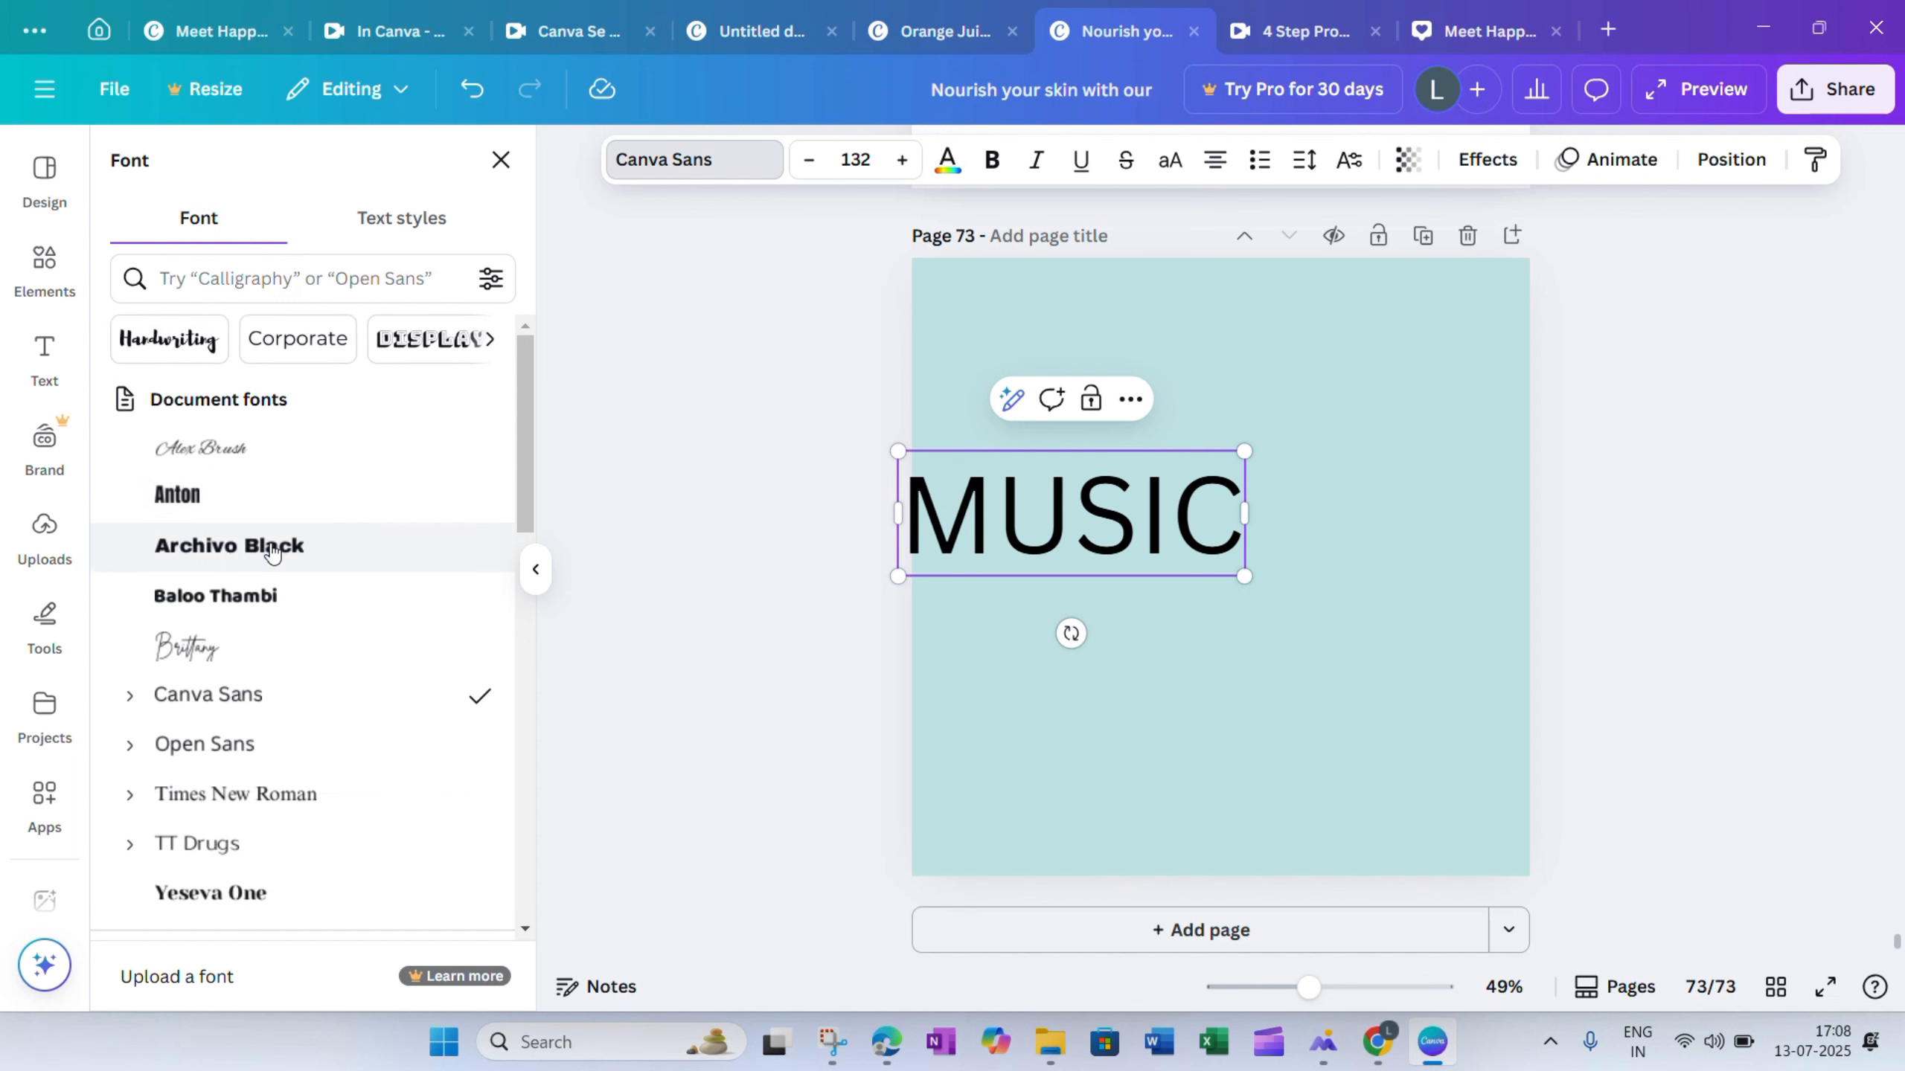
Set the MUSIC text's font to Anton, scale it to about size 241 and centre it horizontally just above the page's middle
left_click(247, 503)
left_click_drag(1199, 577, 1468, 713)
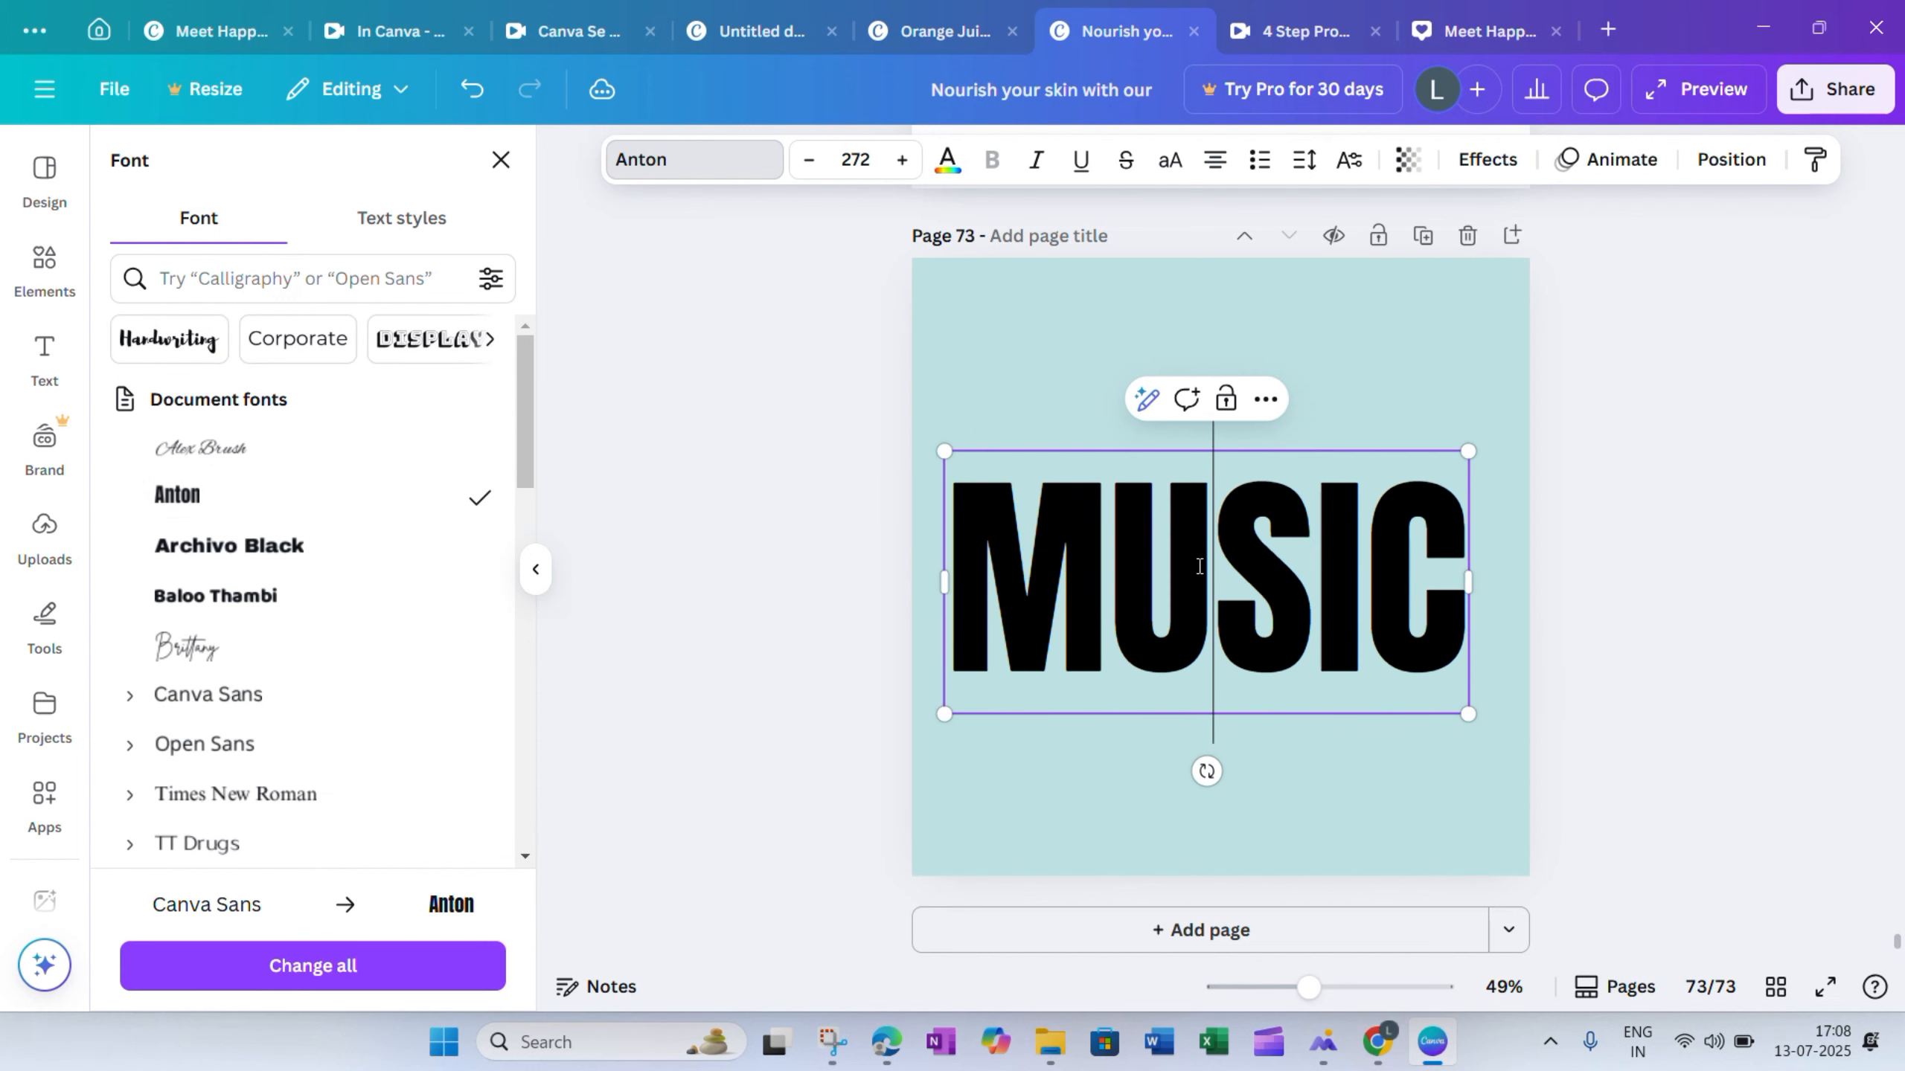
left_click(1141, 535)
left_click_drag(1141, 535, 1155, 475)
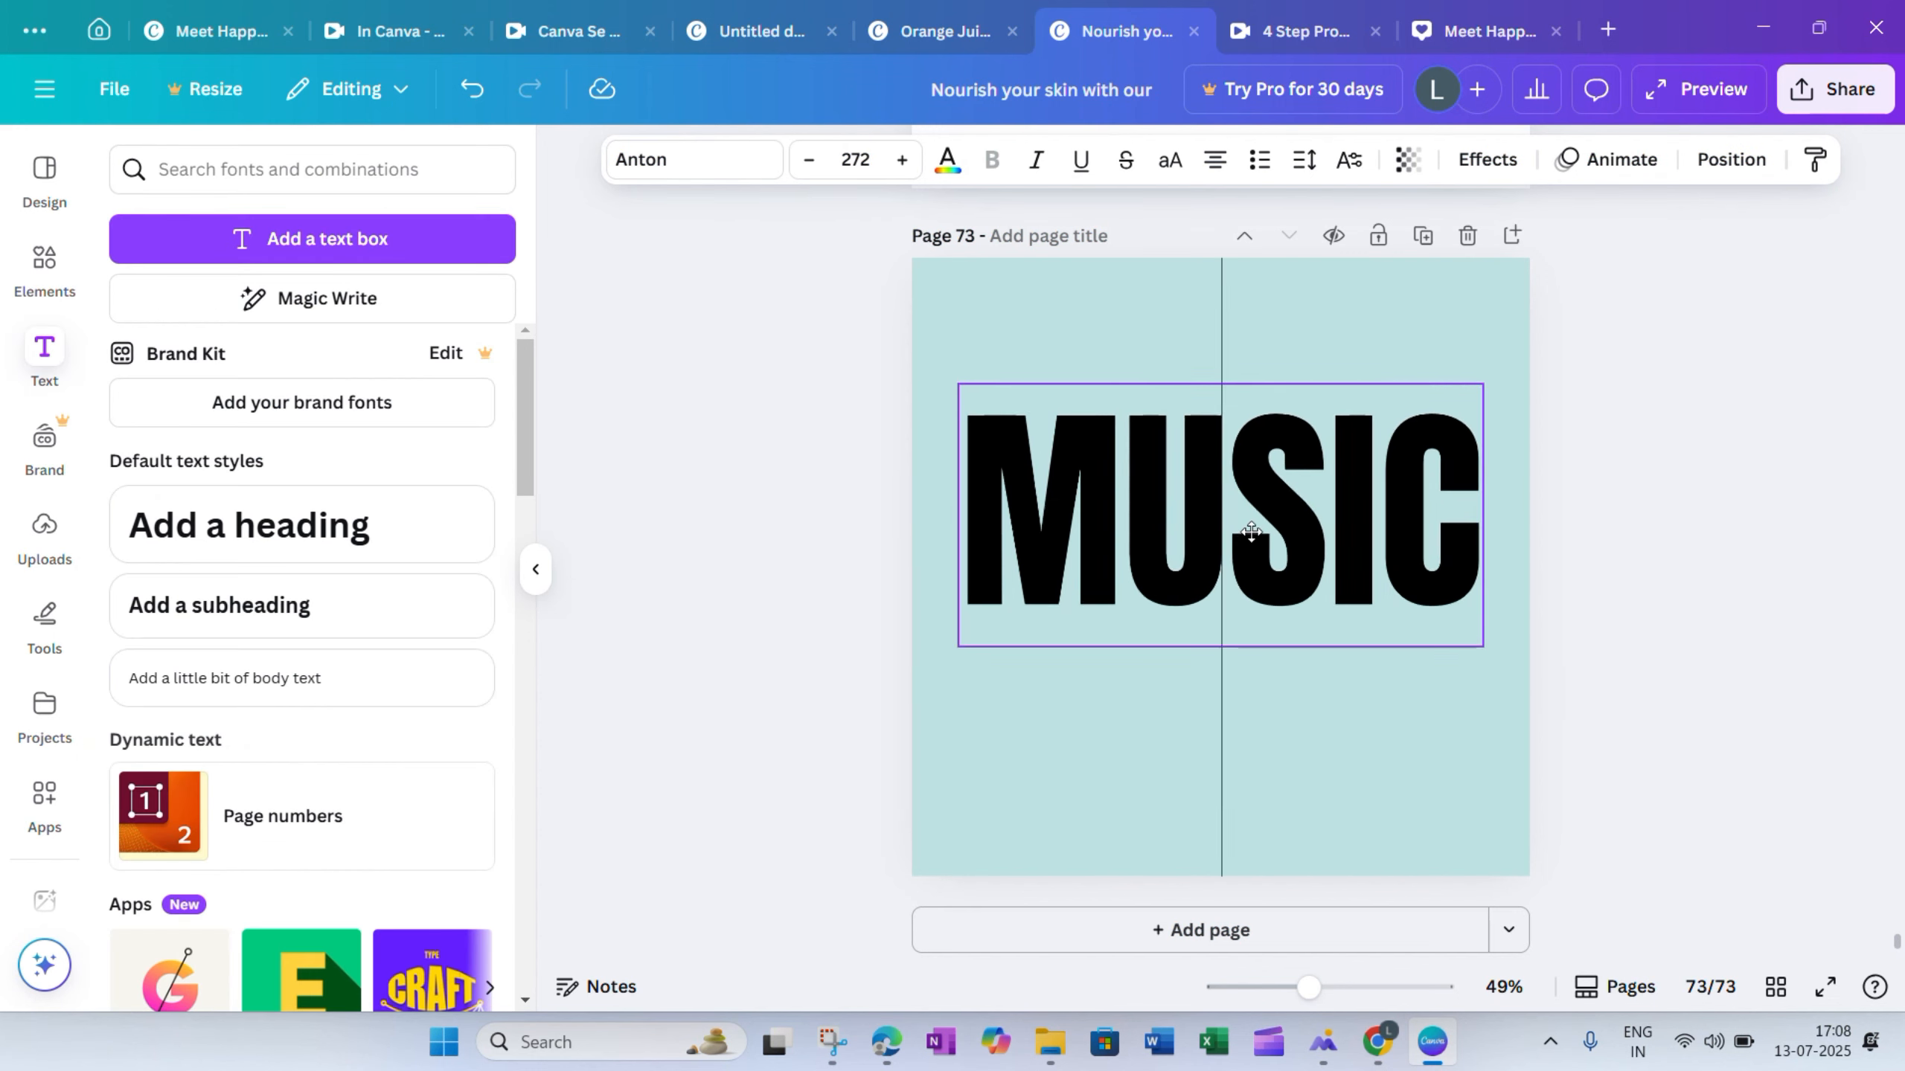
left_click_drag(1483, 646, 1423, 616)
left_click_drag(1215, 551, 1245, 576)
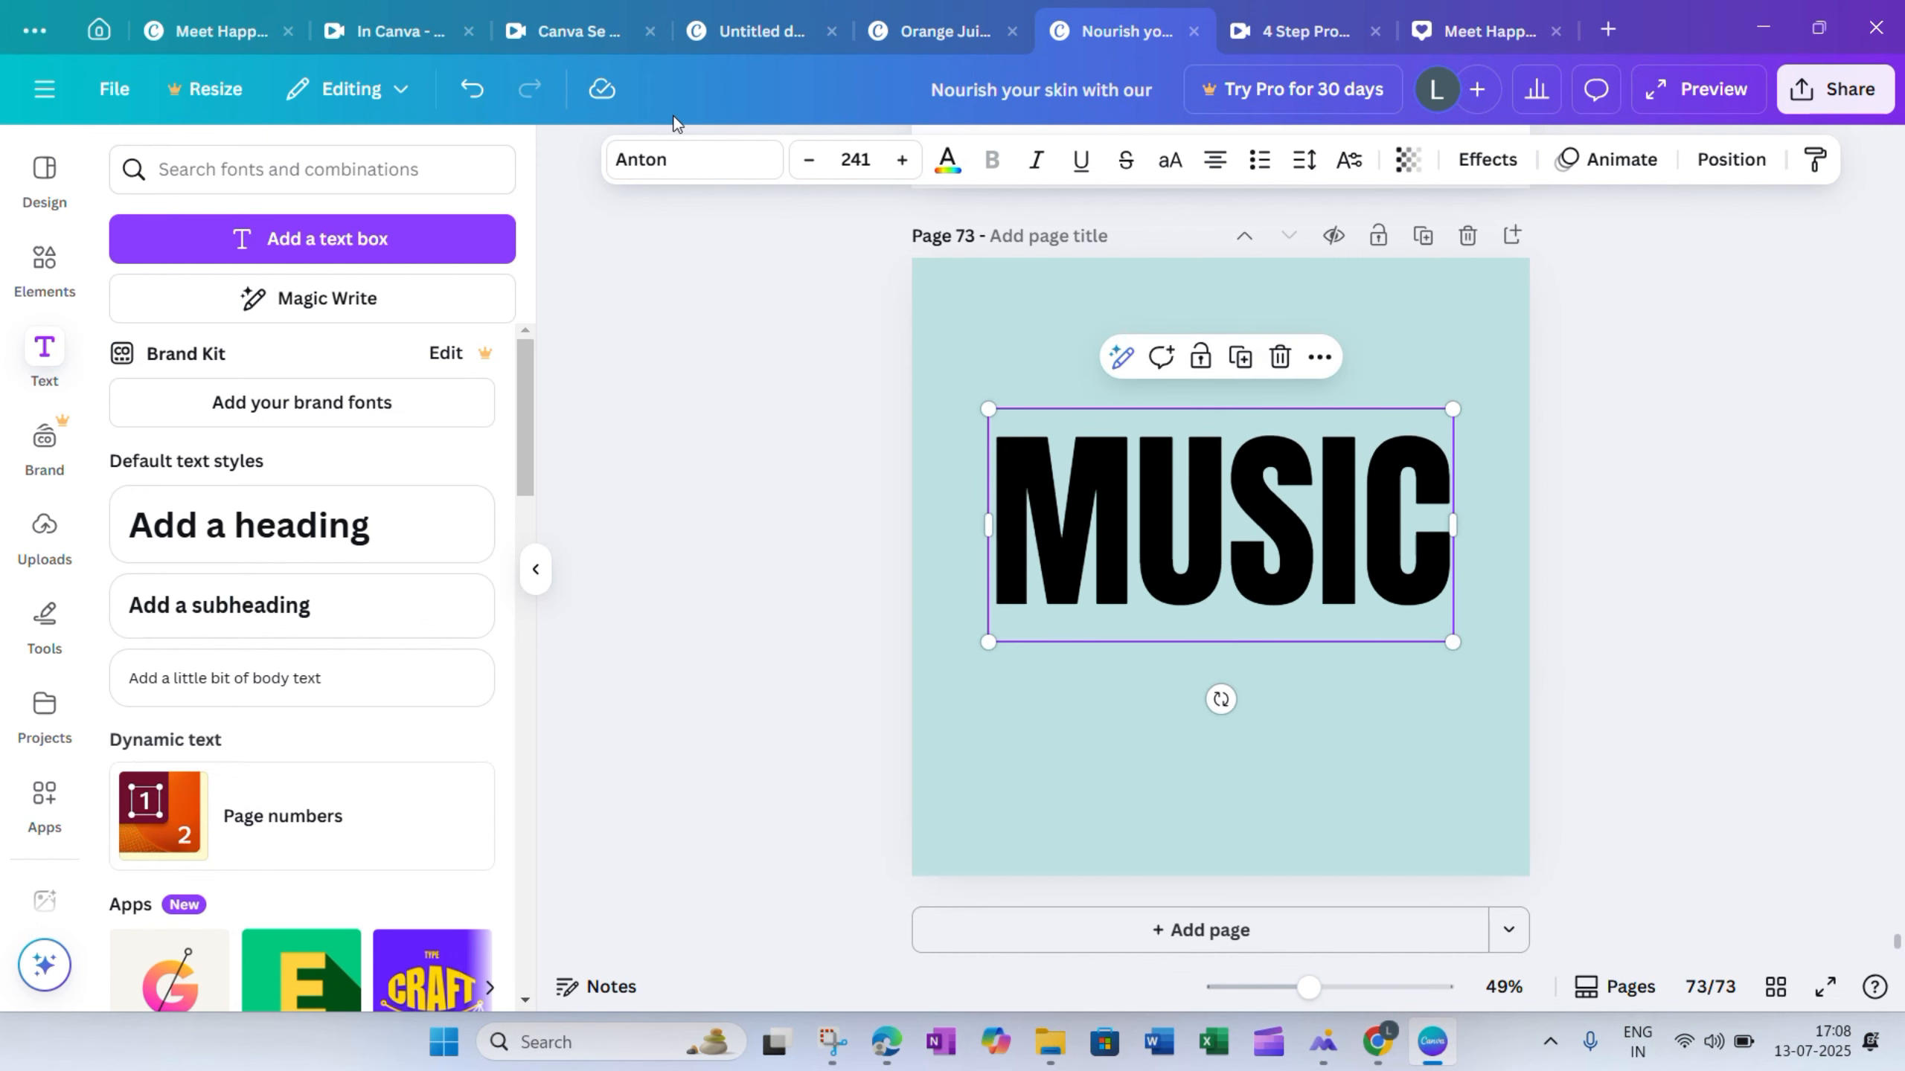
Colour the MUSIC text dark teal from the document colours and give it a soft shadow effect
left_click(947, 159)
left_click(250, 342)
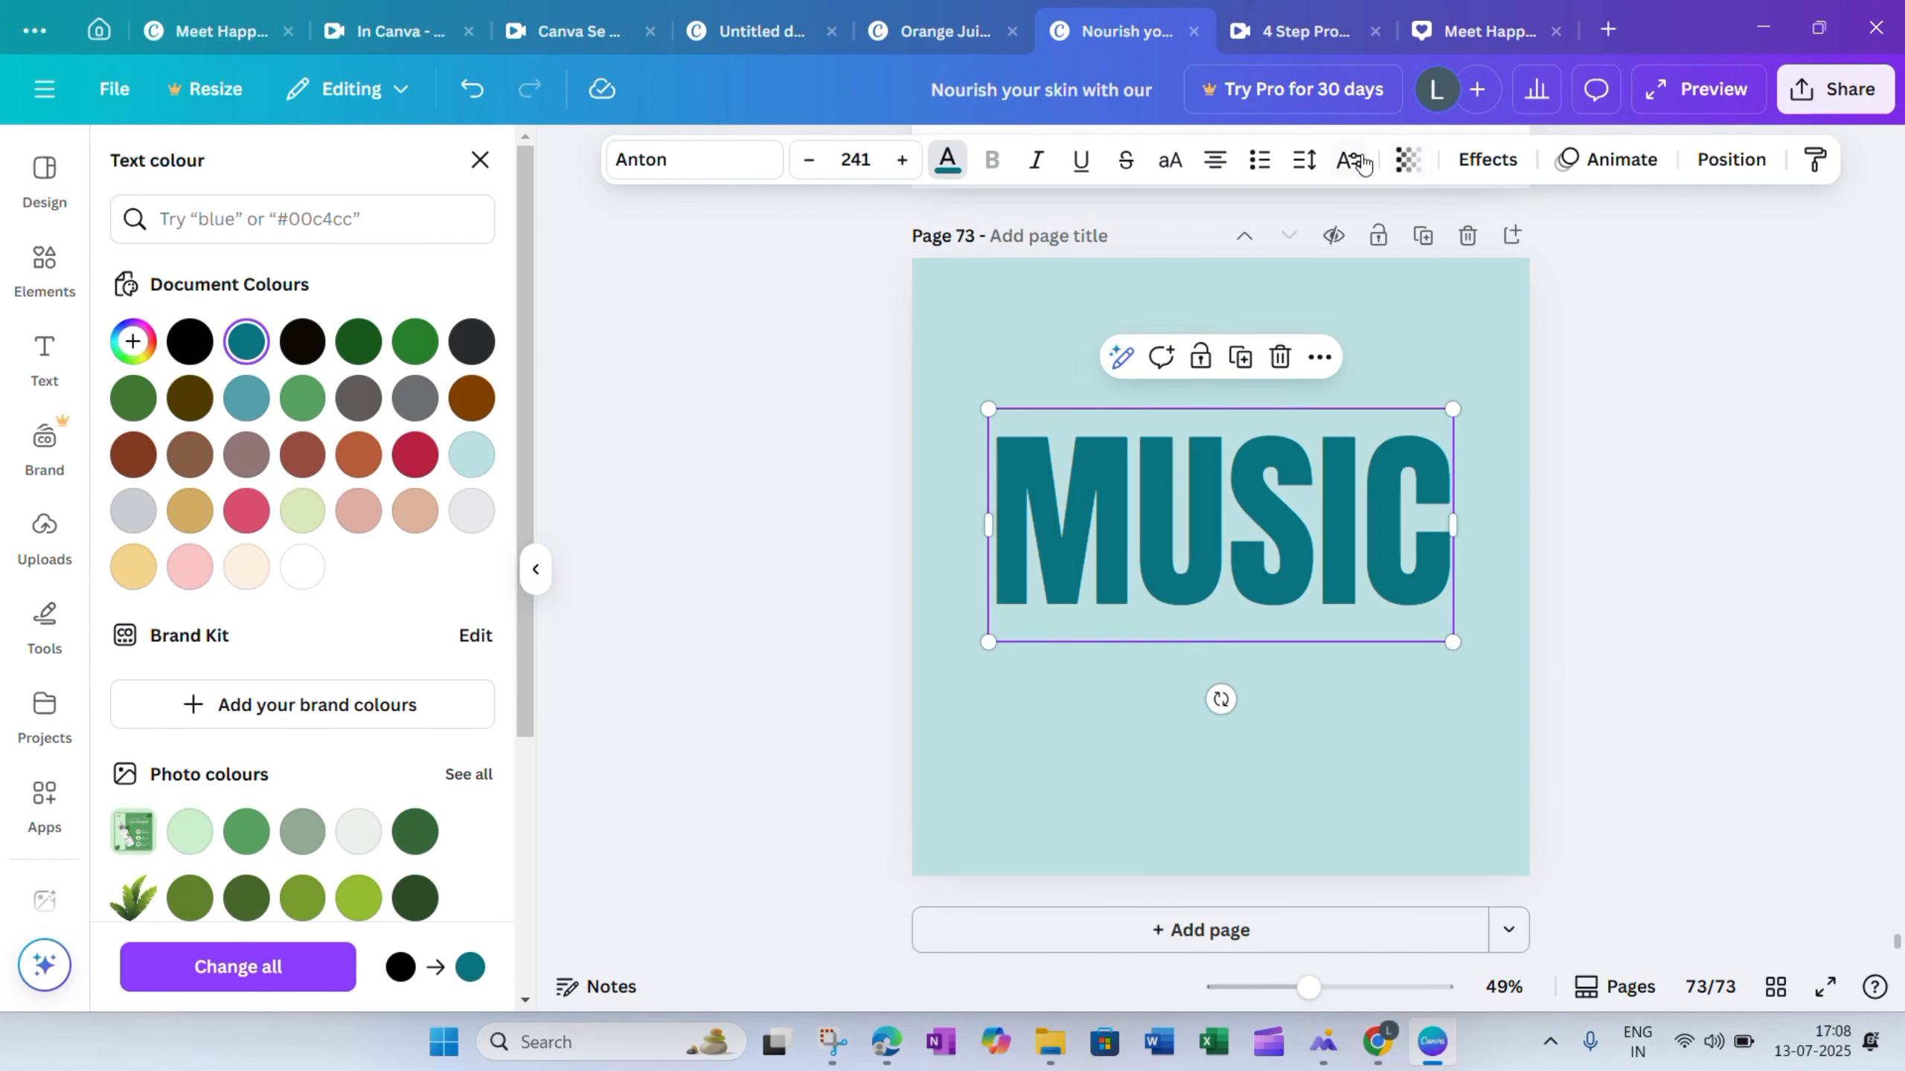
left_click(1462, 160)
left_click(427, 331)
left_click(673, 395)
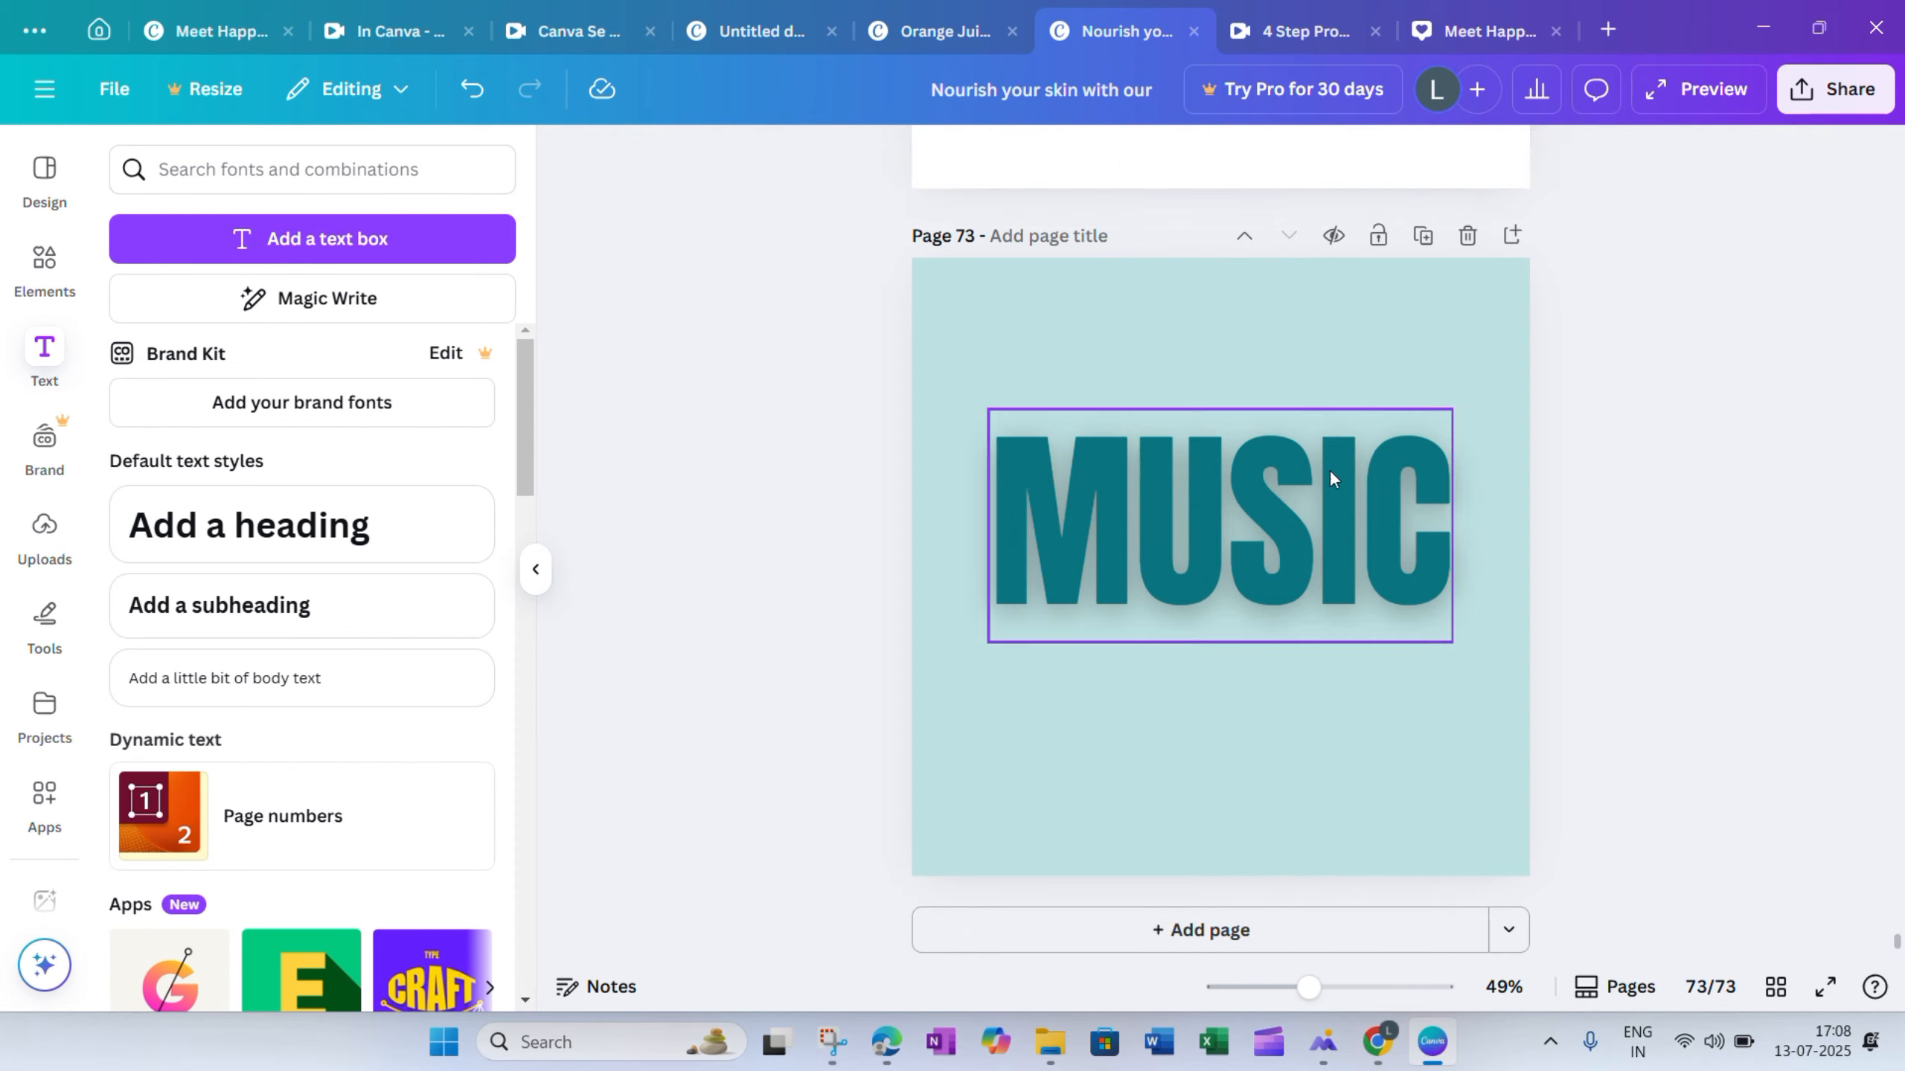
Lower the opacity of the MUSIC text slightly
left_click_drag(1330, 476, 1345, 478)
left_click(1407, 159)
left_click_drag(1467, 259, 1441, 263)
left_click(1406, 159)
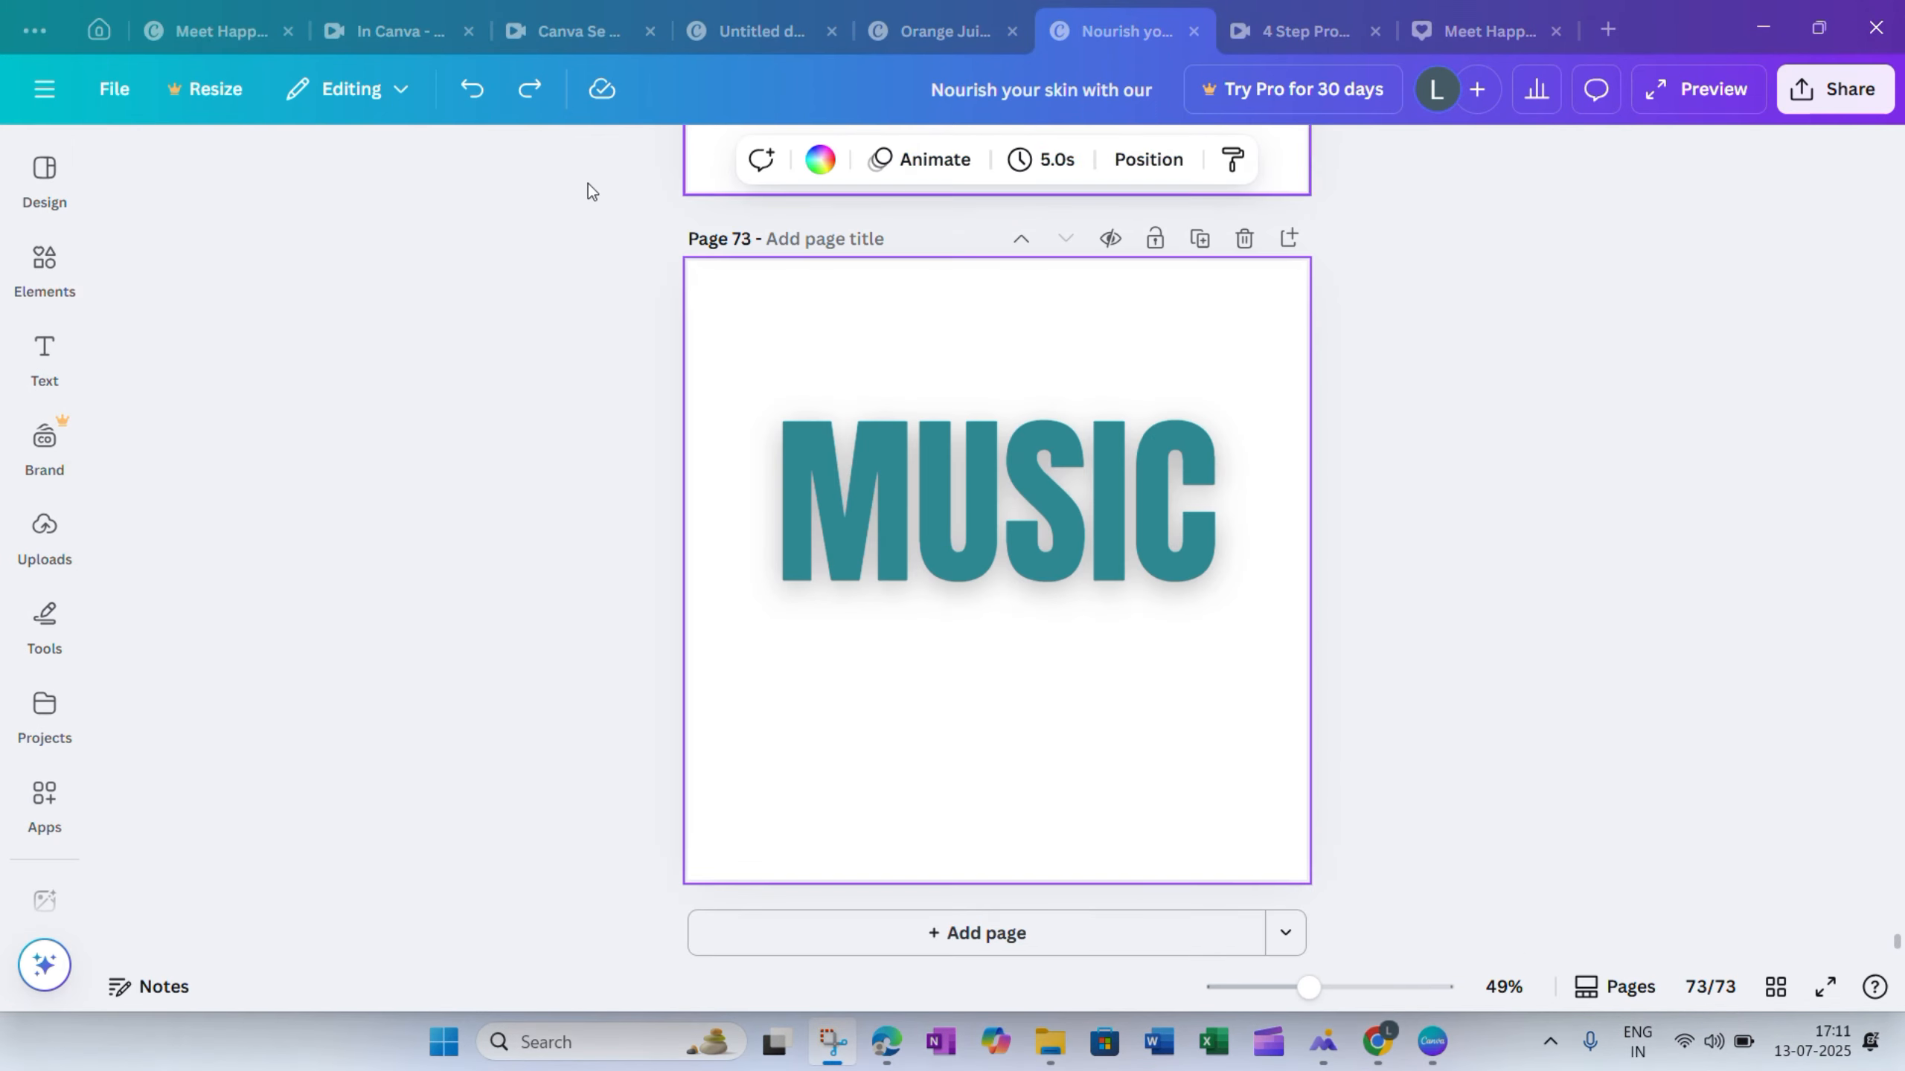
Search the elements for "white shadow" and show all matching graphics
left_click(51, 264)
left_click(450, 169)
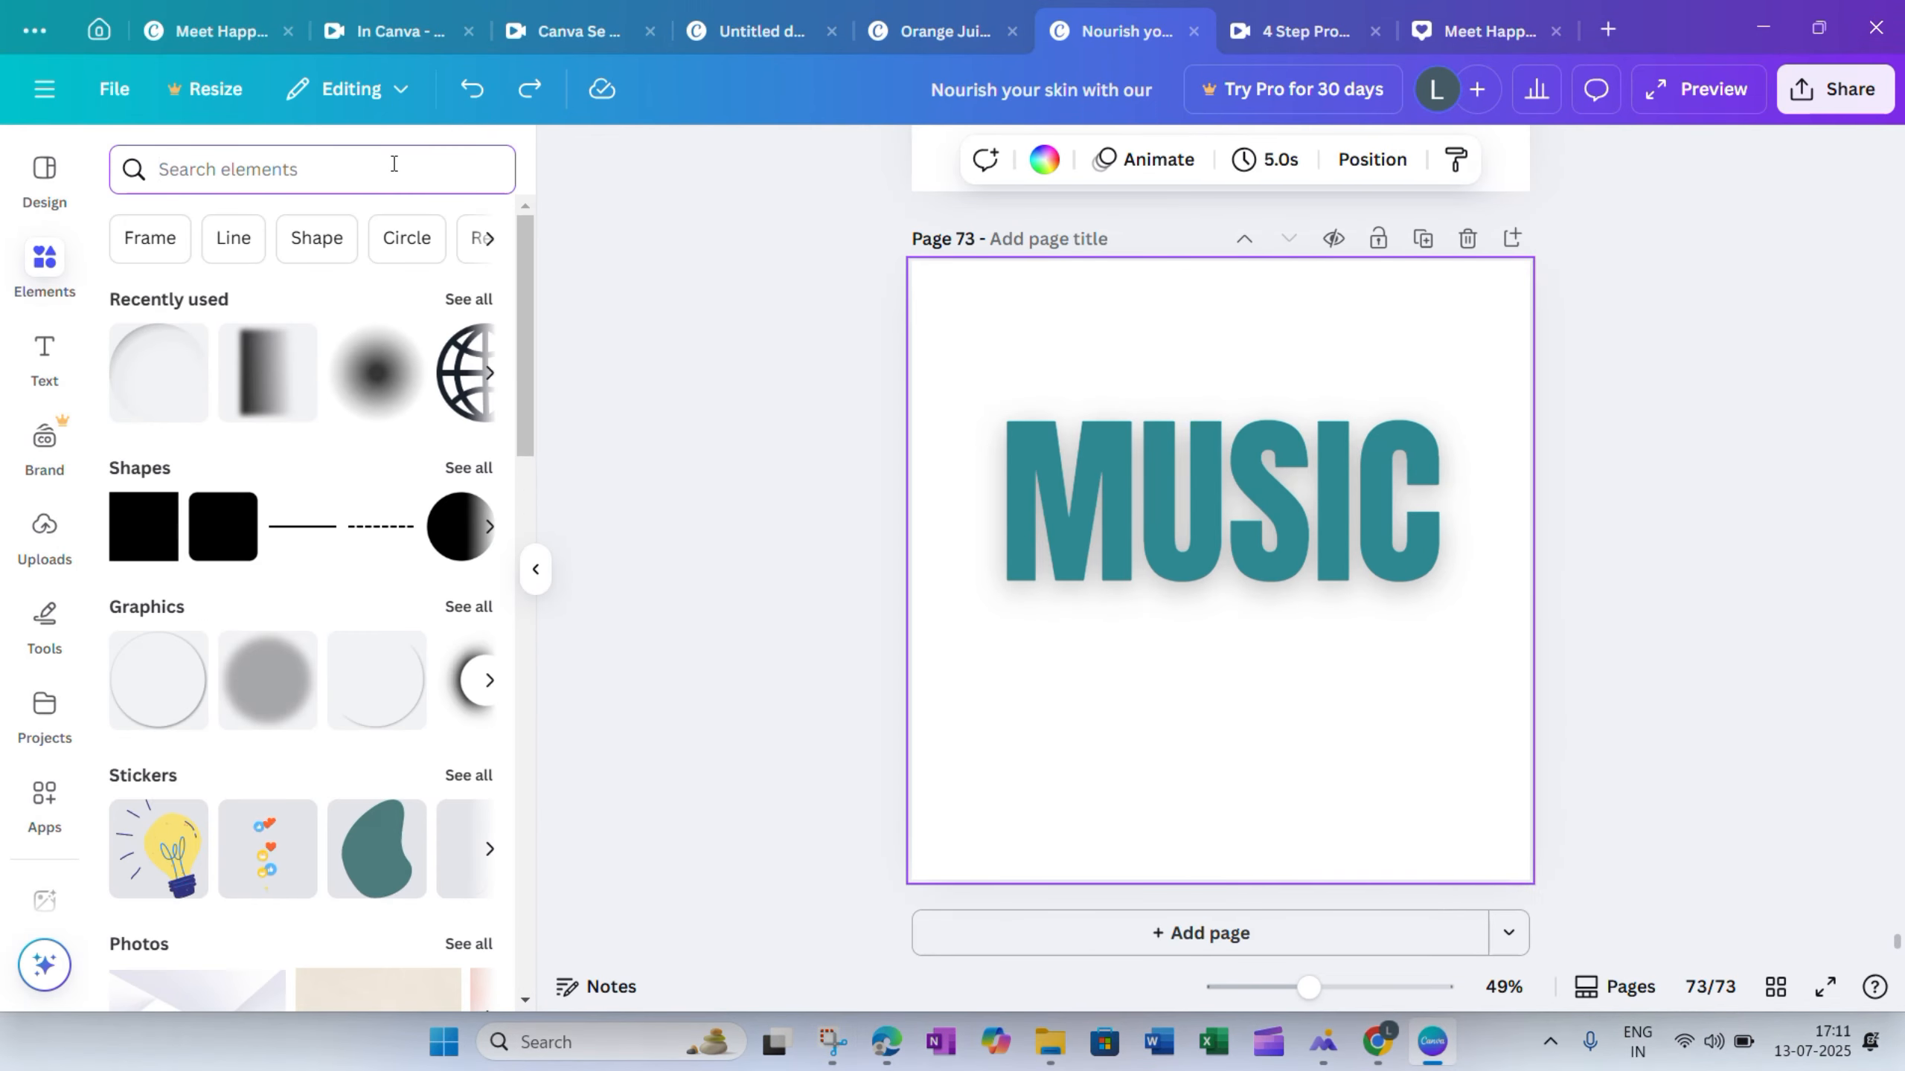
type("w")
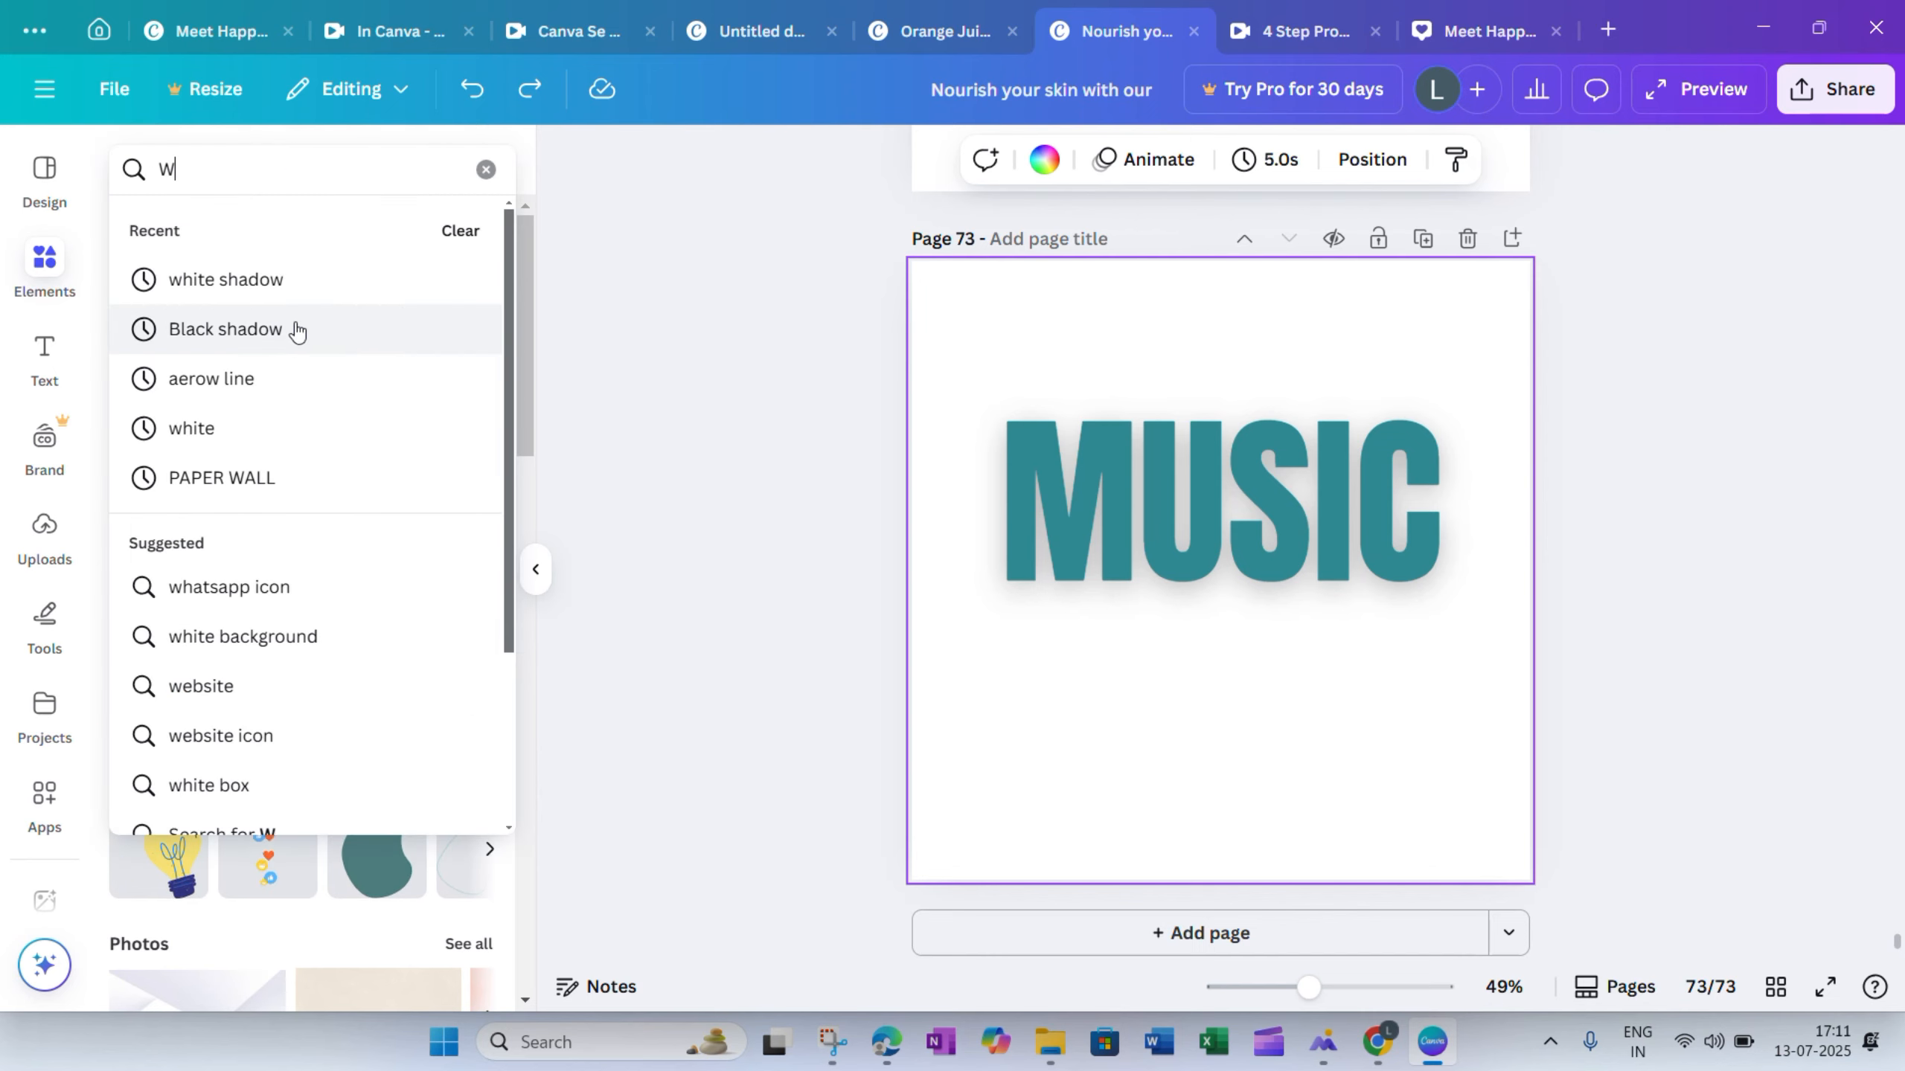
left_click(301, 285)
left_click(478, 360)
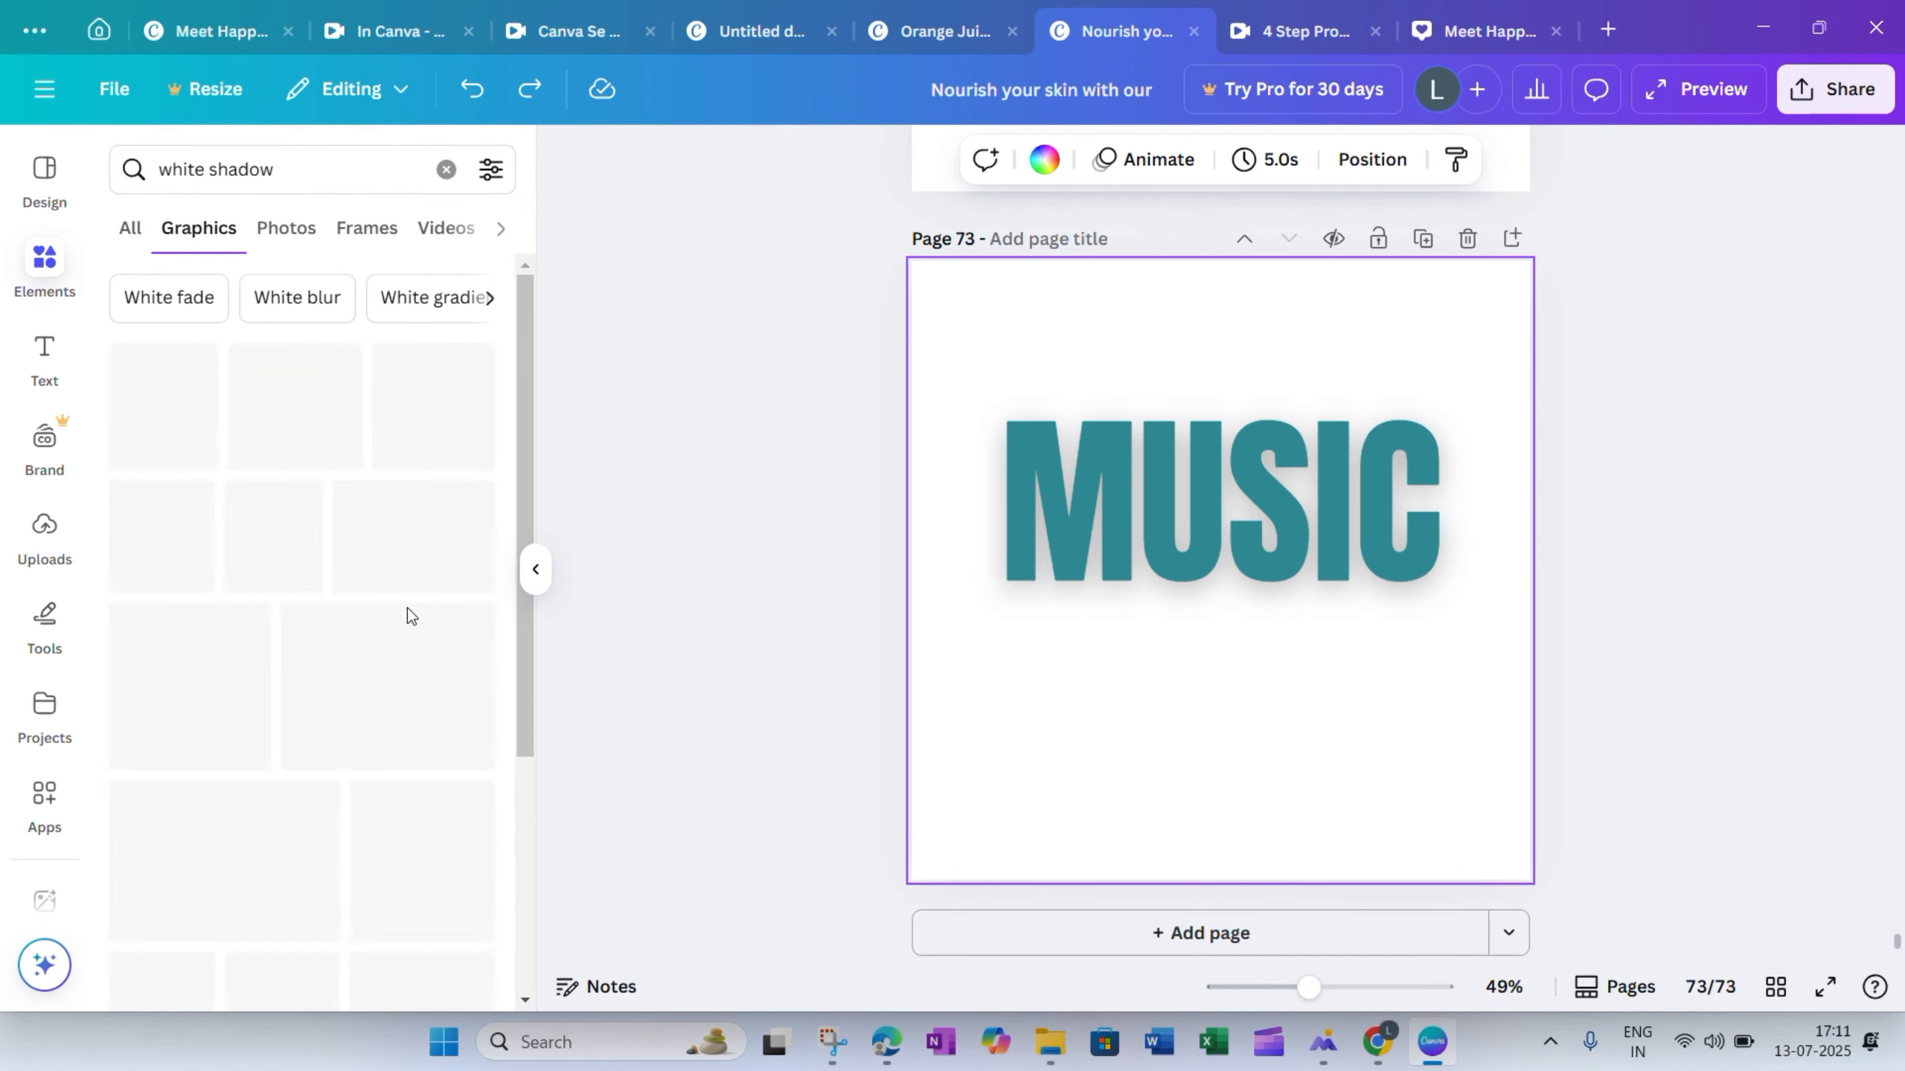
Insert the inner-shaded circle graphic, scale it down and place it over the page's right edge, overlapping the letter C
scroll(410, 617, "down", 5)
scroll(459, 578, "down", 3)
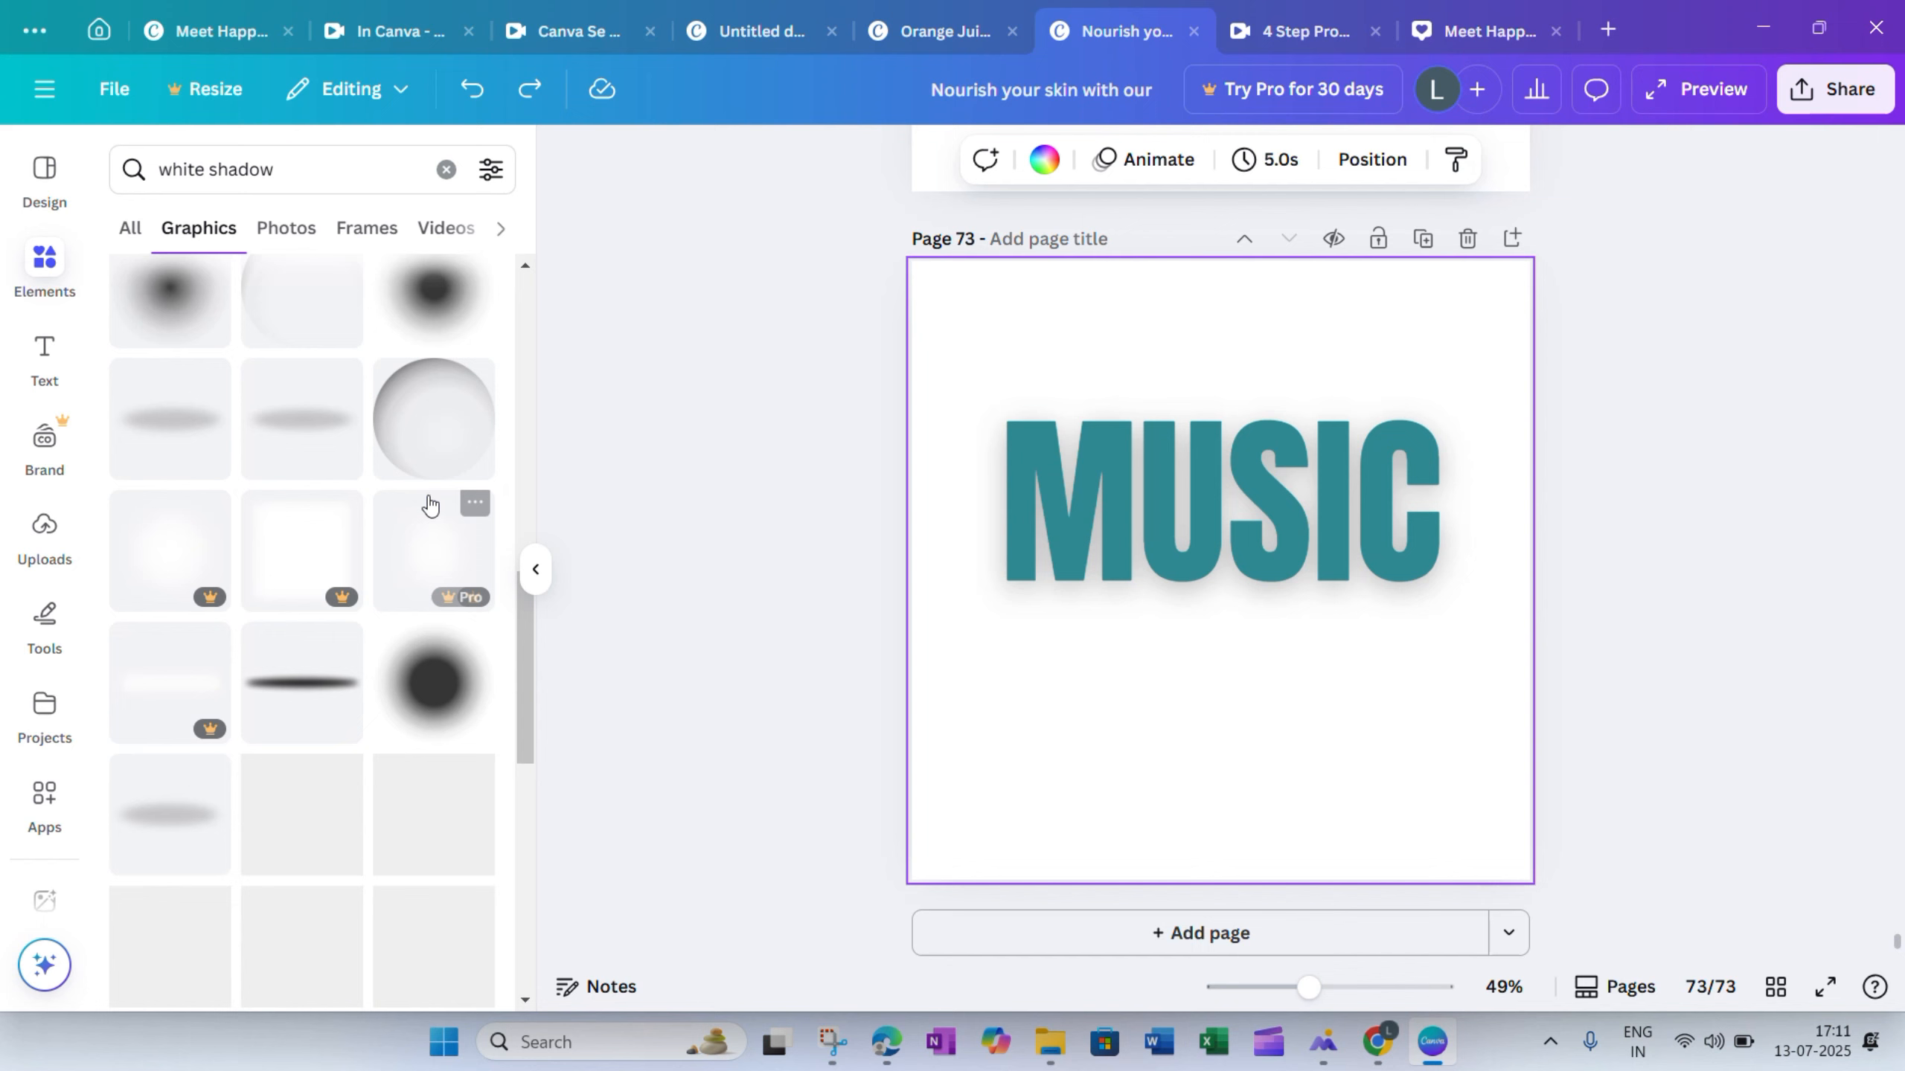
left_click(420, 438)
left_click_drag(1237, 663, 1467, 667)
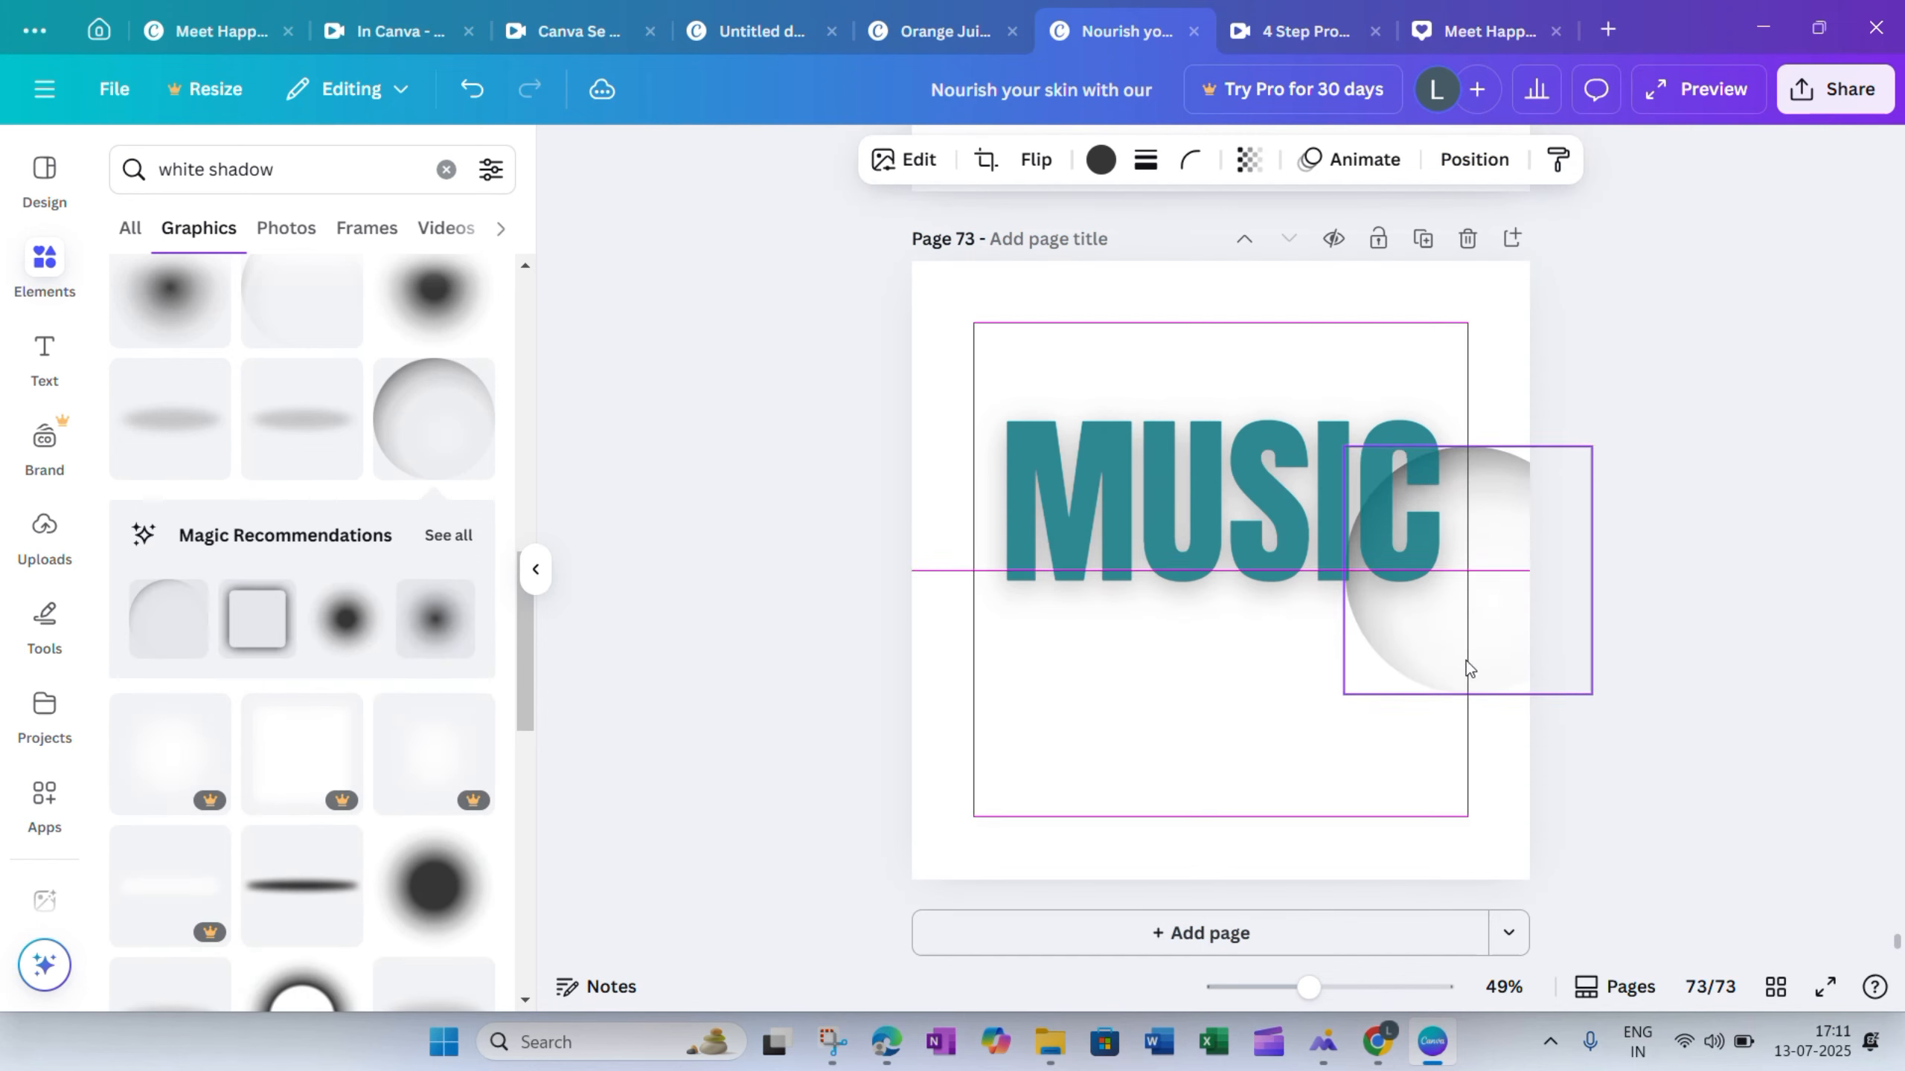
left_click_drag(1590, 701, 1552, 654)
Duplicate the shaded circle, rotate the copy upside down and place it over the page's left edge below the letter M
left_click(1447, 395)
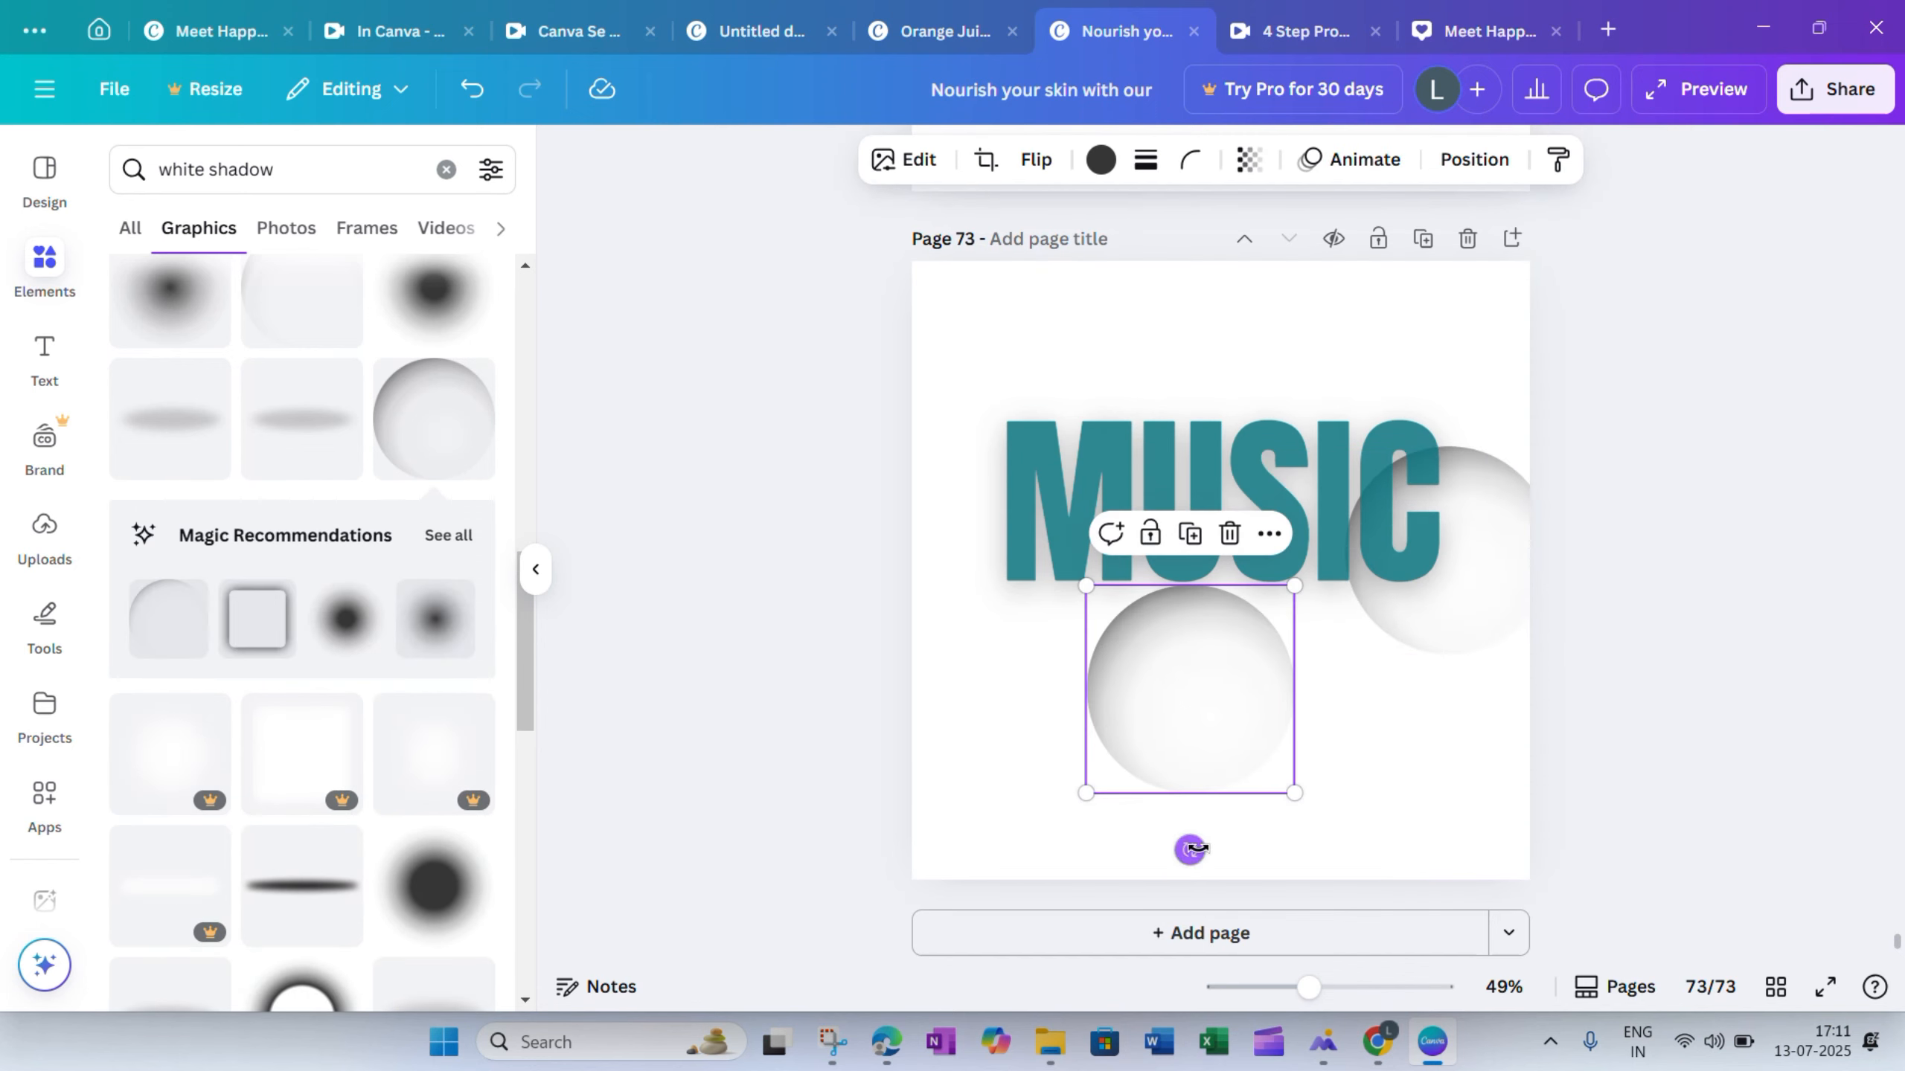
left_click_drag(1192, 851, 1185, 534)
left_click_drag(1189, 681, 972, 619)
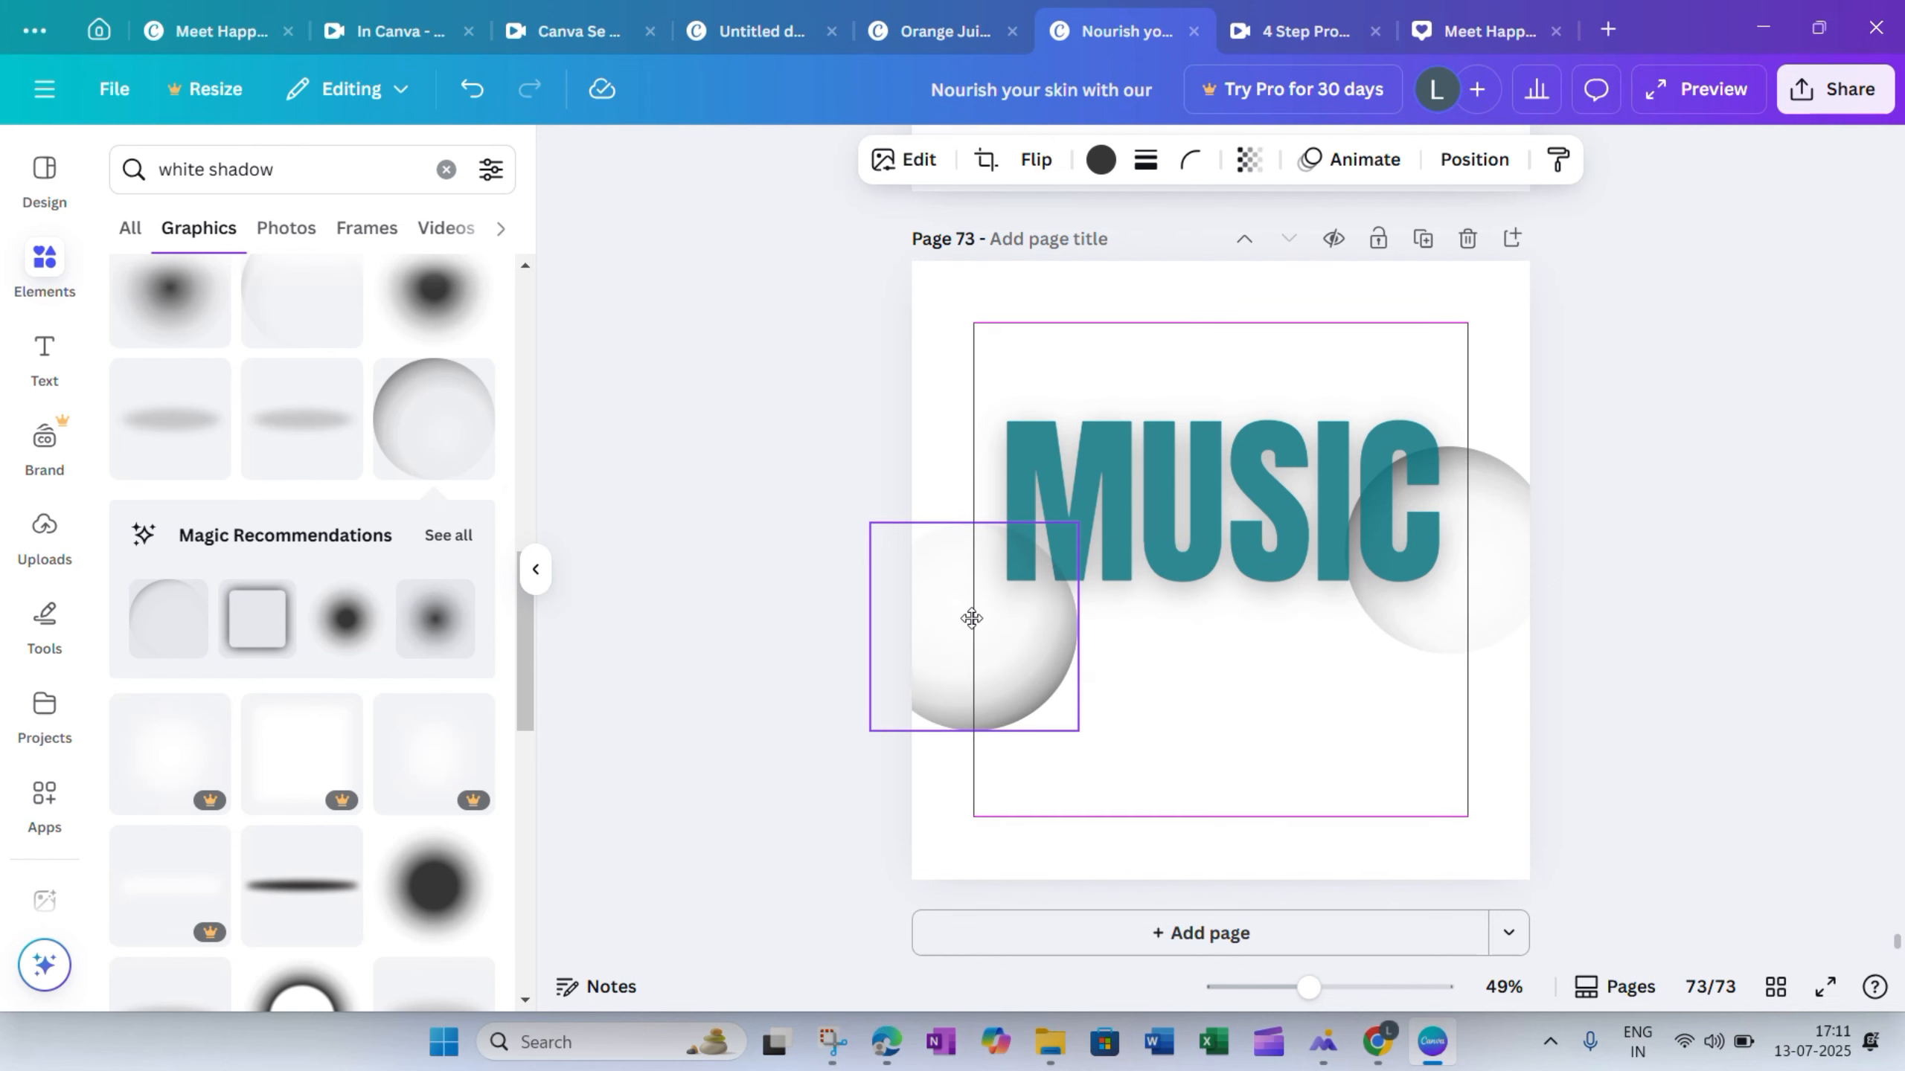
Recolour both shaded circles to the dark teal document colour
left_click(1100, 159)
left_click(246, 341)
left_click(1481, 598)
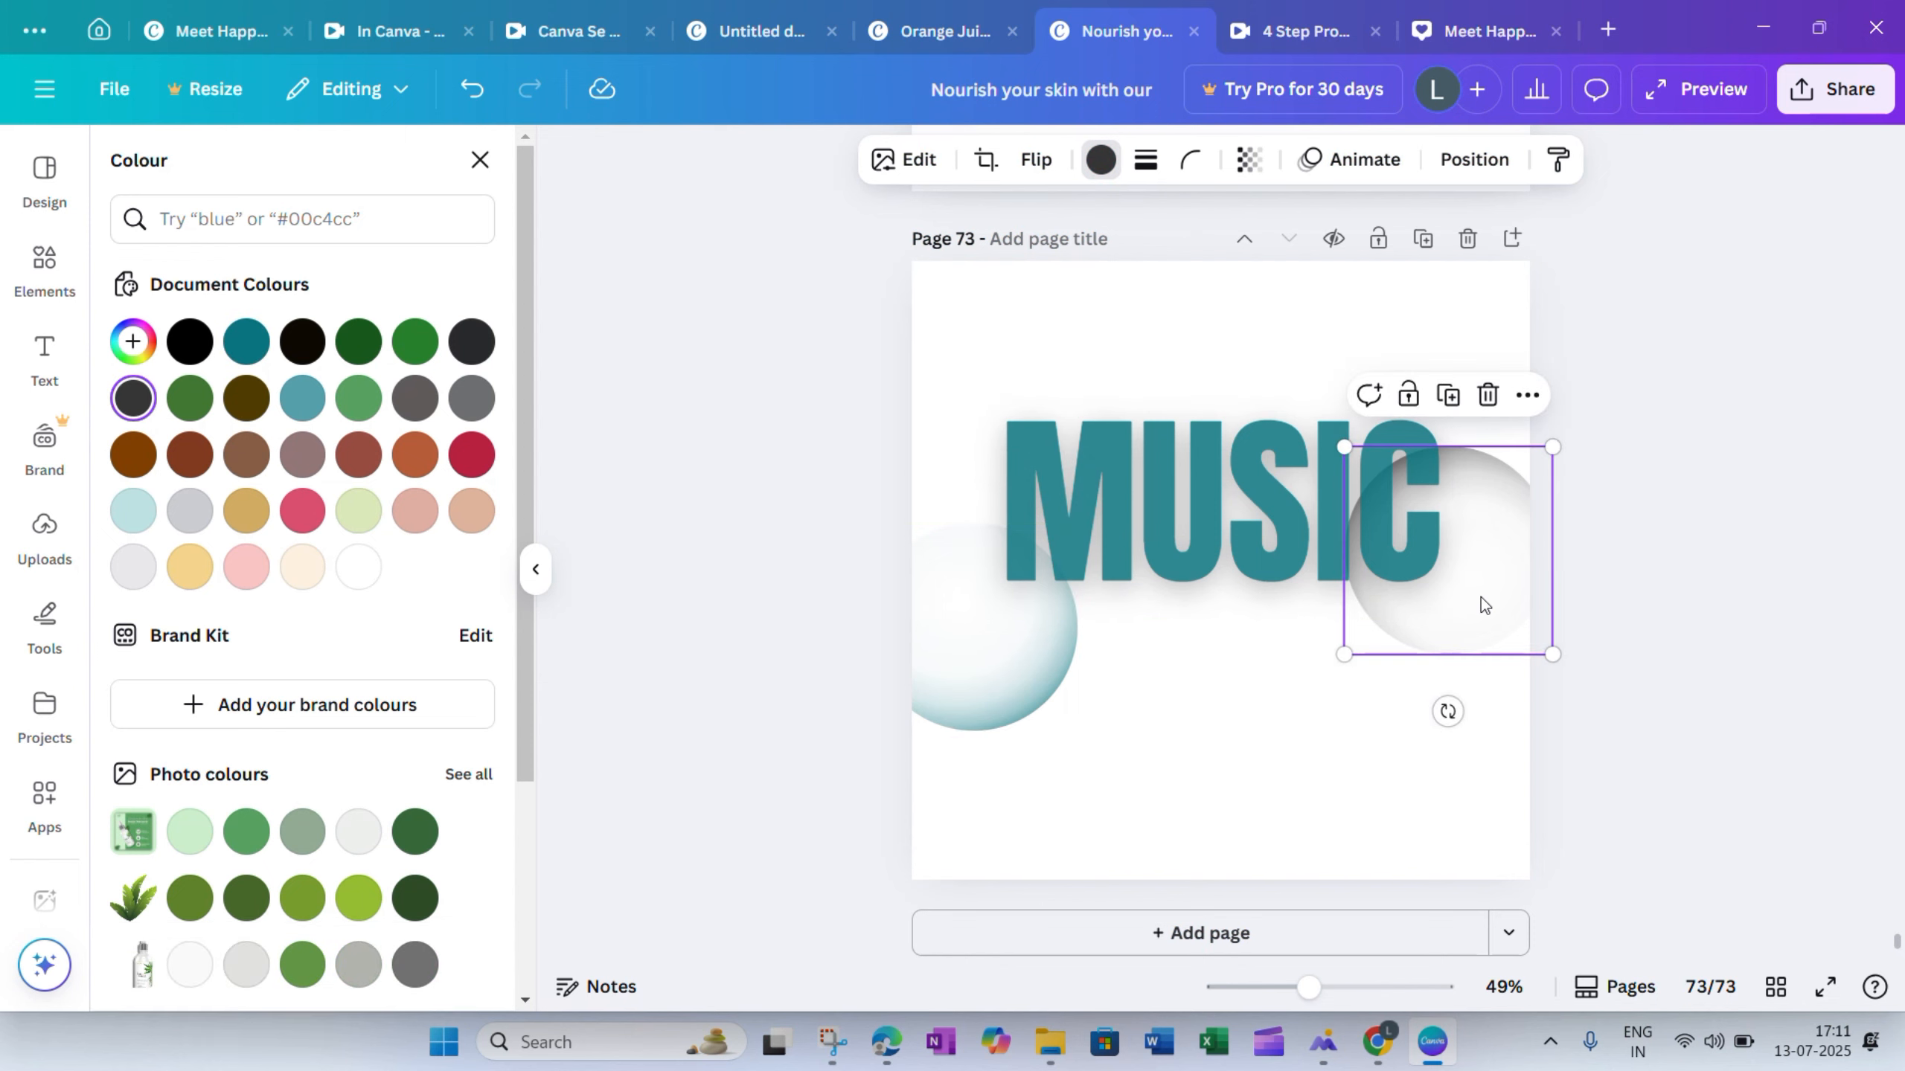
left_click(246, 342)
left_click(480, 160)
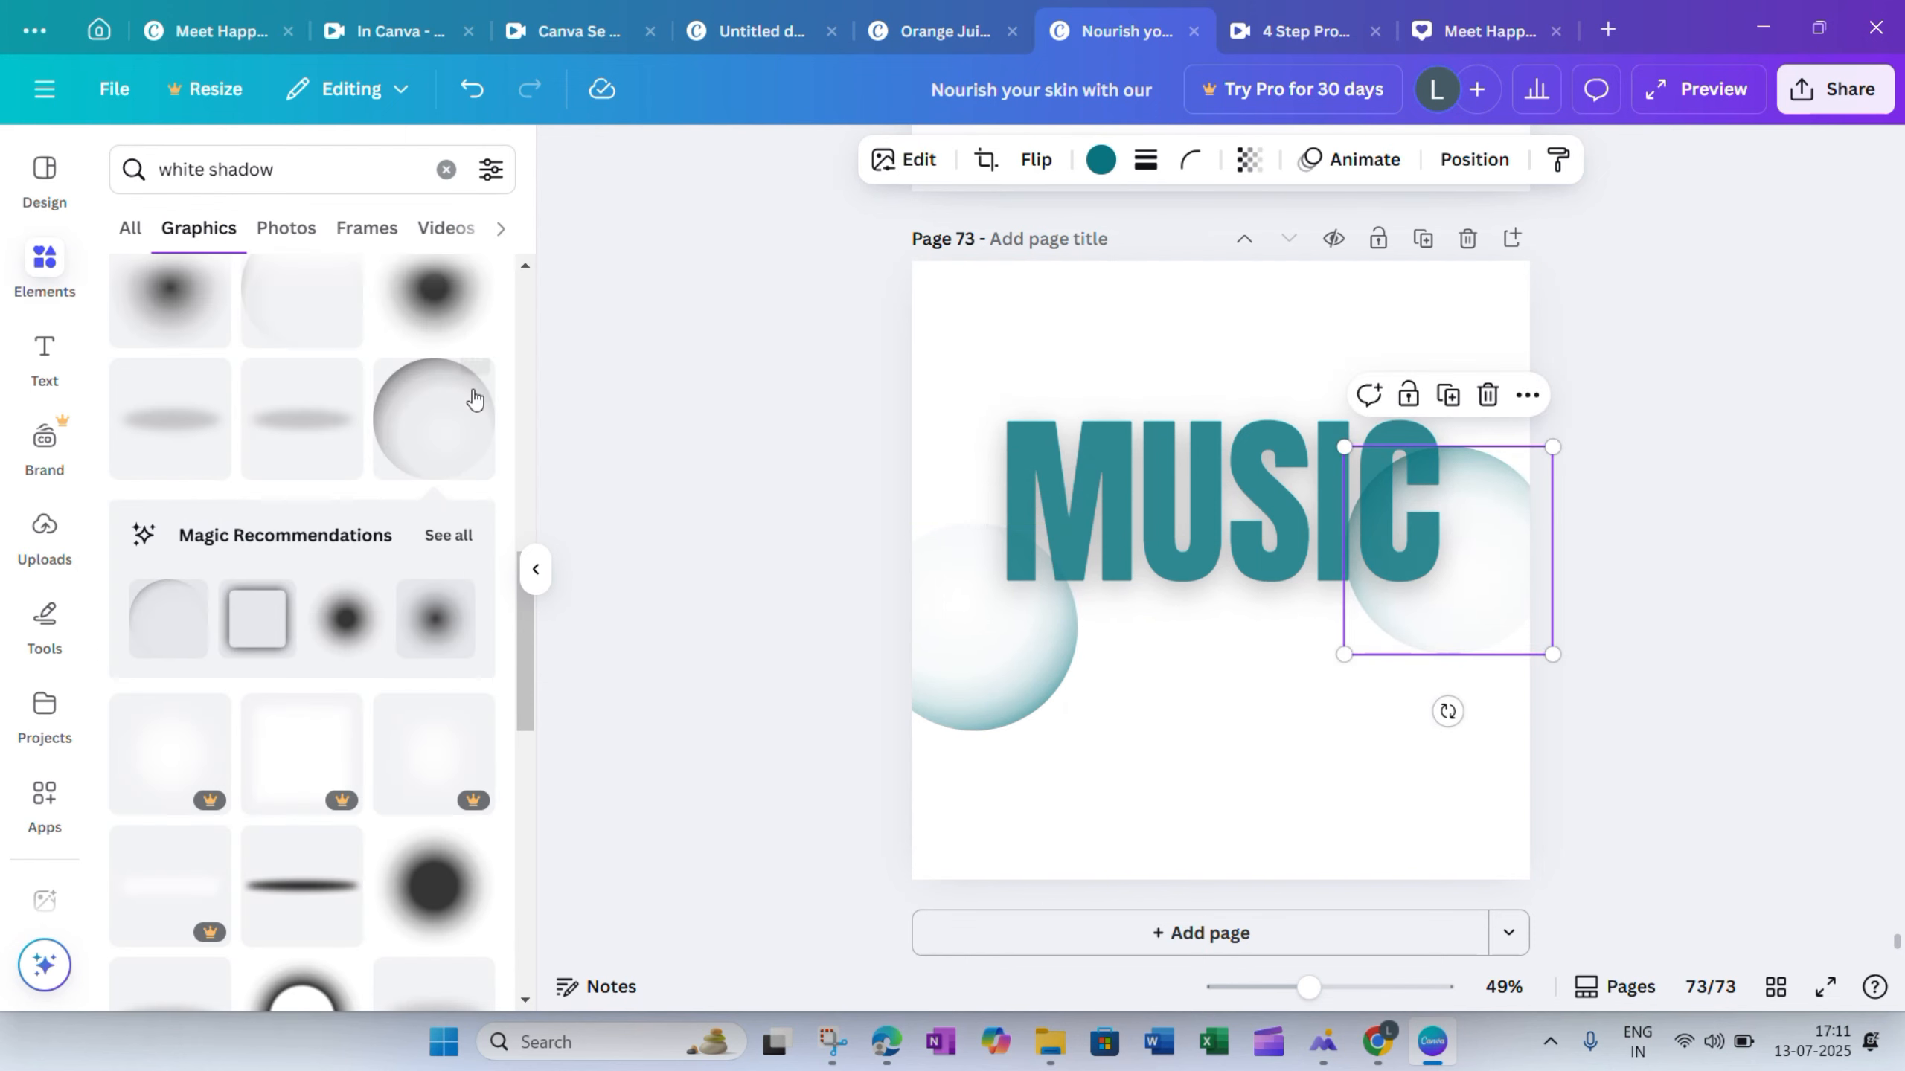
Insert the embossed white disc from the circle's full recommendations and scale it to fit over the right-hand teal circle
left_click(450, 535)
scroll(187, 443, "down", 5)
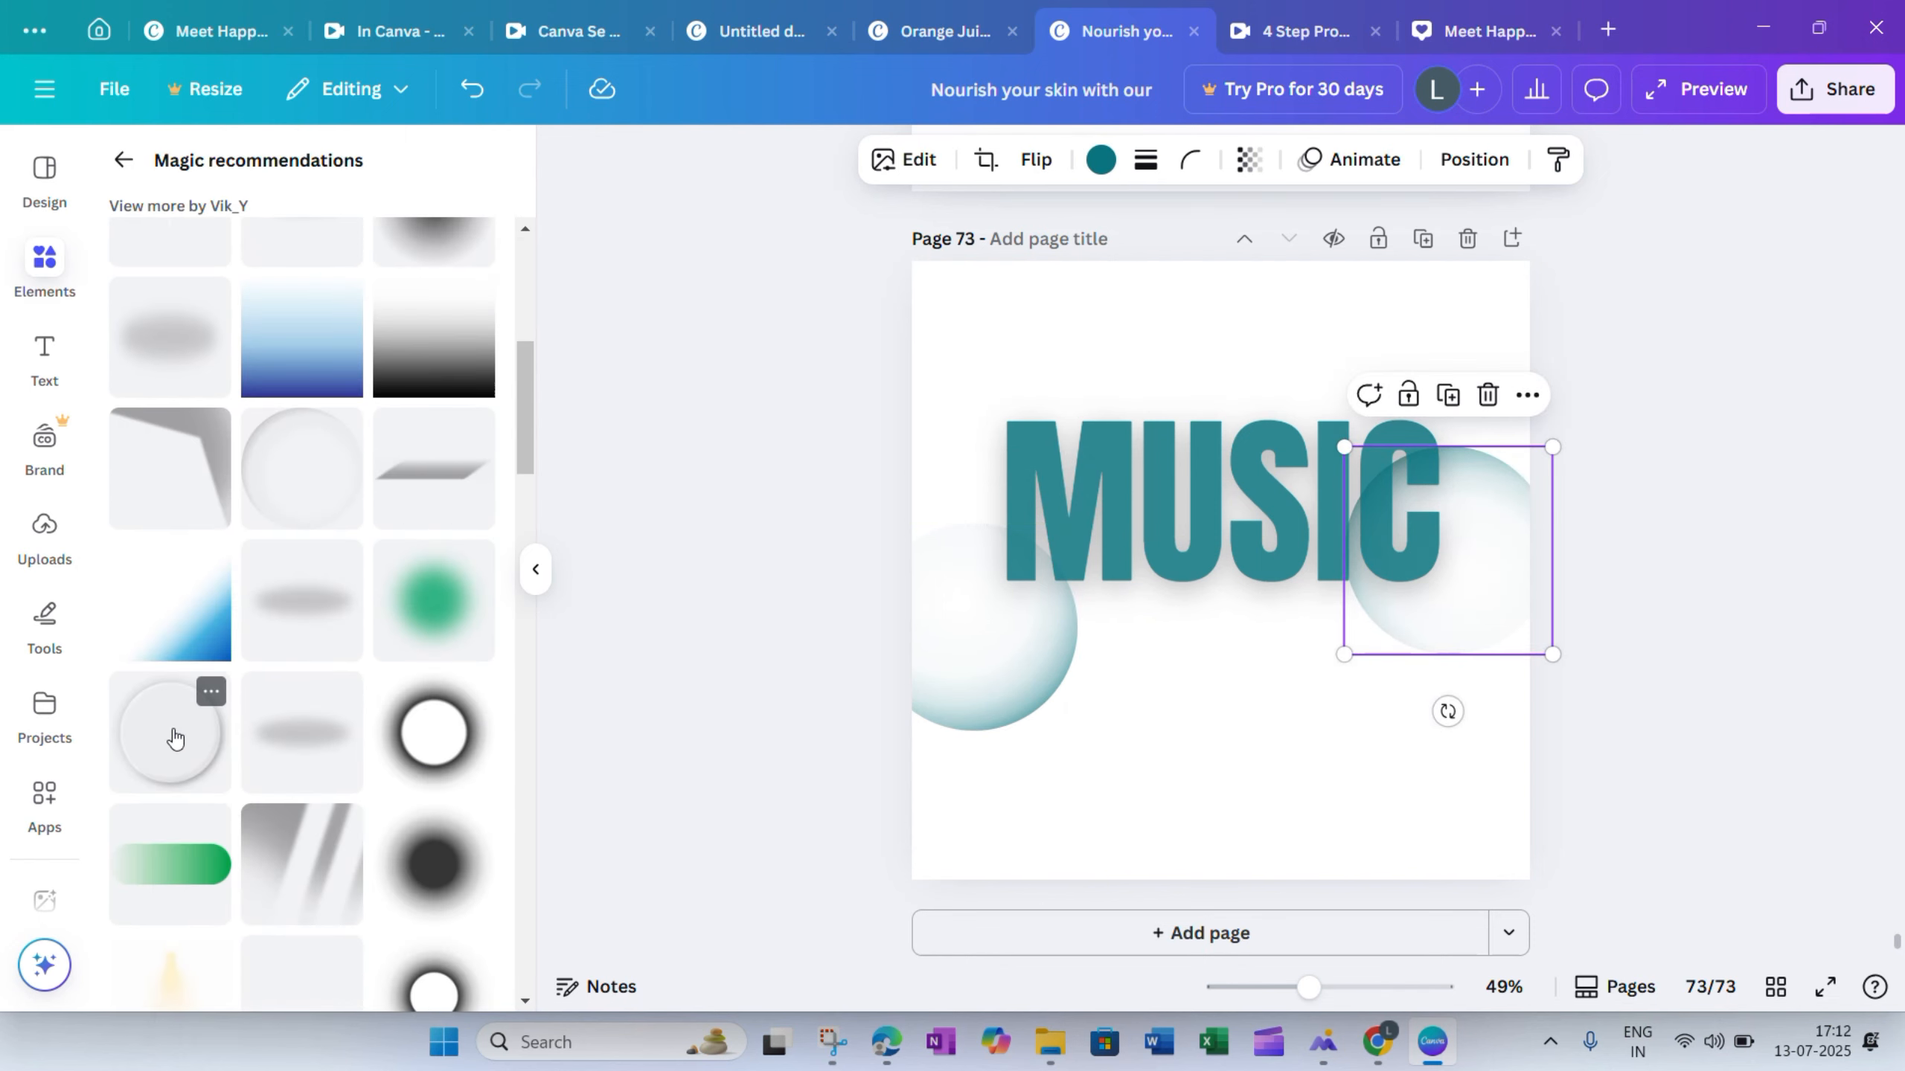
left_click(175, 737)
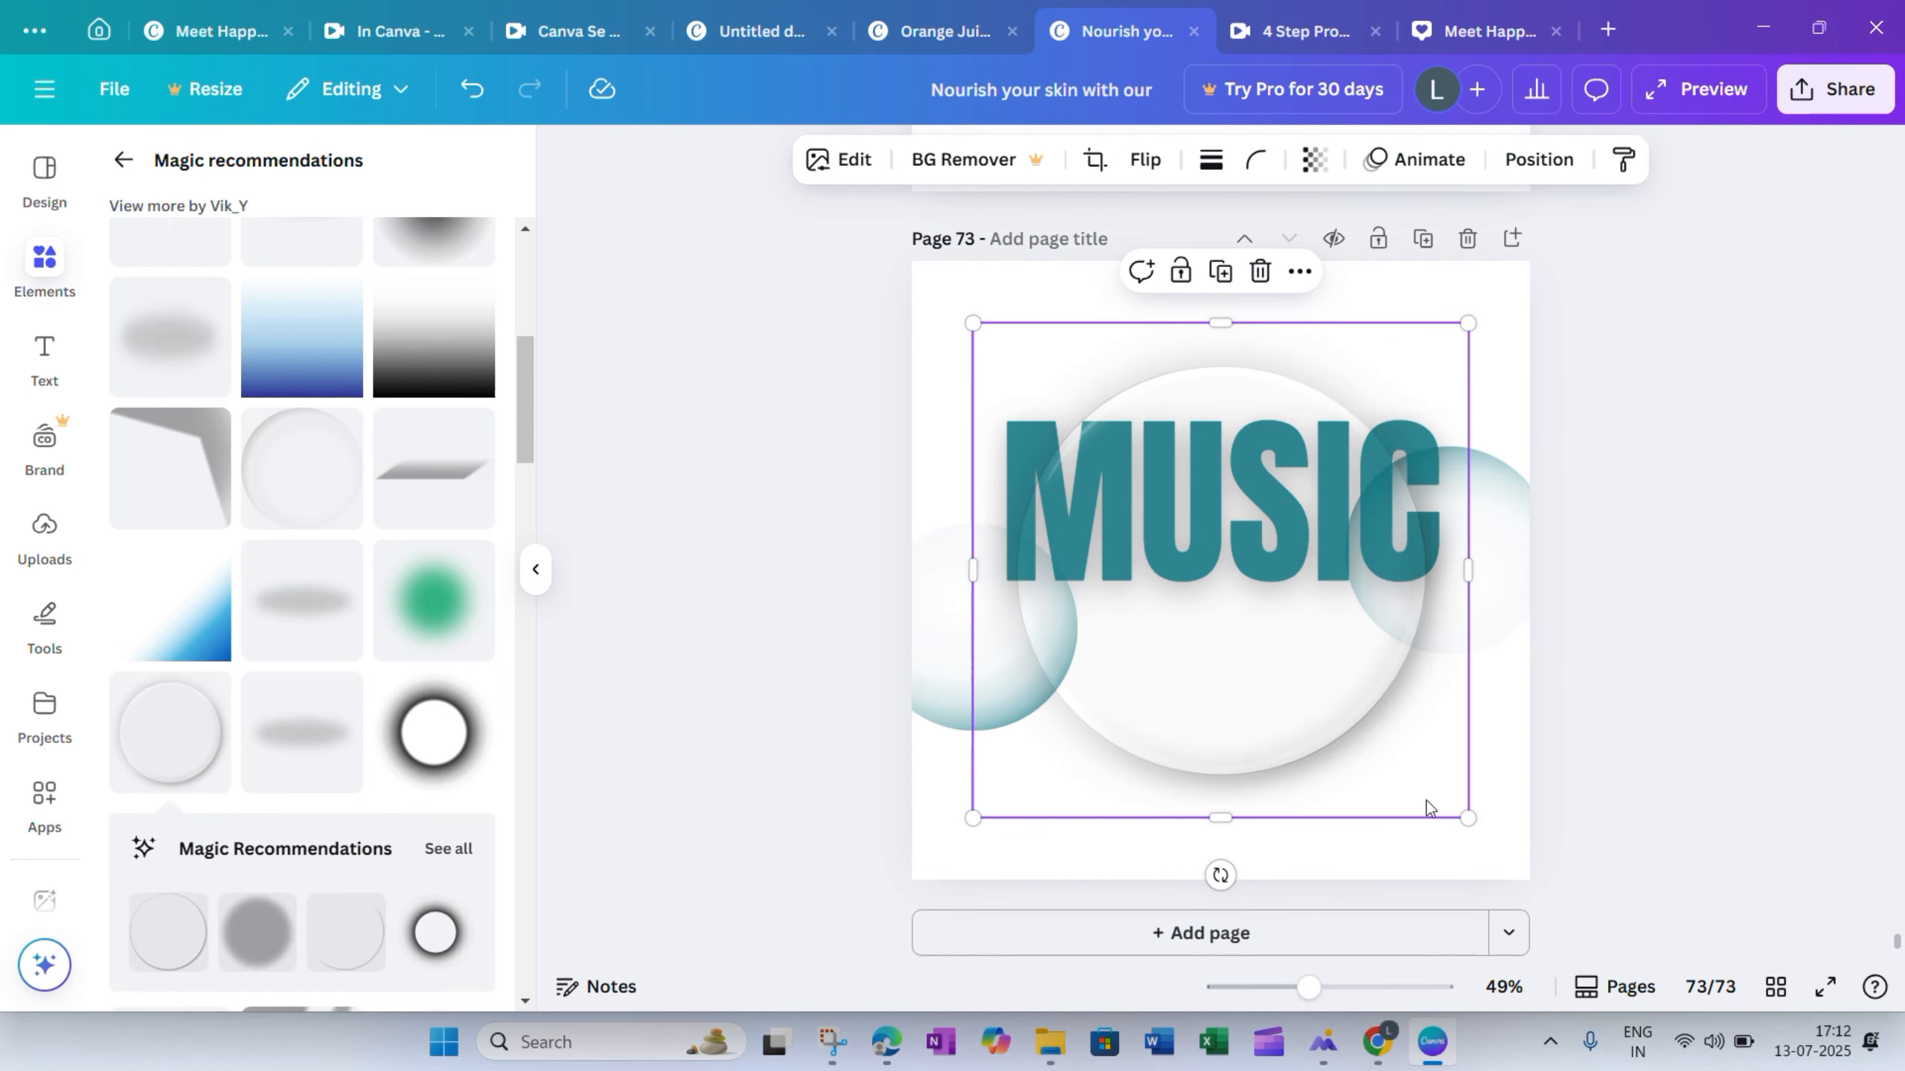
left_click_drag(1444, 803, 1220, 561)
left_click_drag(1075, 395, 1428, 502)
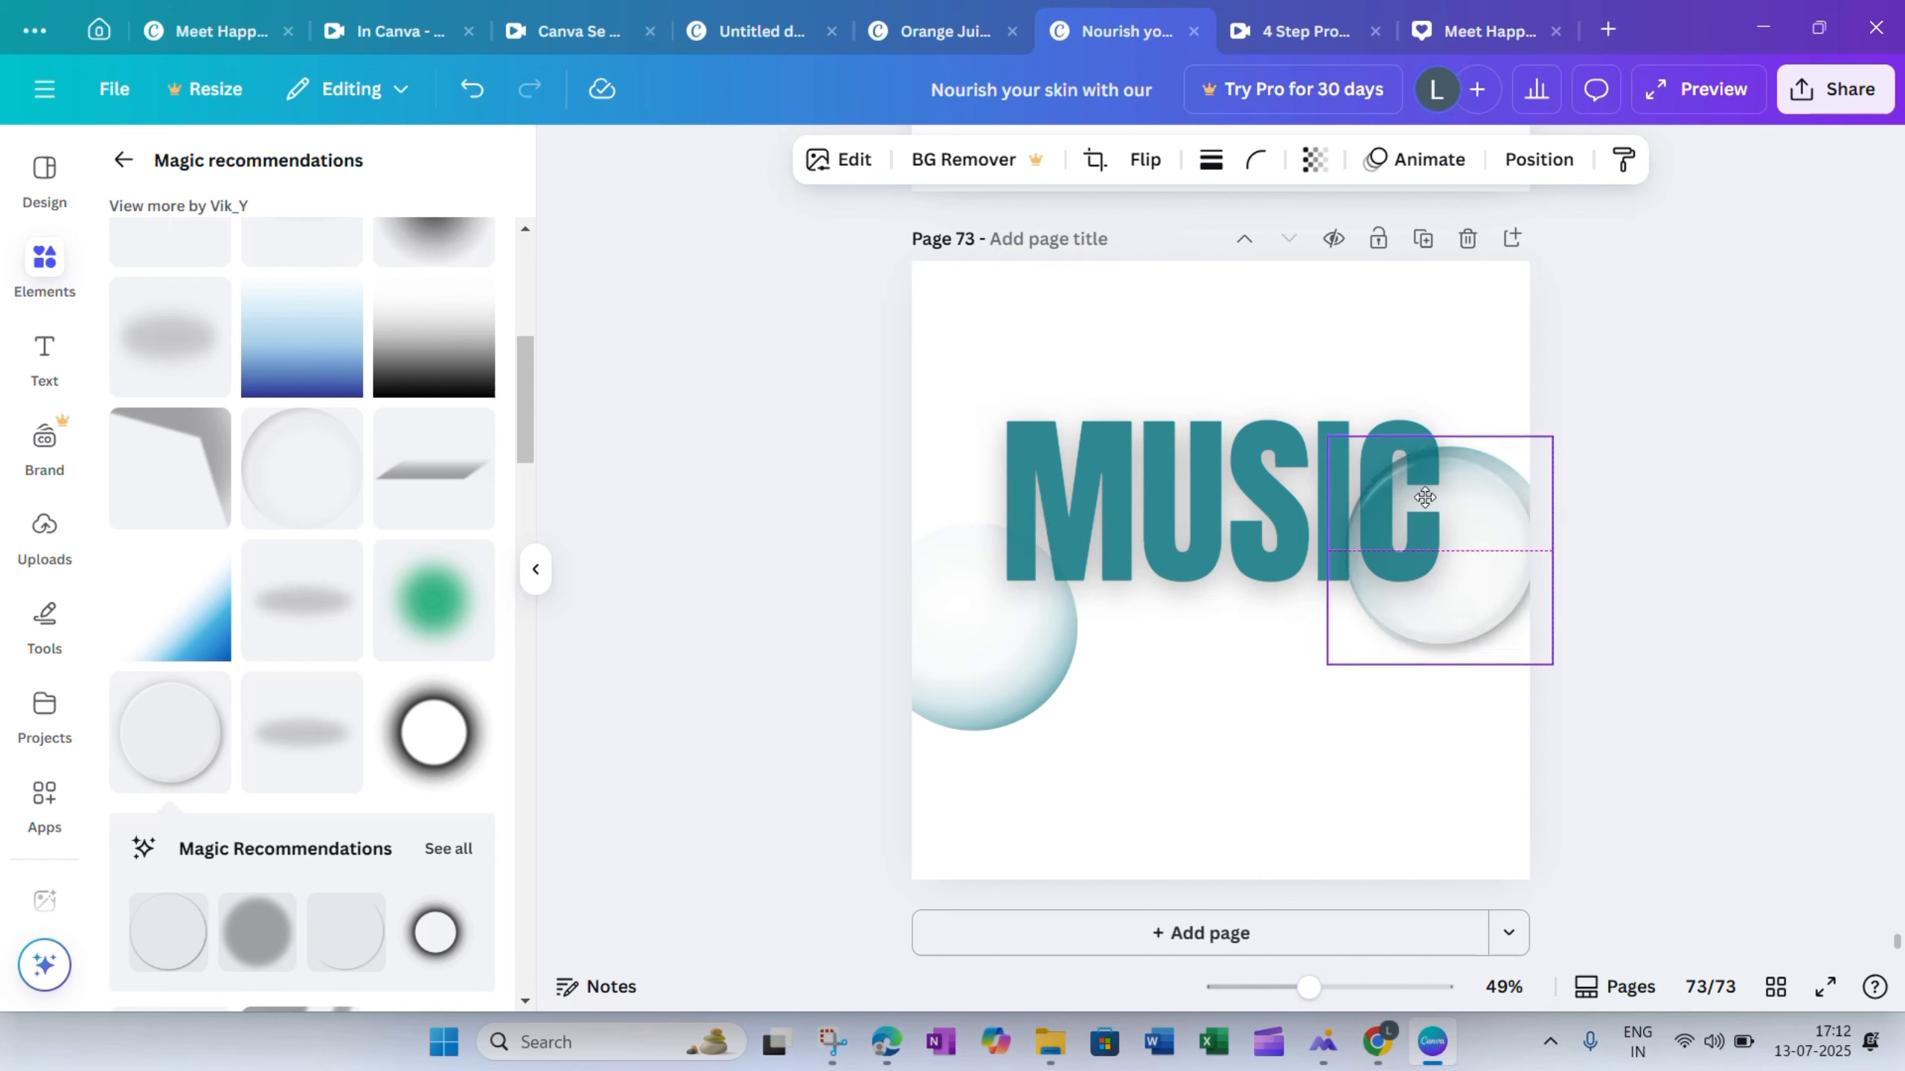
left_click_drag(1551, 653, 1570, 674)
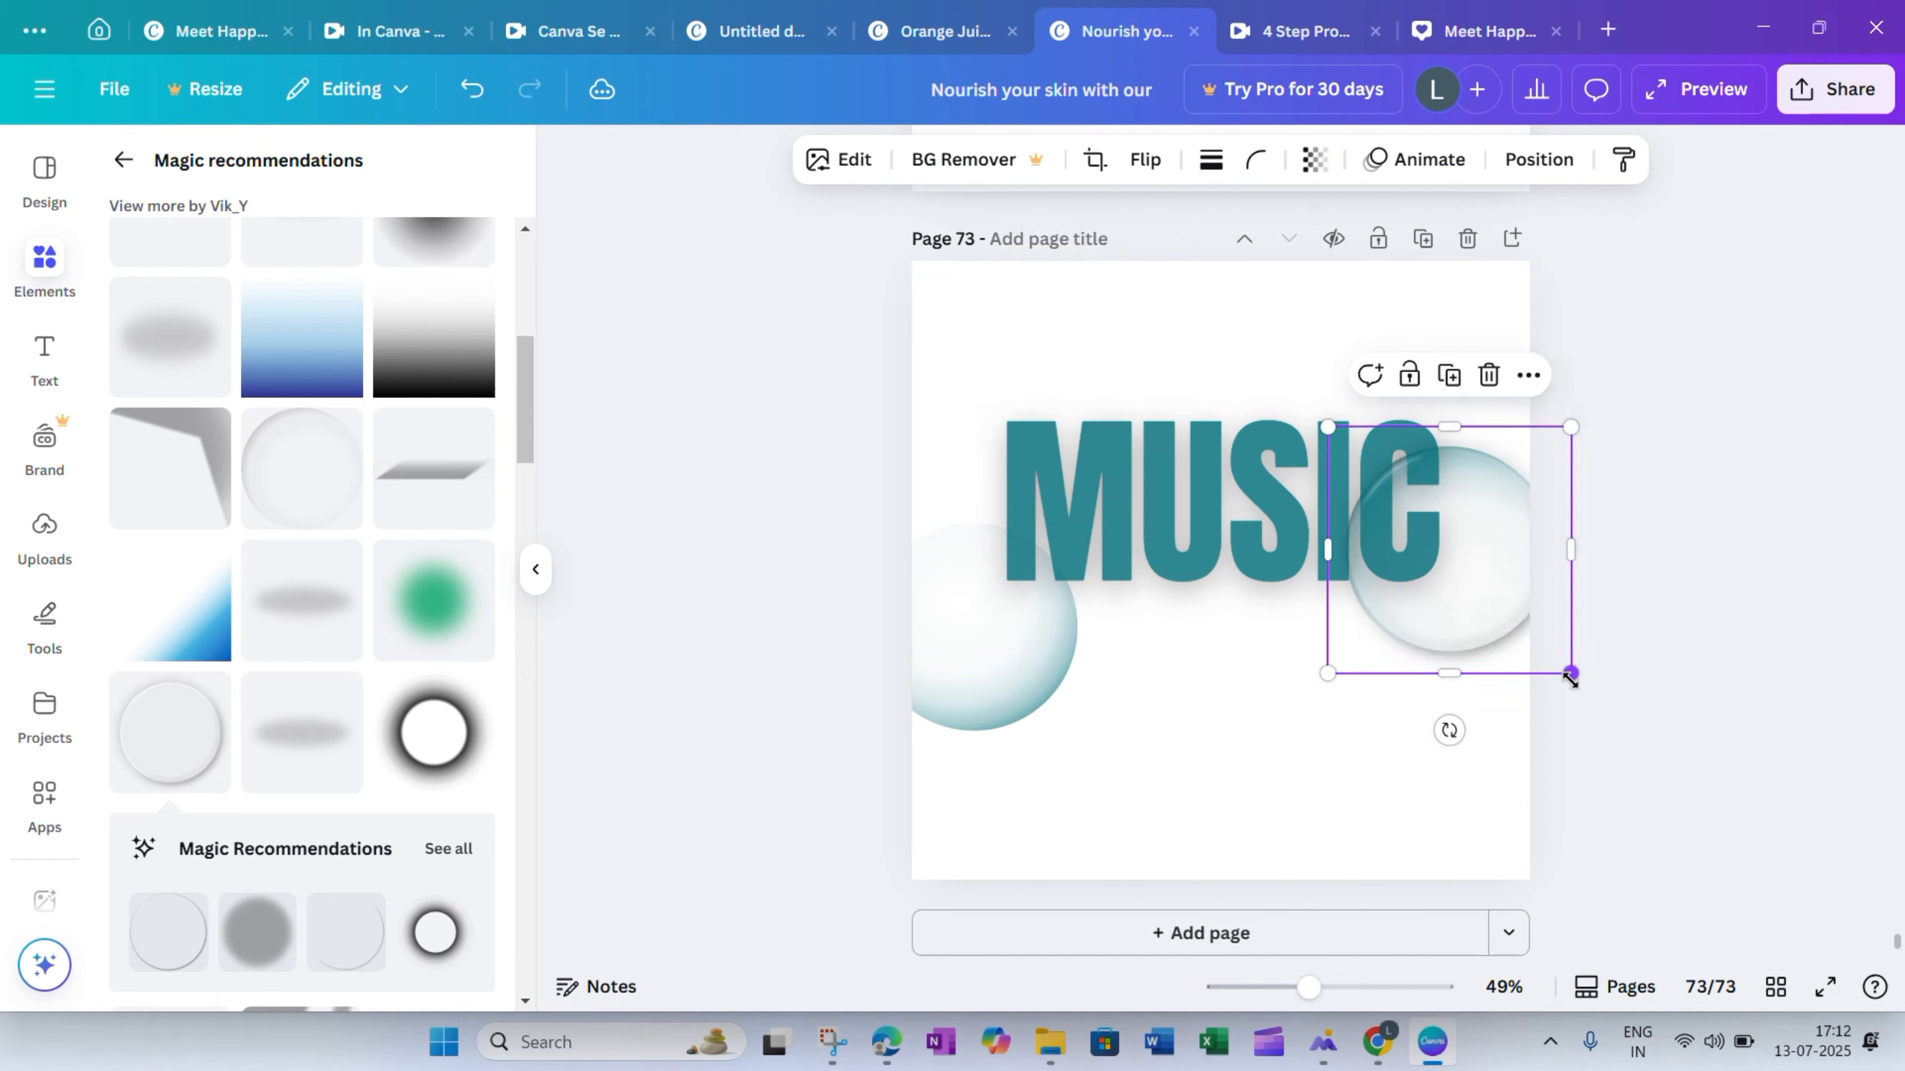
Fit a duplicate of the embossed disc over the left-hand circle and bring both teal circles to the front of the layers
left_click_drag(1466, 546, 1009, 627)
left_click(1445, 374)
left_click(1536, 166)
left_click_drag(315, 529, 334, 346)
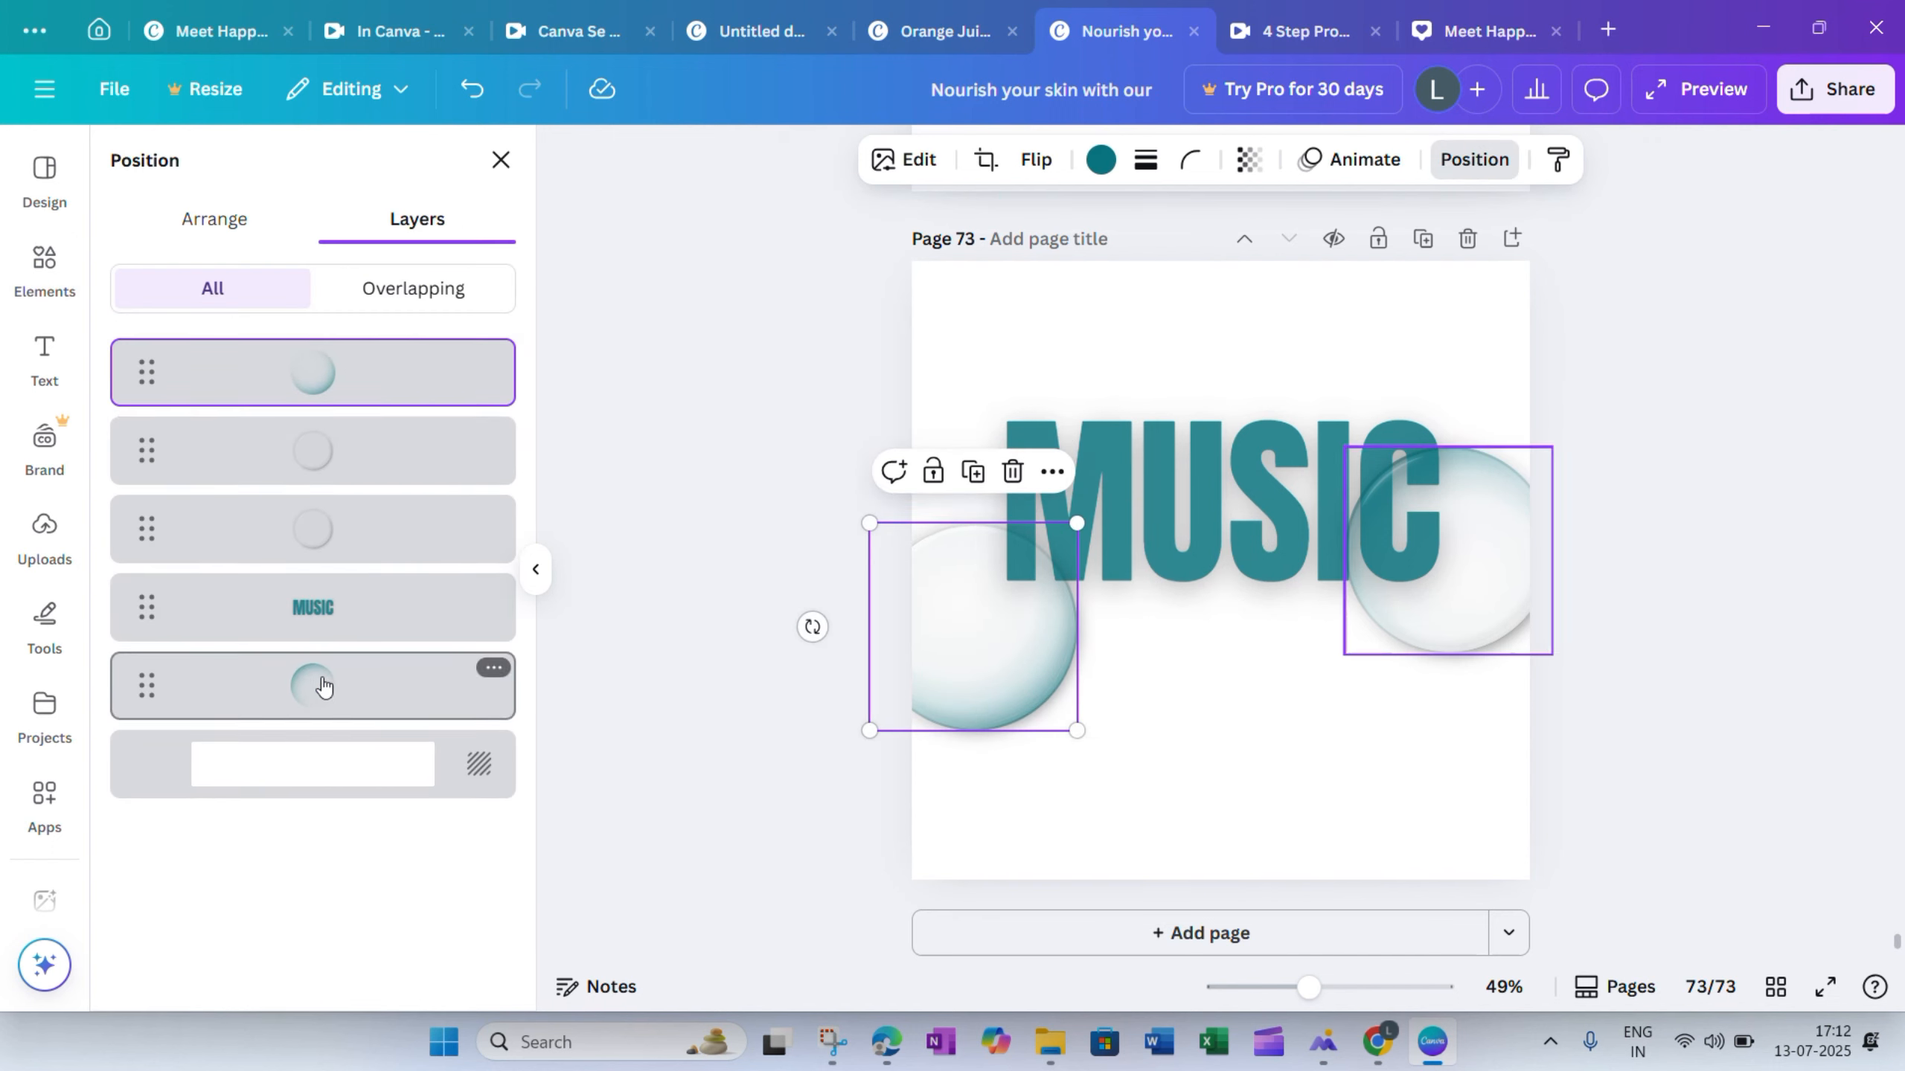
left_click_drag(323, 687, 327, 355)
left_click(535, 568)
left_click(85, 566)
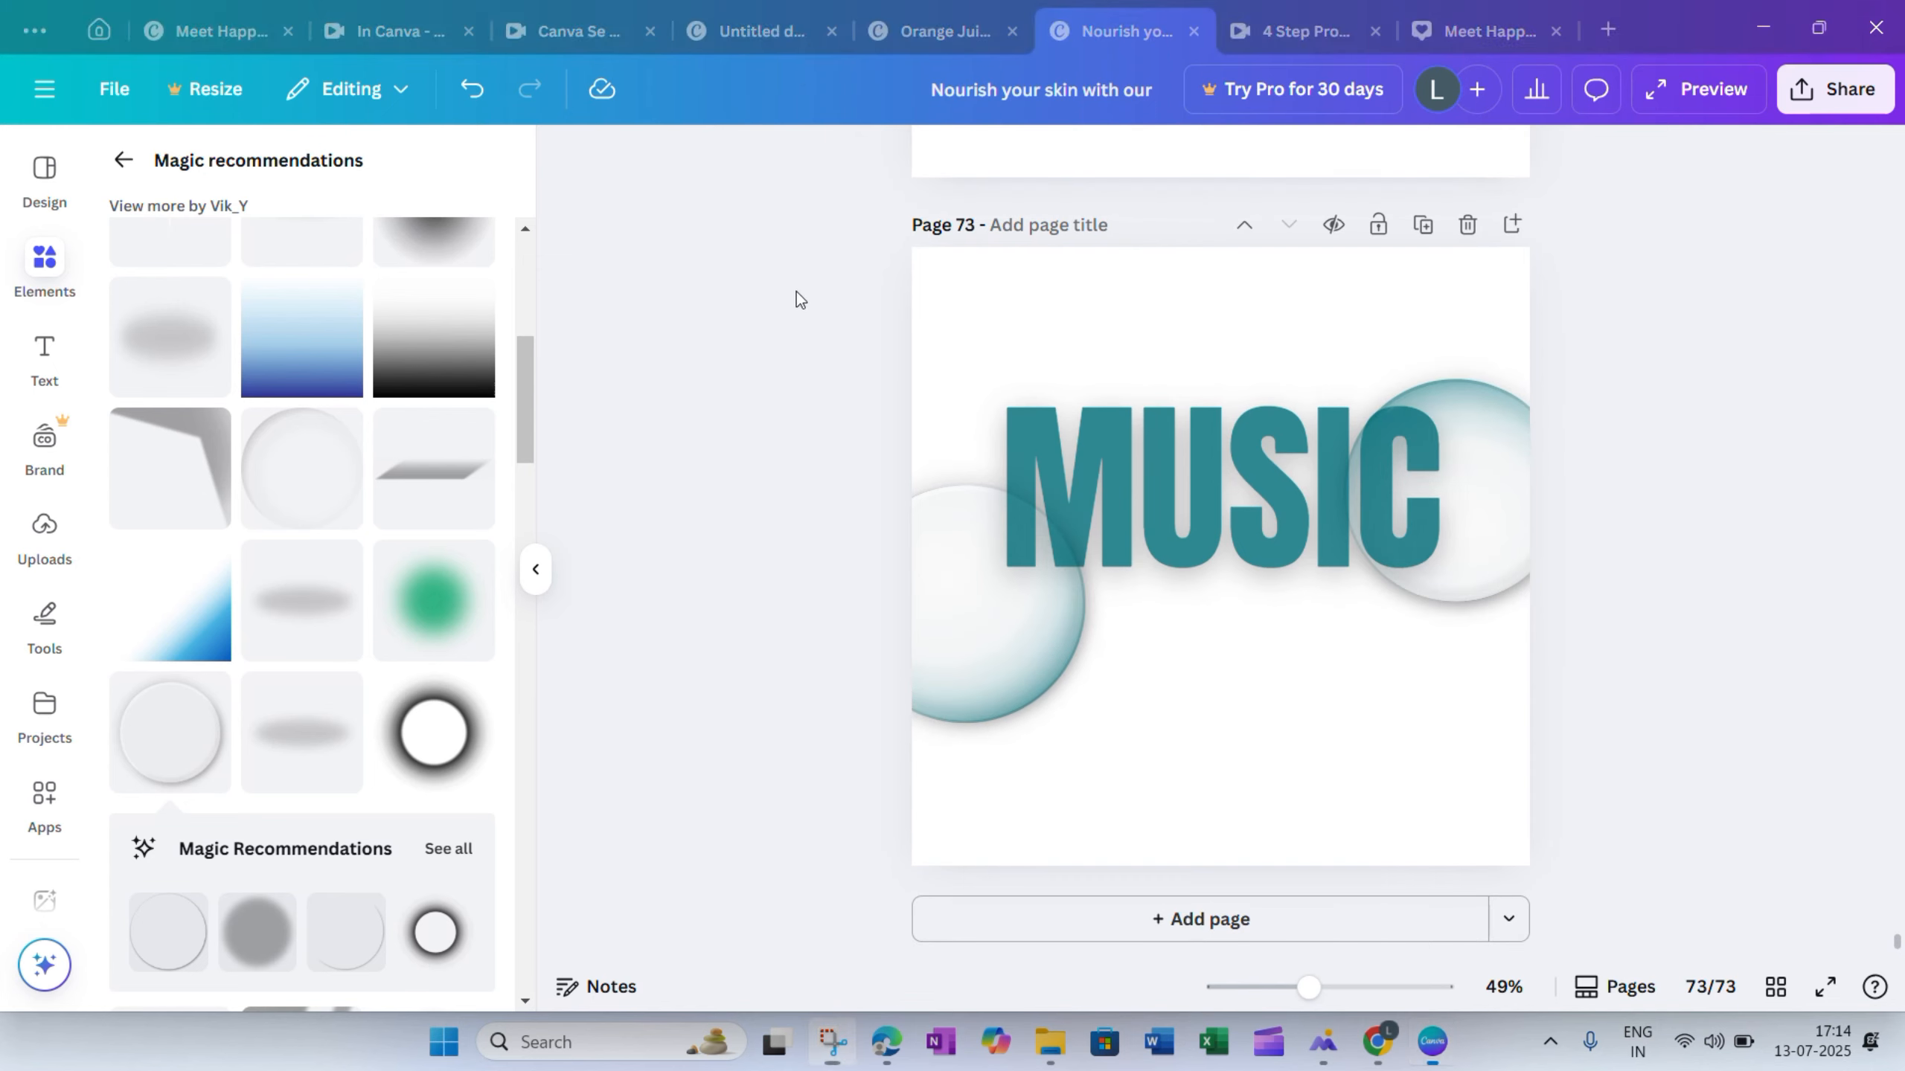
Insert the uploaded earbuds image, scale it down over the centre of MUSIC and recolour it dark teal
left_click(50, 503)
left_click(217, 495)
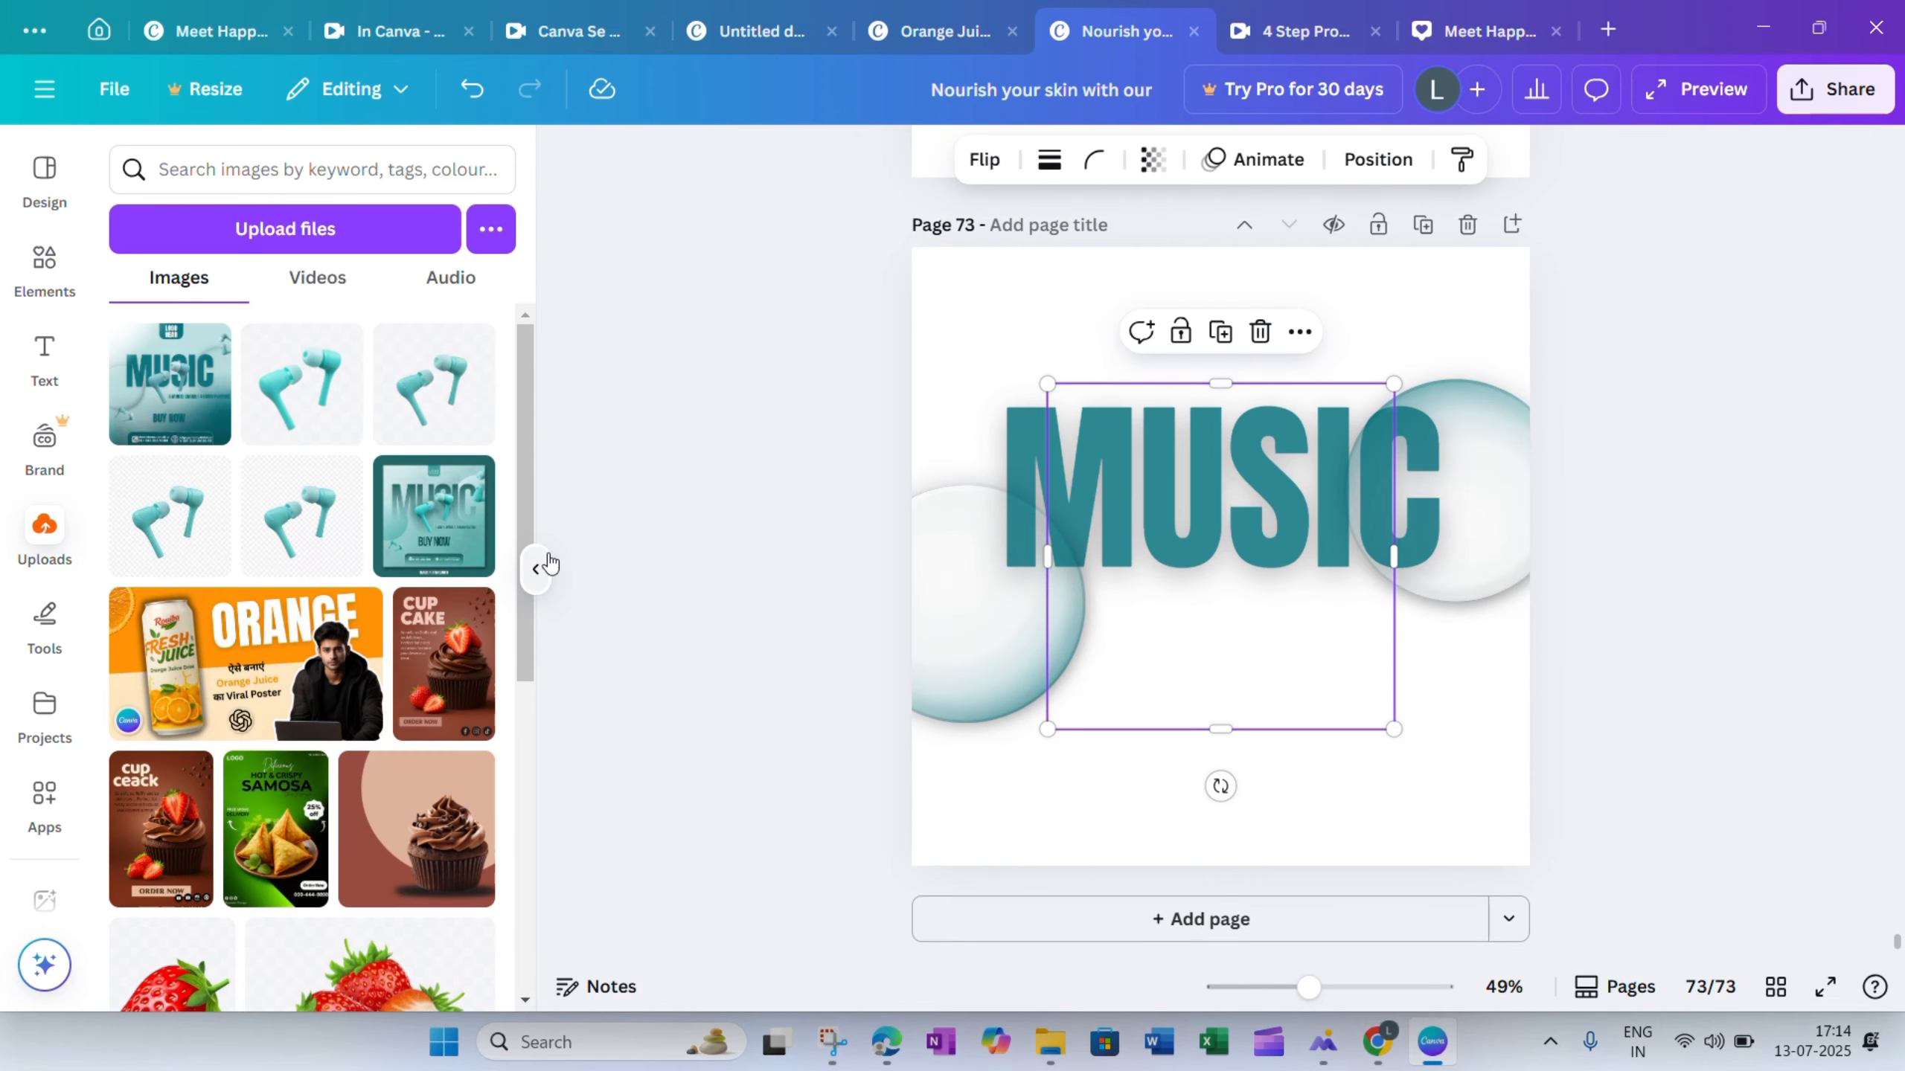
left_click(536, 568)
left_click_drag(1169, 697, 1127, 650)
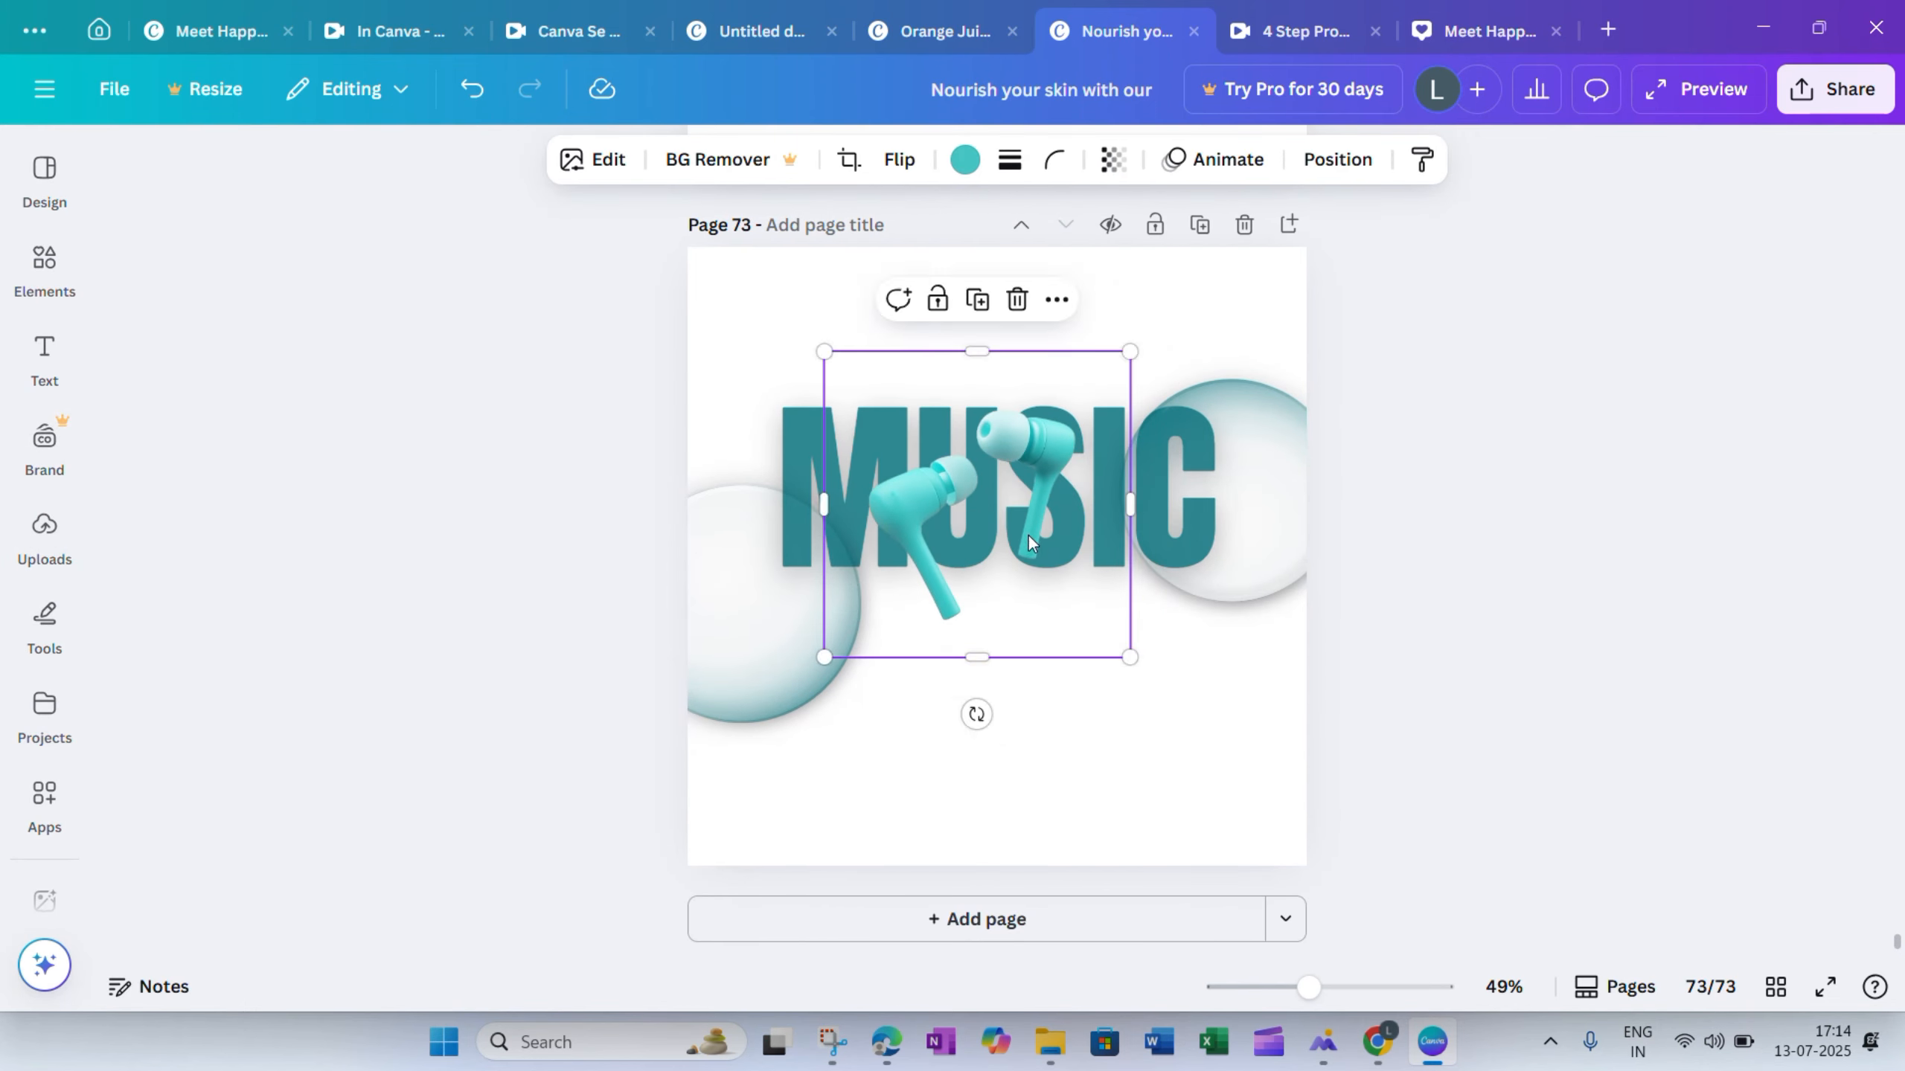
left_click_drag(1027, 533, 1057, 595)
left_click(965, 159)
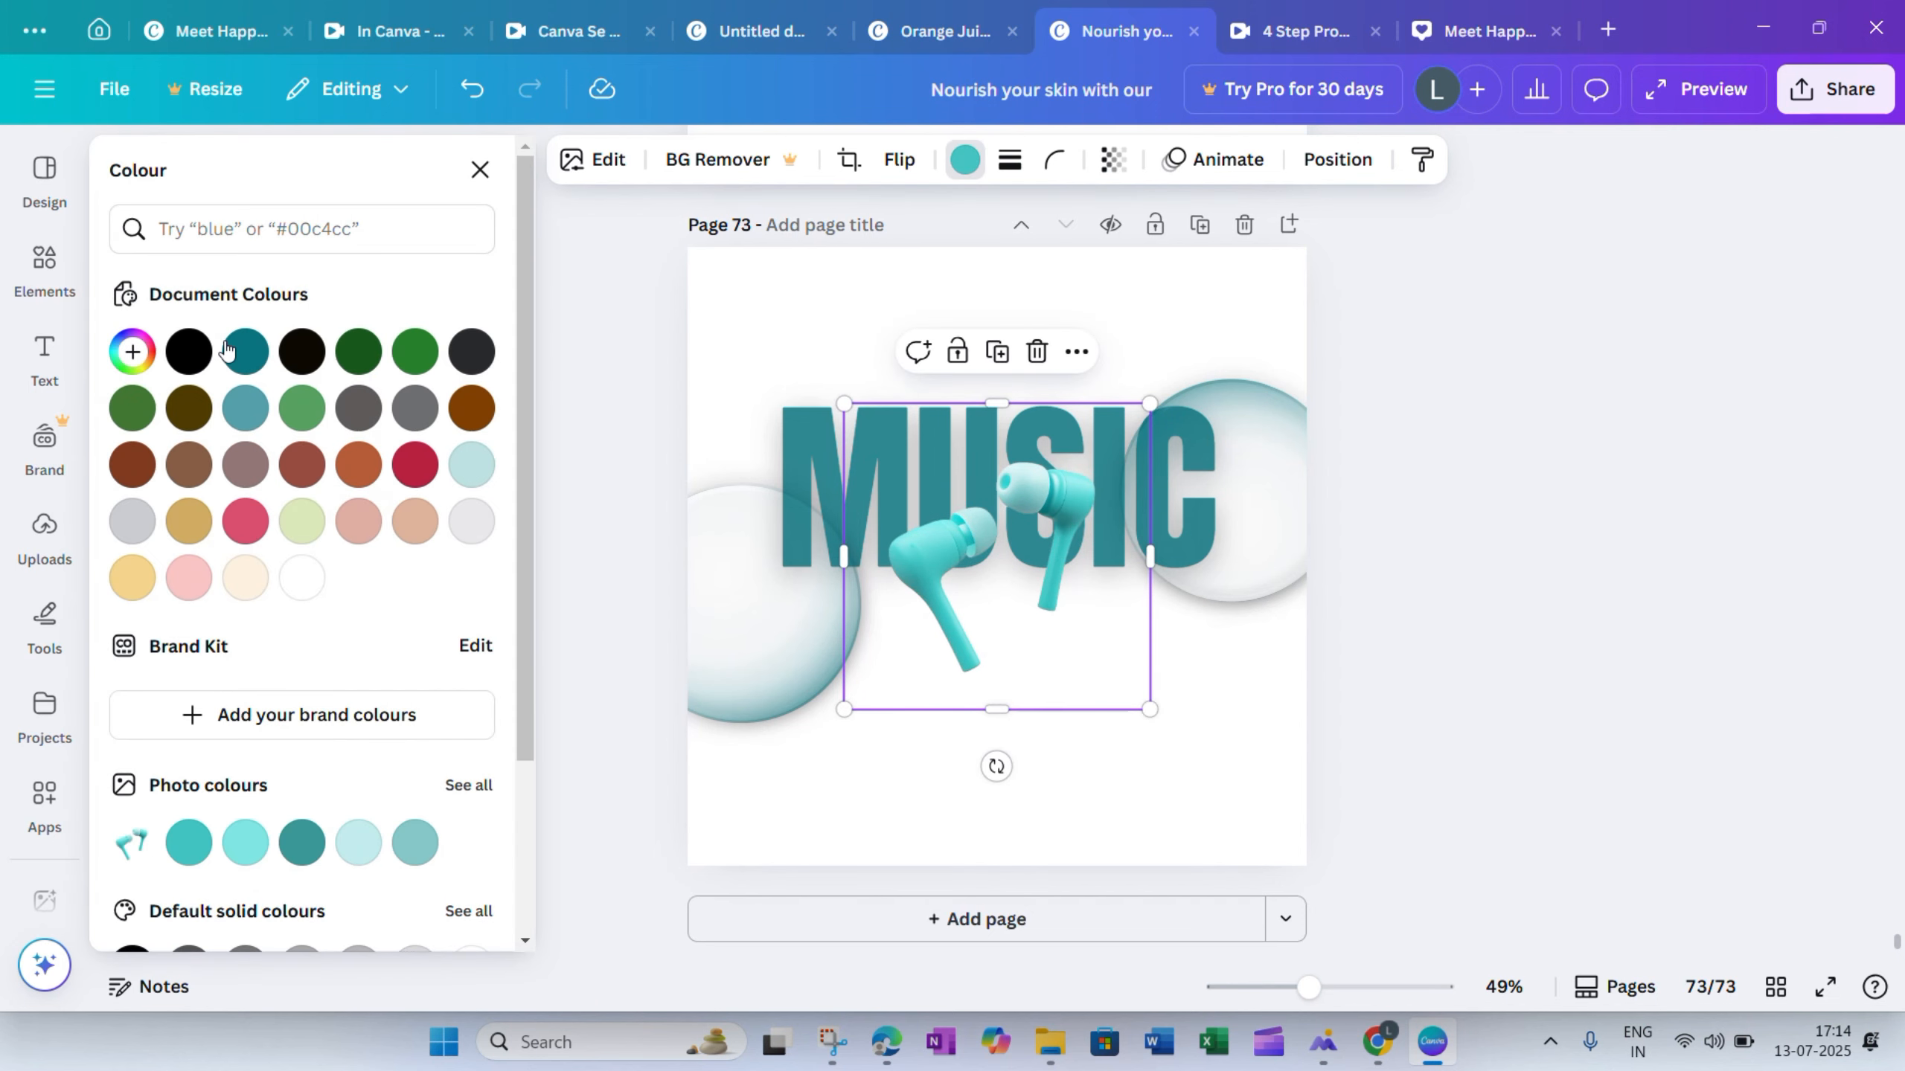
left_click(248, 357)
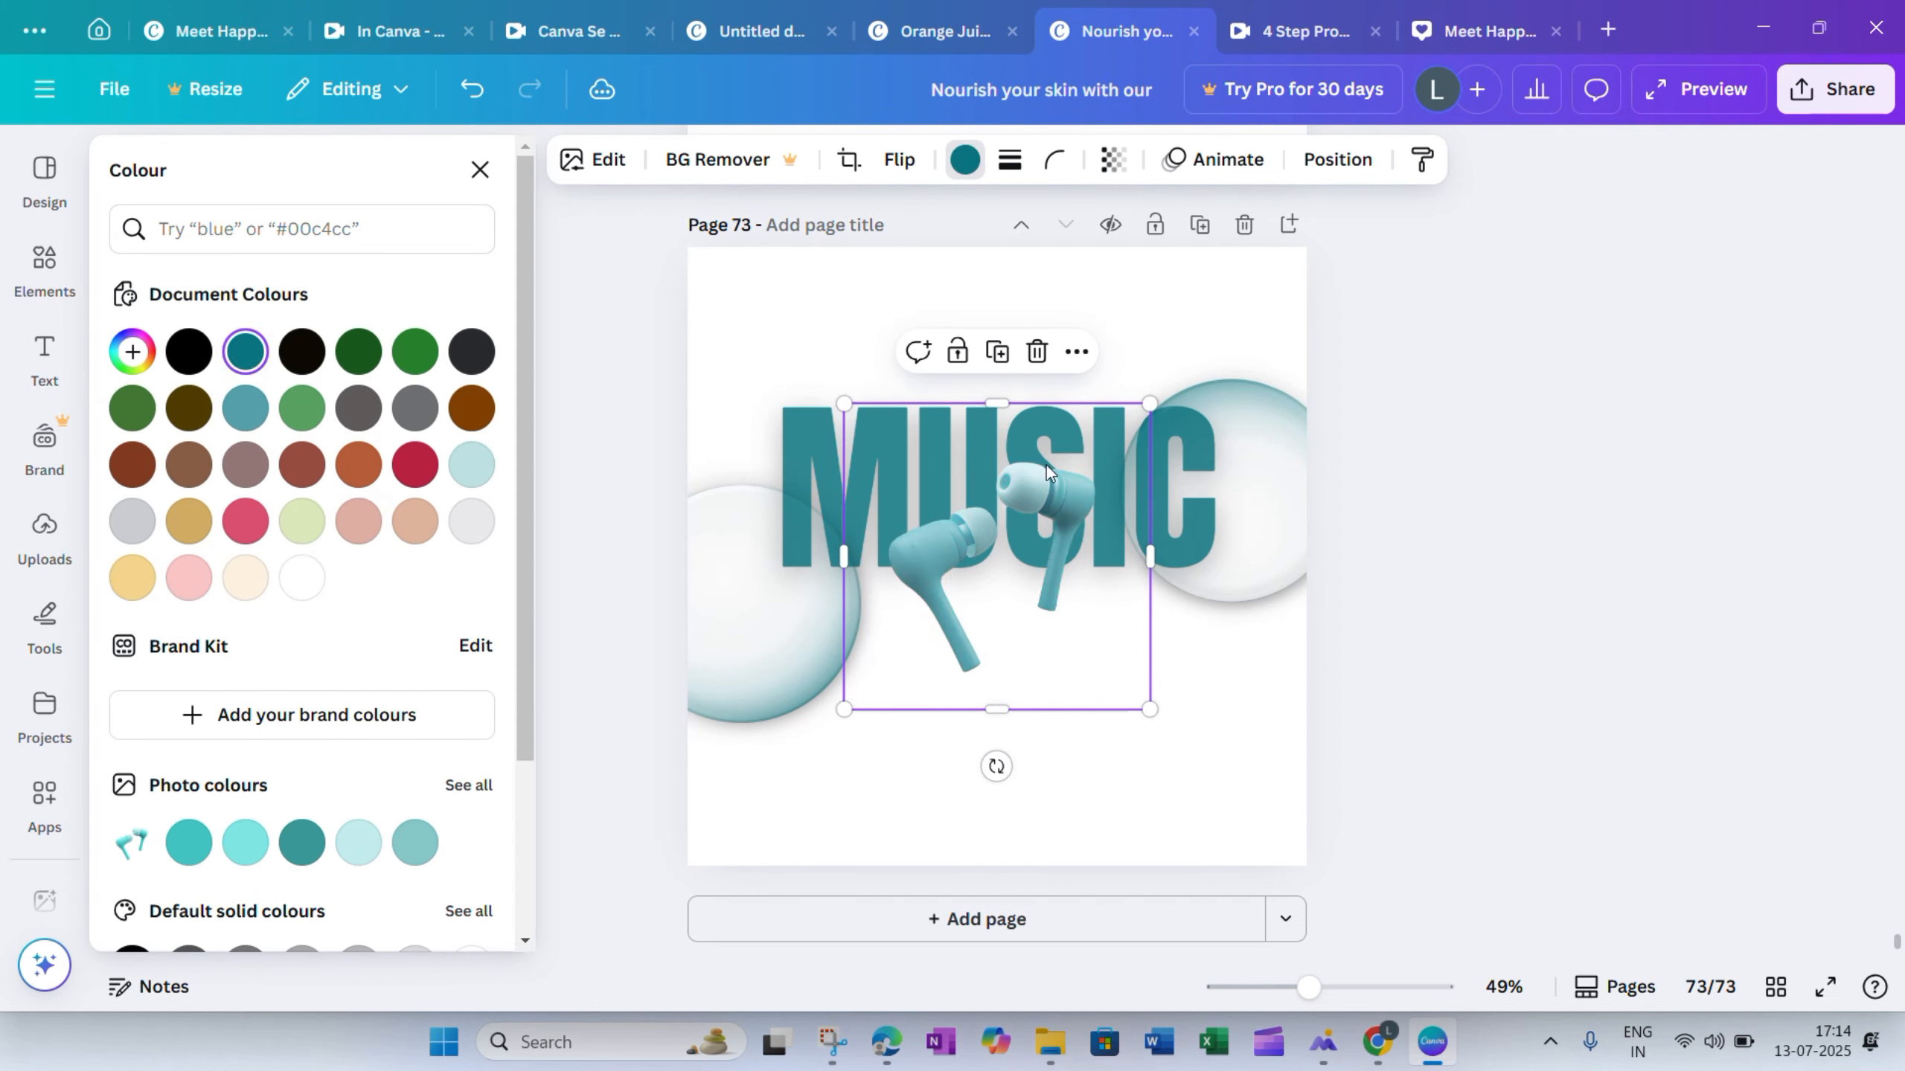
Add two small rotated copies of the earbuds, one at the page's upper-right edge and a smaller one at the lower left
left_click(1010, 353)
left_click_drag(846, 710, 978, 573)
left_click_drag(1071, 646, 1177, 746)
left_click(1292, 555)
left_click_drag(1121, 687, 791, 717)
Set the transparency of the small lower-left earbuds to 65 and of the upper-right earbuds to 94
left_click(1112, 161)
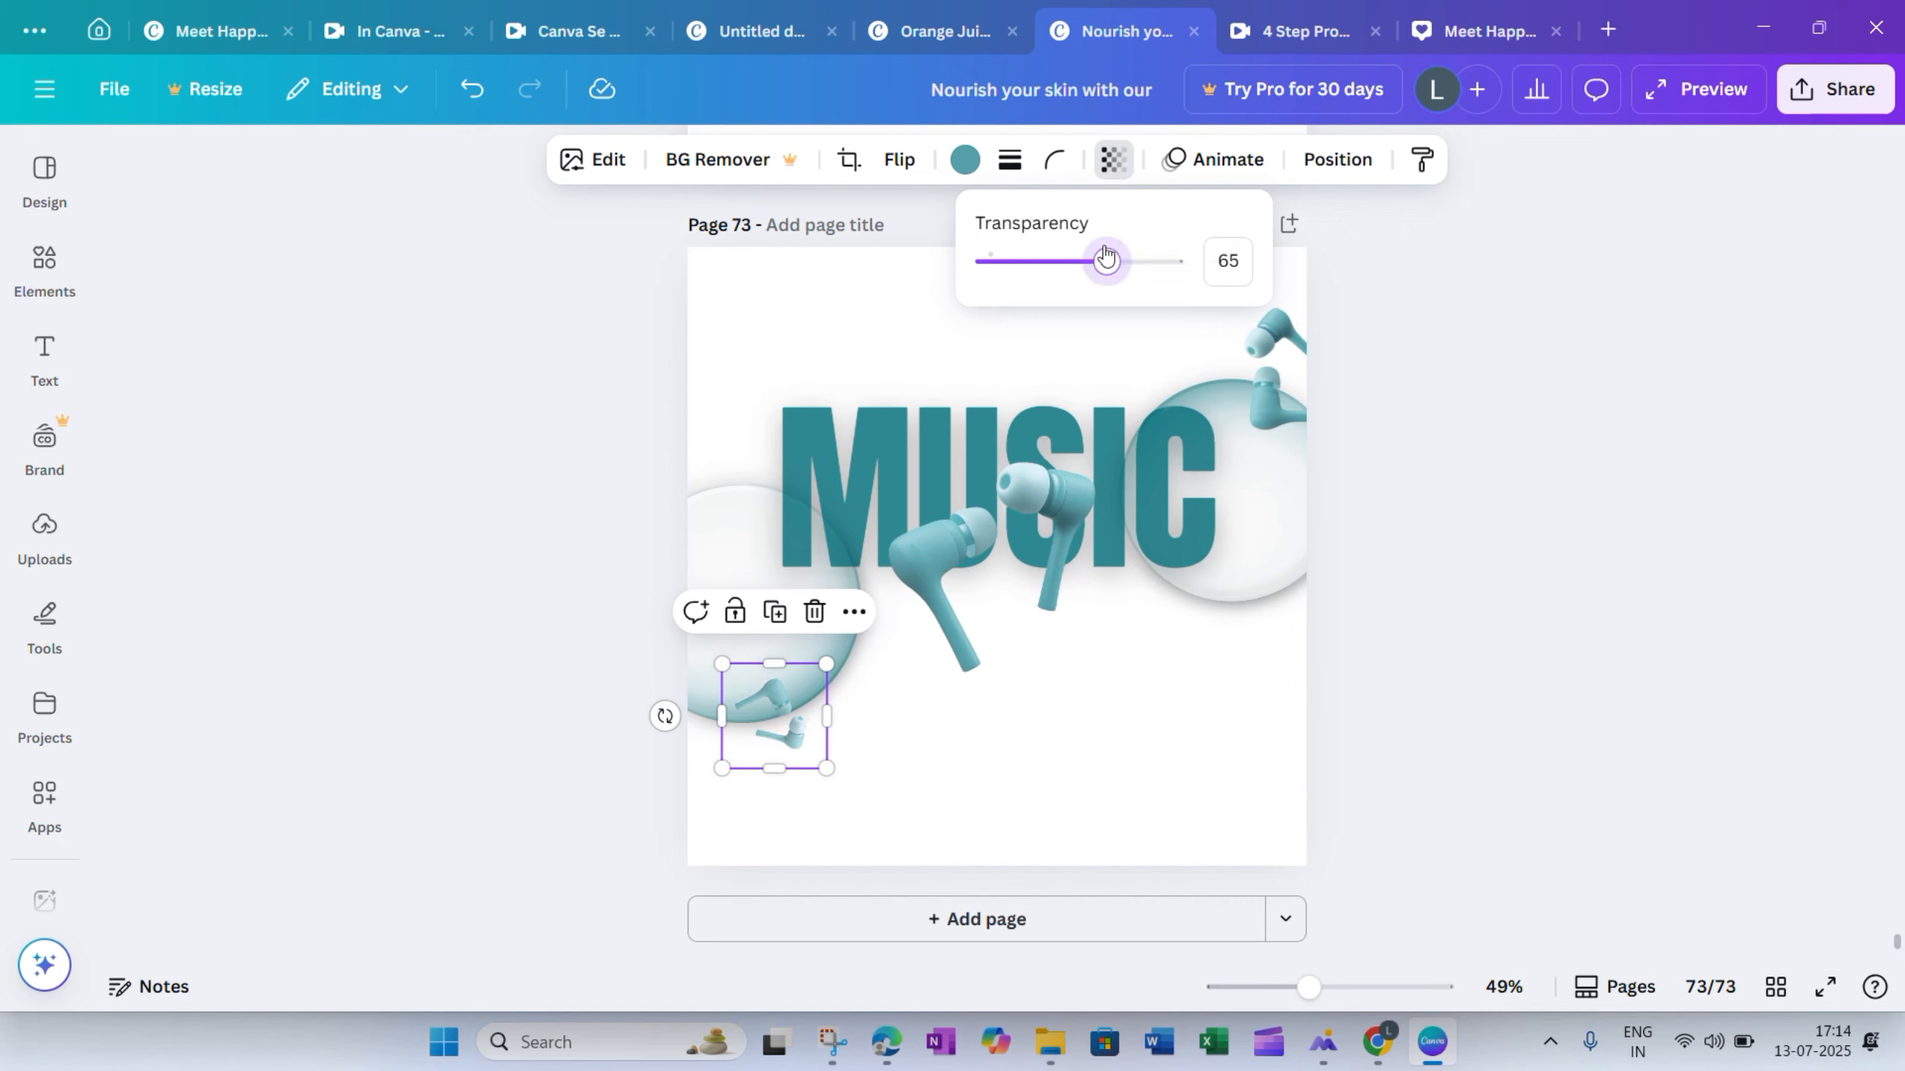
left_click(1269, 341)
left_click(1112, 161)
left_click(1161, 259)
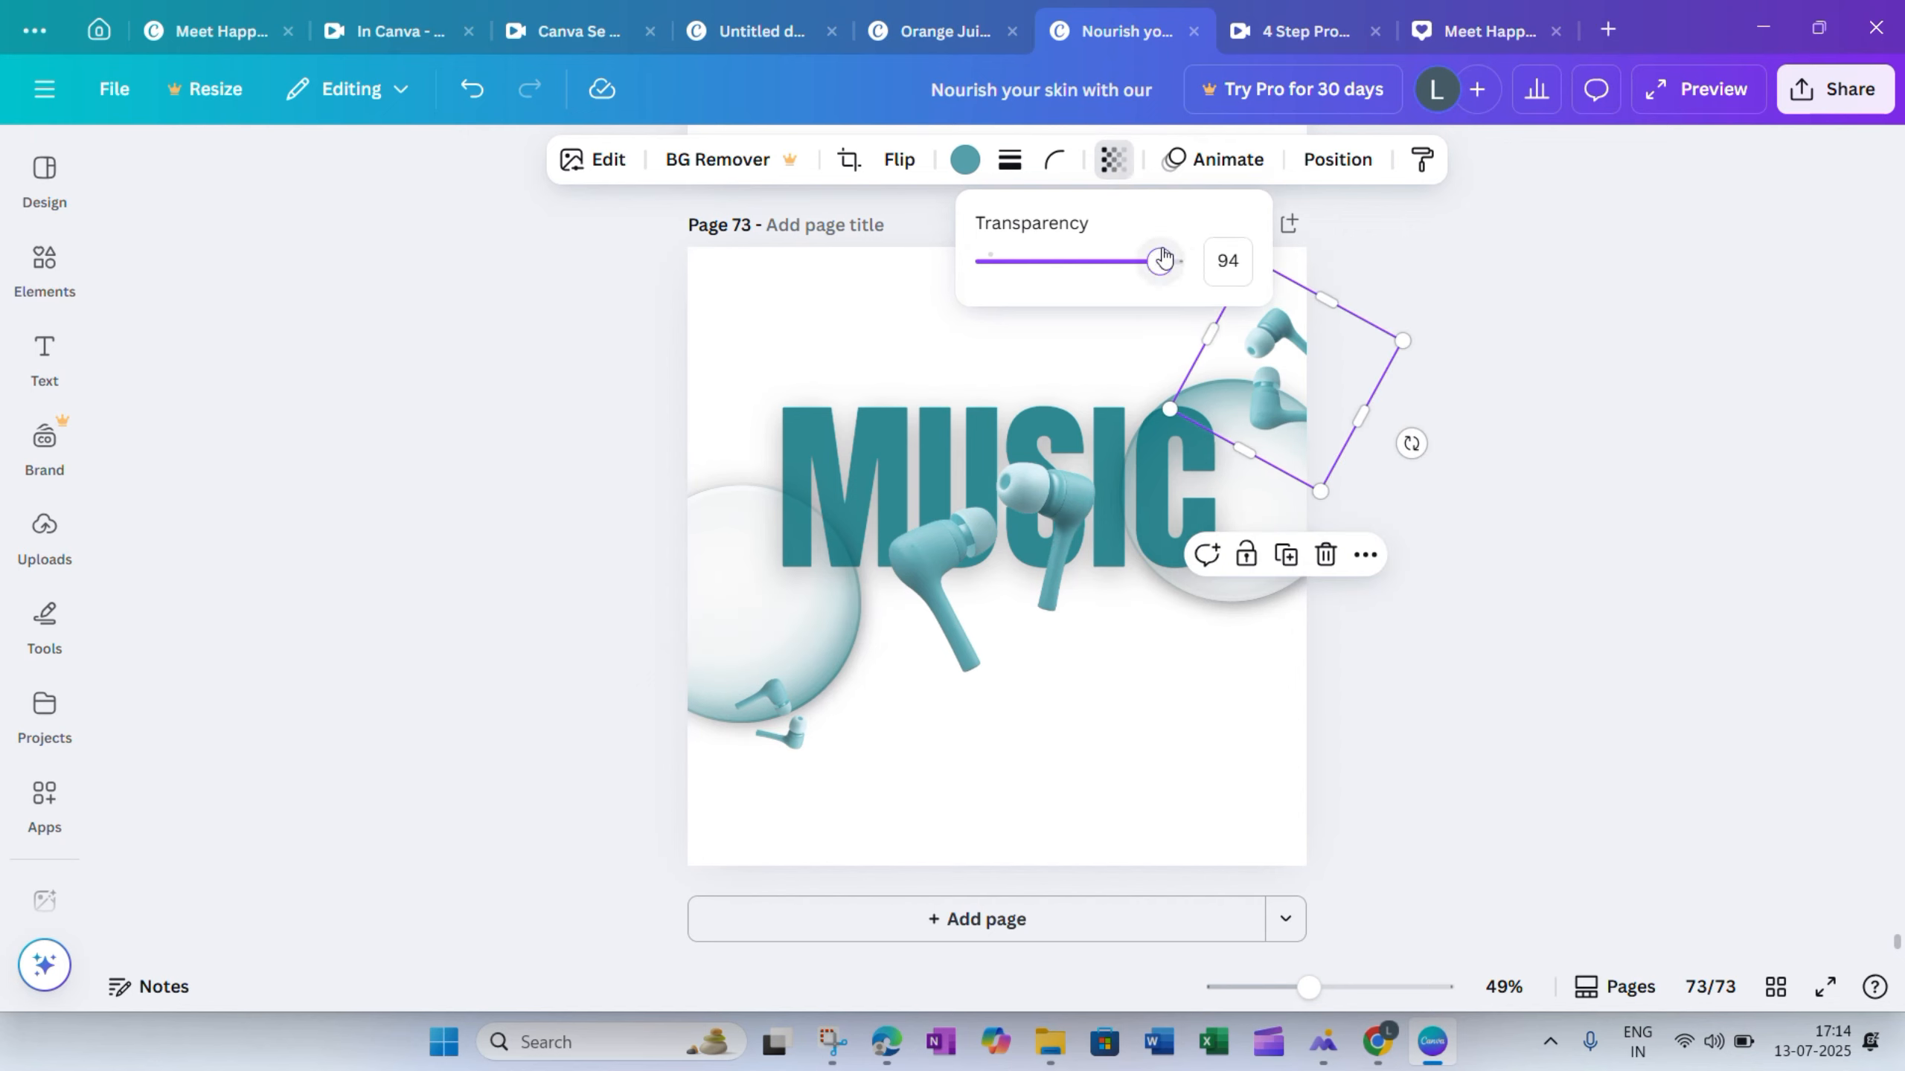
Change the page background colour to light teal
left_click(1546, 287)
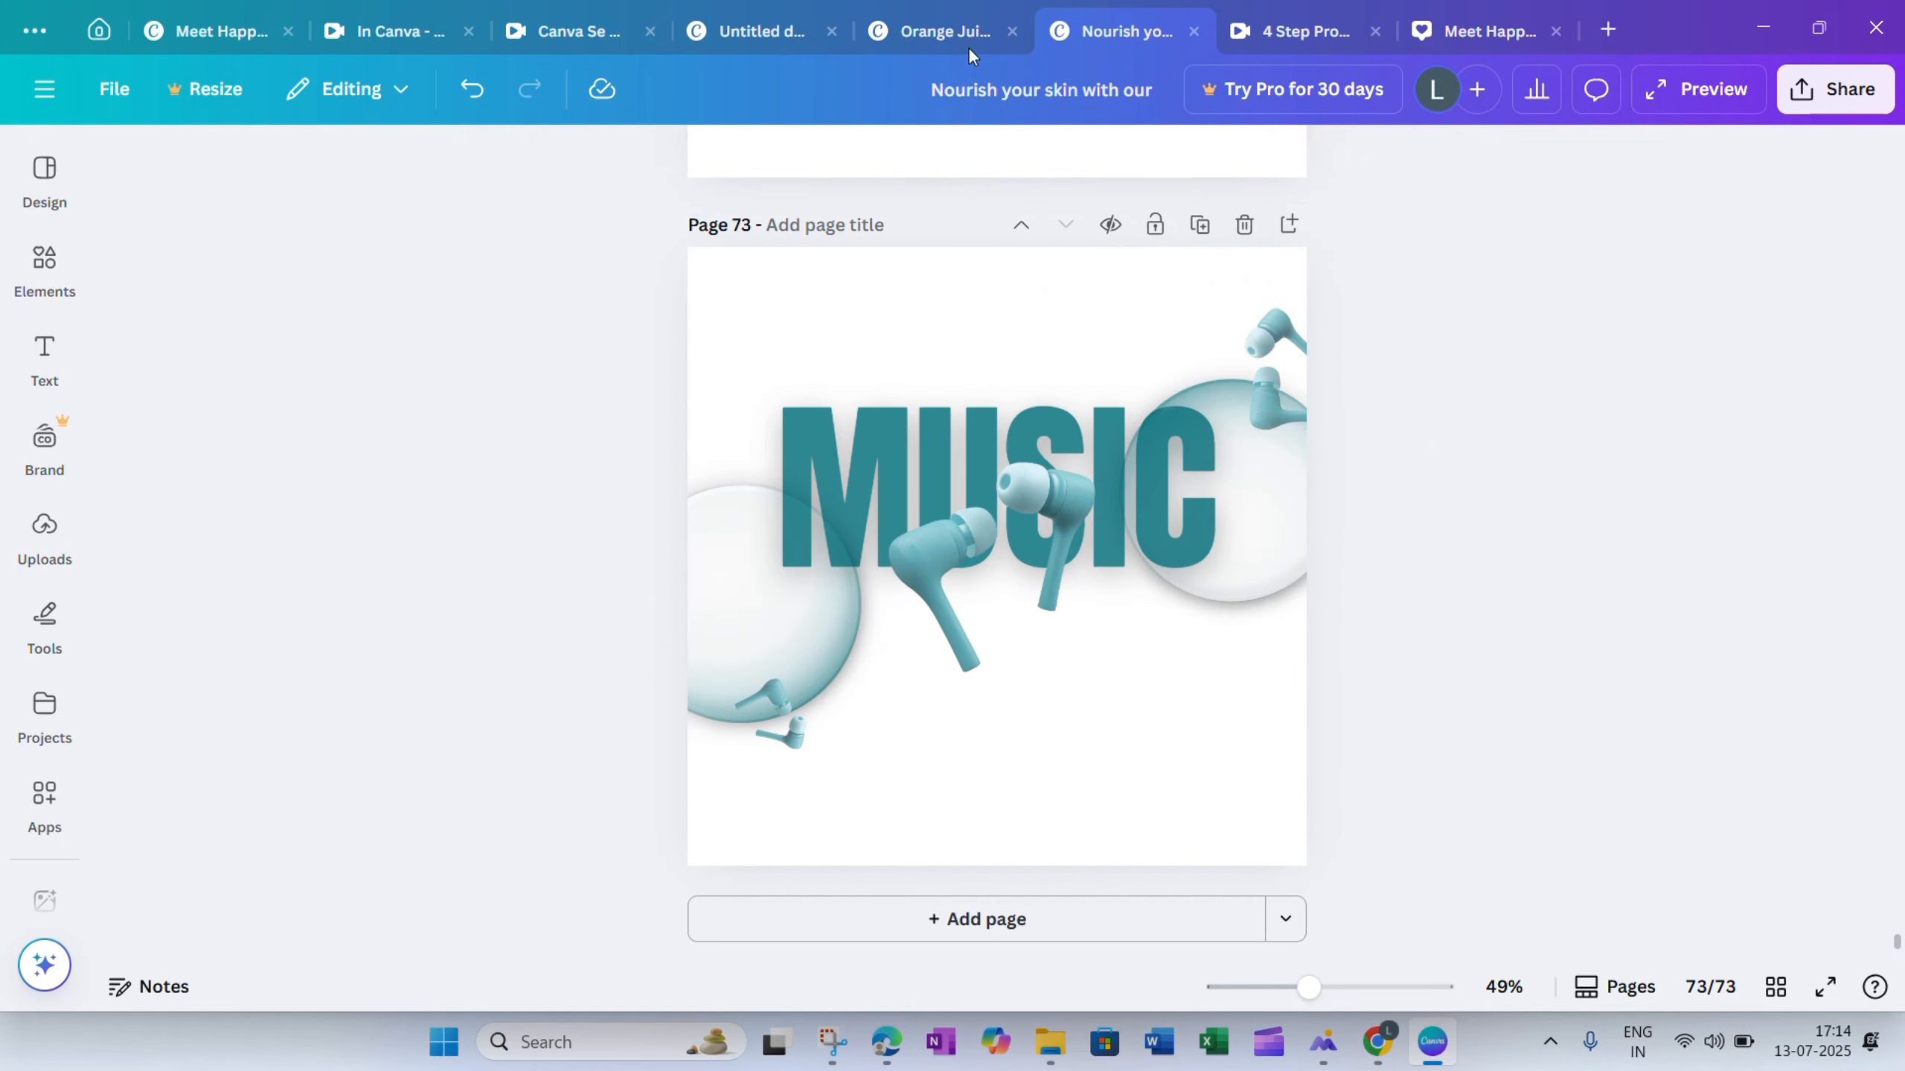
left_click(836, 58)
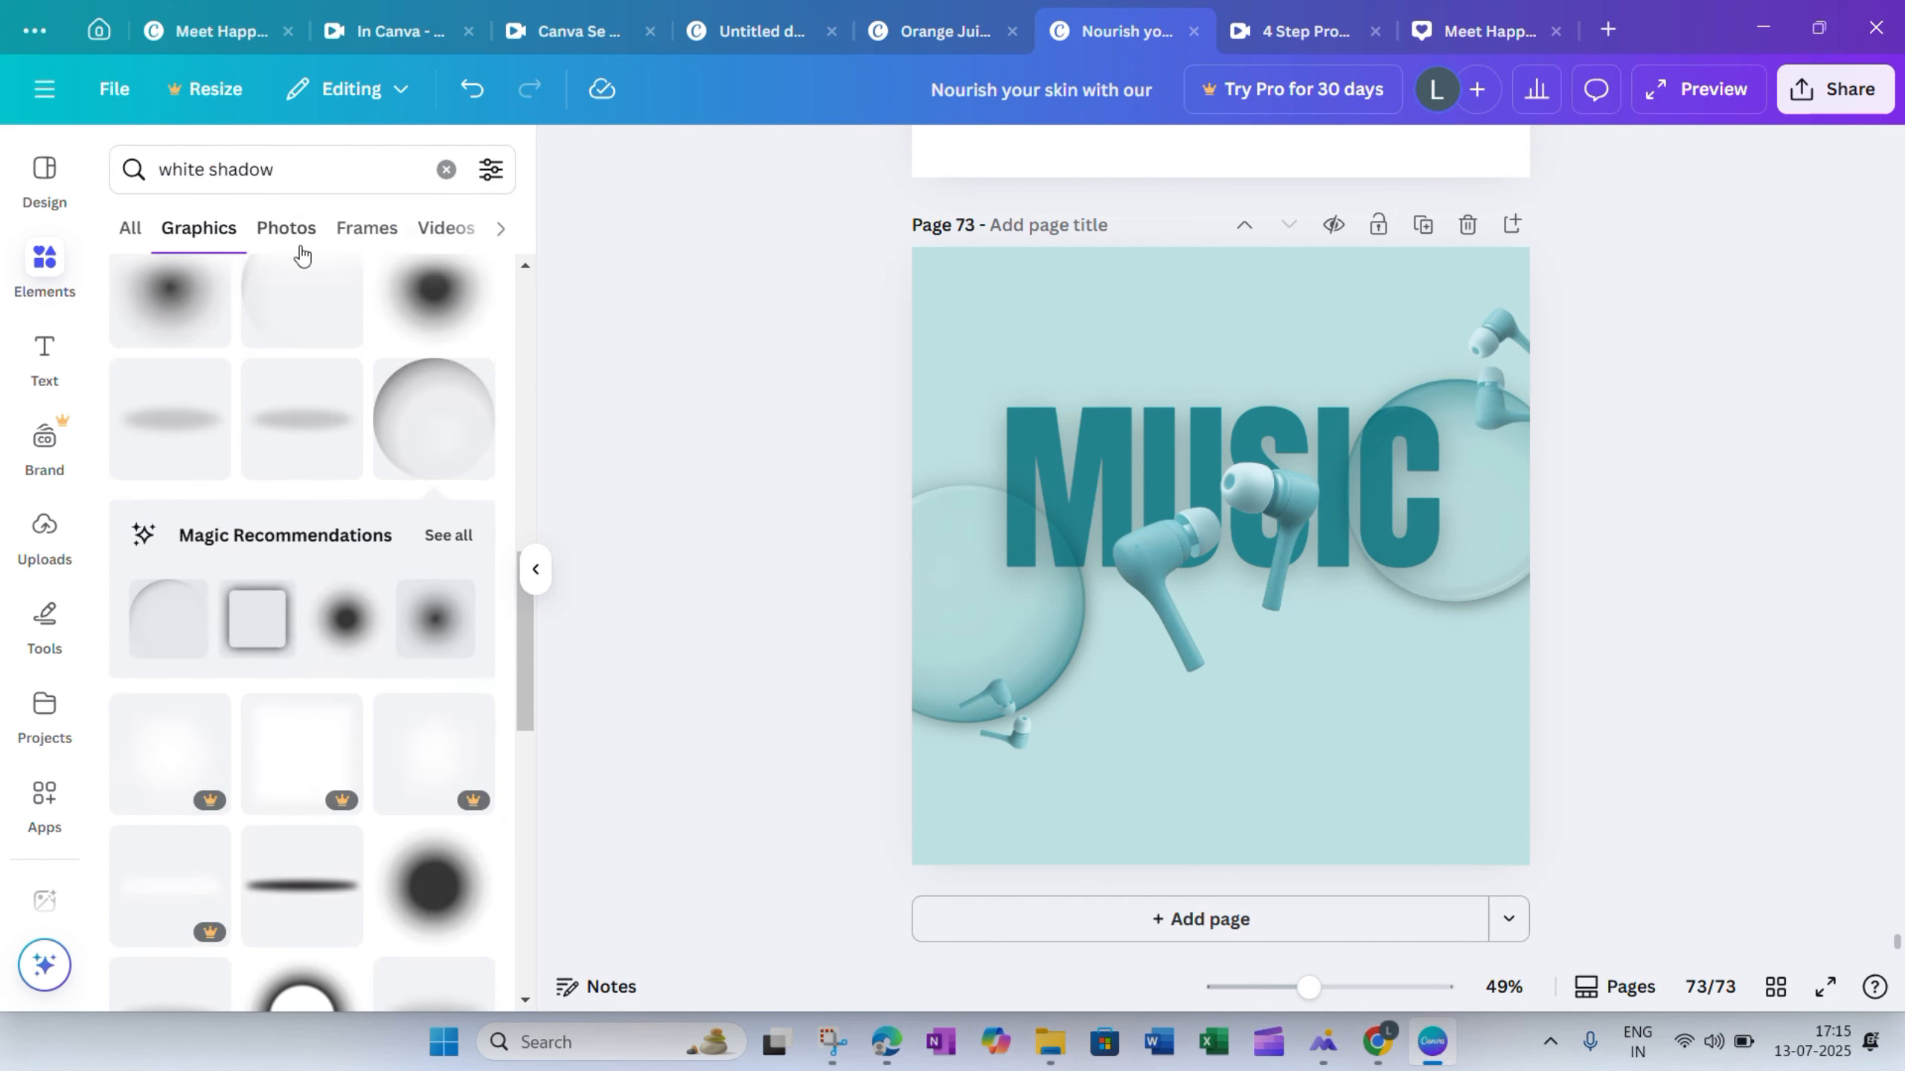
Insert a dark teal square shape and place it at the centre of the page's top edge, partly outside the page
left_click(448, 182)
left_click(446, 170)
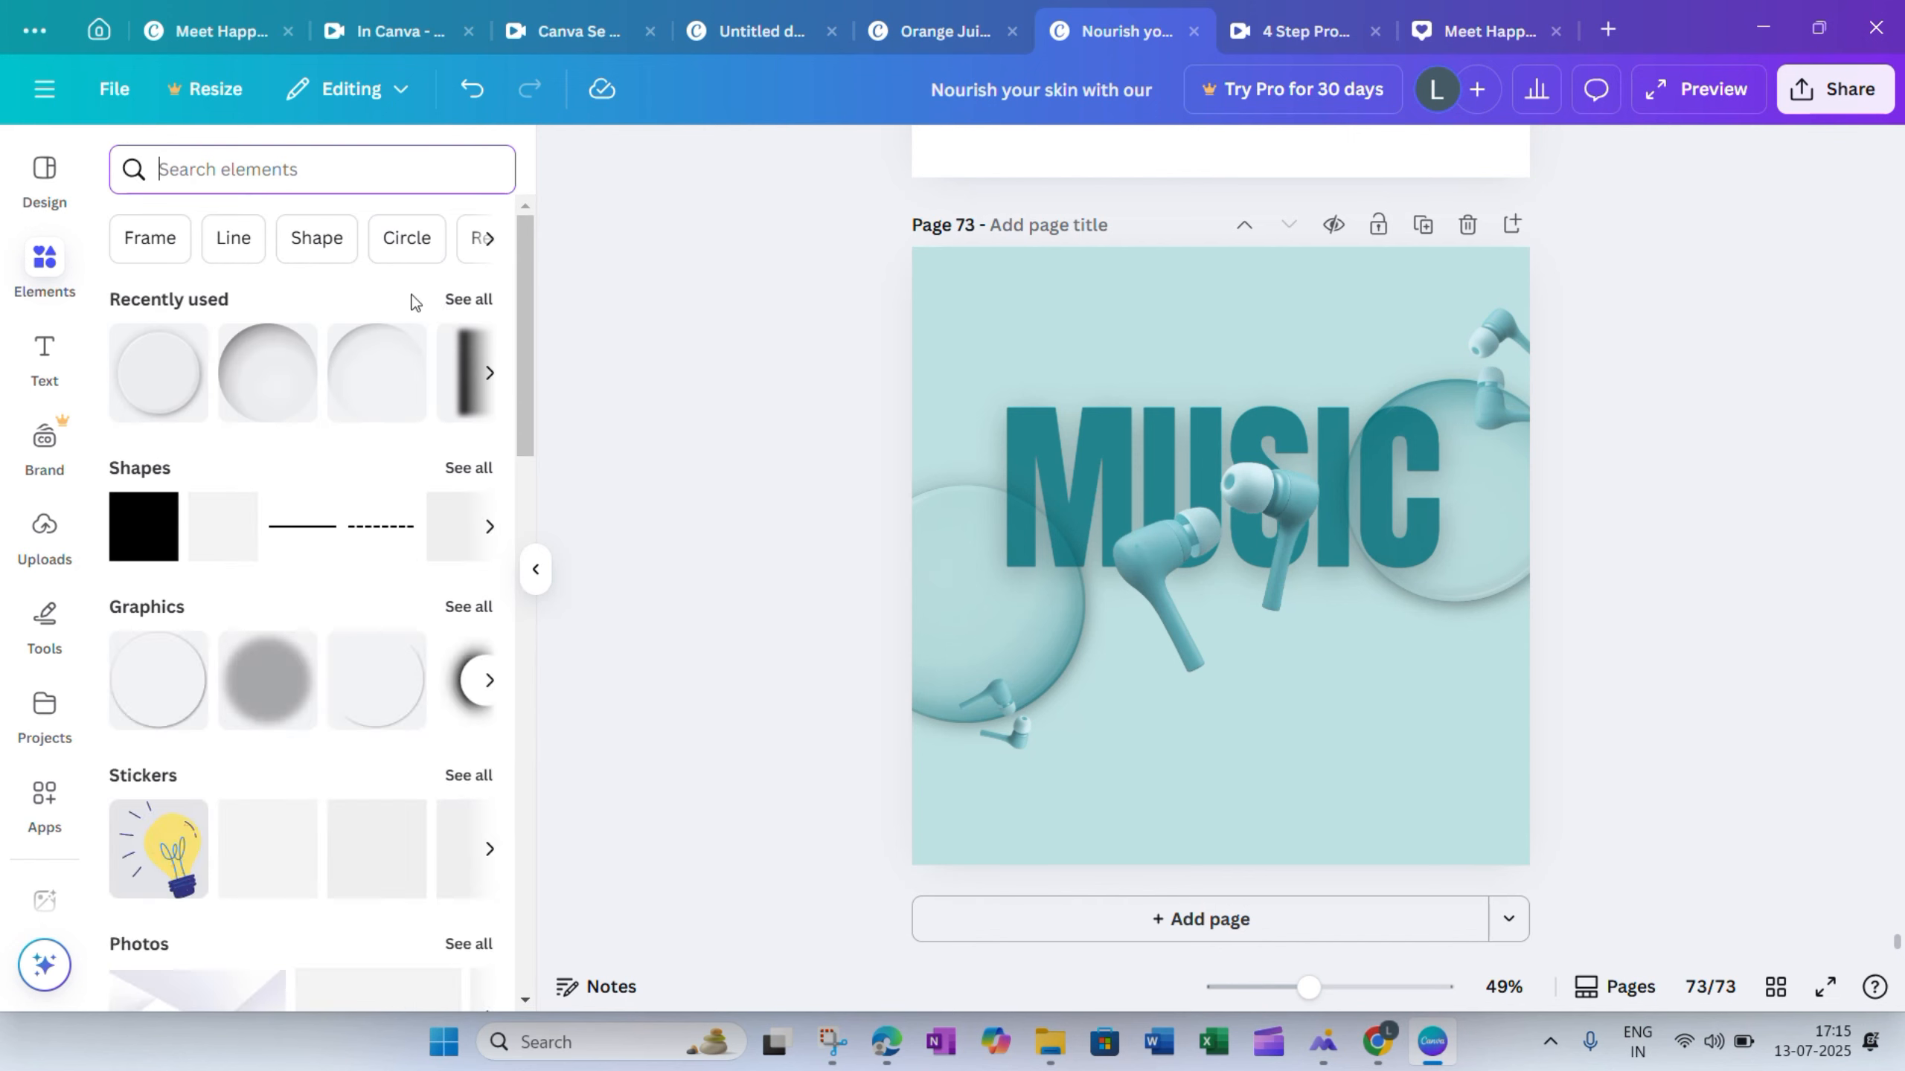
left_click(444, 472)
left_click(161, 795)
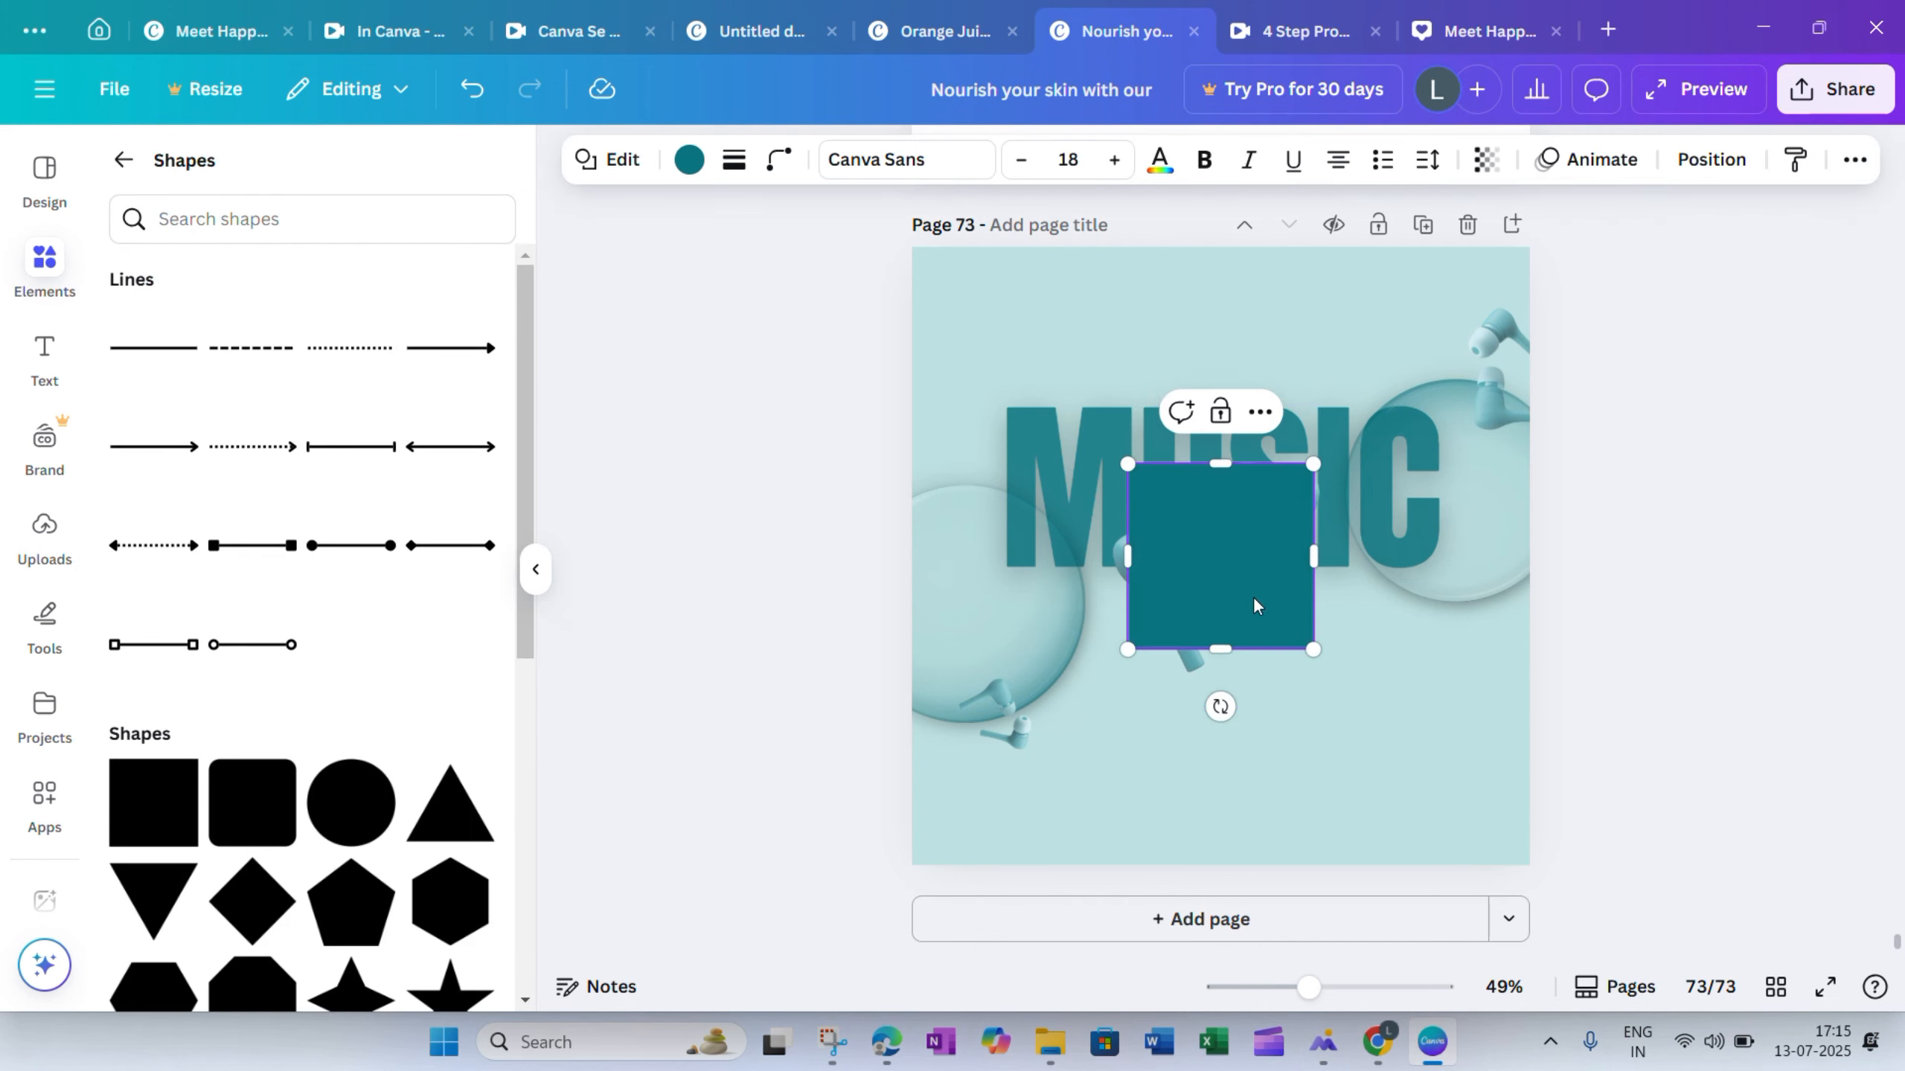
left_click_drag(1253, 604, 1237, 267)
Set the top square's corner rounding to 25, keeping 4 sides
left_click(779, 159)
left_click_drag(663, 348, 663, 347)
left_click(659, 262)
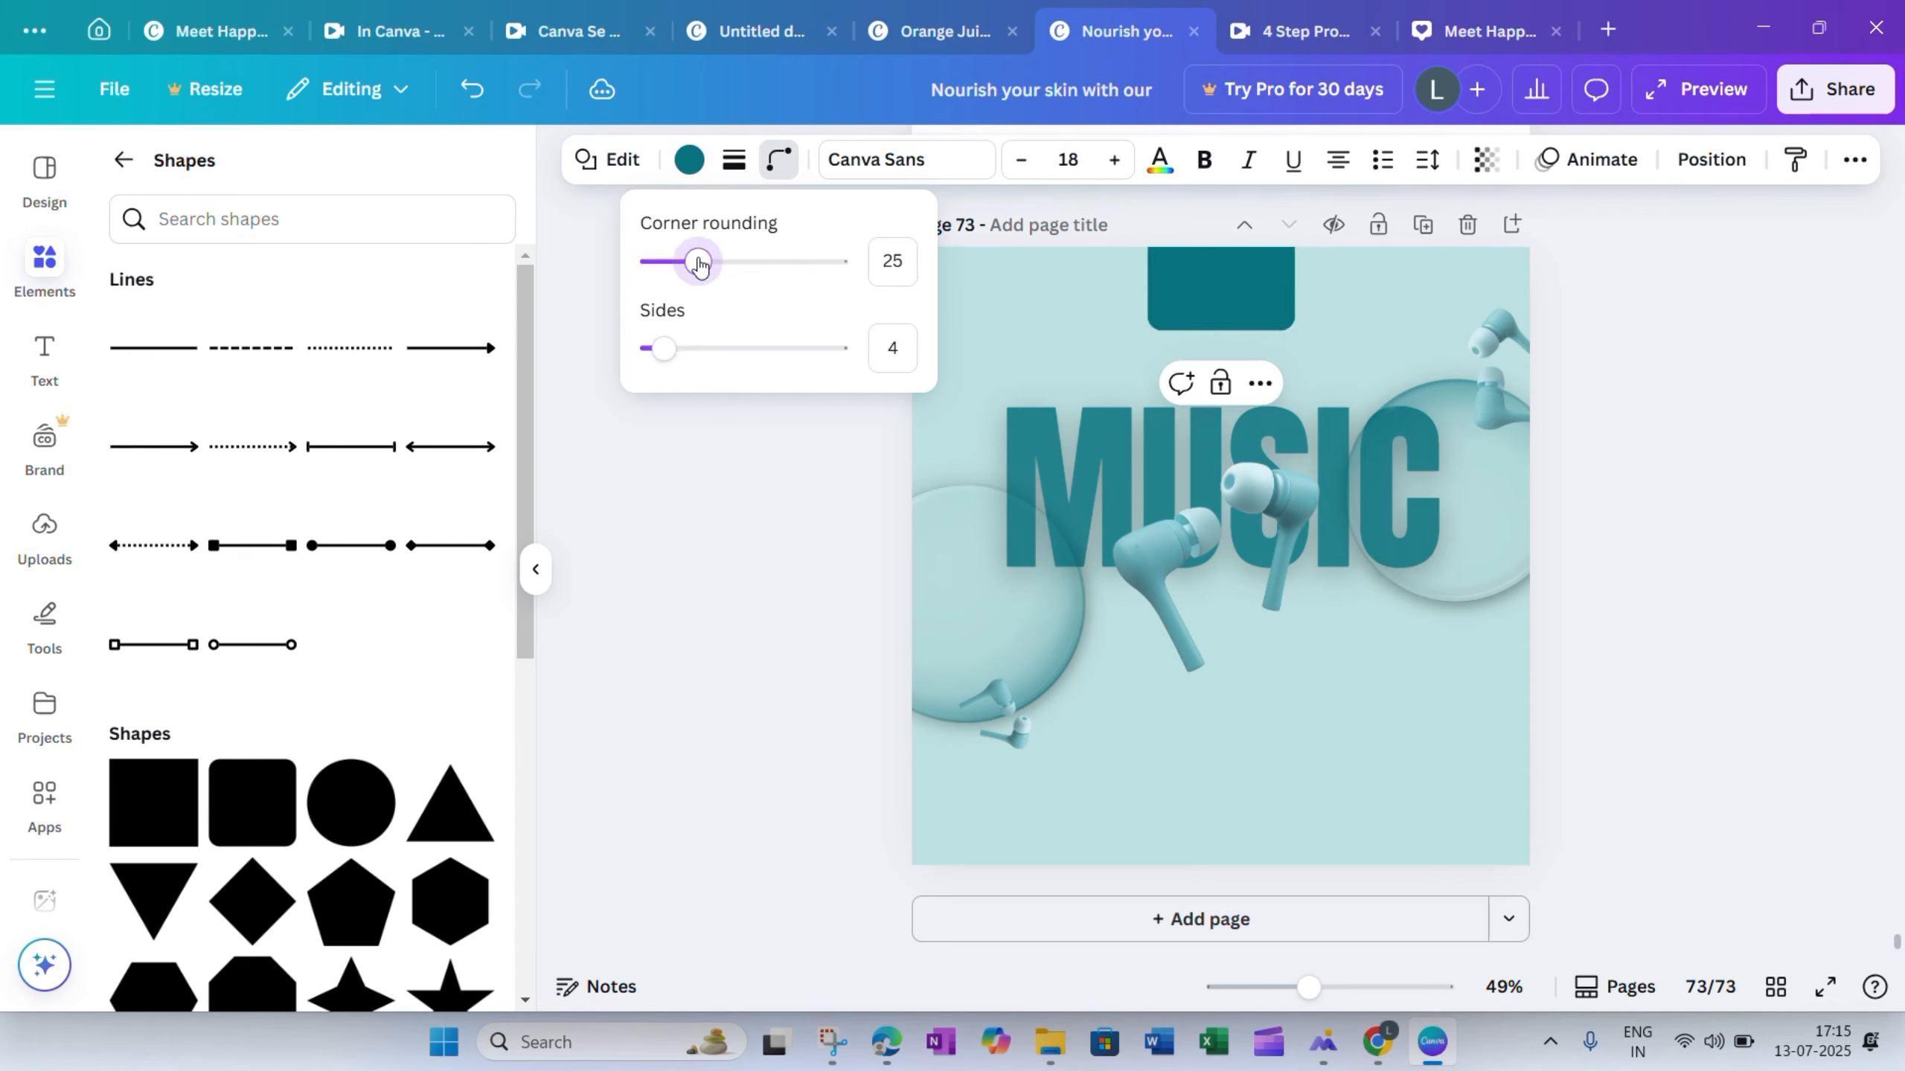
Insert a second dark teal square at the centre of the page's bottom edge, partly outside, and widen it into a broad bar
left_click(154, 801)
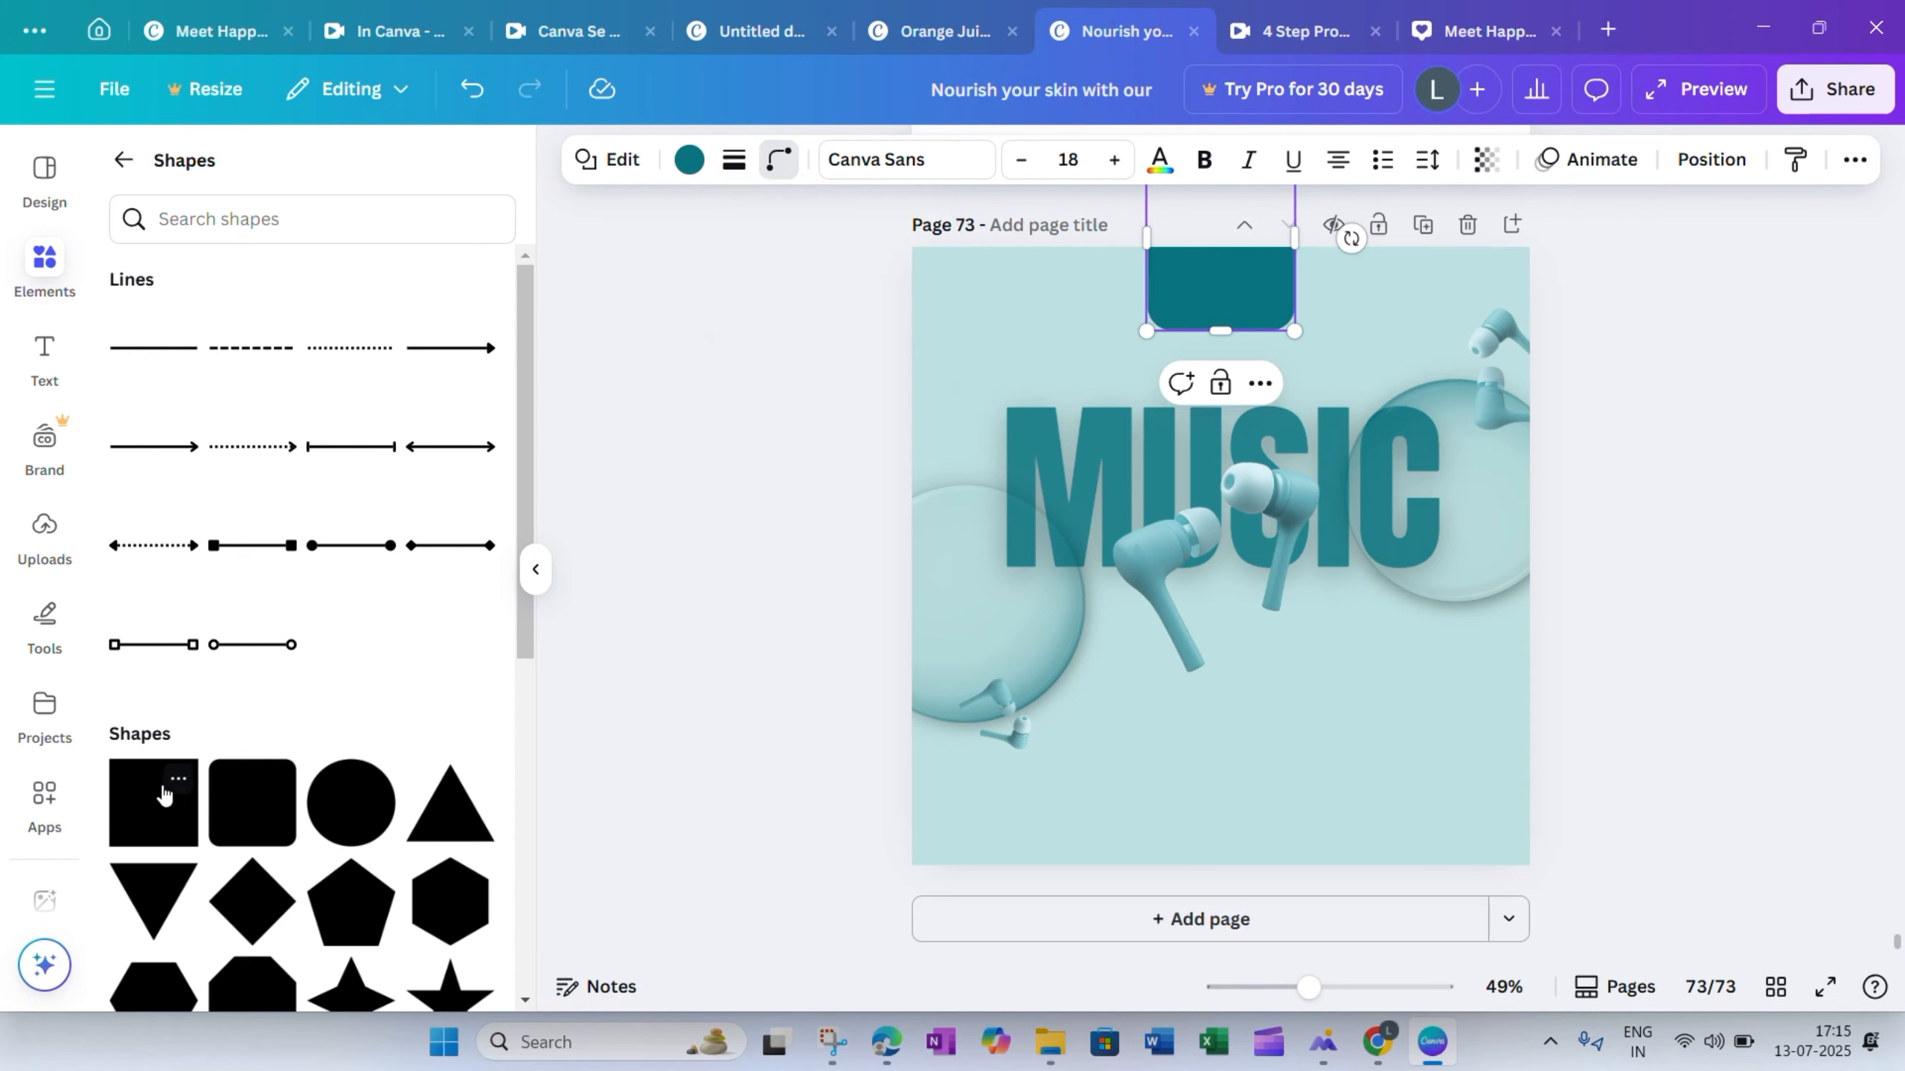
left_click_drag(1189, 570, 1120, 867)
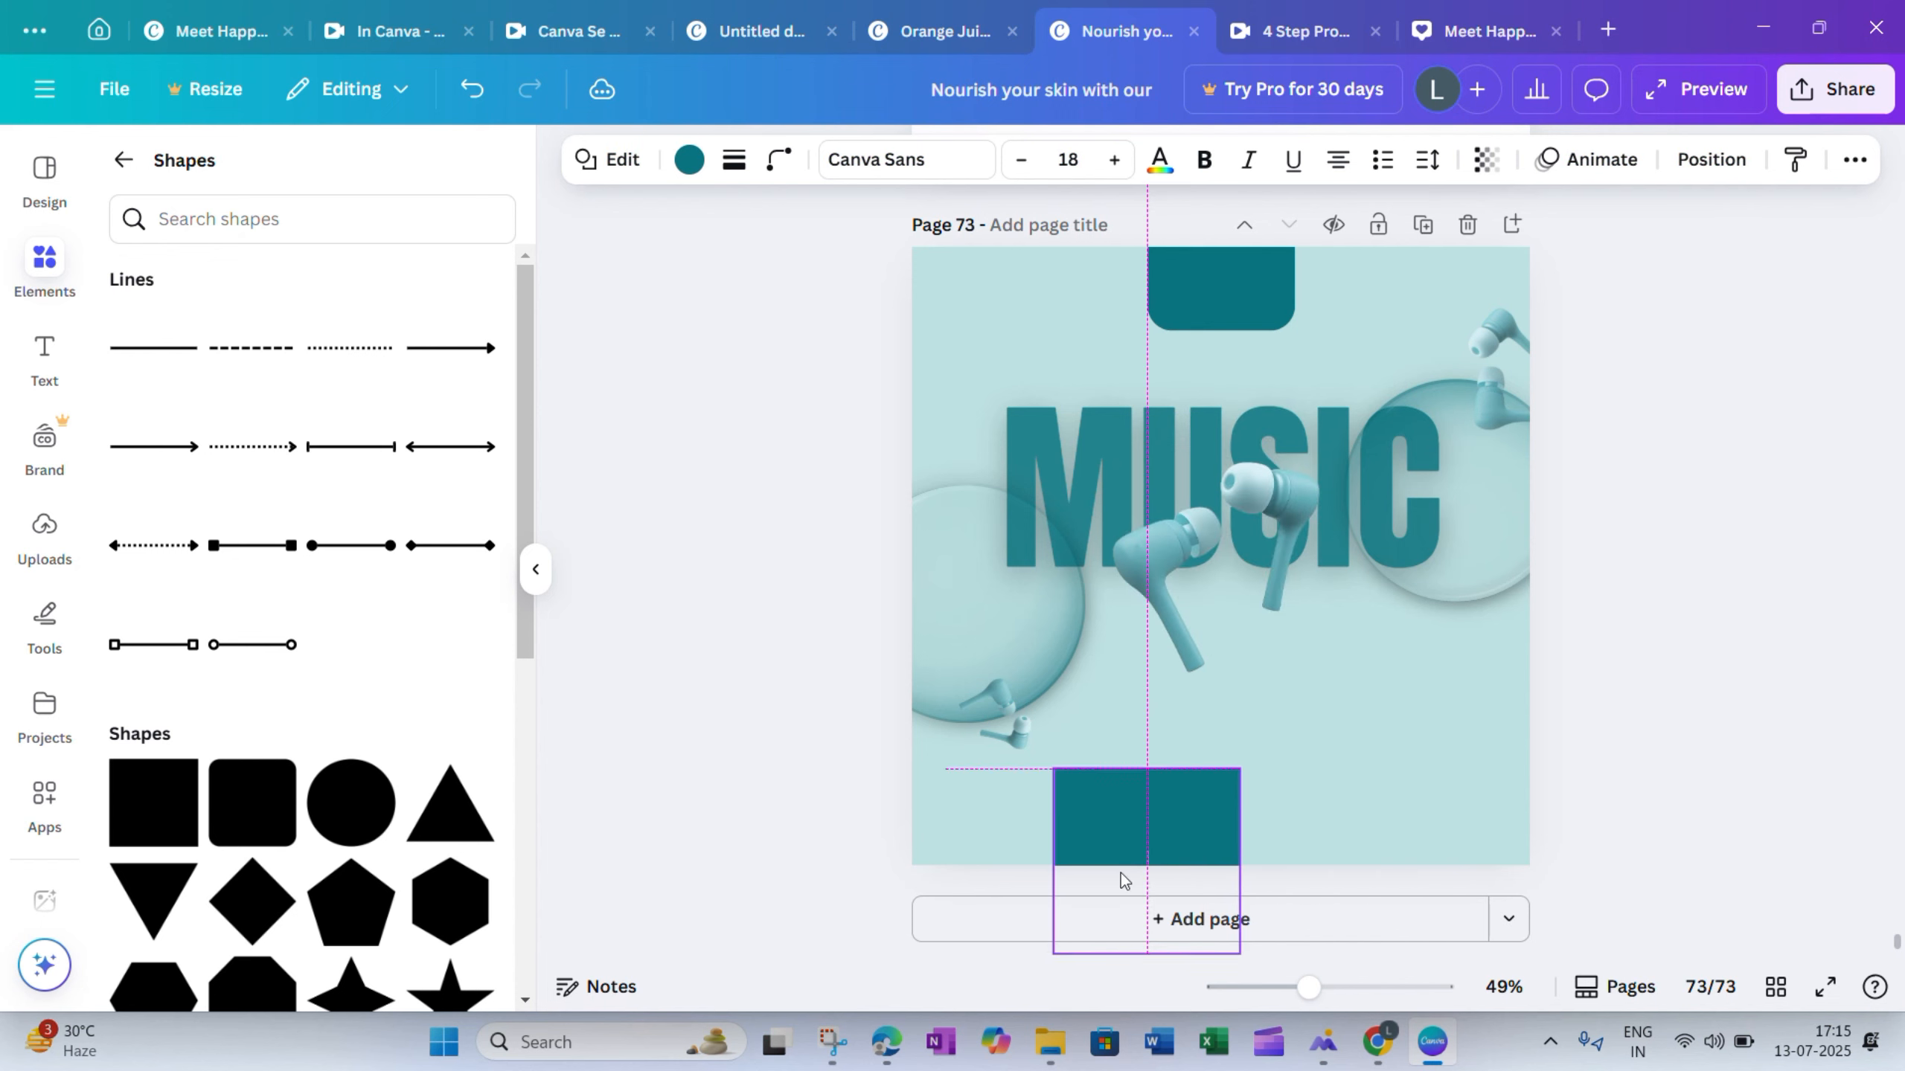
left_click_drag(1241, 856, 1439, 855)
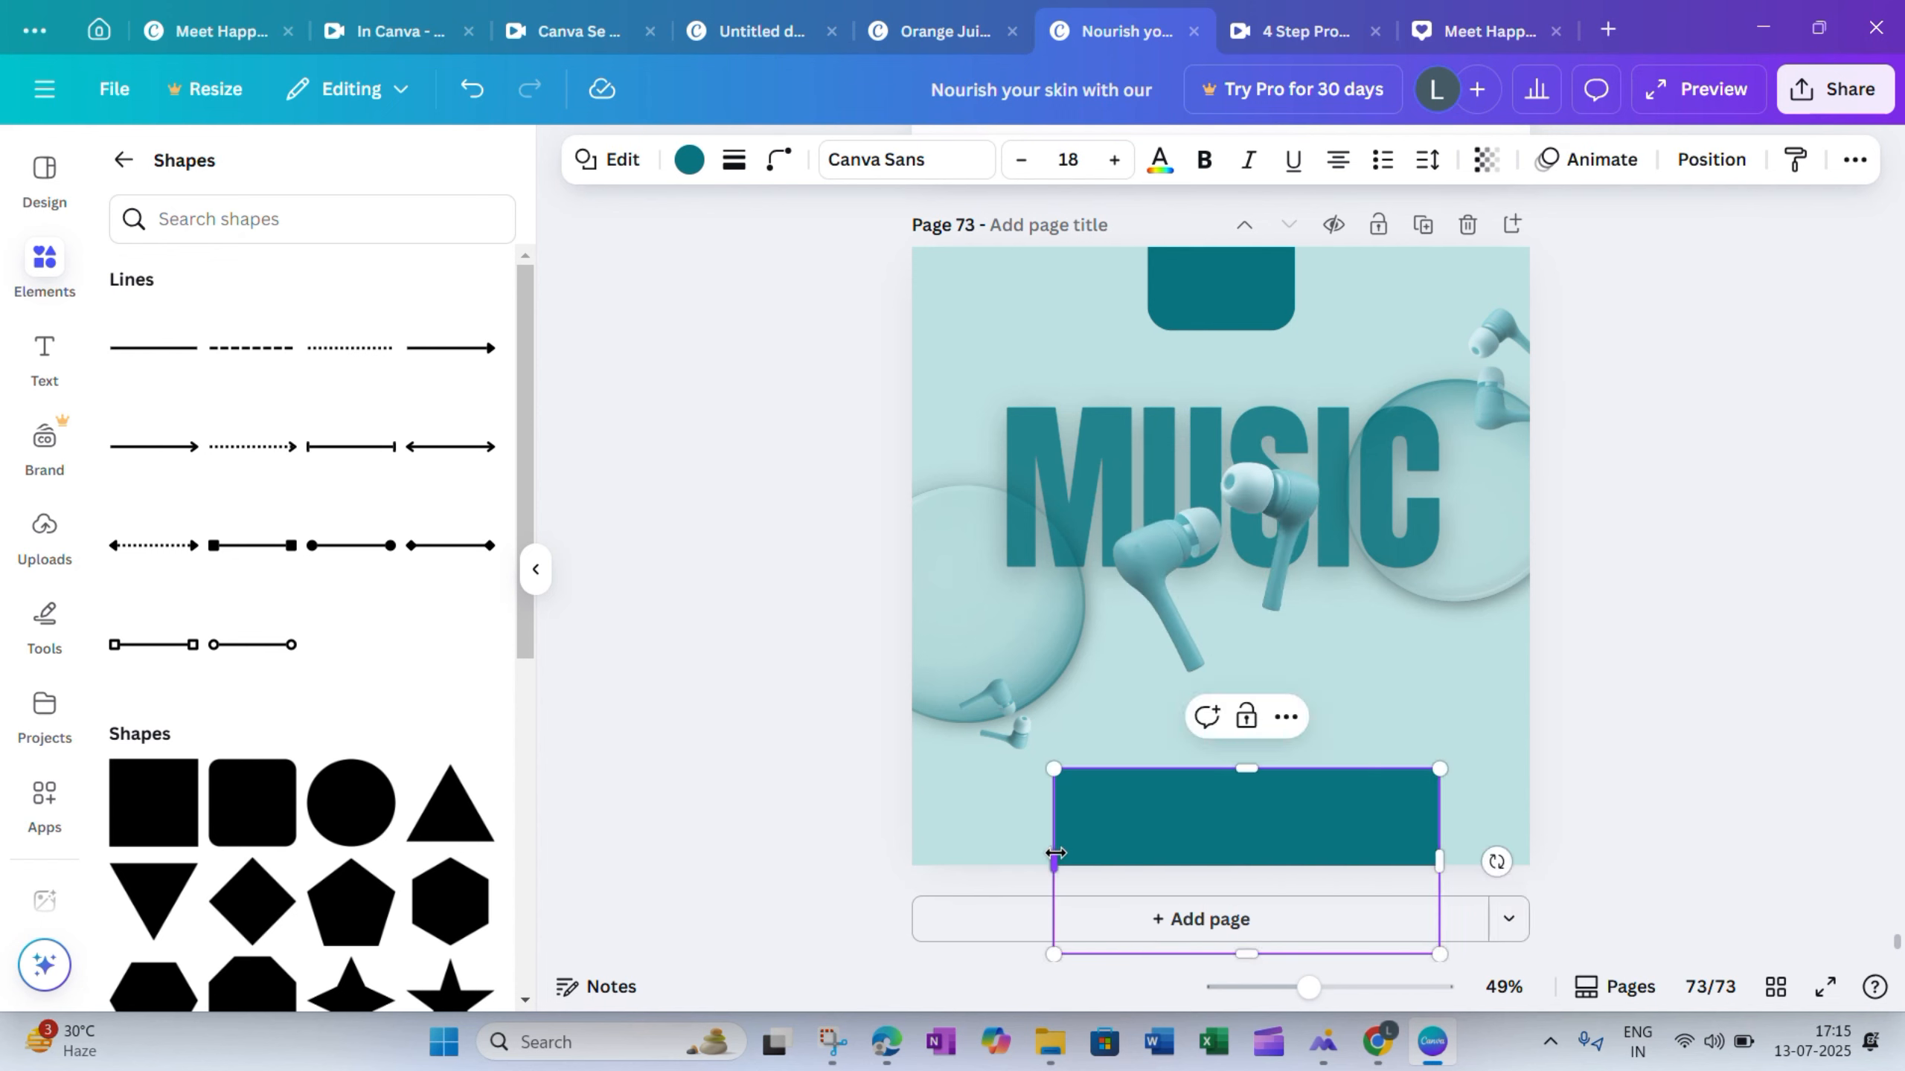
left_click_drag(1053, 855, 1036, 856)
Round the corners of the bottom bar, keeping 4 sides
left_click(779, 160)
left_click_drag(653, 261, 679, 260)
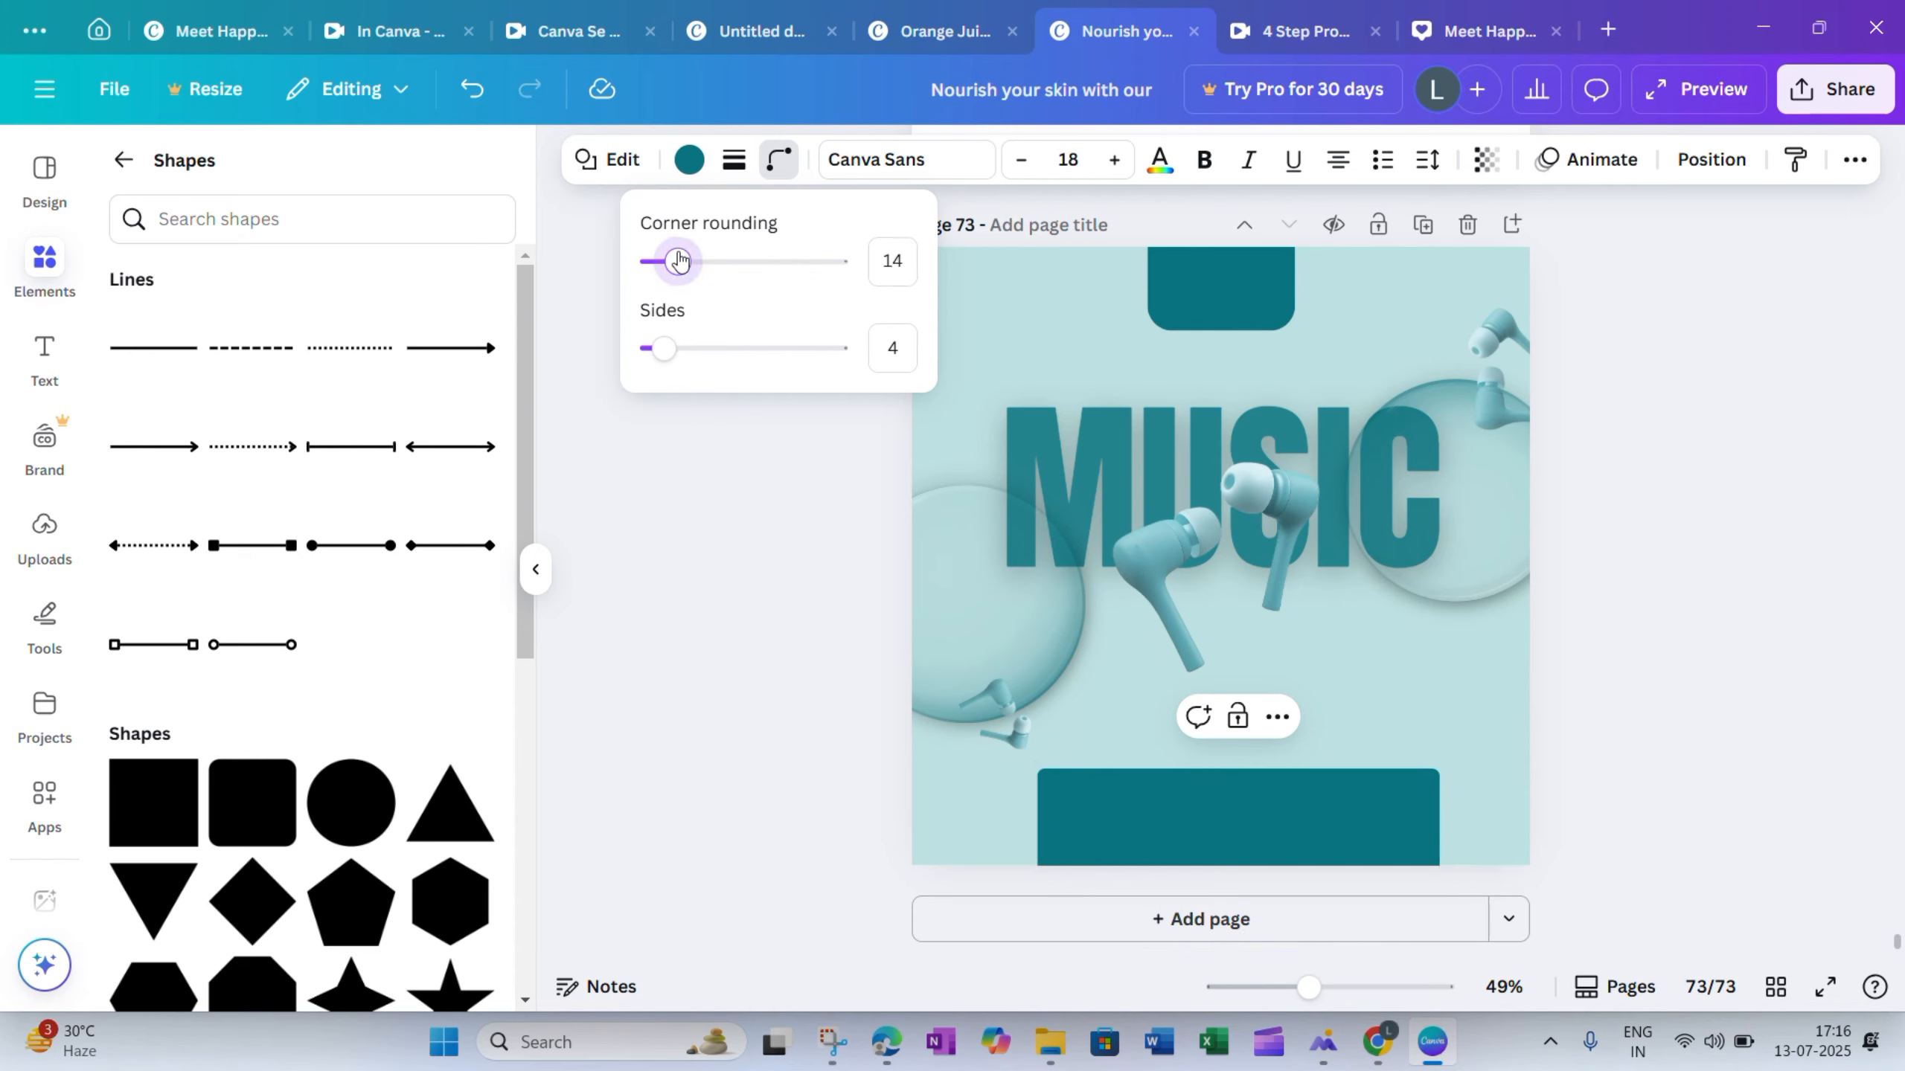
left_click(1809, 511)
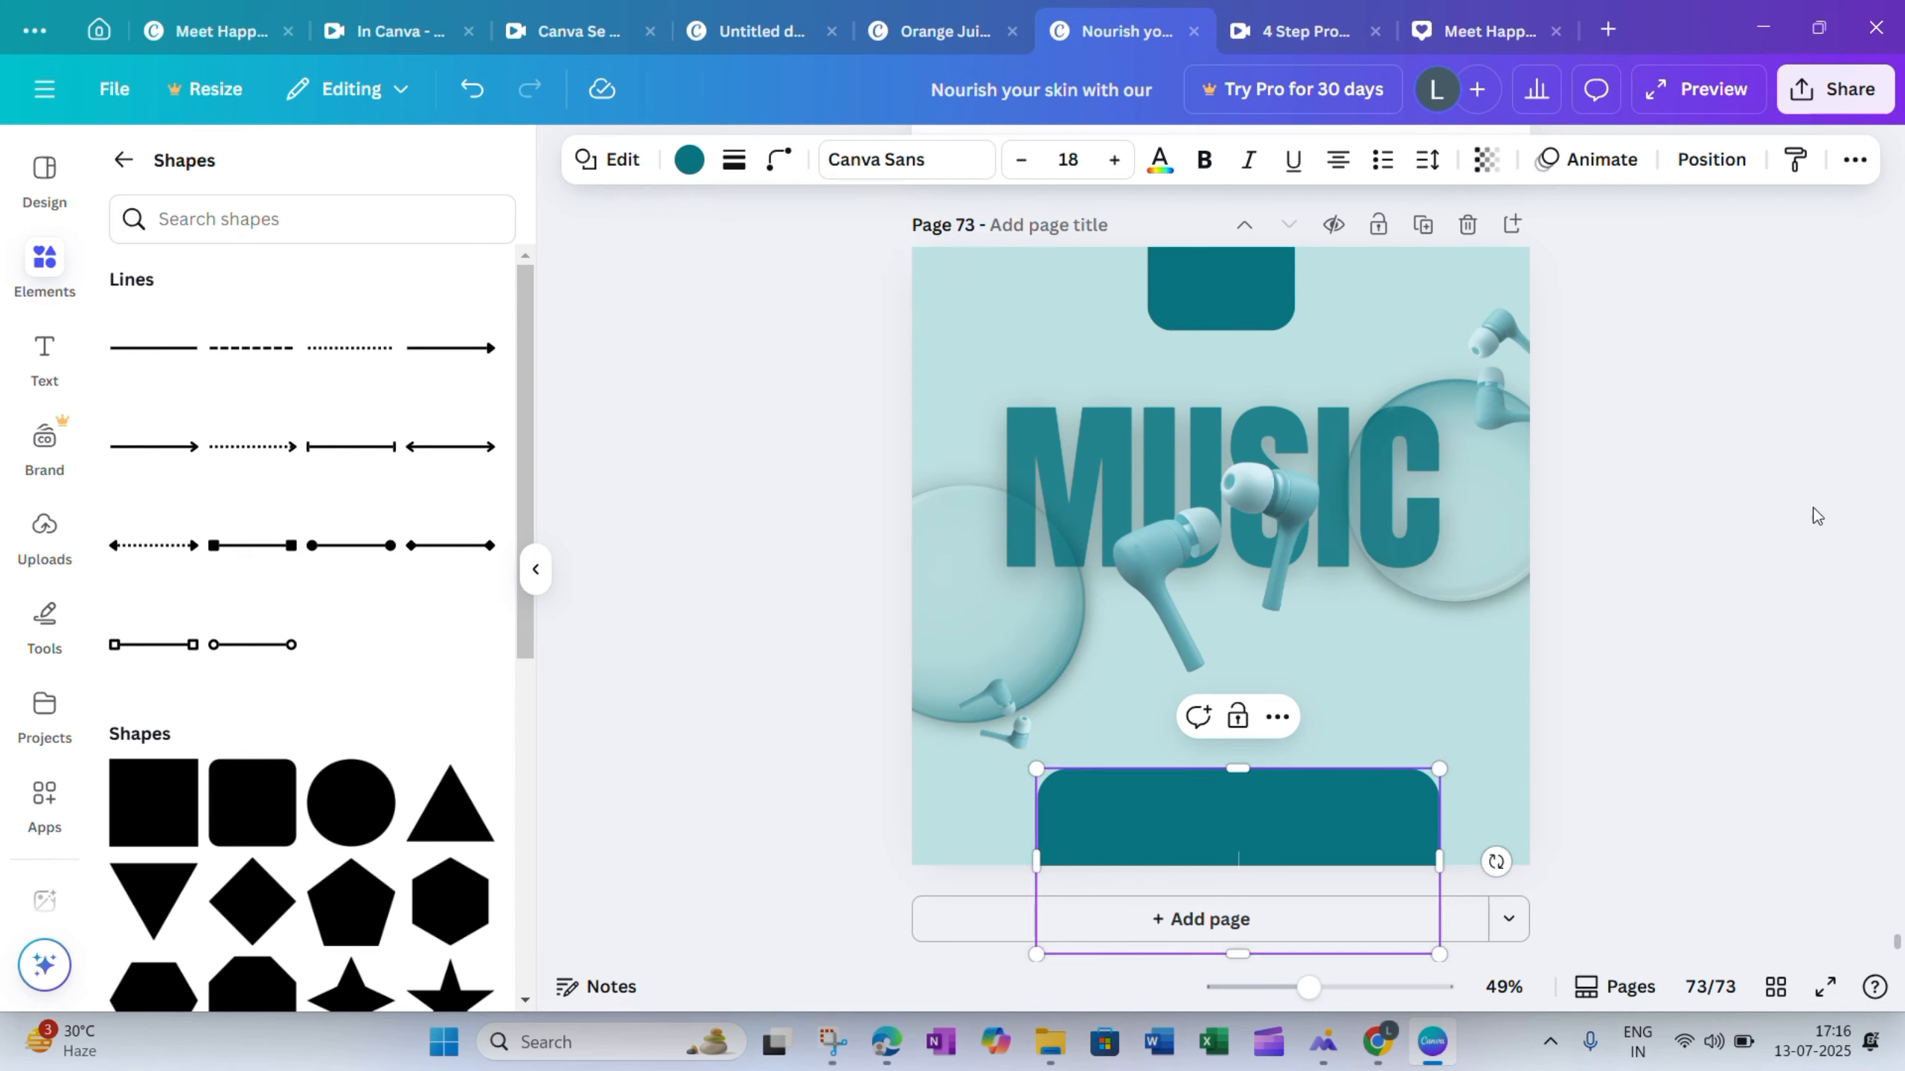
Add the text "BUY NOW" in Anton at size 59.1 and place it above the bottom bar
left_click(1262, 729)
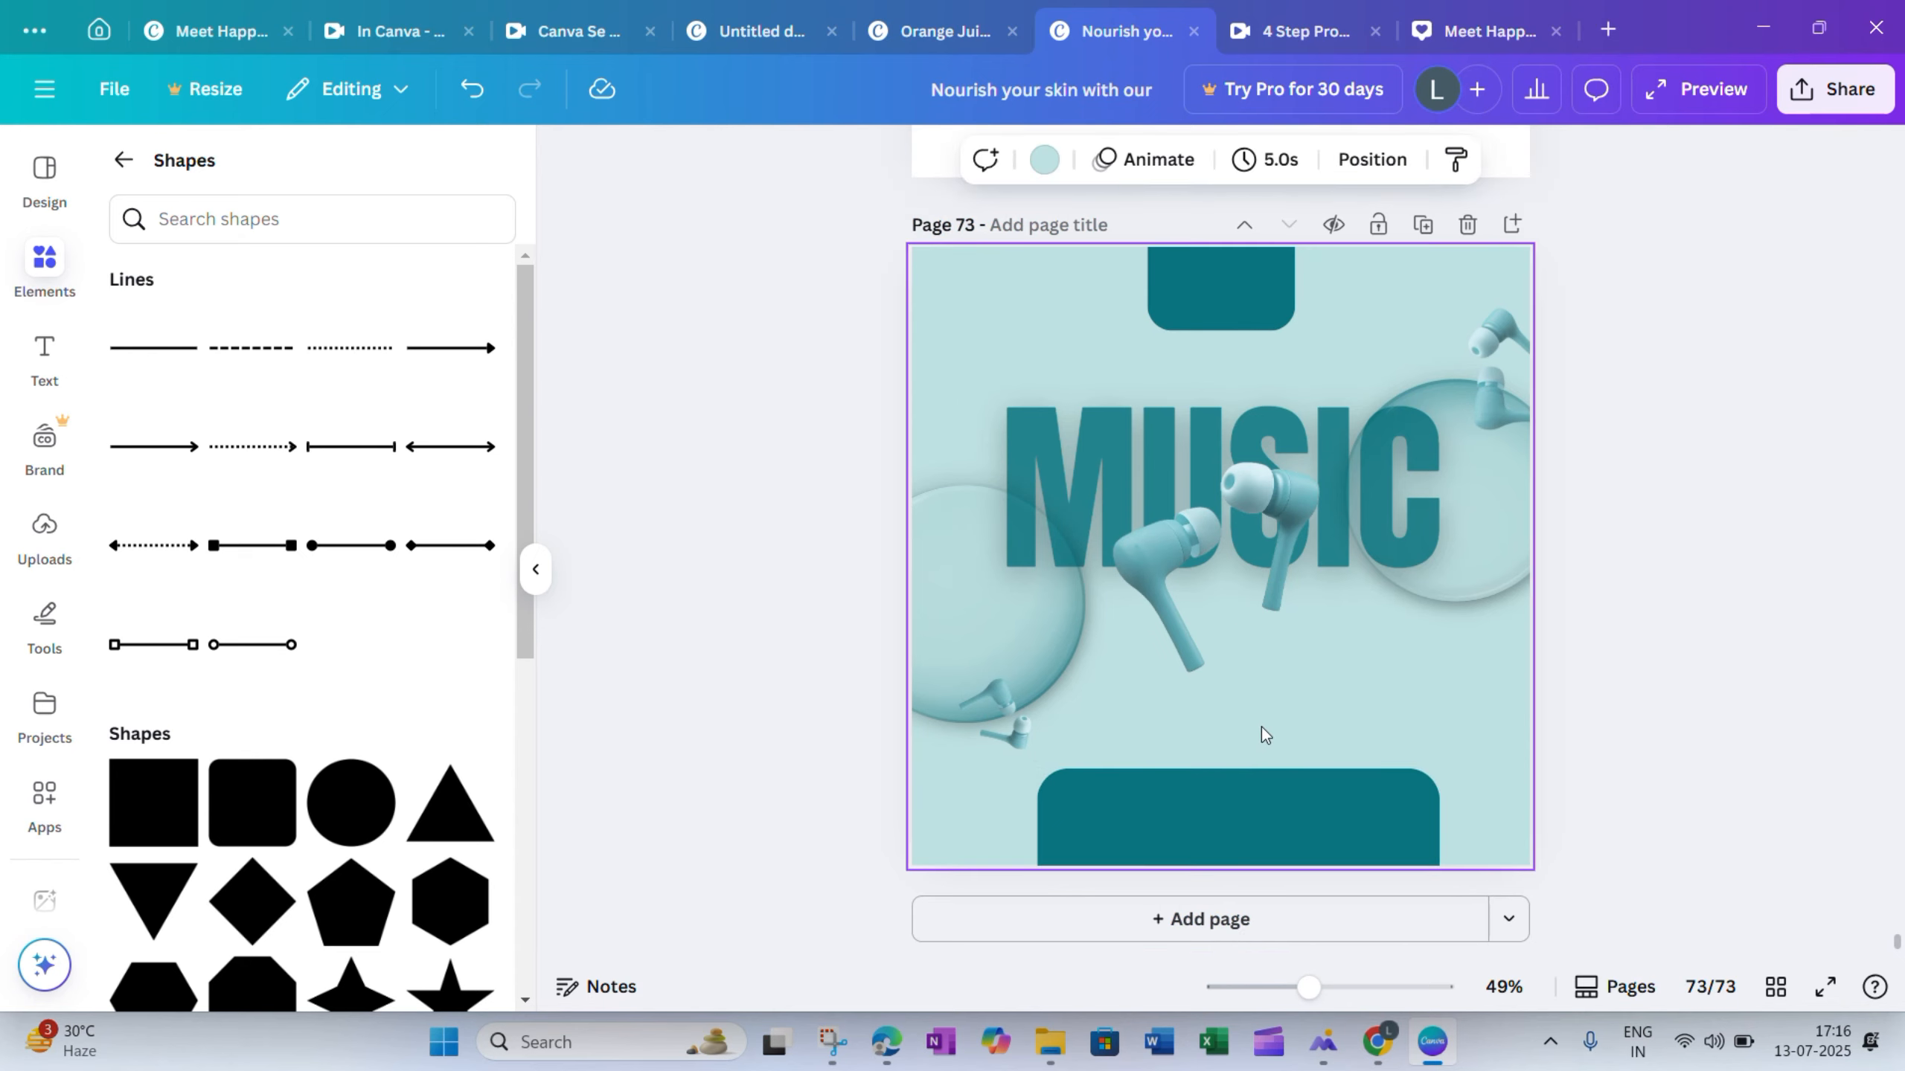
type("tBUY NOW")
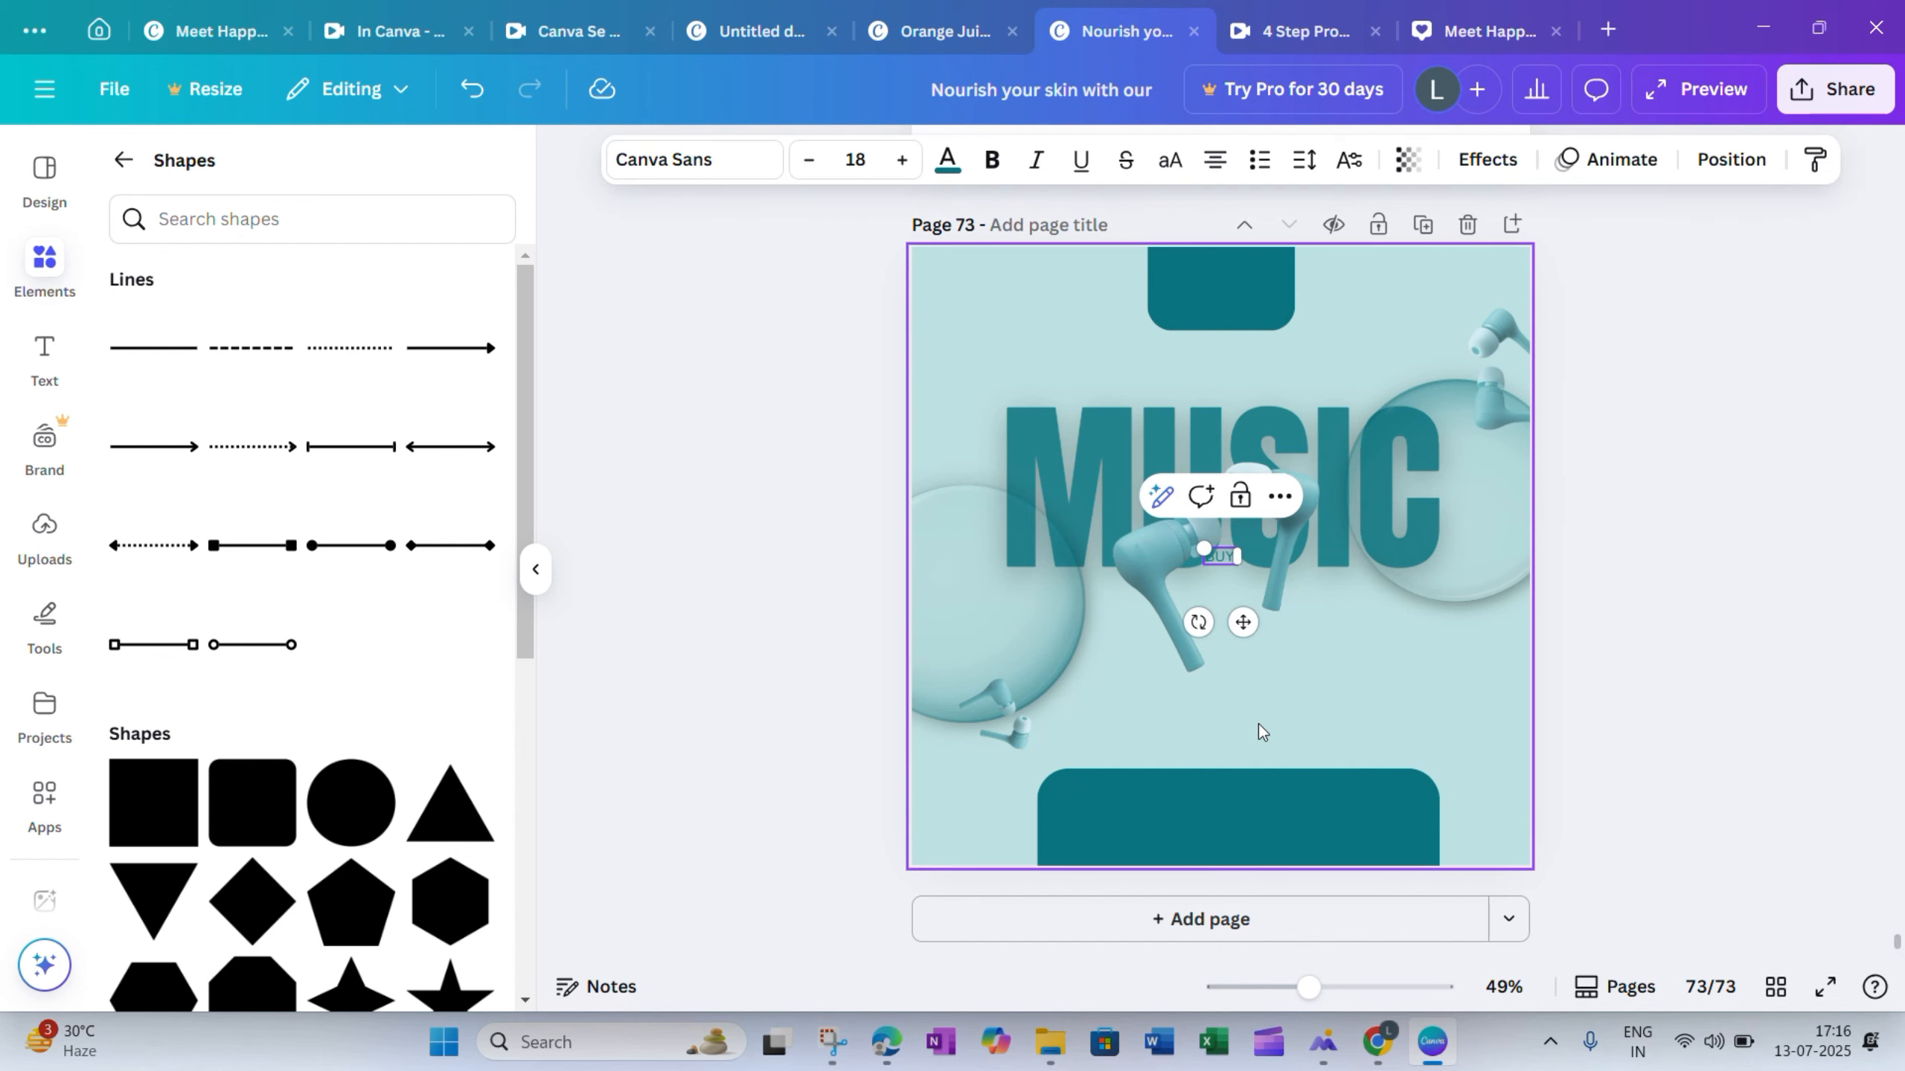
left_click_drag(1185, 549, 1033, 522)
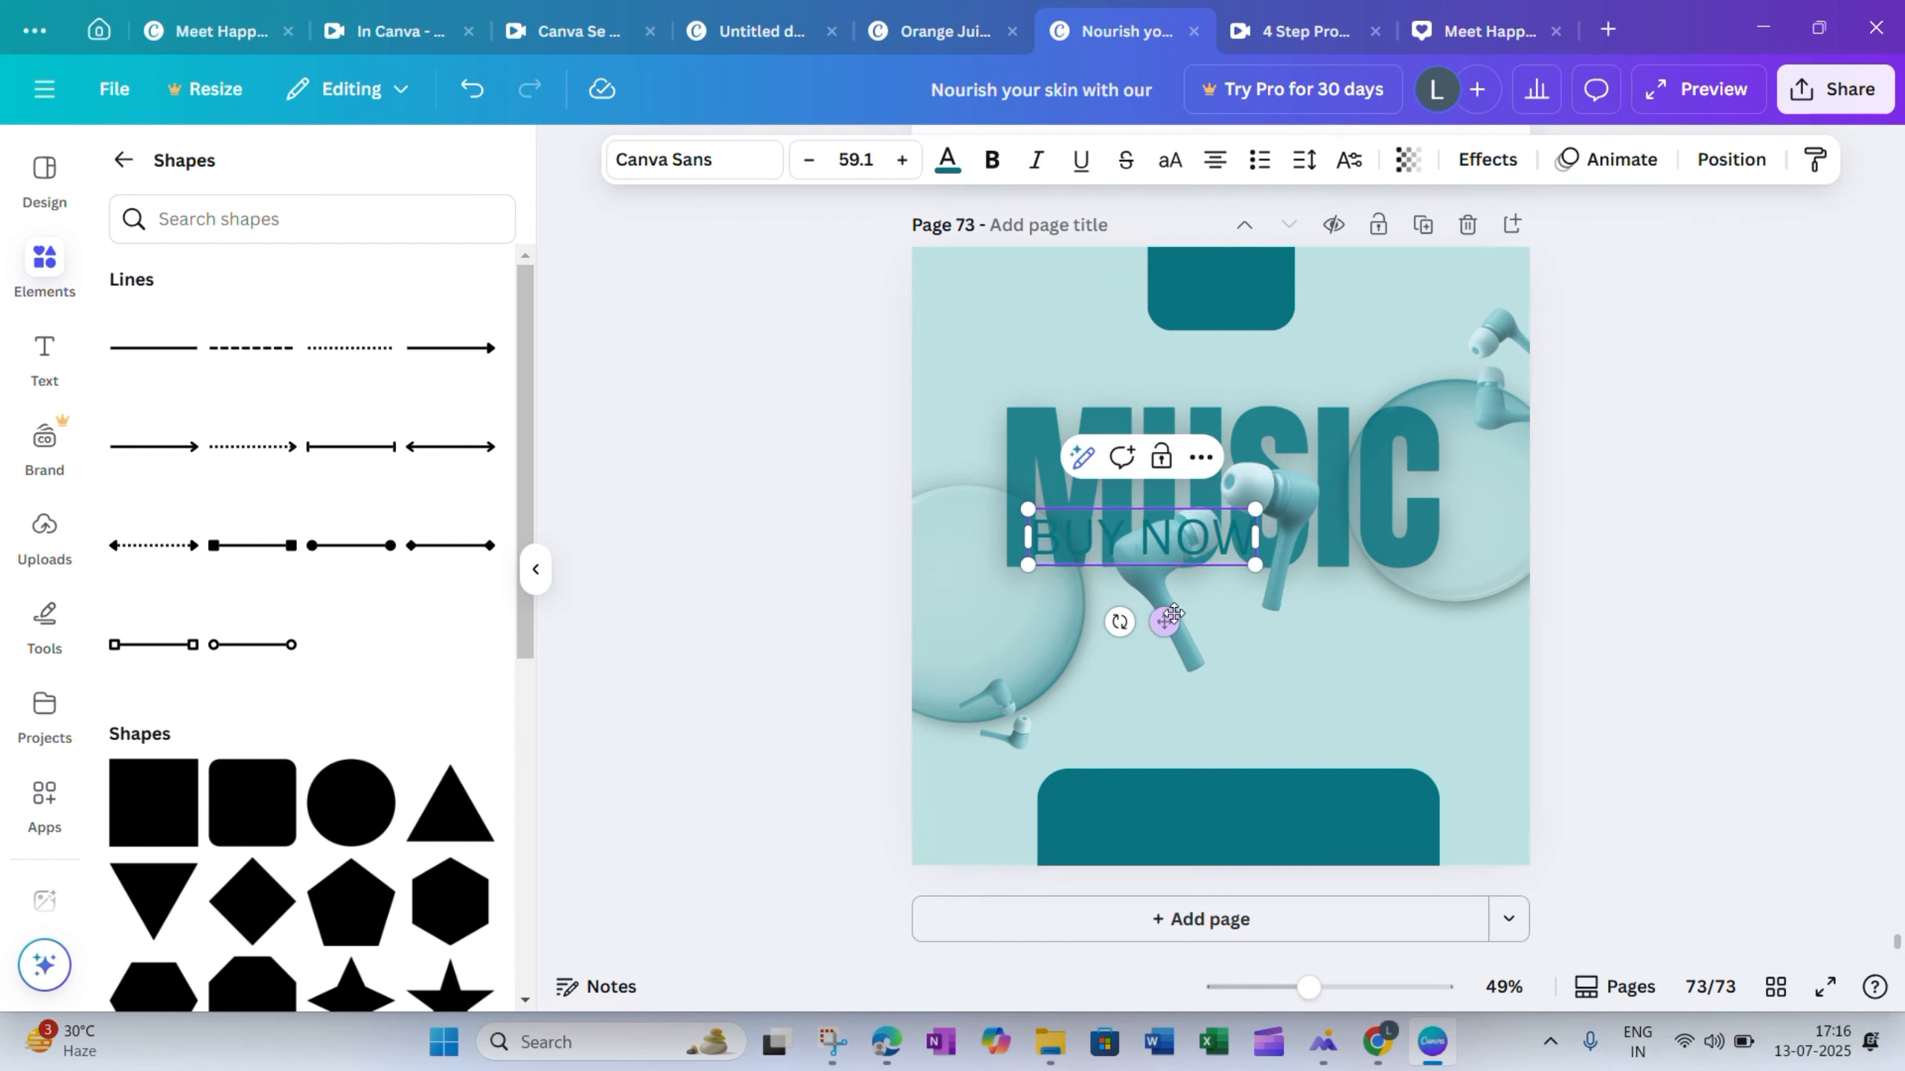
left_click_drag(1169, 635, 1267, 797)
left_click(699, 174)
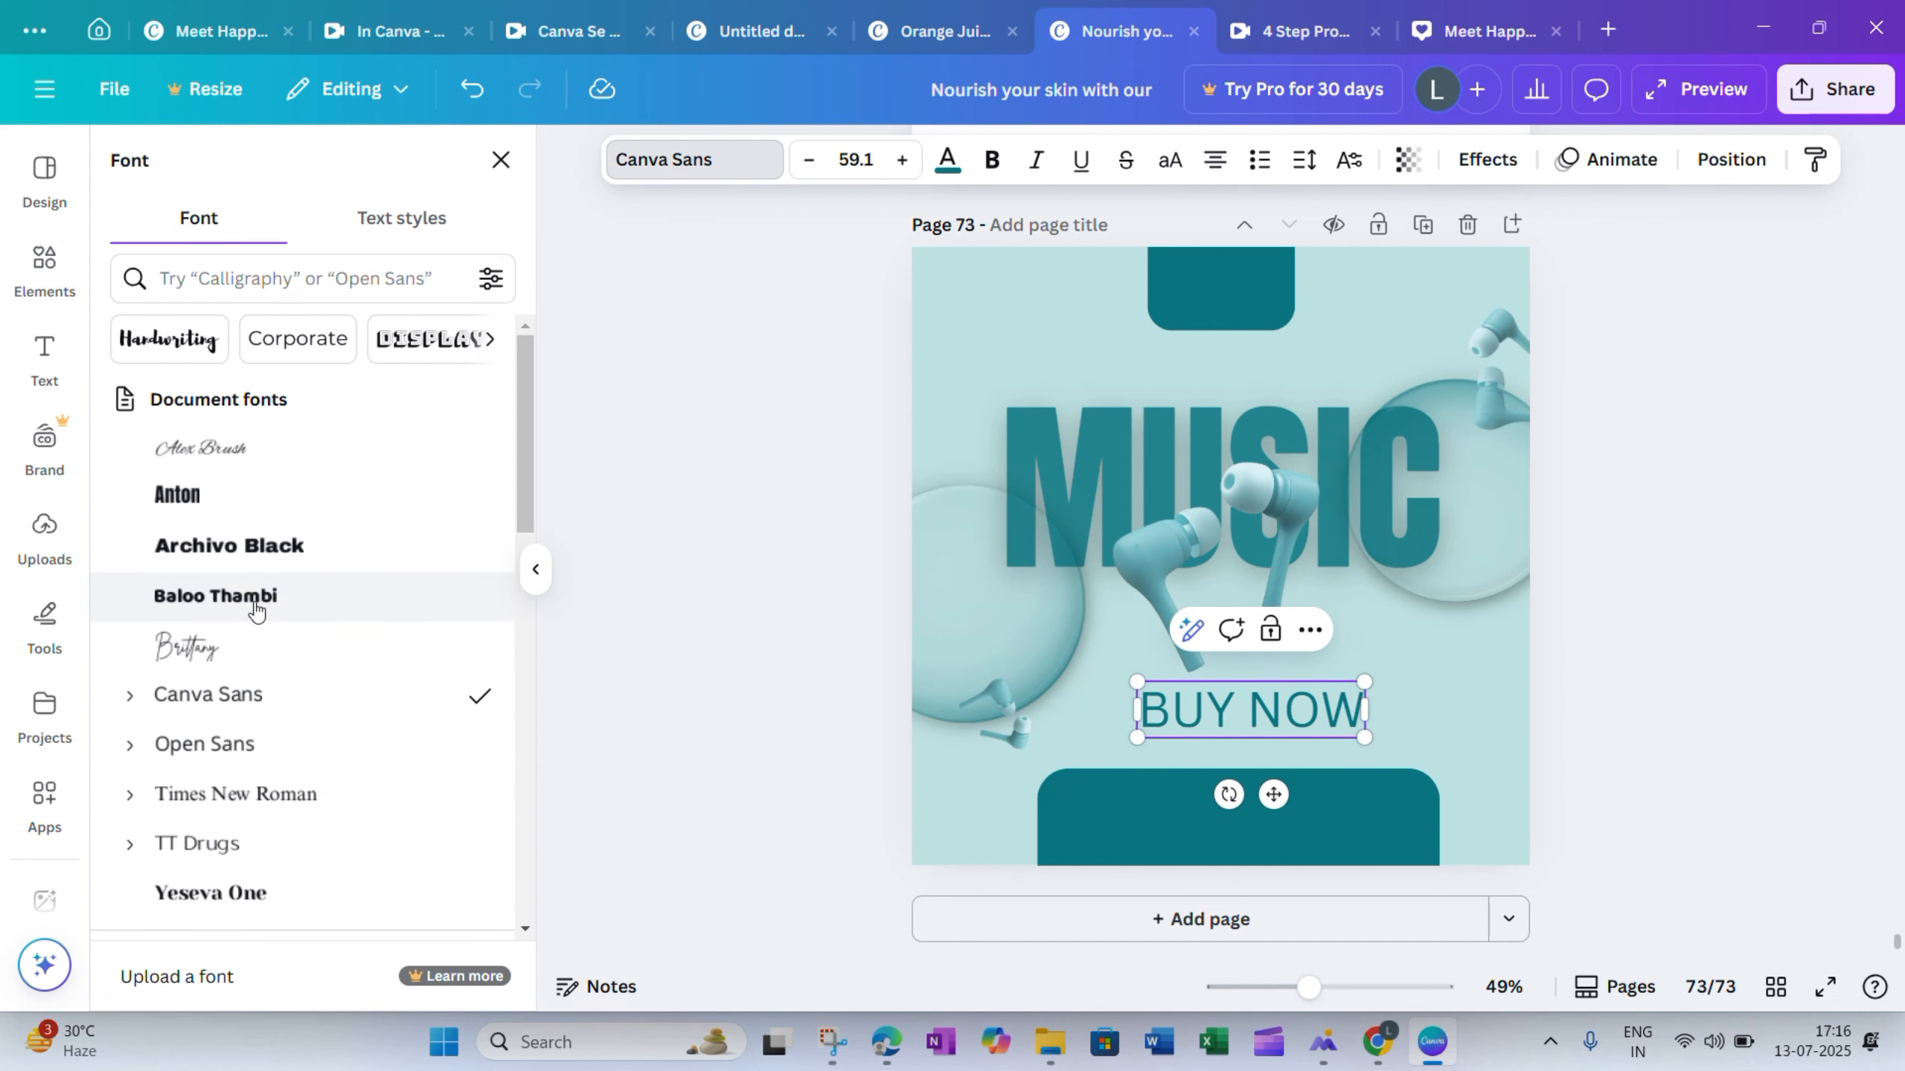
left_click(289, 489)
Shift the large earbuds and the BUY NOW text slightly up and left, and apply the Lift effect to BUY NOW
left_click_drag(1185, 600, 1171, 566)
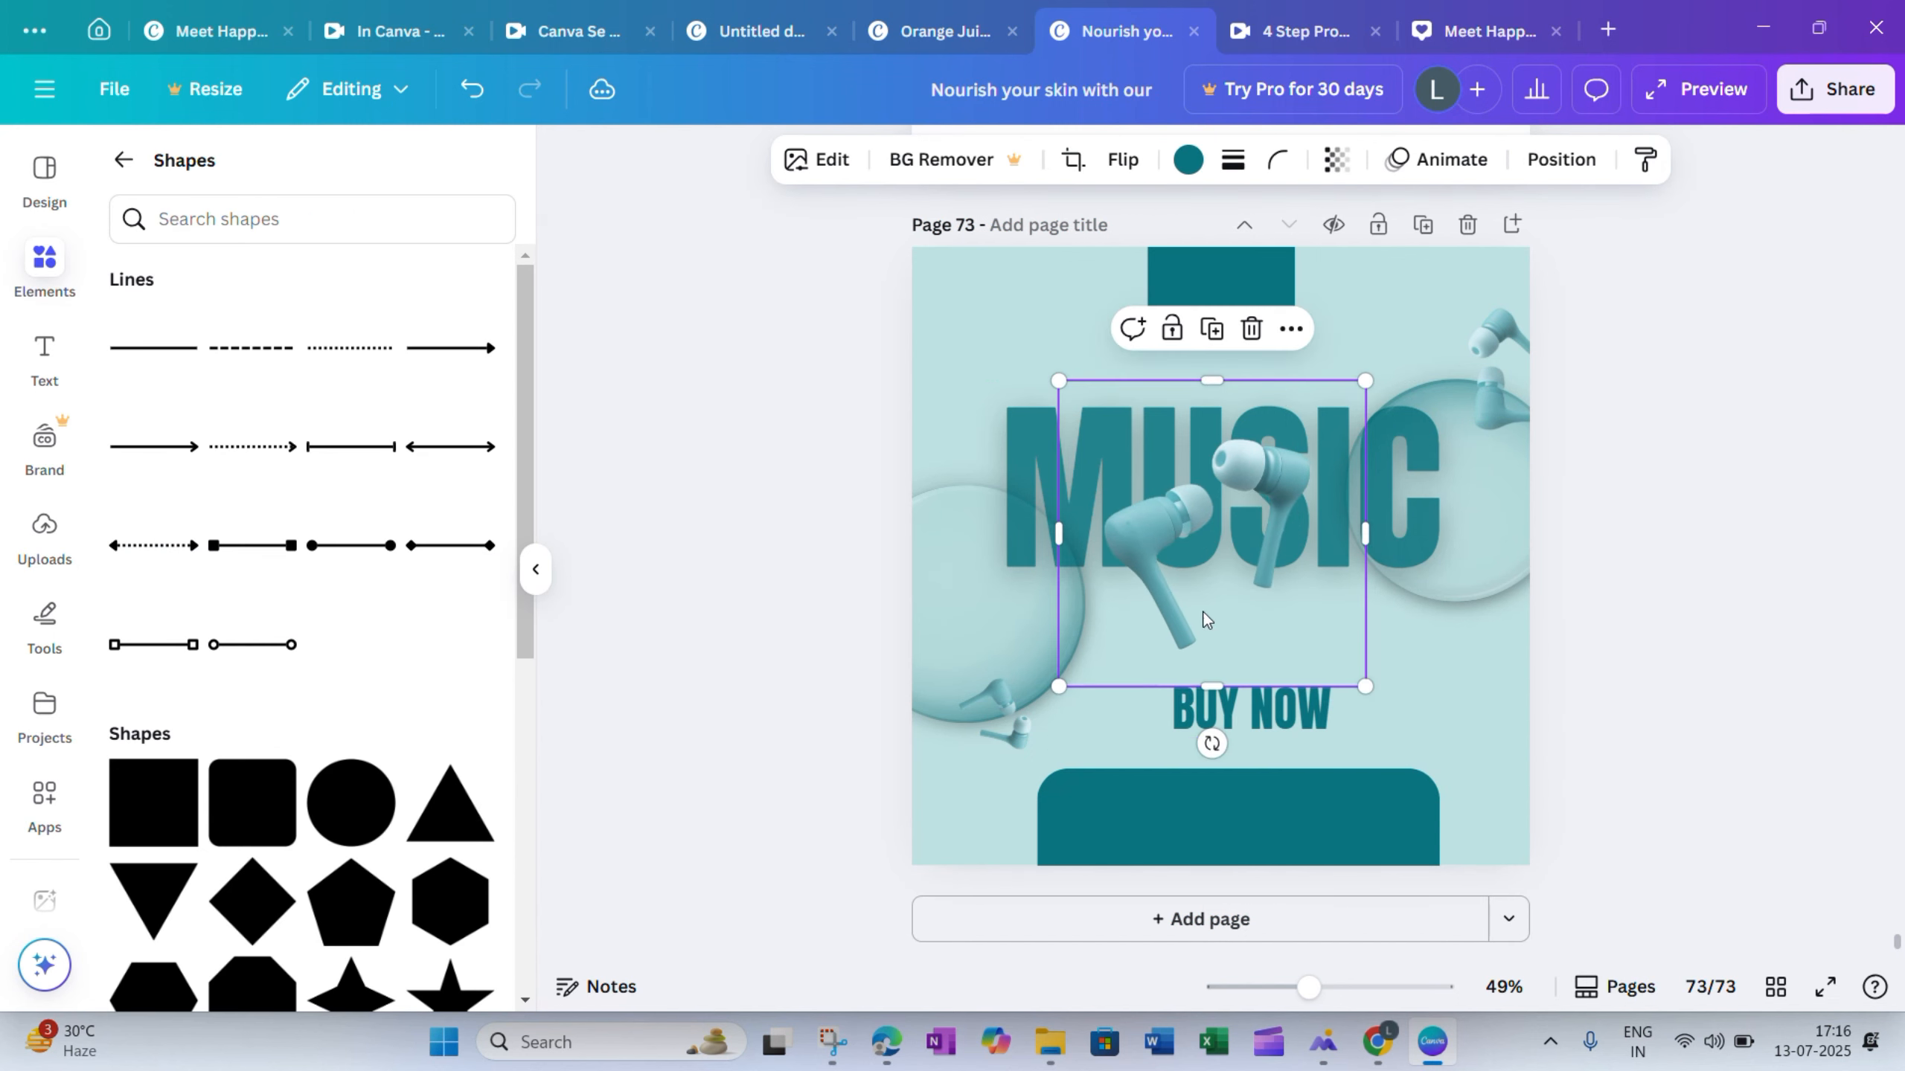
left_click_drag(1264, 716, 1251, 686)
left_click(1487, 159)
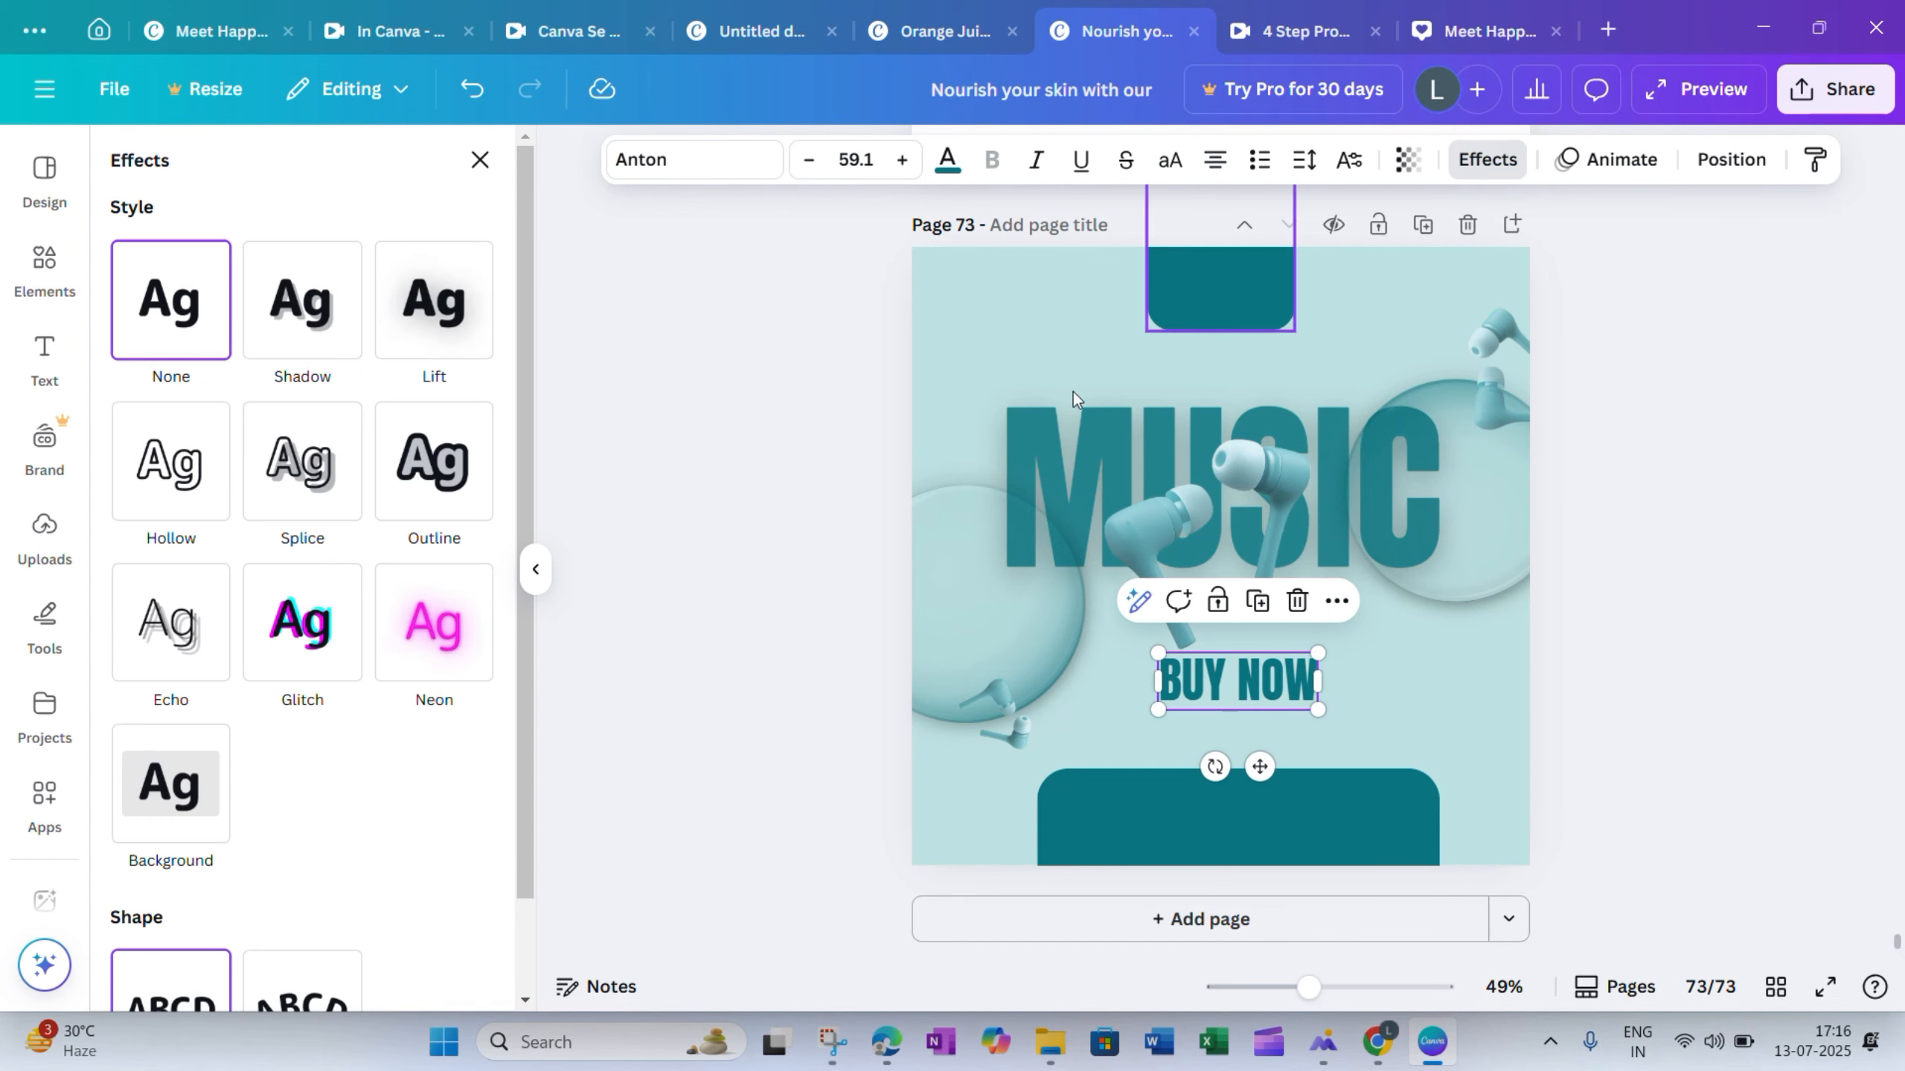
left_click(459, 291)
left_click(1749, 522)
Add the two-line text "LOGO HEAR" and set all of it in the Anton font
key("t")
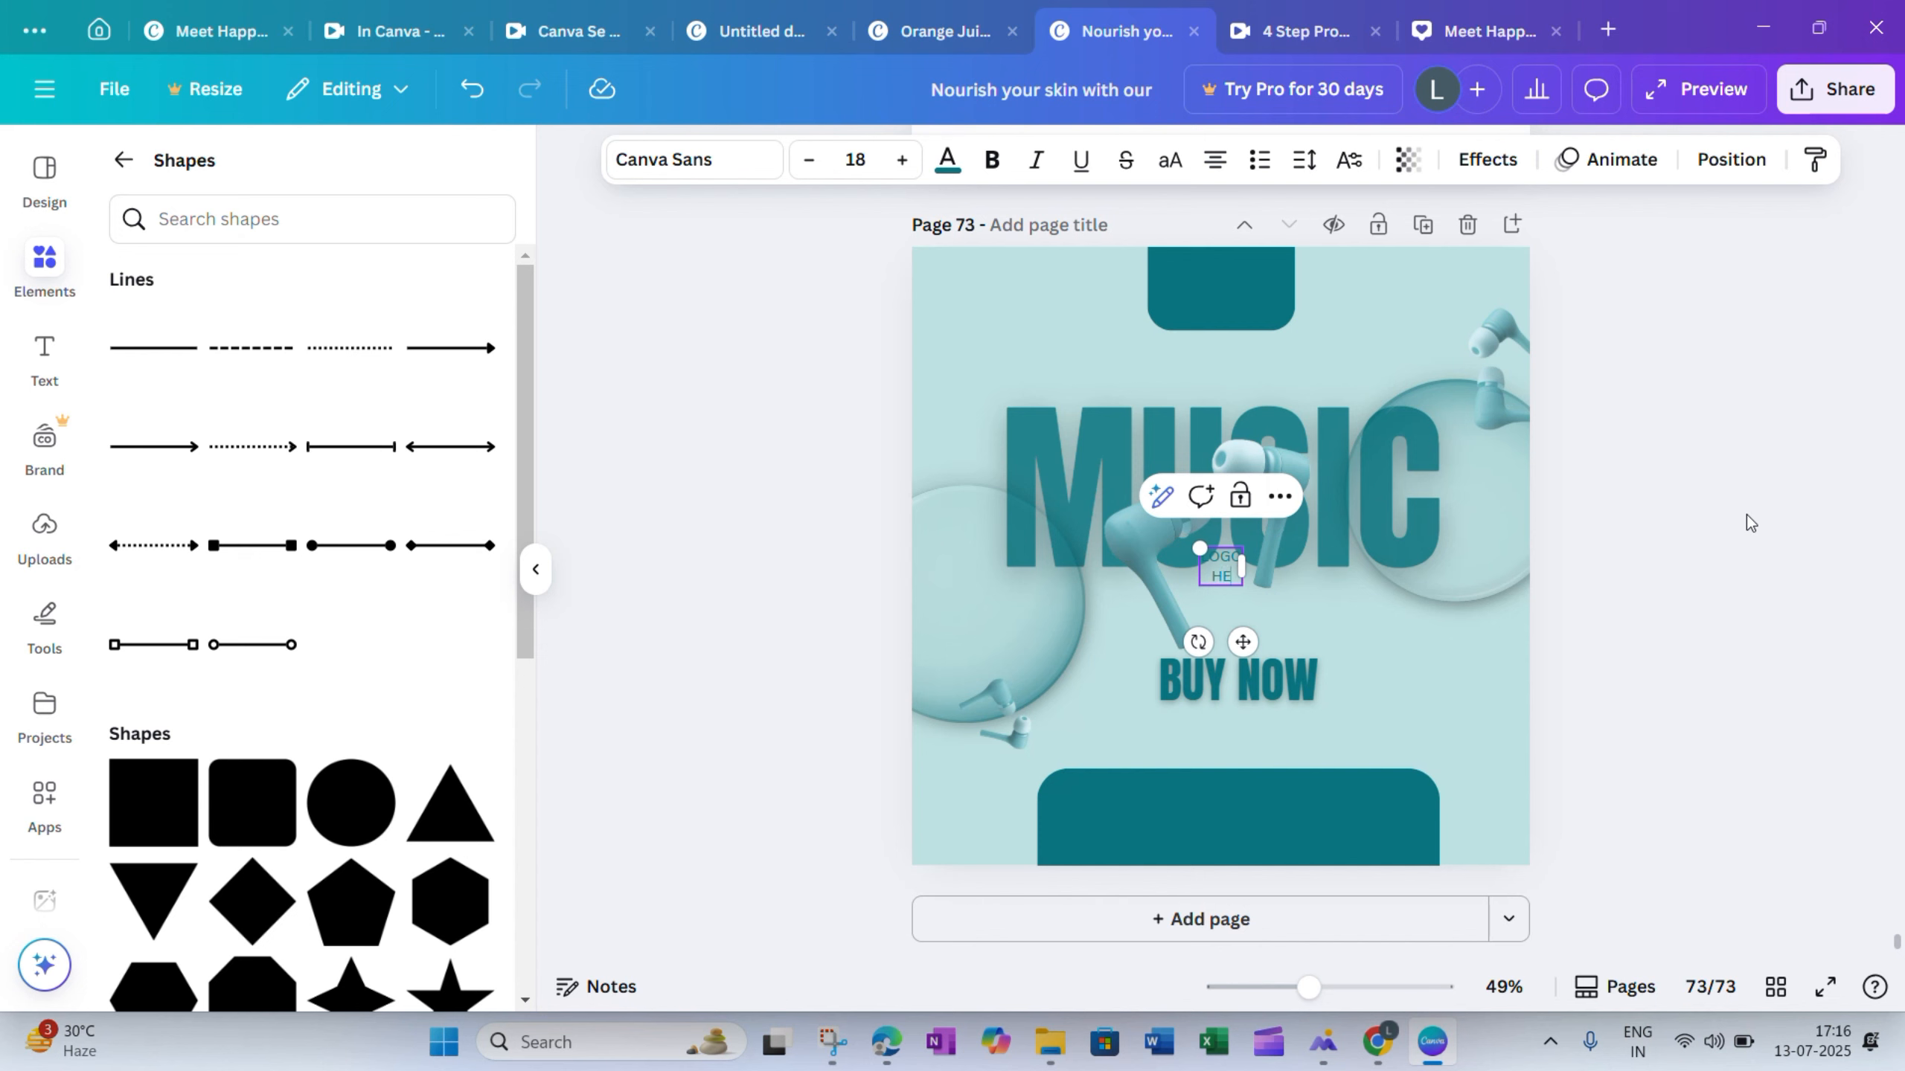
left_click(731, 164)
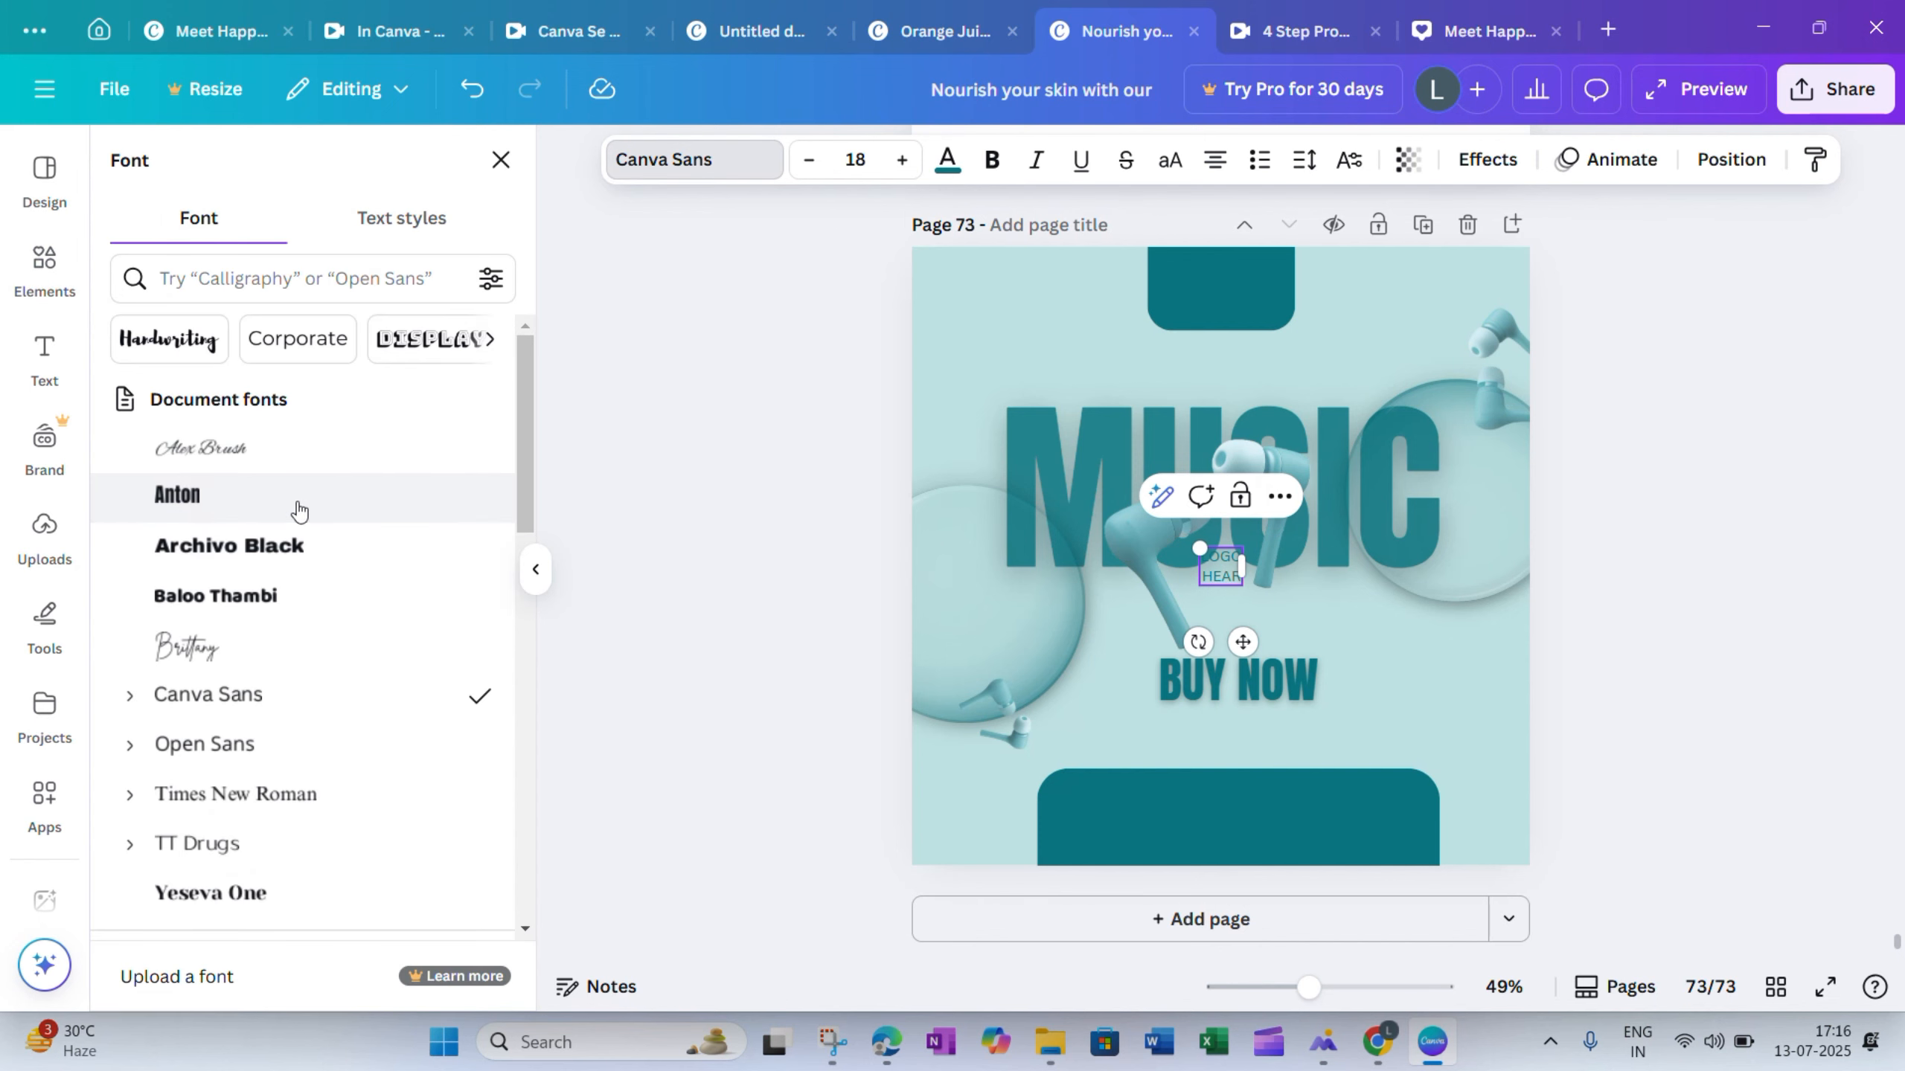
left_click(298, 503)
left_click(1229, 556)
key("ctrl+a")
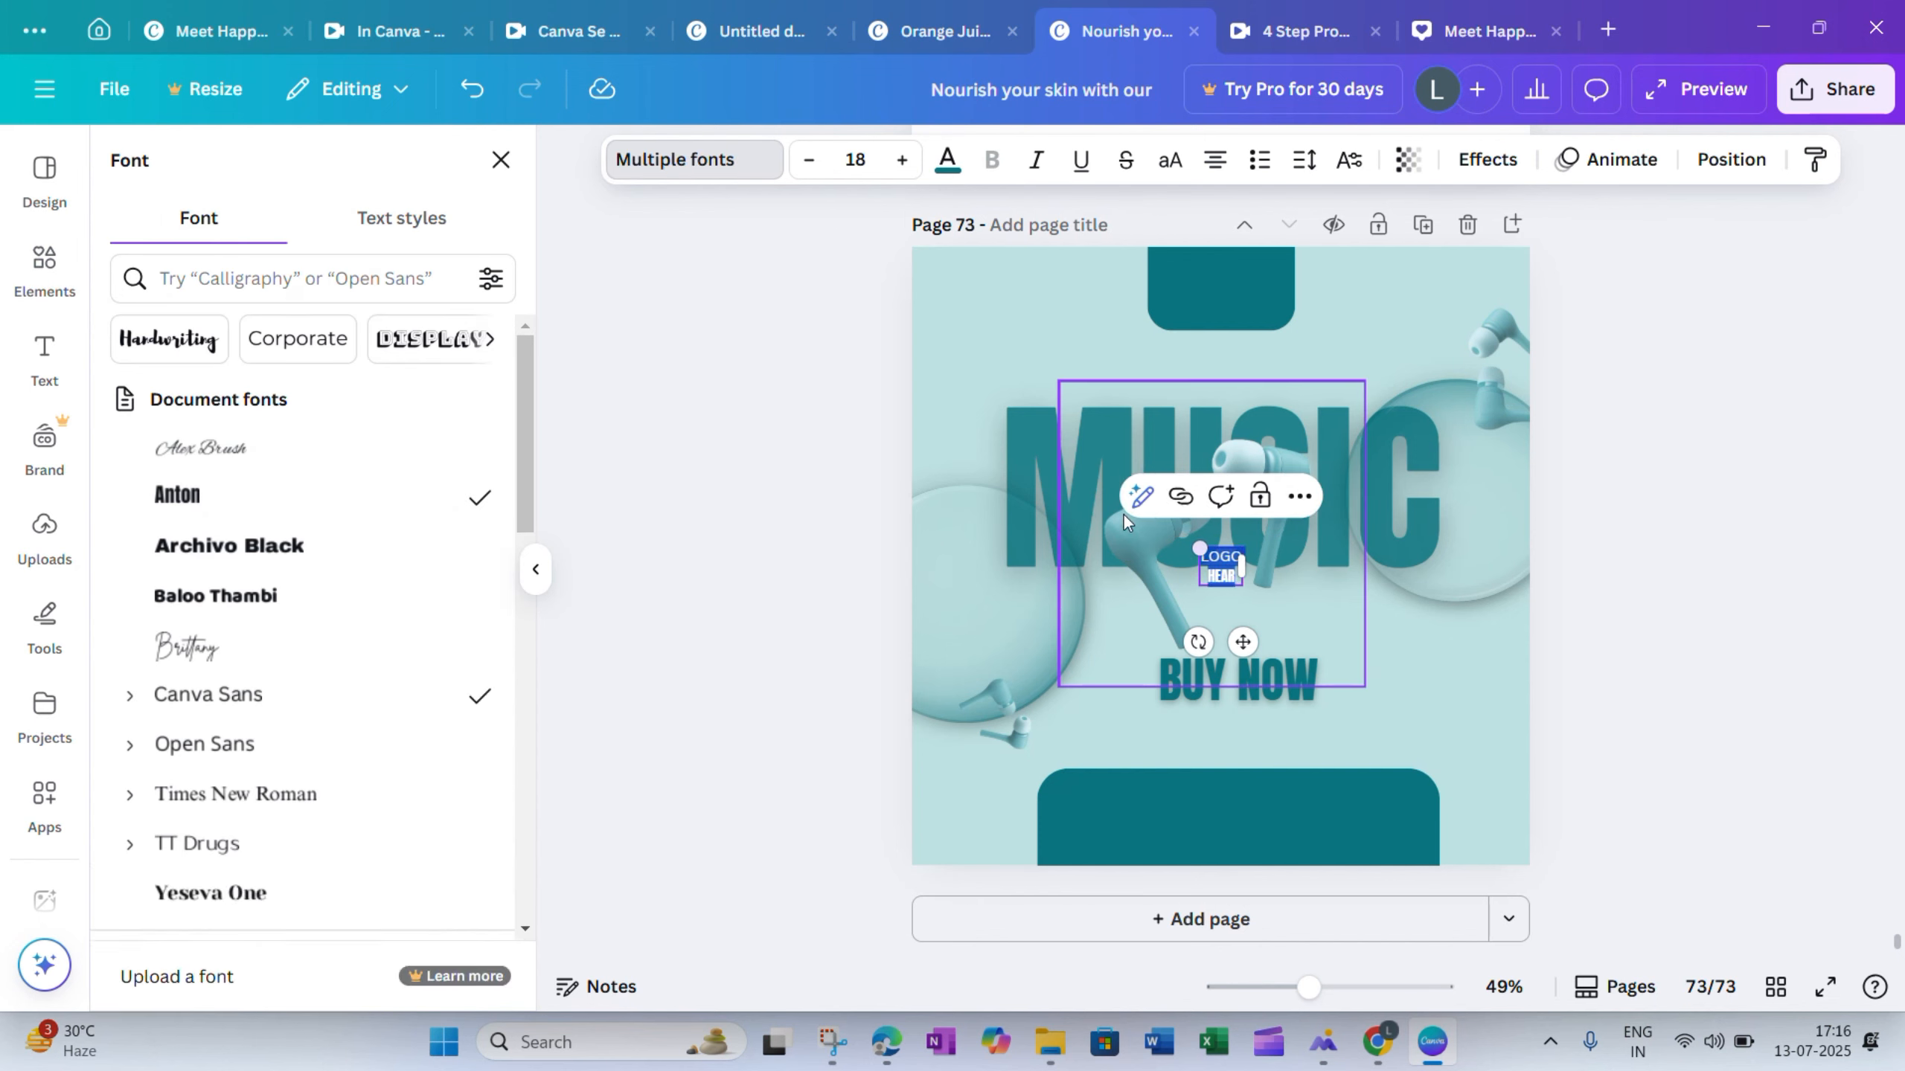
left_click(180, 495)
Scale the LOGO HEAR text to size 31.2 and move it onto the dark teal shape at the page's top
left_click_drag(1200, 549, 1158, 480)
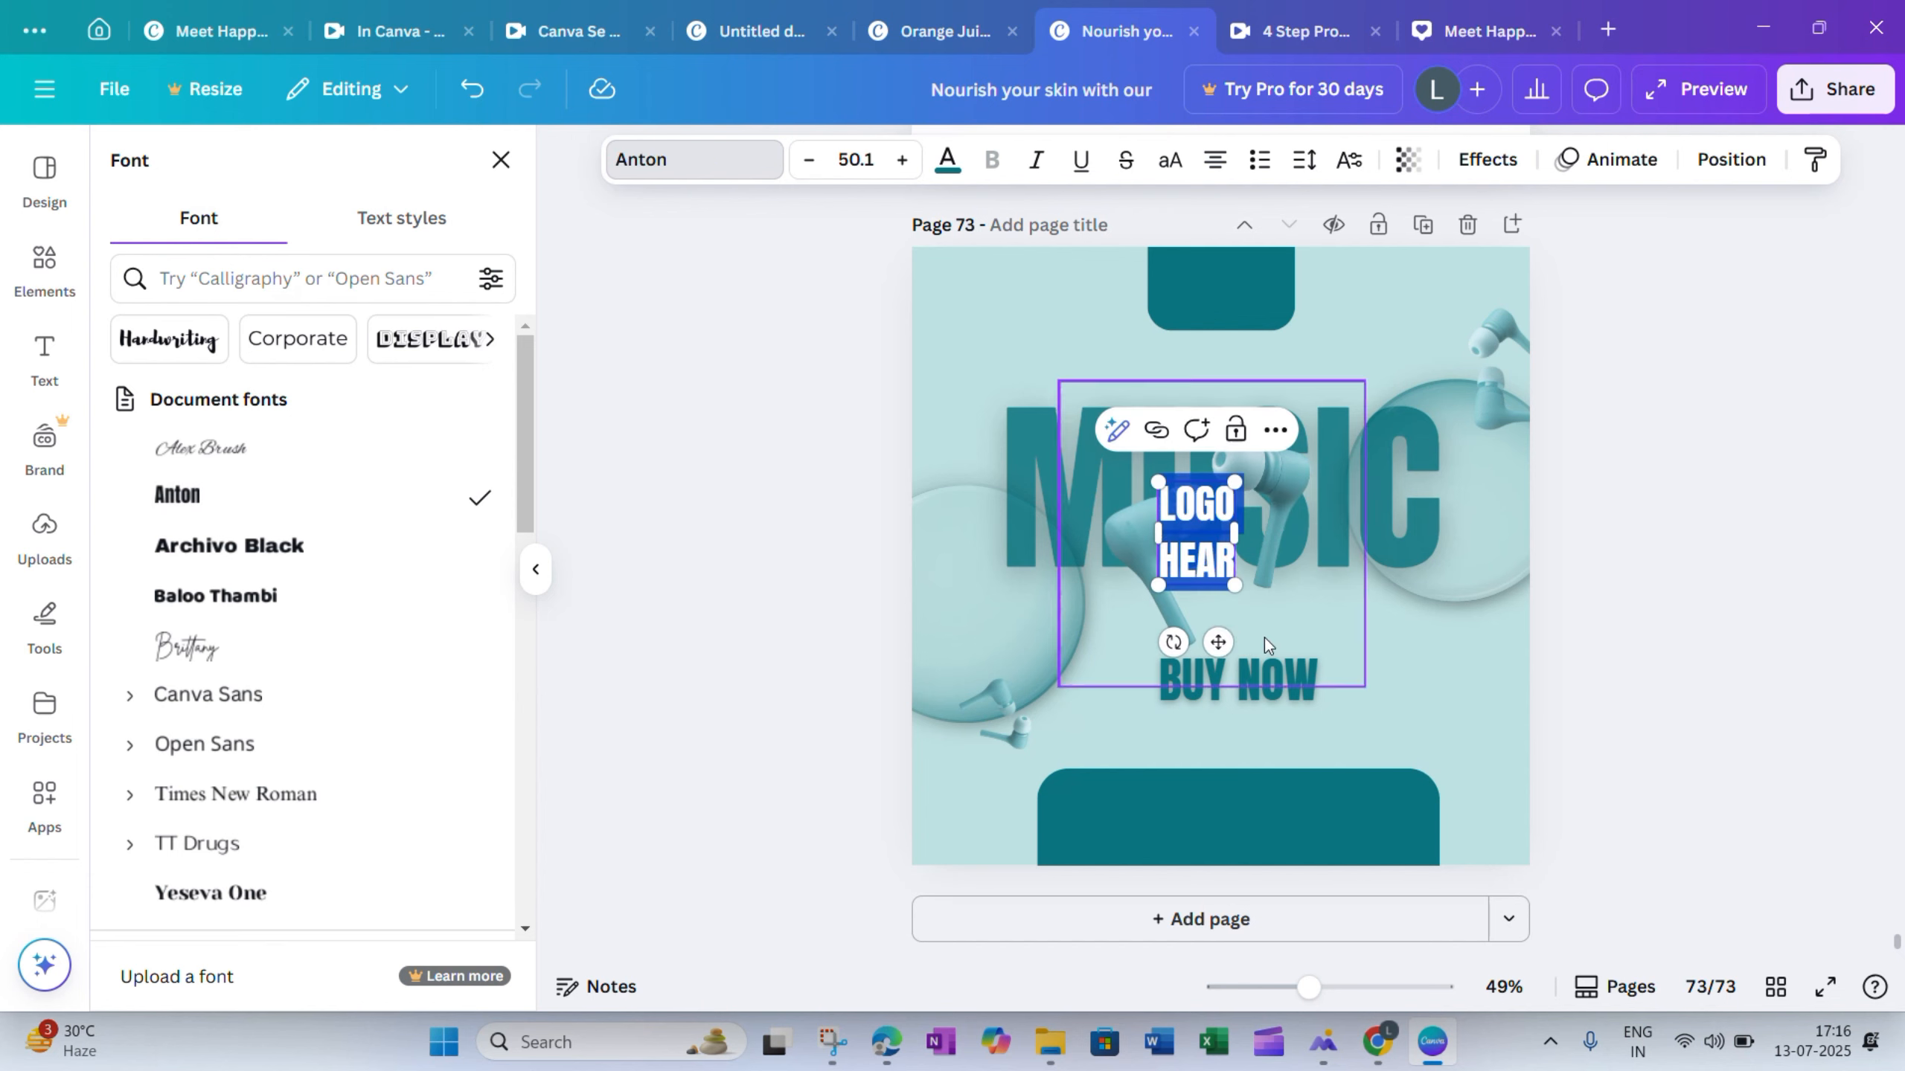
left_click_drag(1265, 637, 1218, 320)
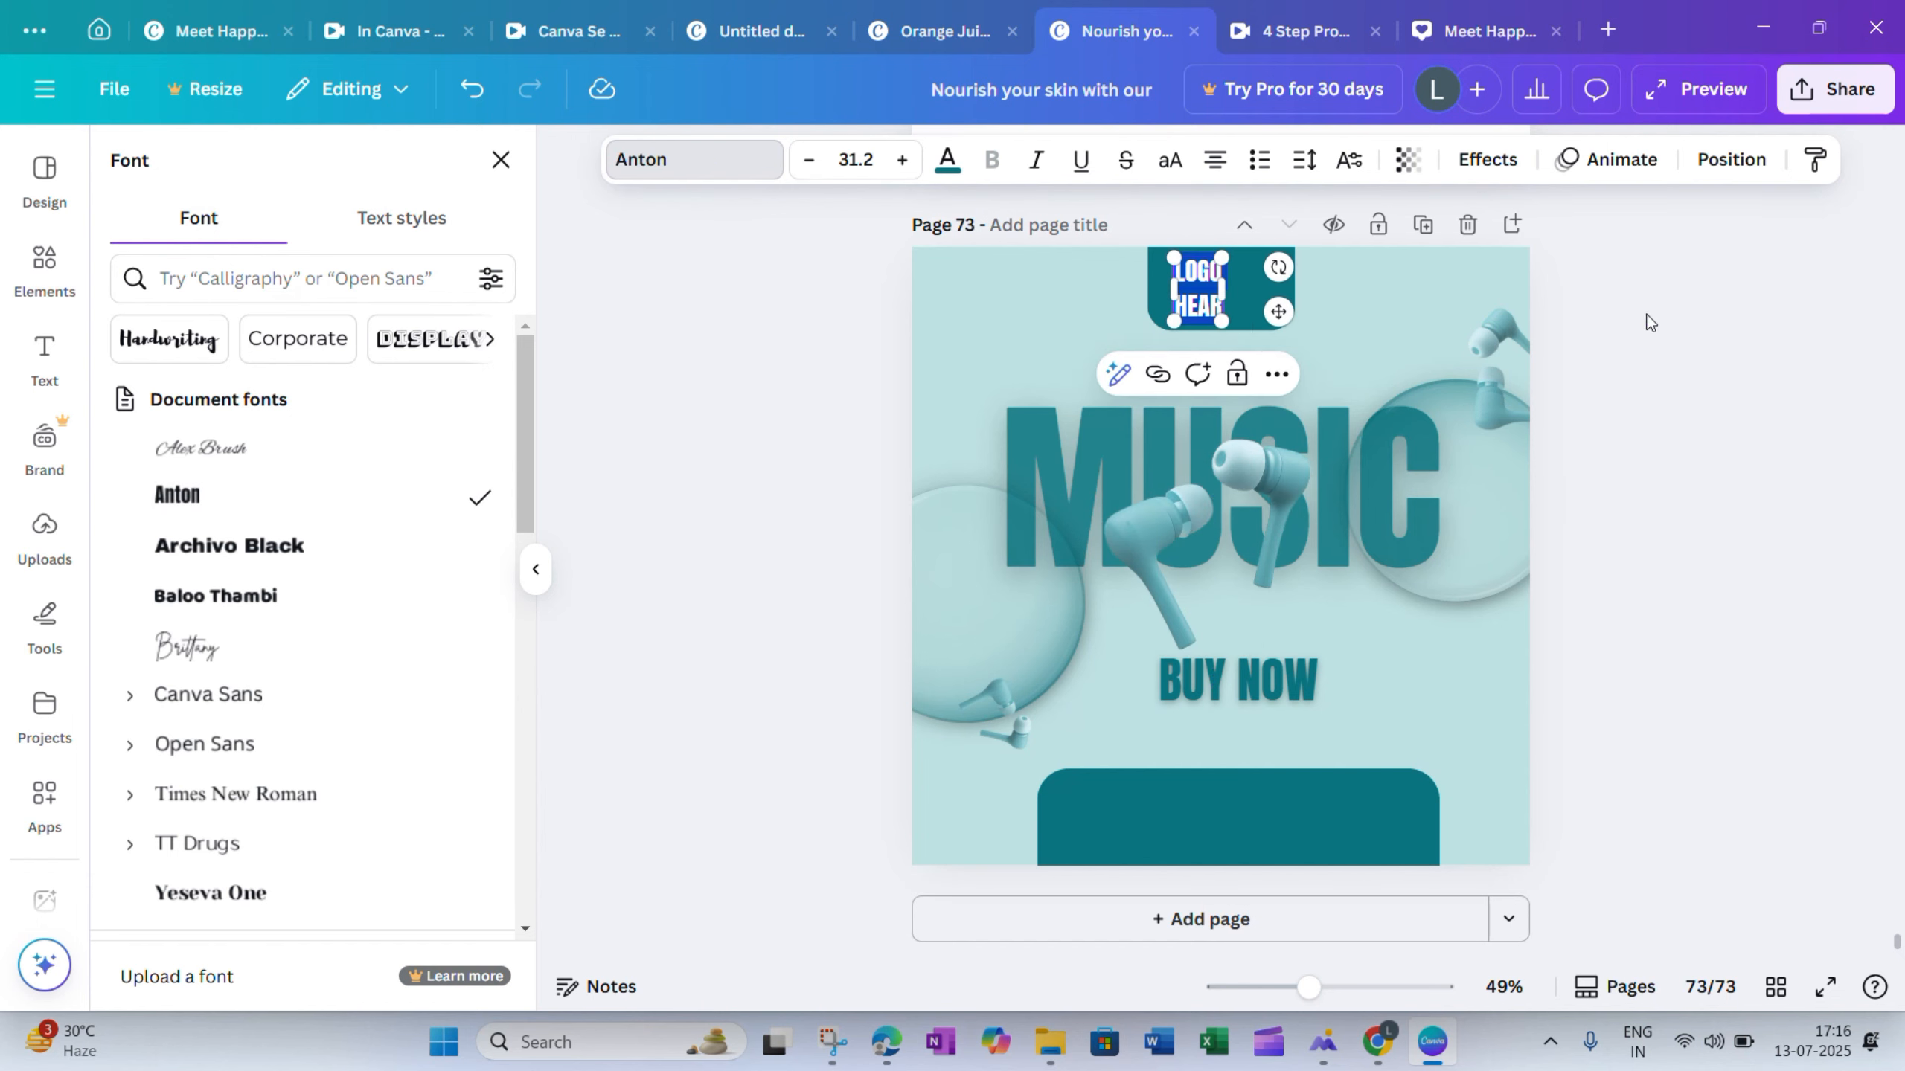
left_click(1645, 319)
Colour the LOGO HEAR text white, enlarge it to size 44.5 and centre it on the top shape
left_click(1251, 310)
left_click(1711, 159)
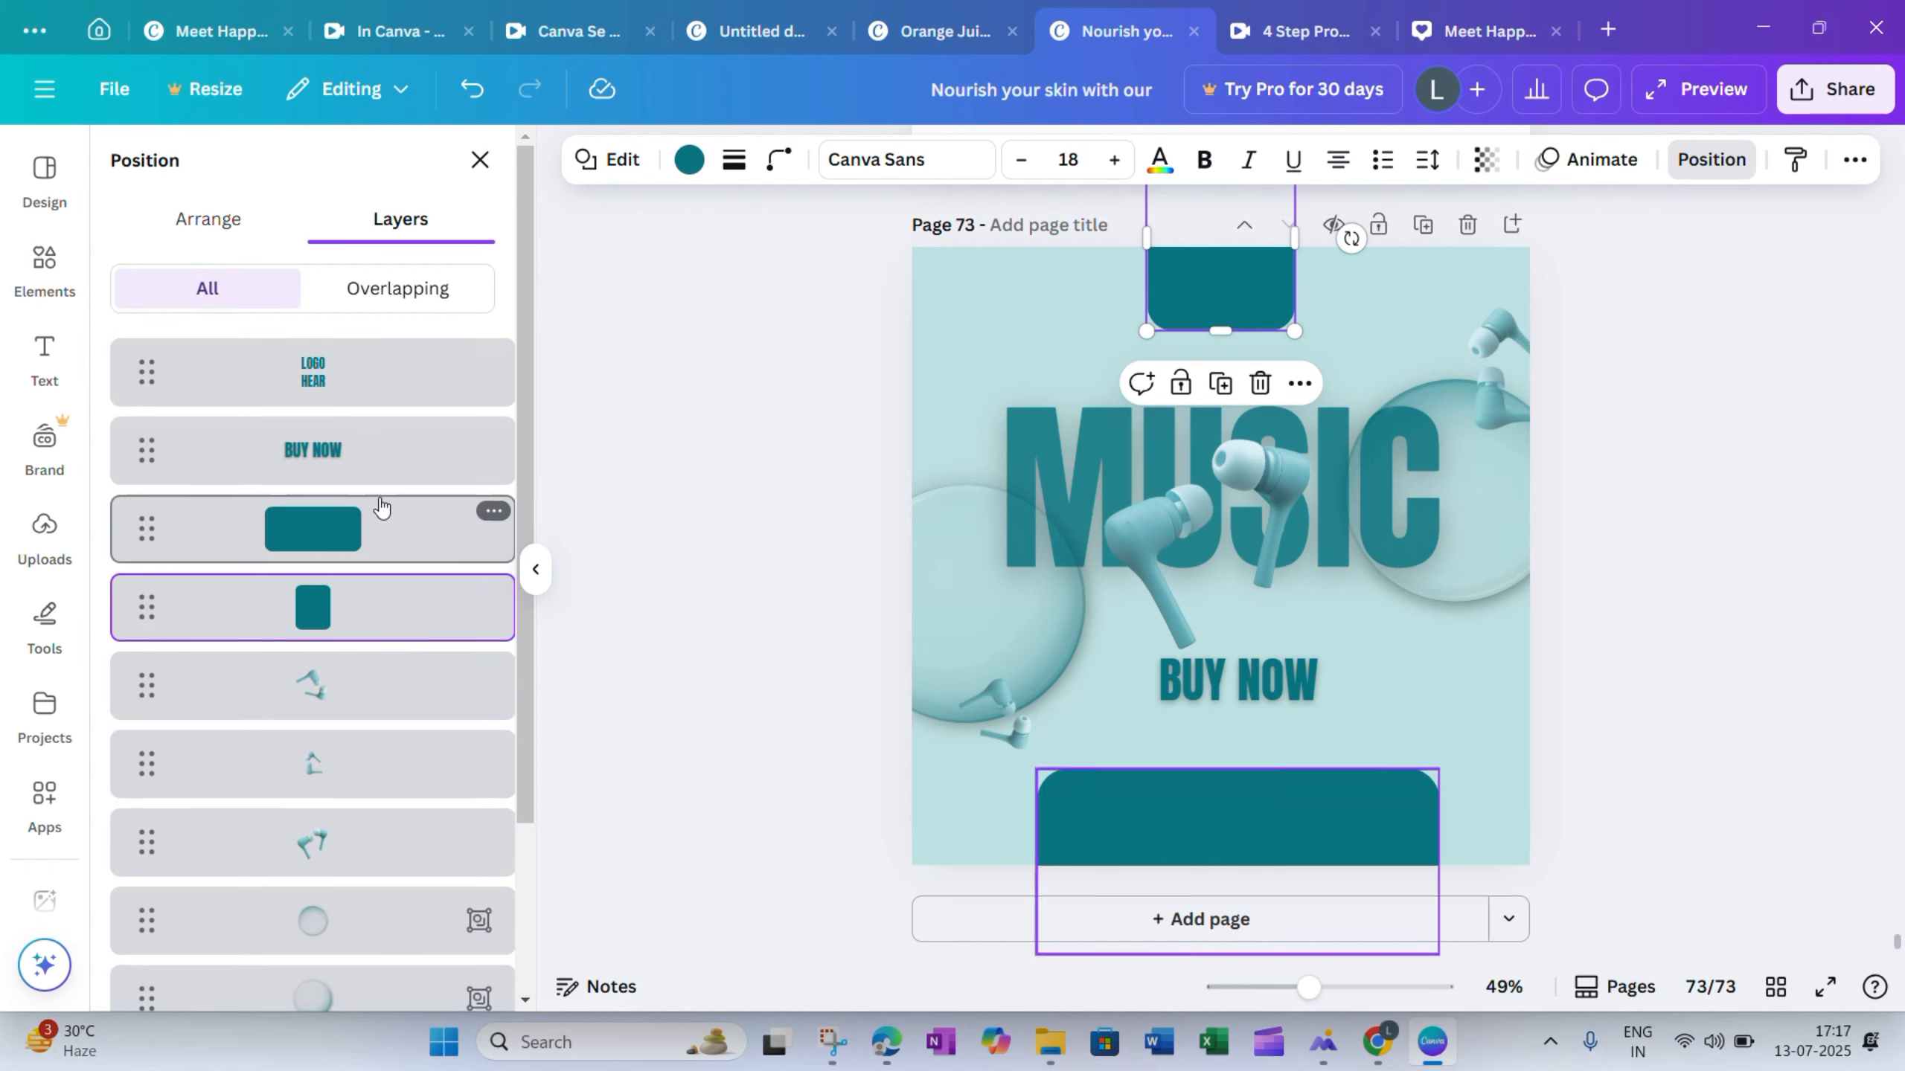
left_click(419, 383)
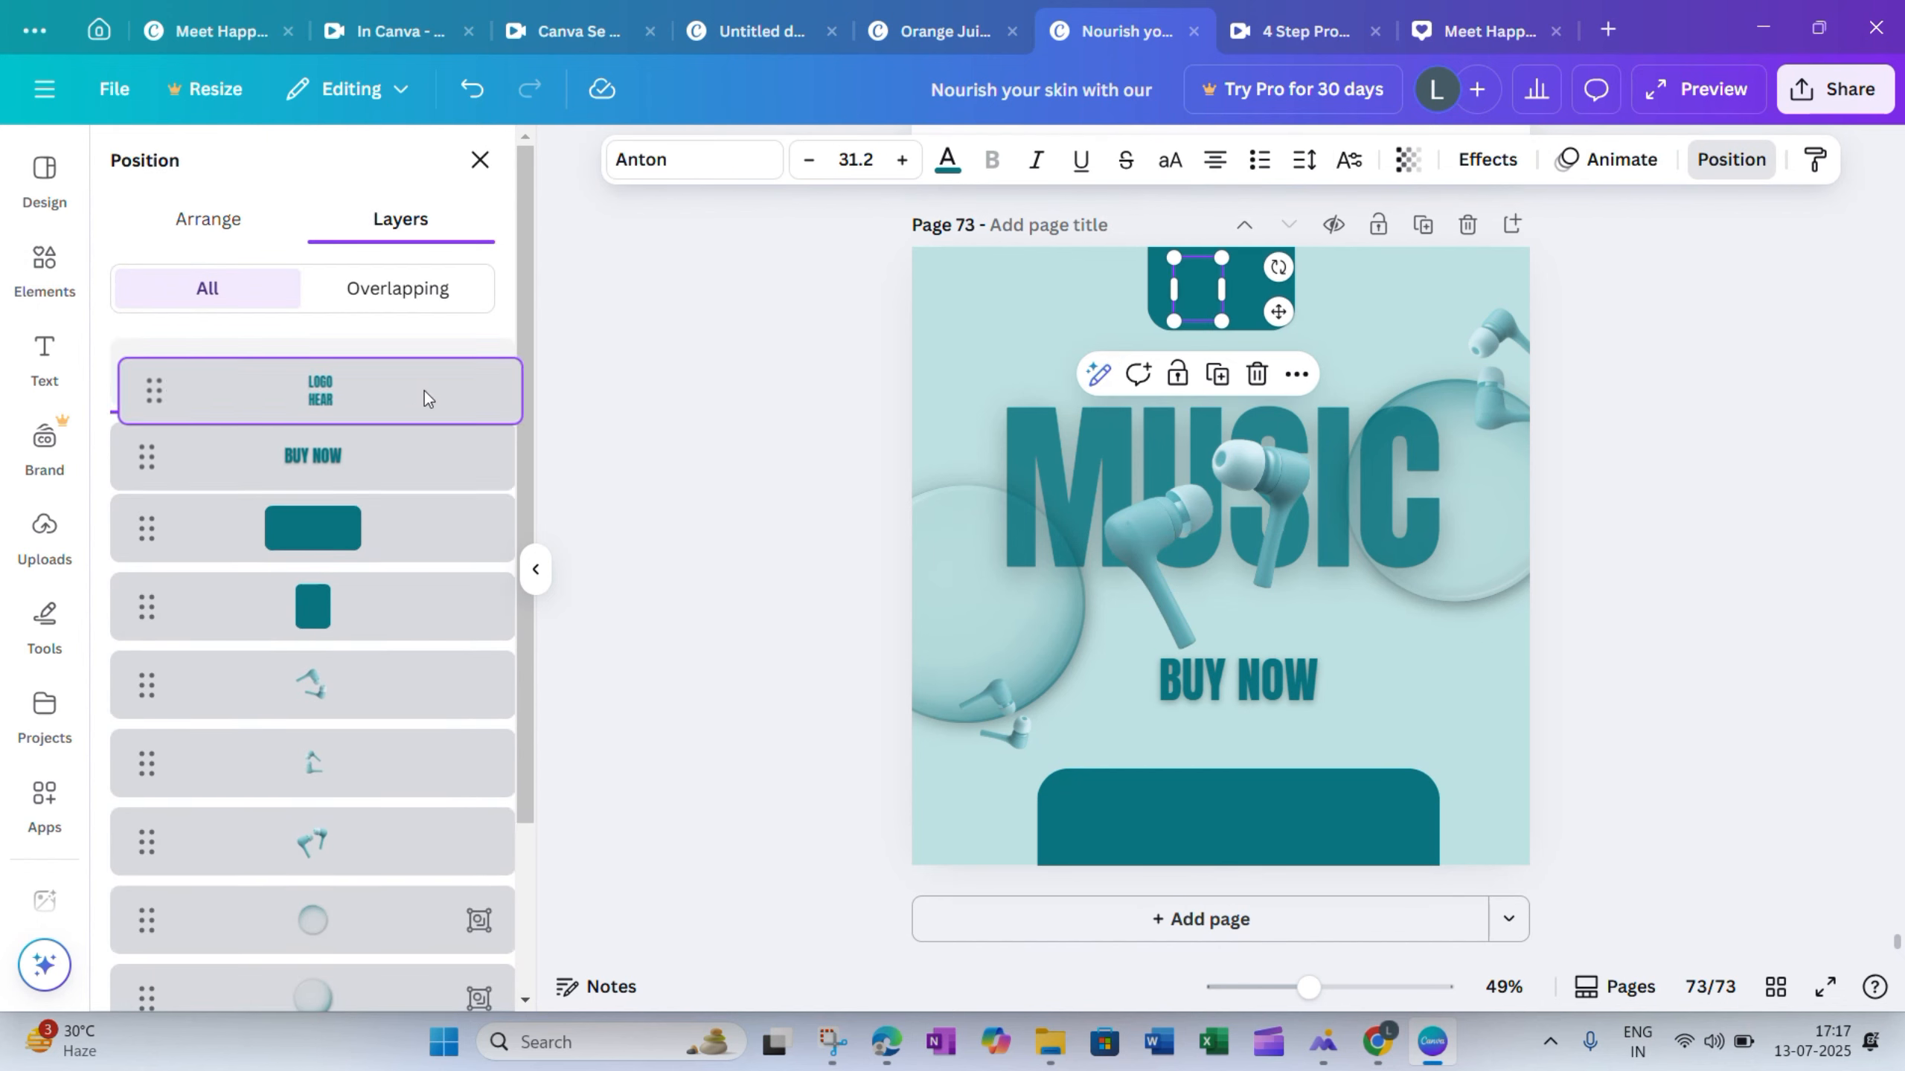
left_click(947, 159)
left_click(1248, 294)
left_click_drag(1205, 295, 1230, 294)
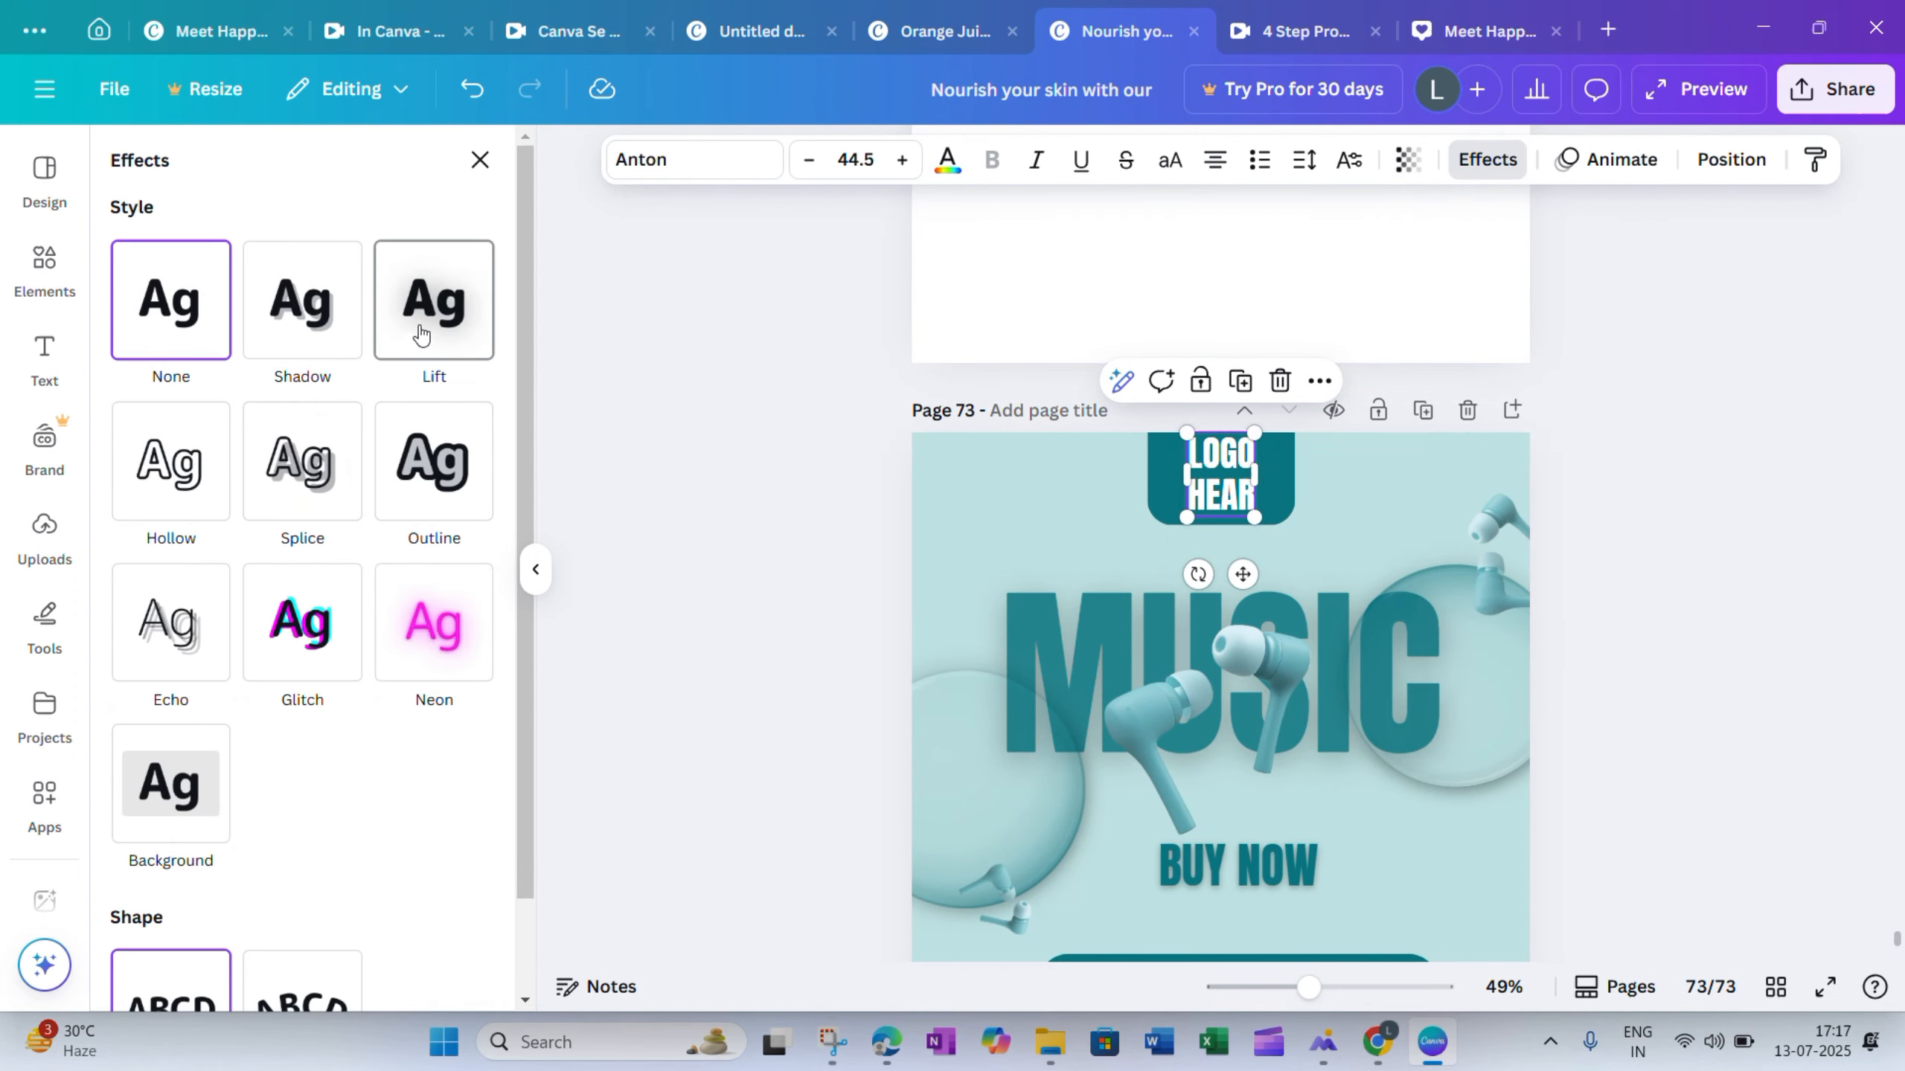
Apply the Lift text effect to LOGO HEAR
left_click(421, 335)
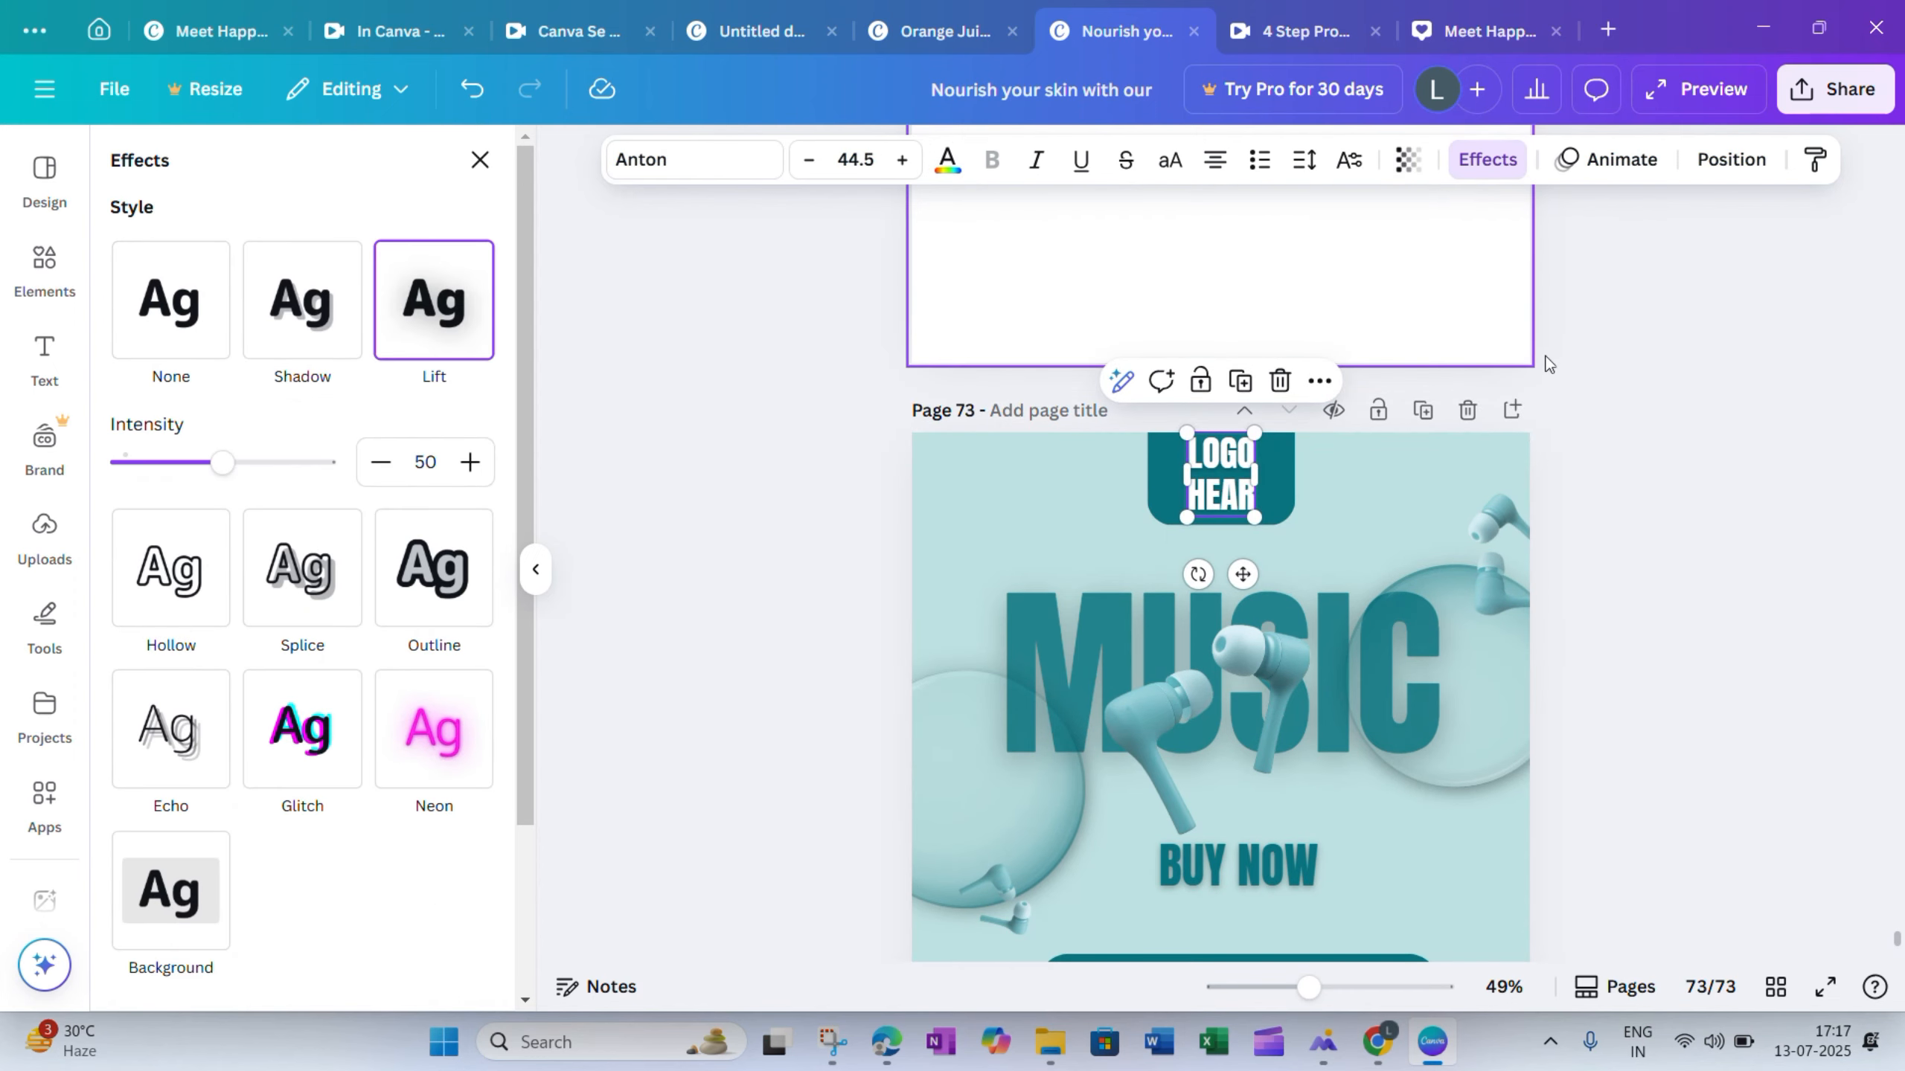
left_click(1634, 368)
scroll(1633, 368, "down", 1)
scroll(1634, 368, "down", 1)
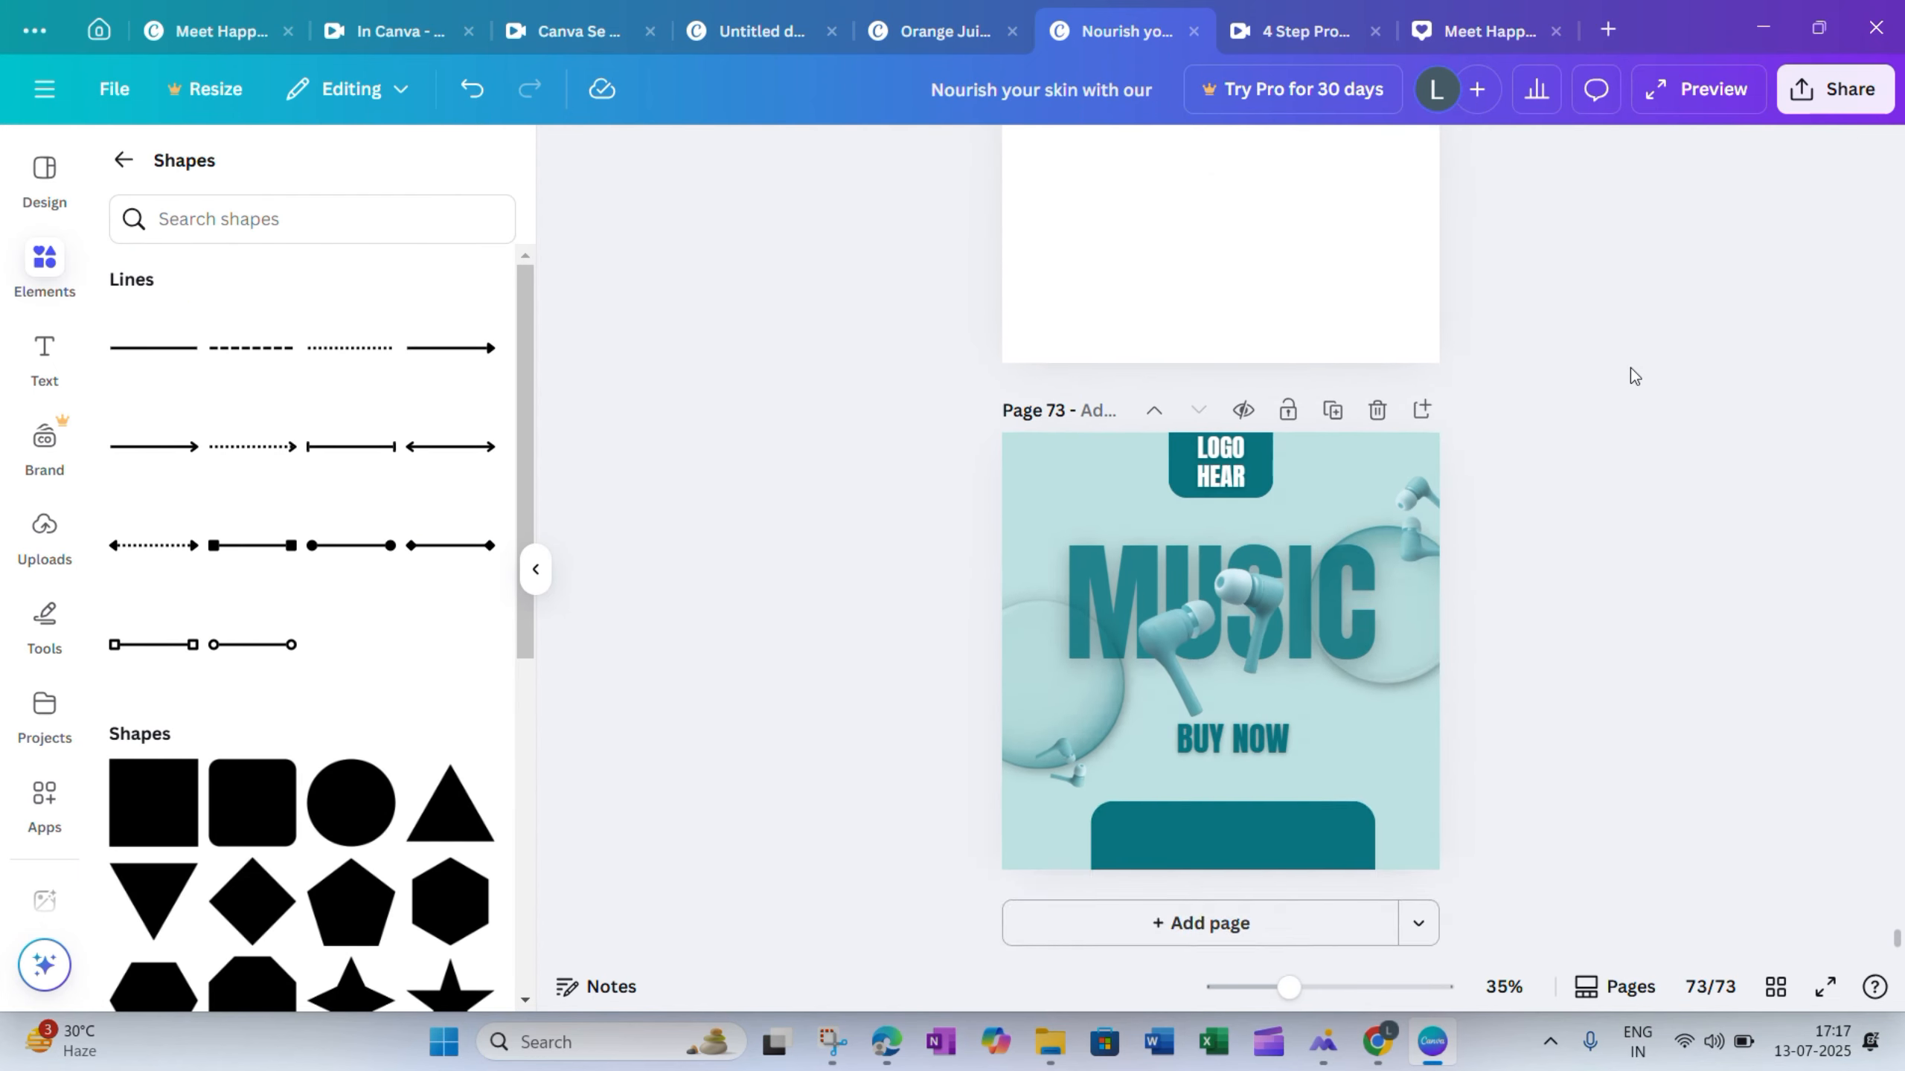
scroll(1630, 367, "up", 2)
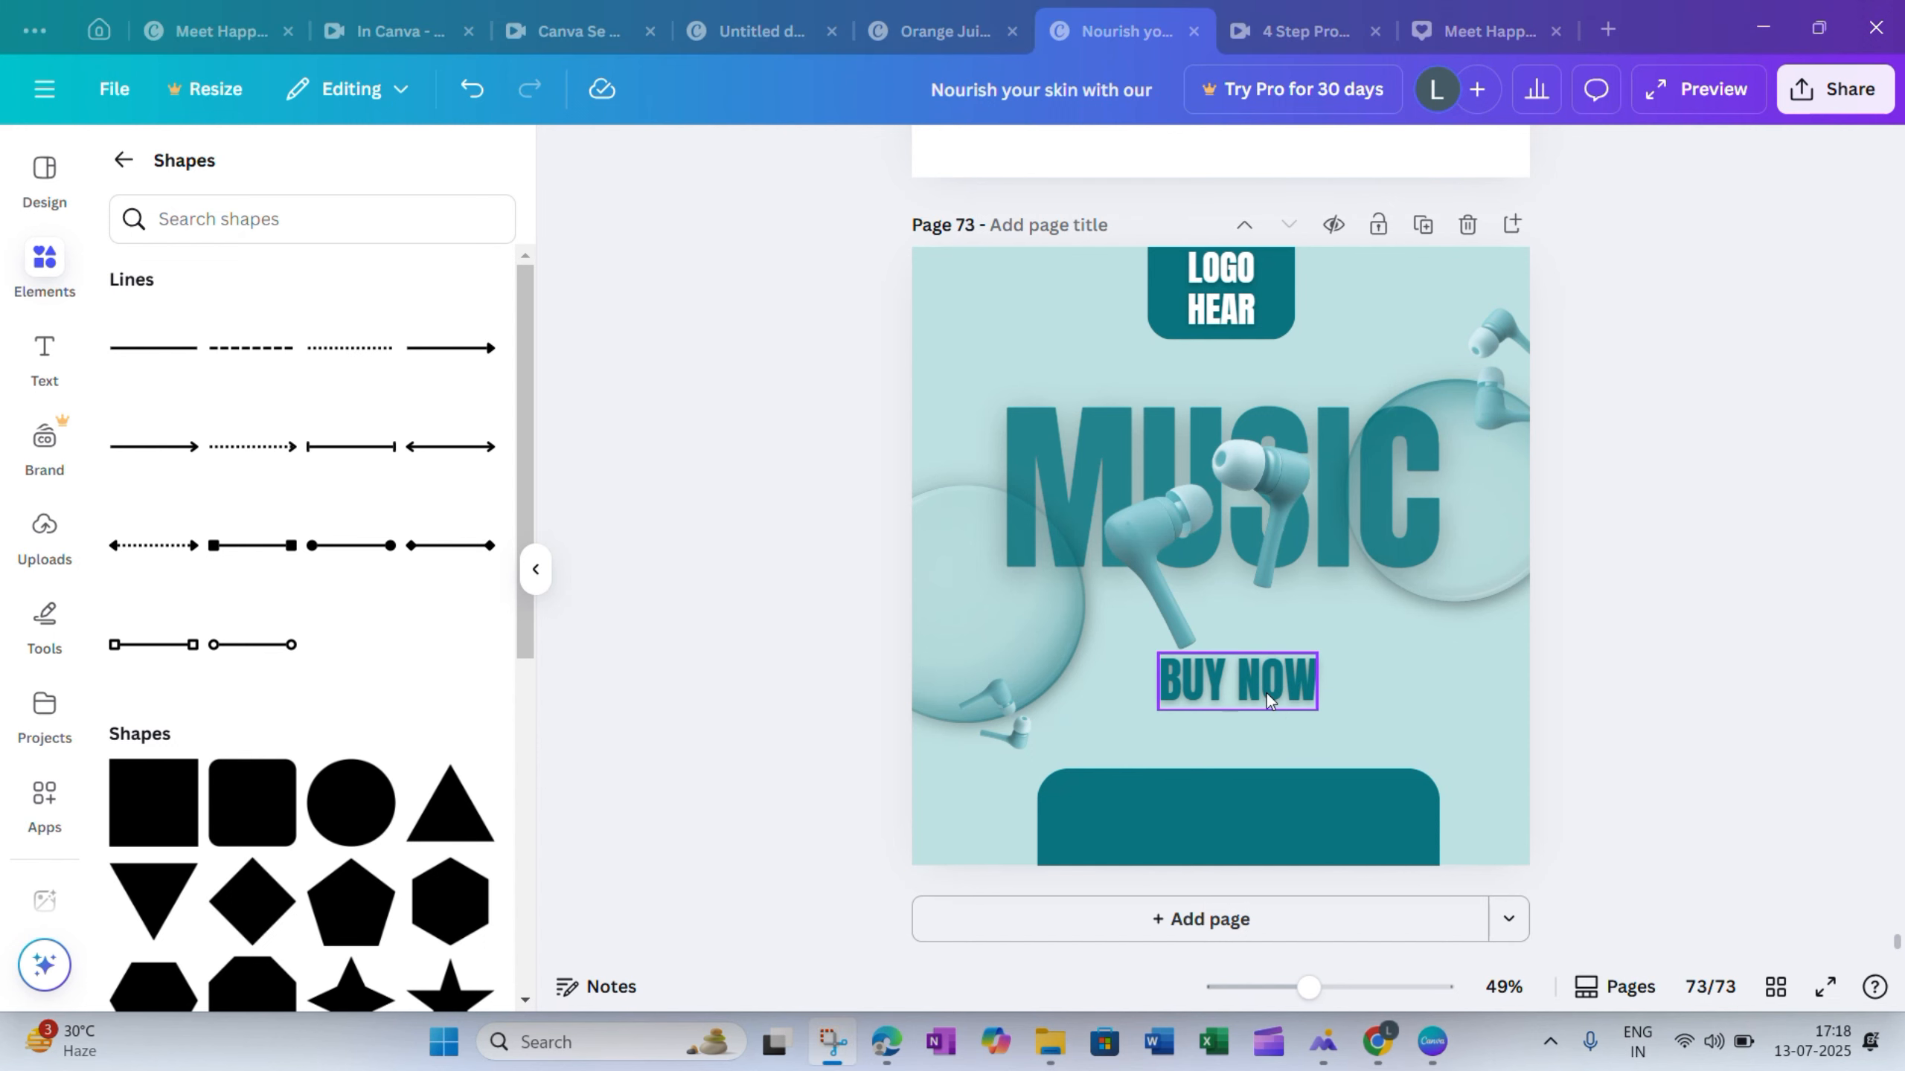
Move BUY NOW slightly down and add a text reading "5 MINUTE CHARGE | 4 HOURS PLAYTIME"
mouse_move(1266, 694)
left_mouse_down()
mouse_move(1260, 674)
mouse_move(1243, 691)
mouse_move(1259, 714)
left_mouse_up()
left_click(1349, 559)
key("ctrl+v")
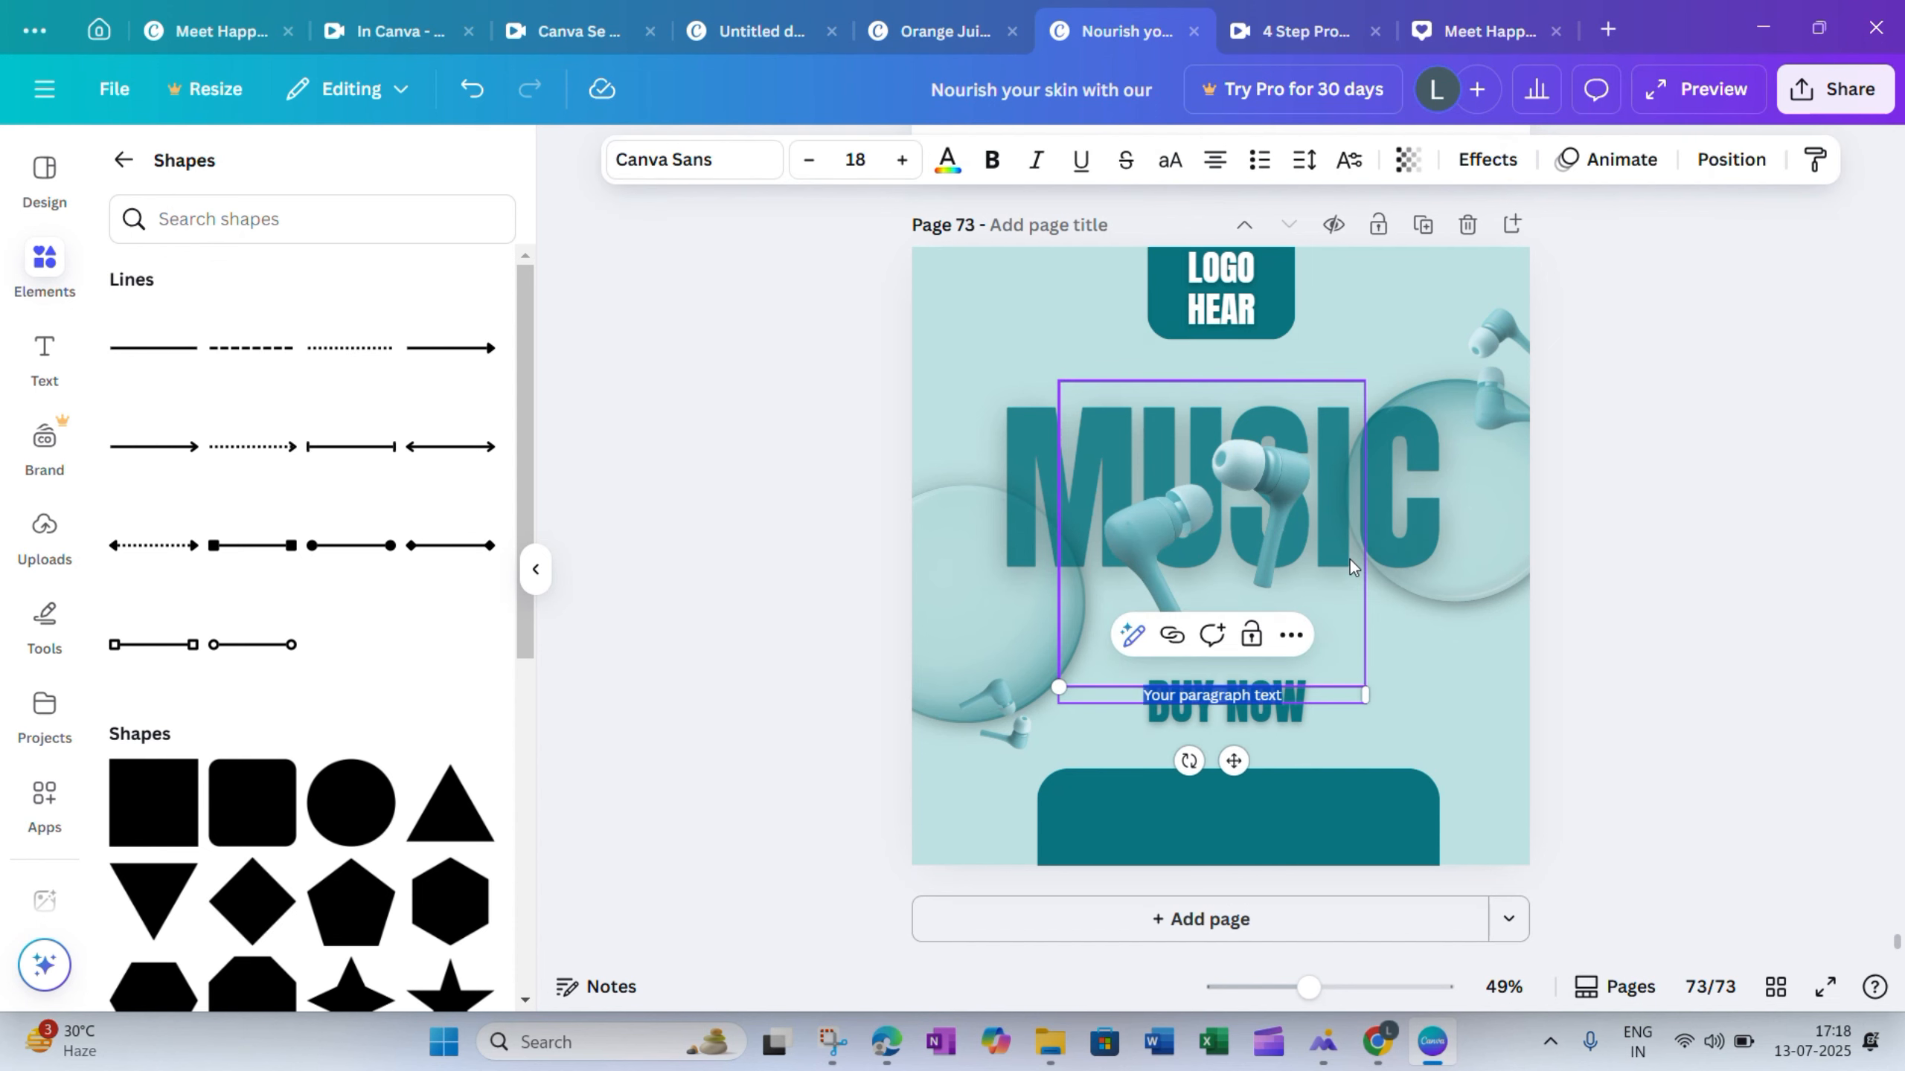
left_click(760, 167)
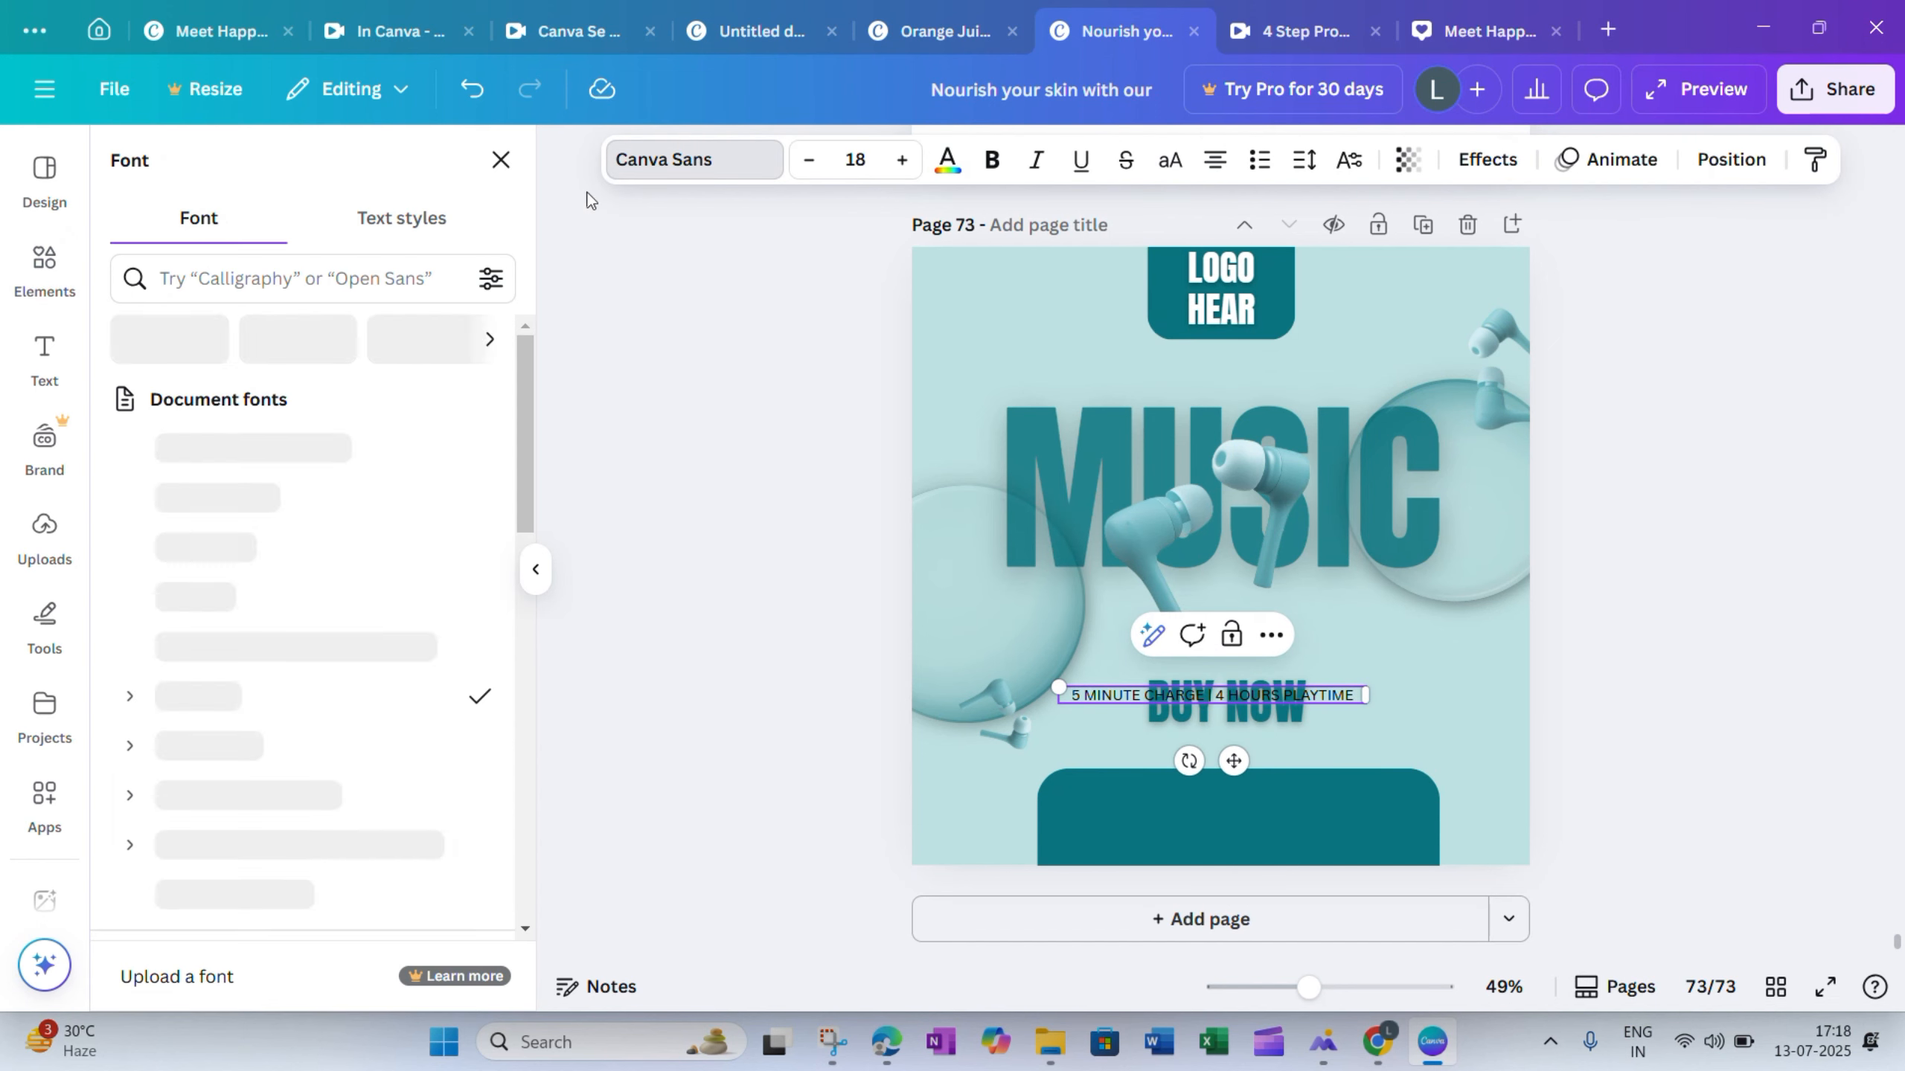
Set the charge and playtime line in Anton at size 27.5 and place it above BUY NOW, towards the page's right edge
left_click(240, 502)
left_click_drag(1057, 687, 895, 678)
left_click_drag(1155, 761, 1389, 706)
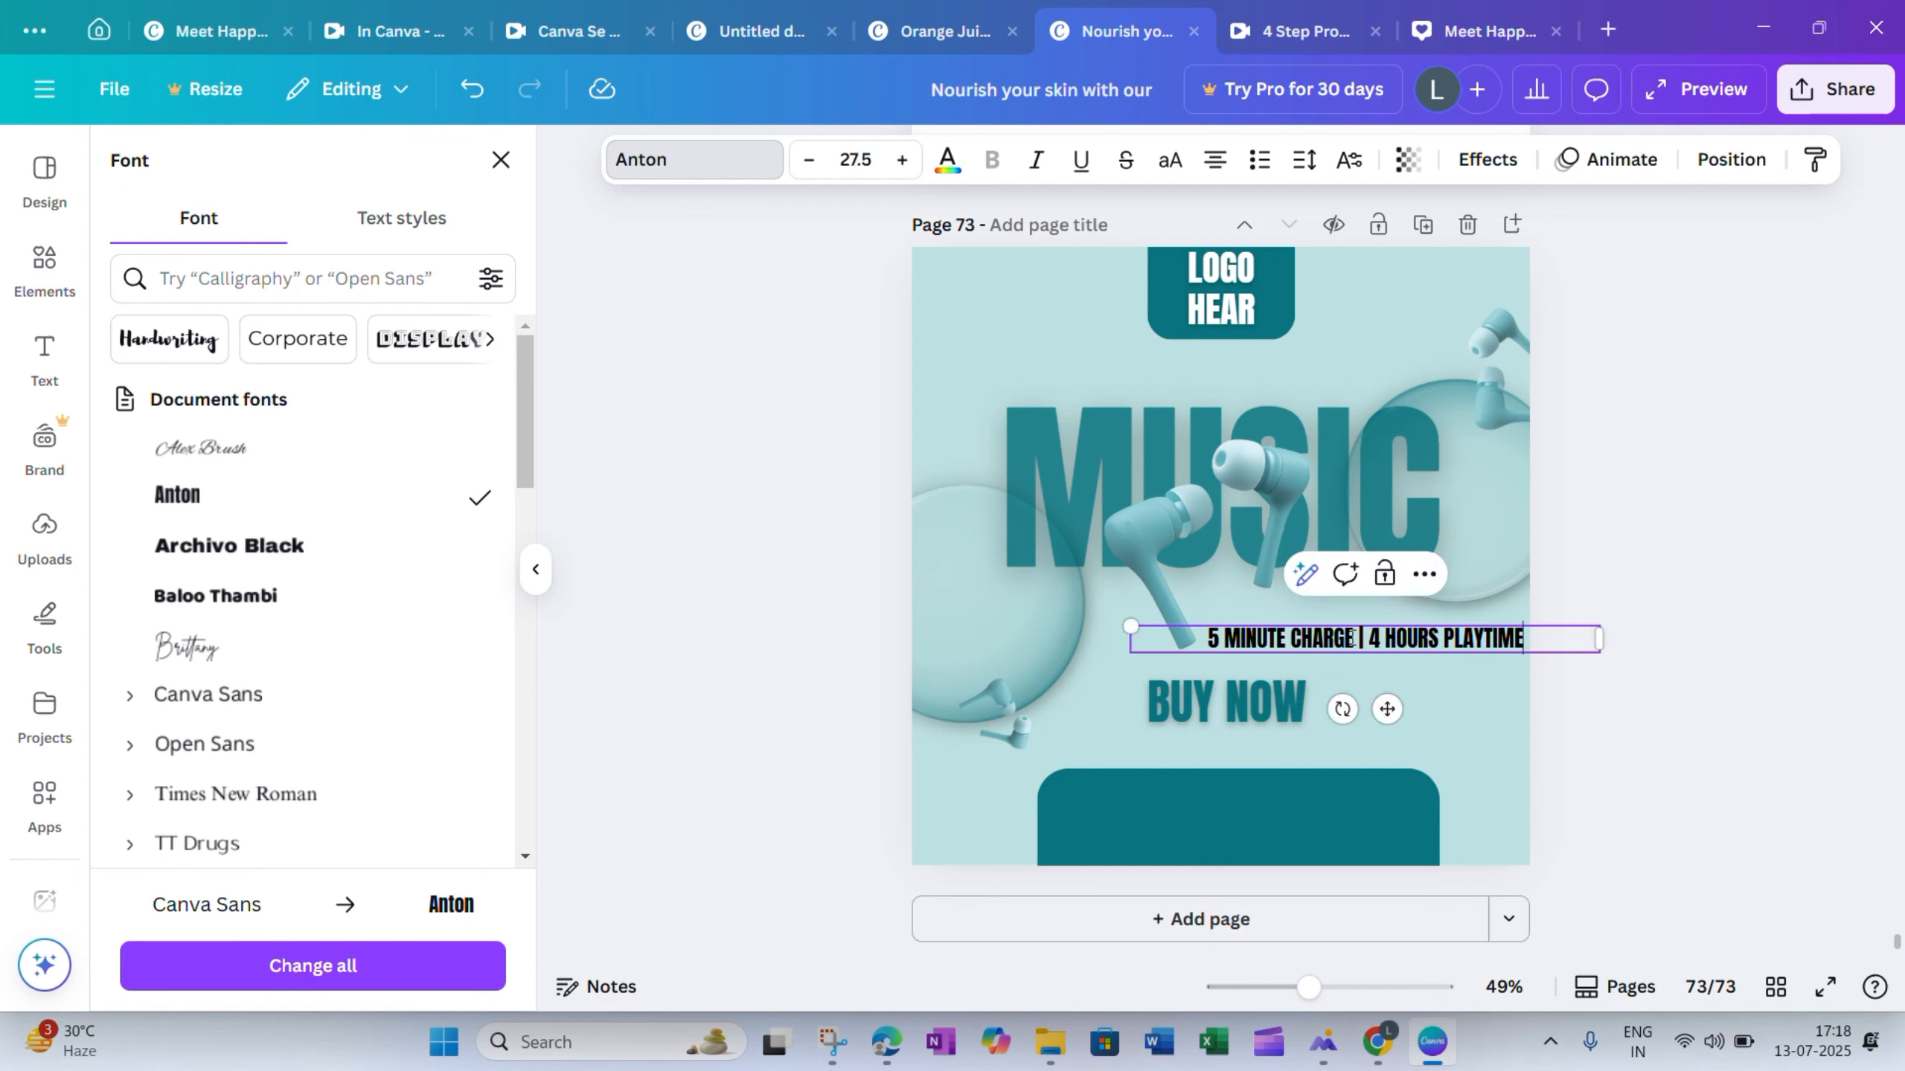
Colour the charge and playtime line dark teal and apply the Lift effect to it
triple_click(1352, 638)
left_click(948, 159)
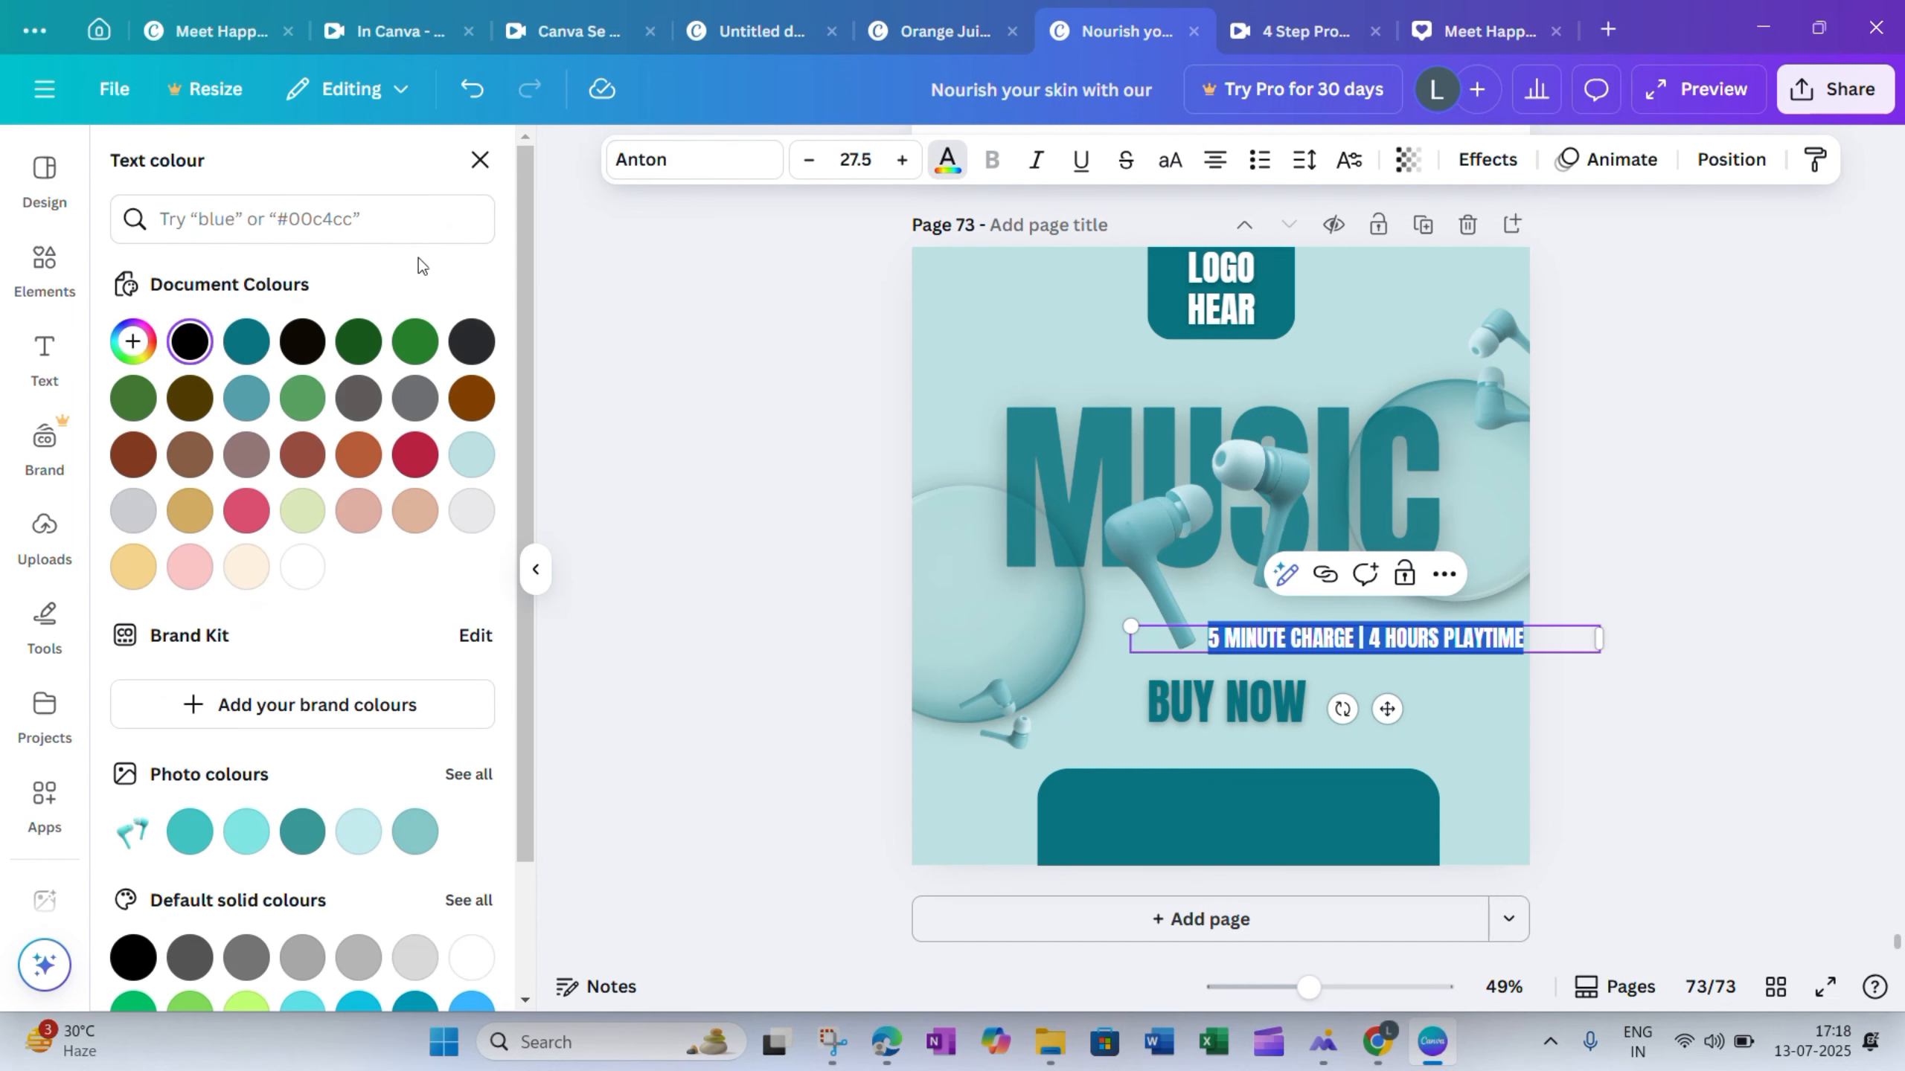
left_click(246, 342)
left_click(1495, 160)
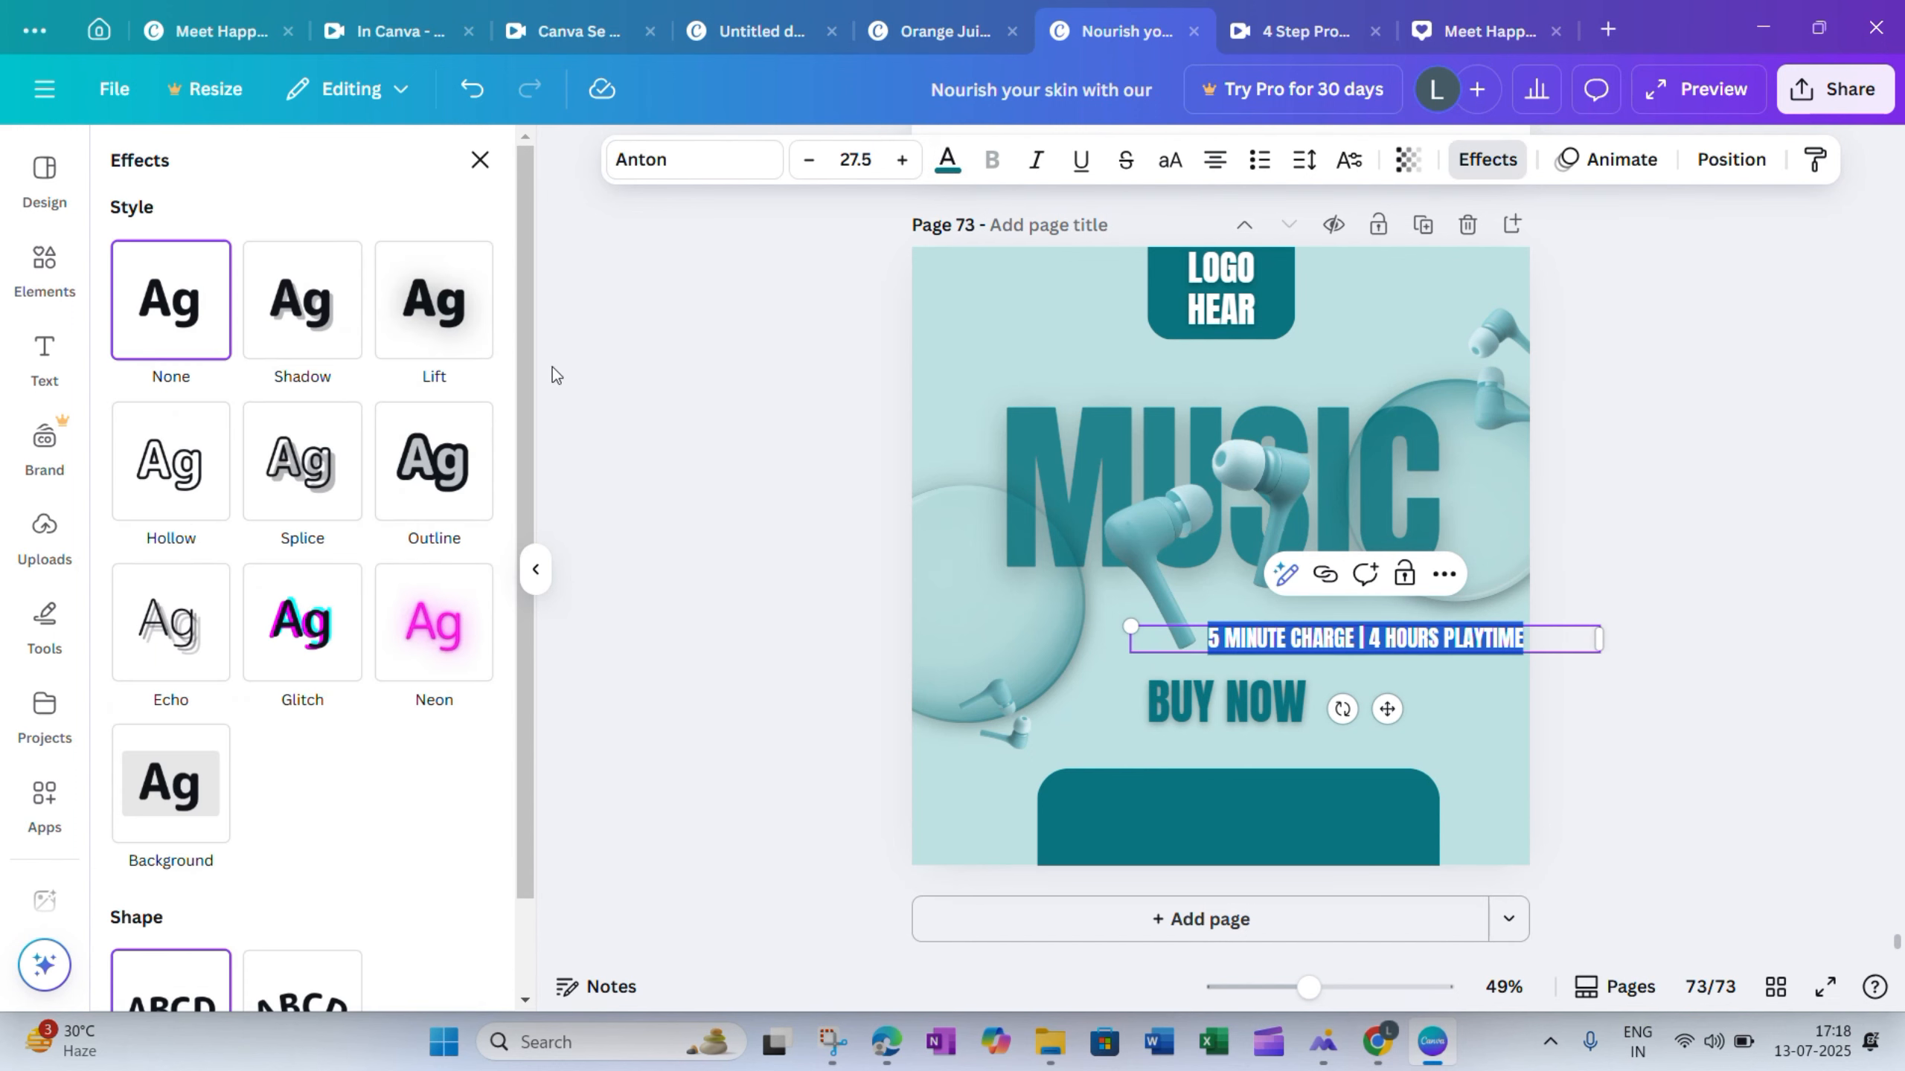
left_click(443, 305)
left_click(748, 391)
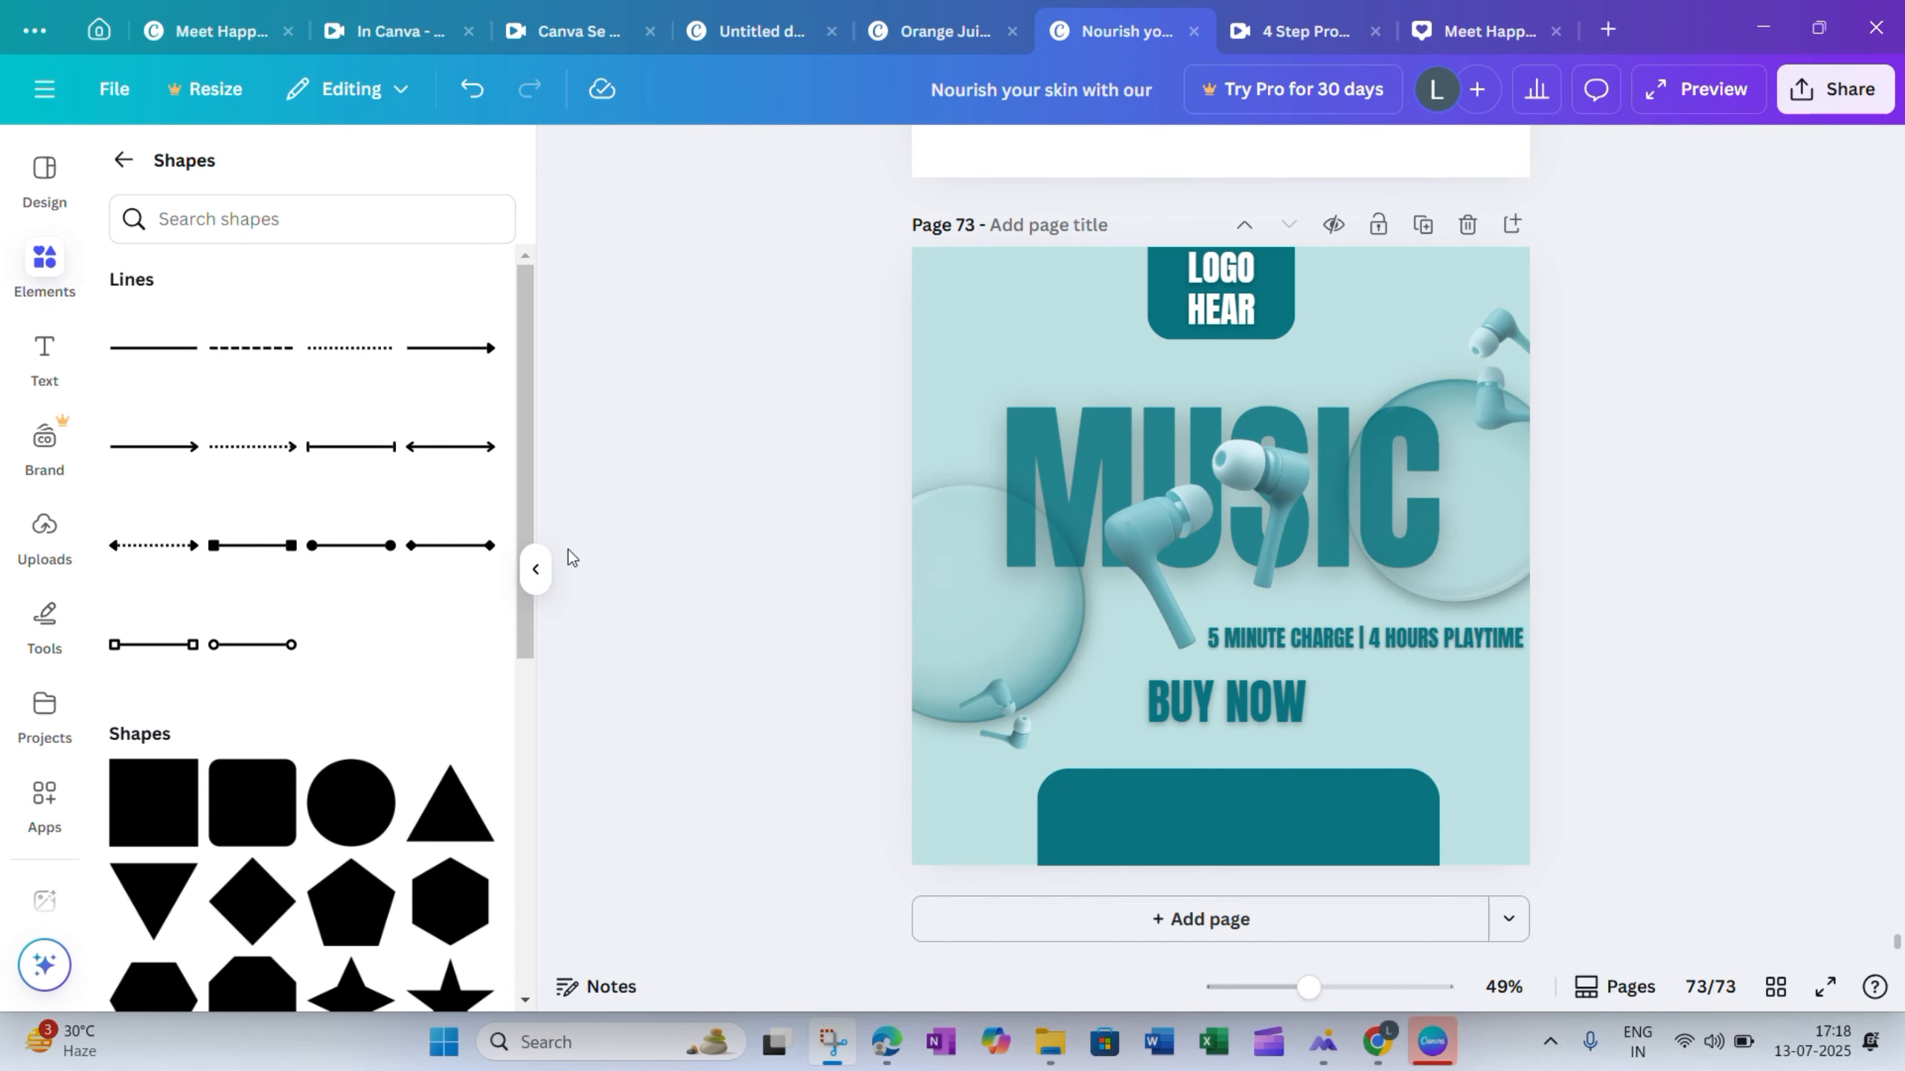
Search the element graphics for "call icon" and insert the green rounded-square phone icon
left_click(536, 568)
left_click(61, 266)
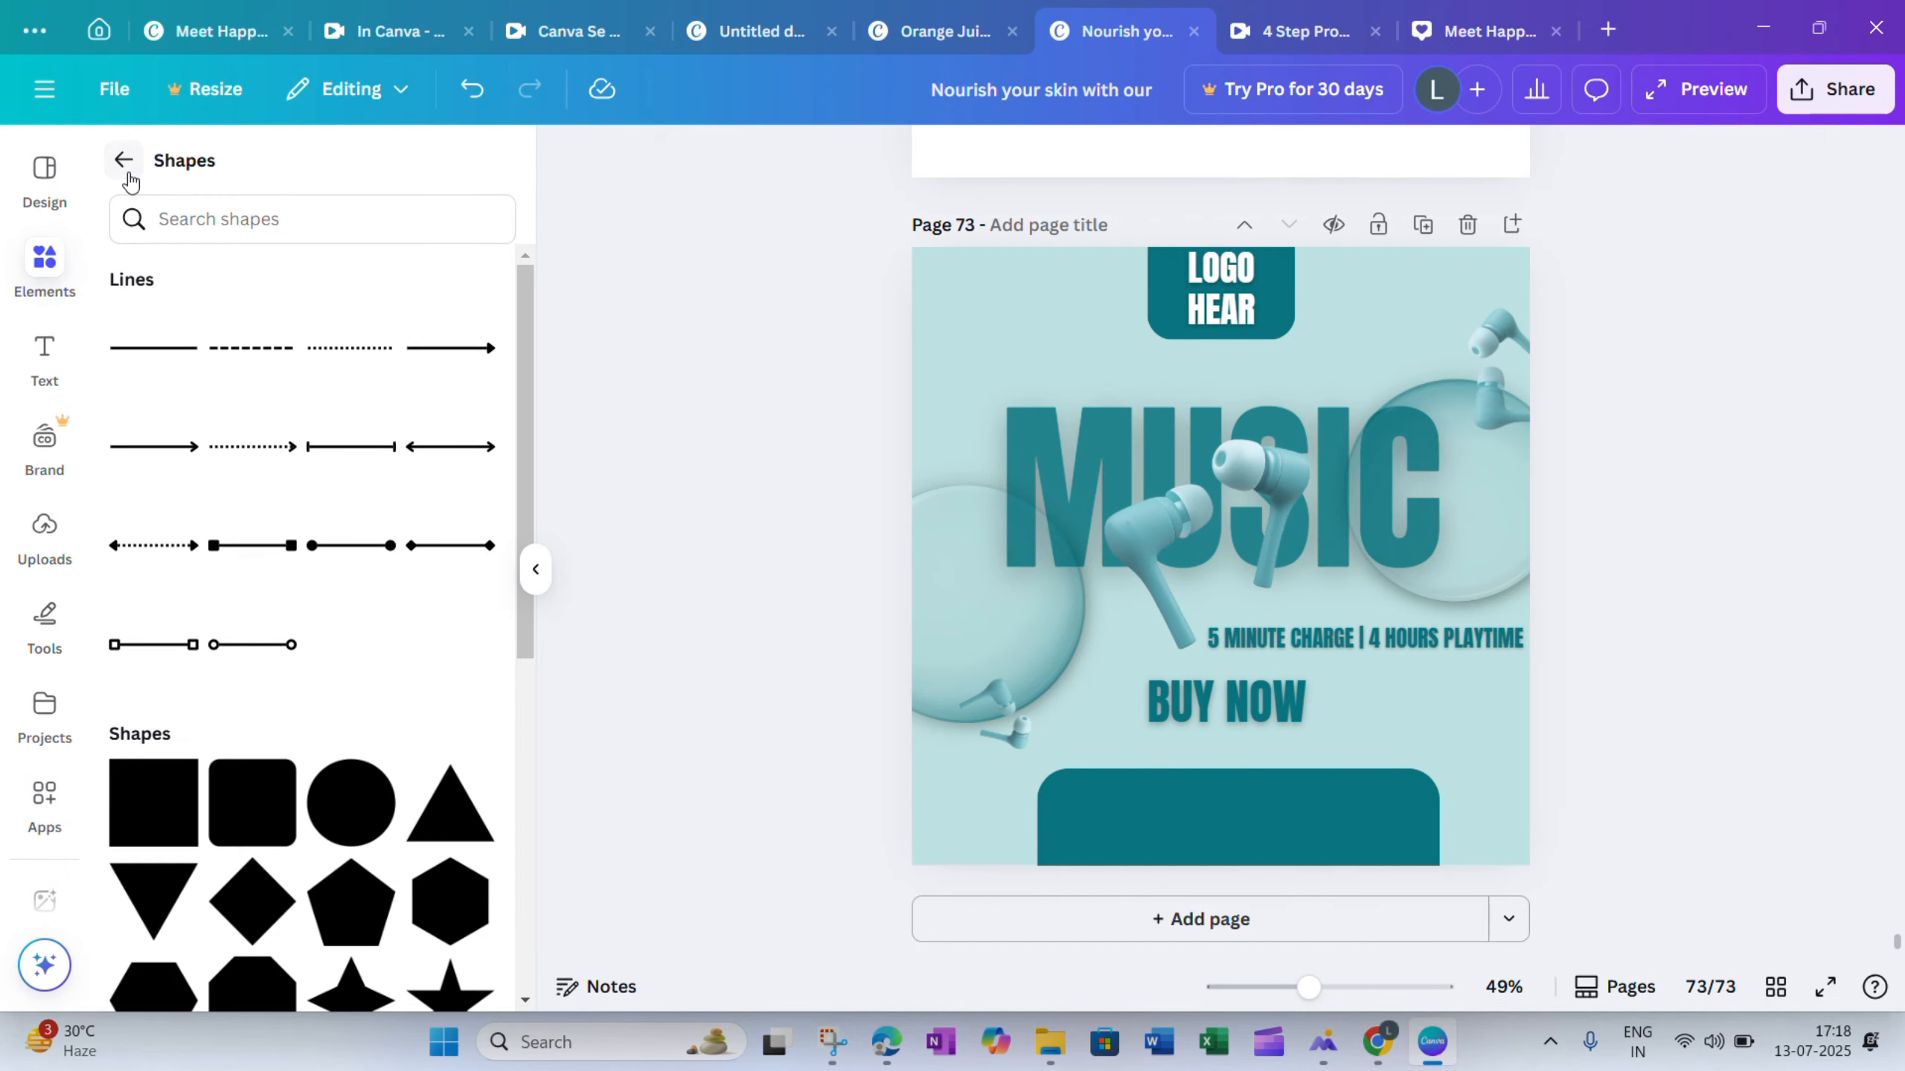
left_click(119, 161)
left_click(204, 167)
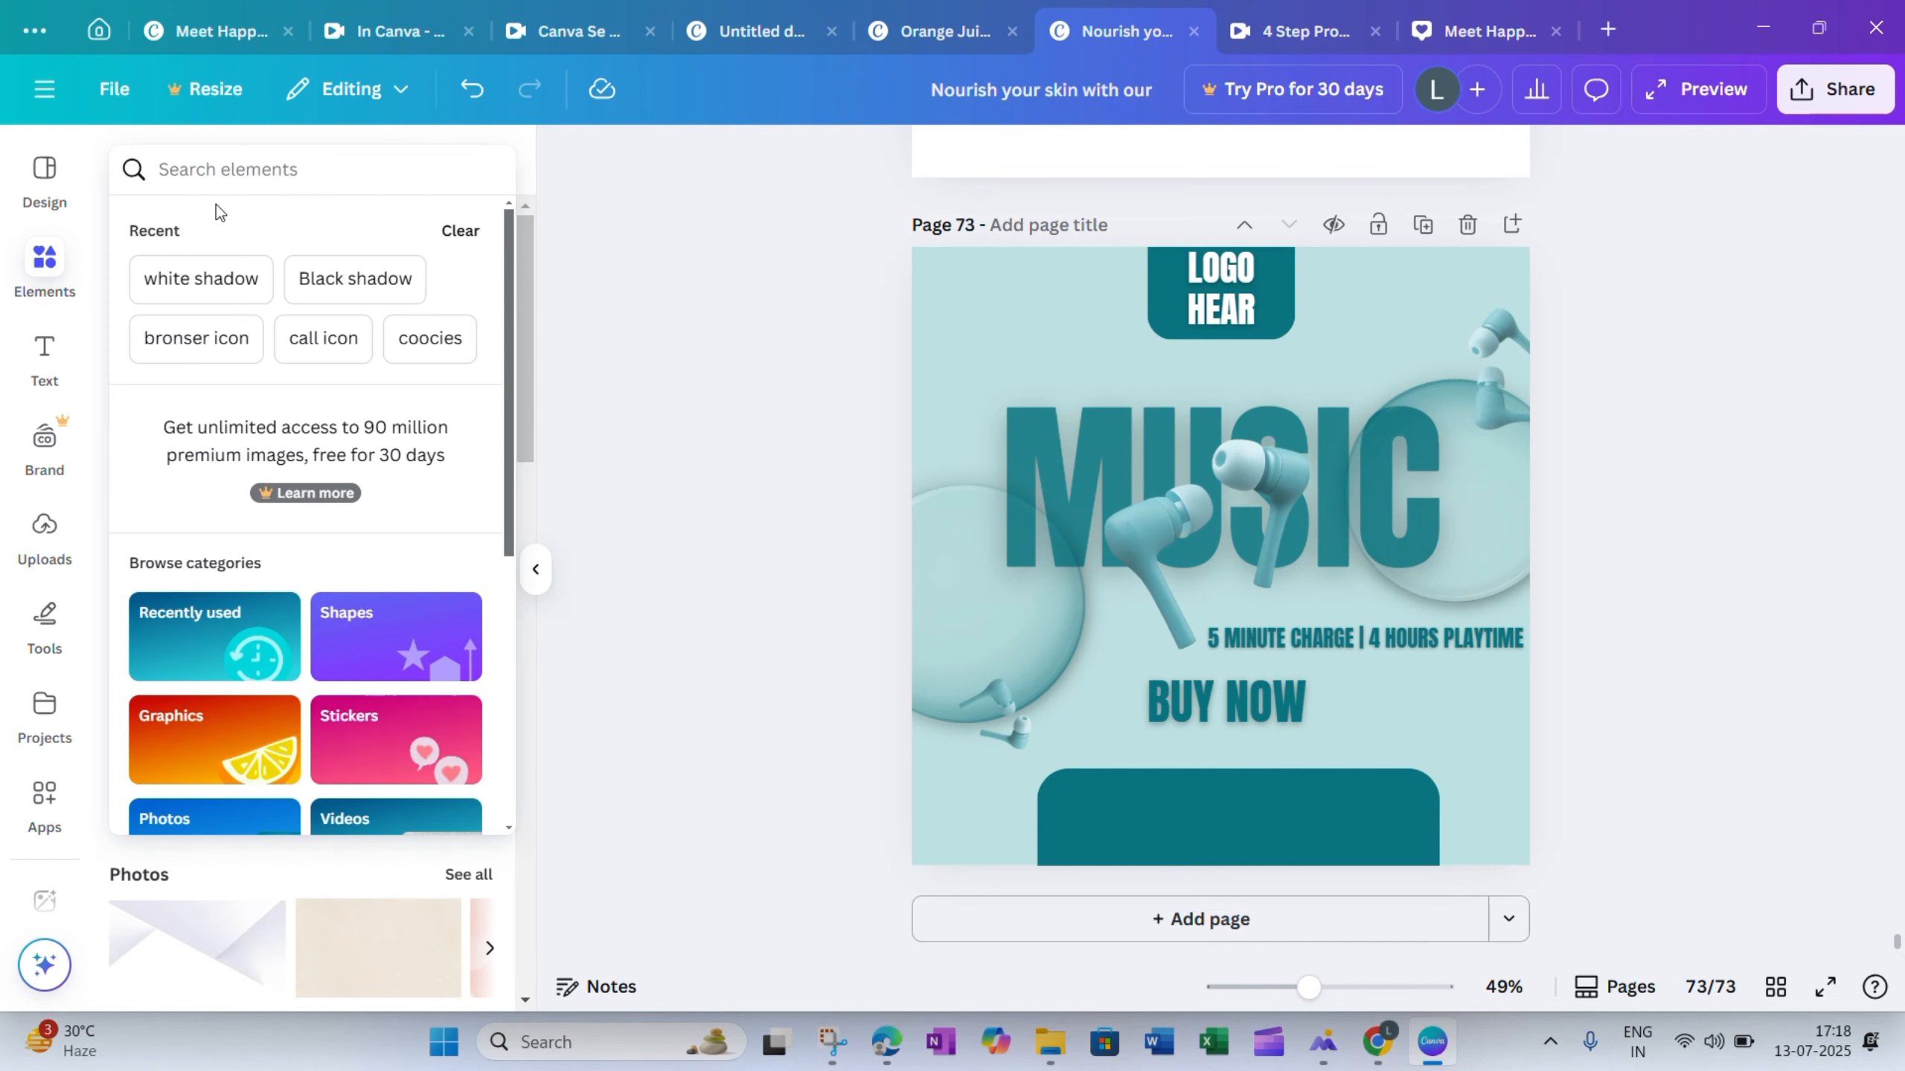
left_click(323, 338)
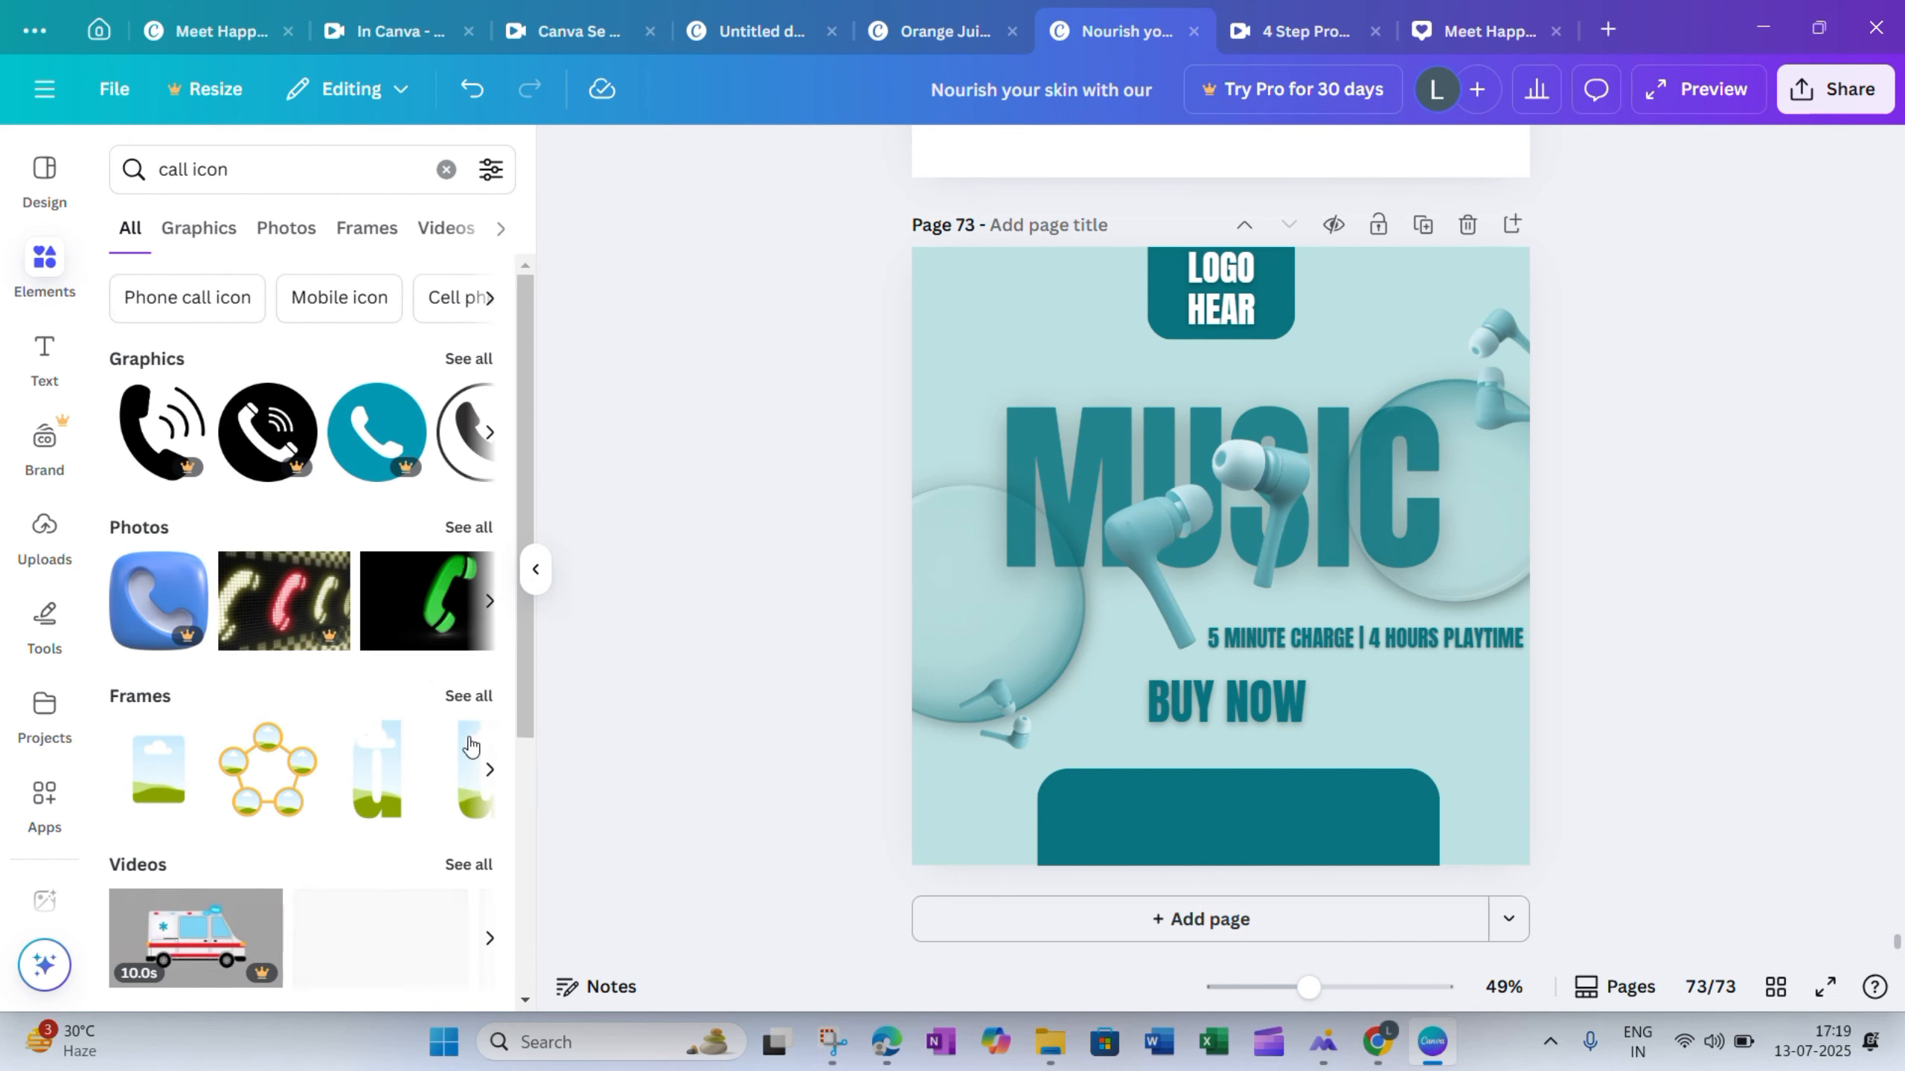
left_click(482, 363)
mouse_move(342, 638)
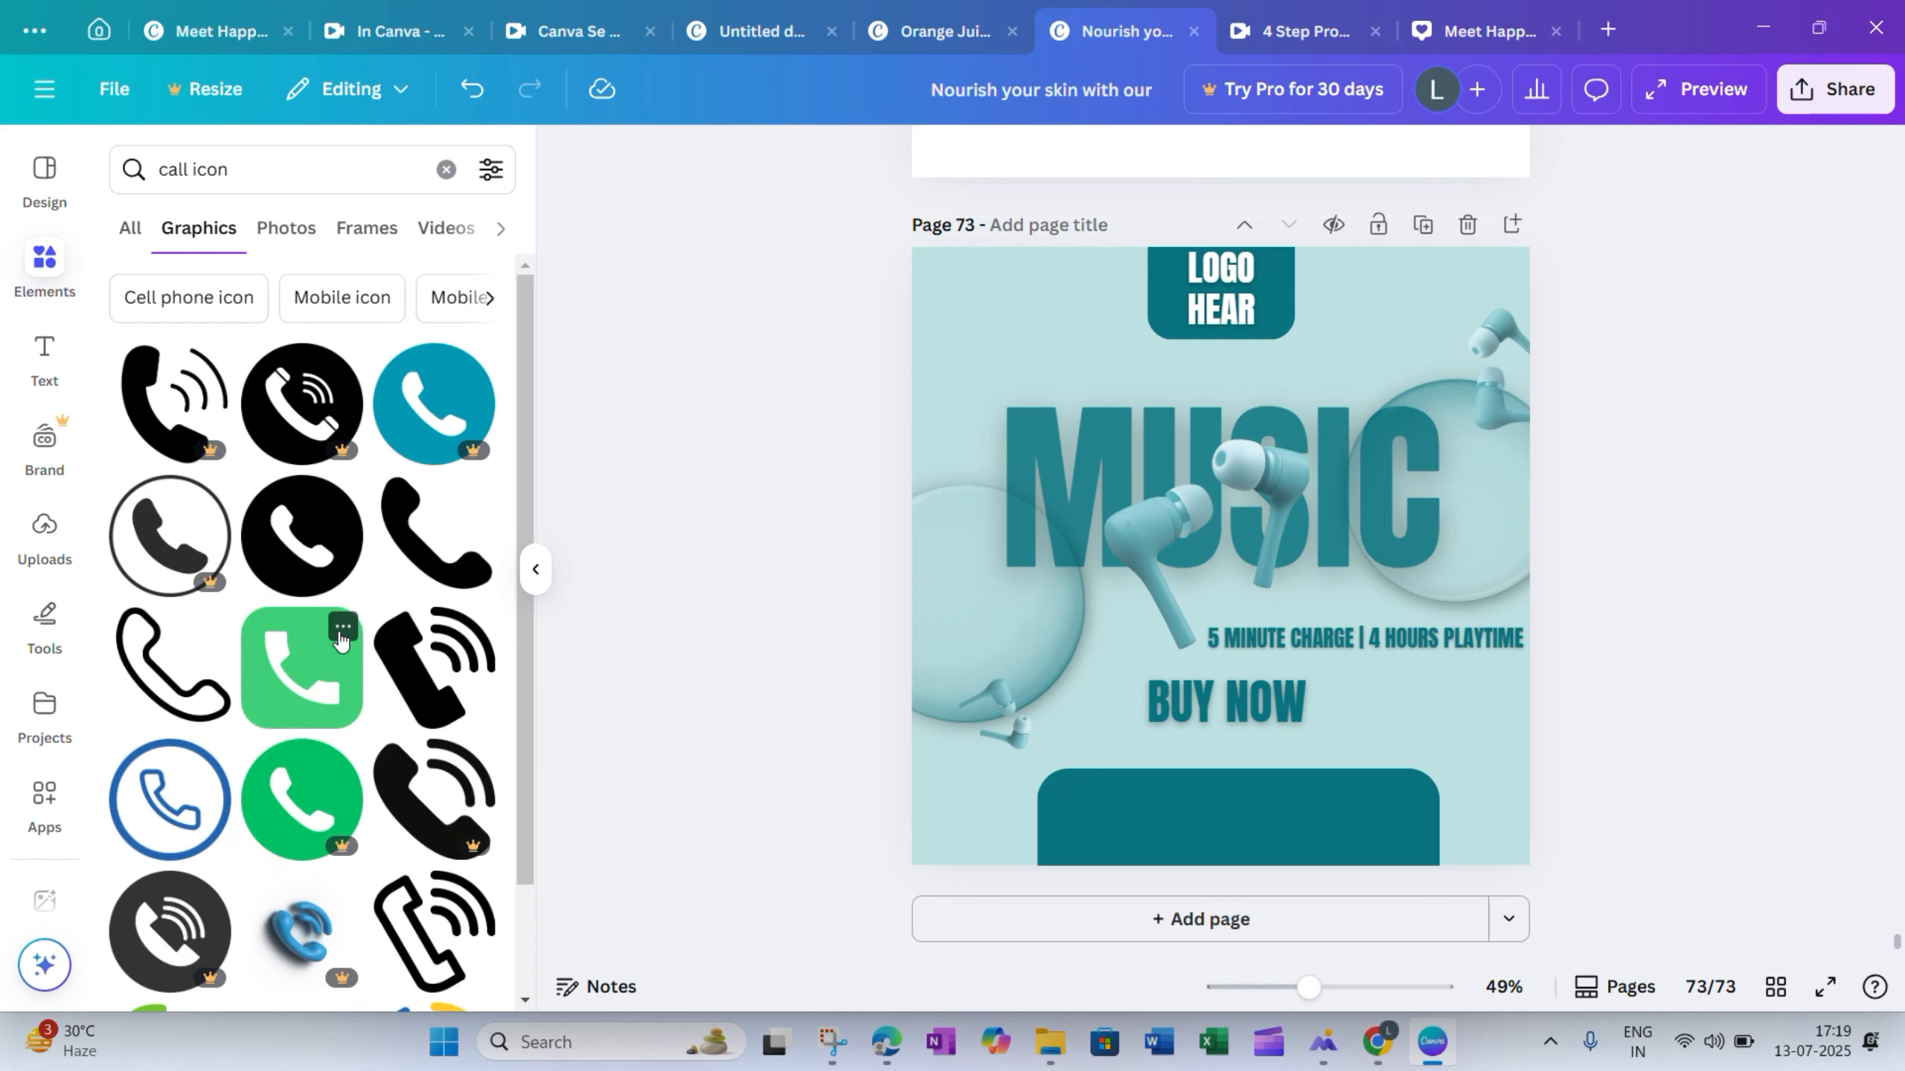
left_click(318, 686)
Colour the phone icon white, shrink it and place it at the left end of the bottom bar
left_click(1102, 159)
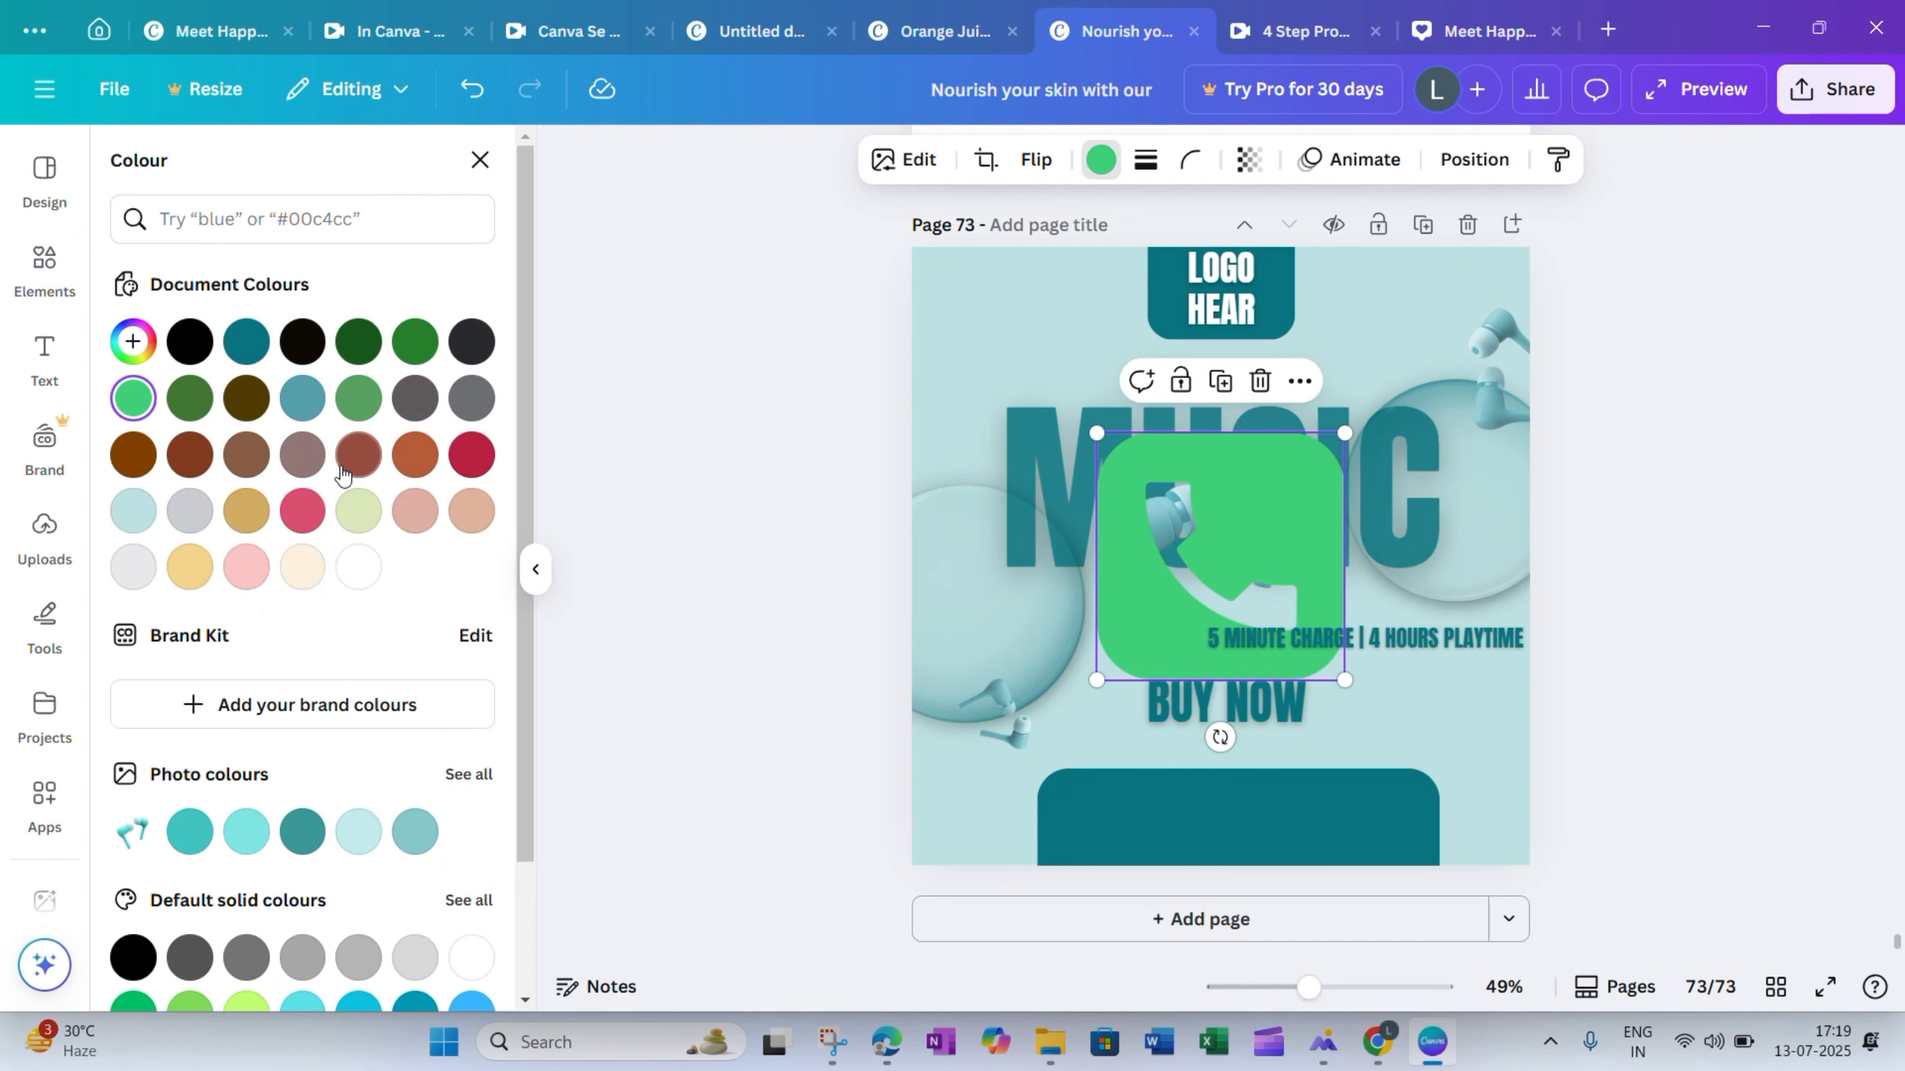
left_click(358, 566)
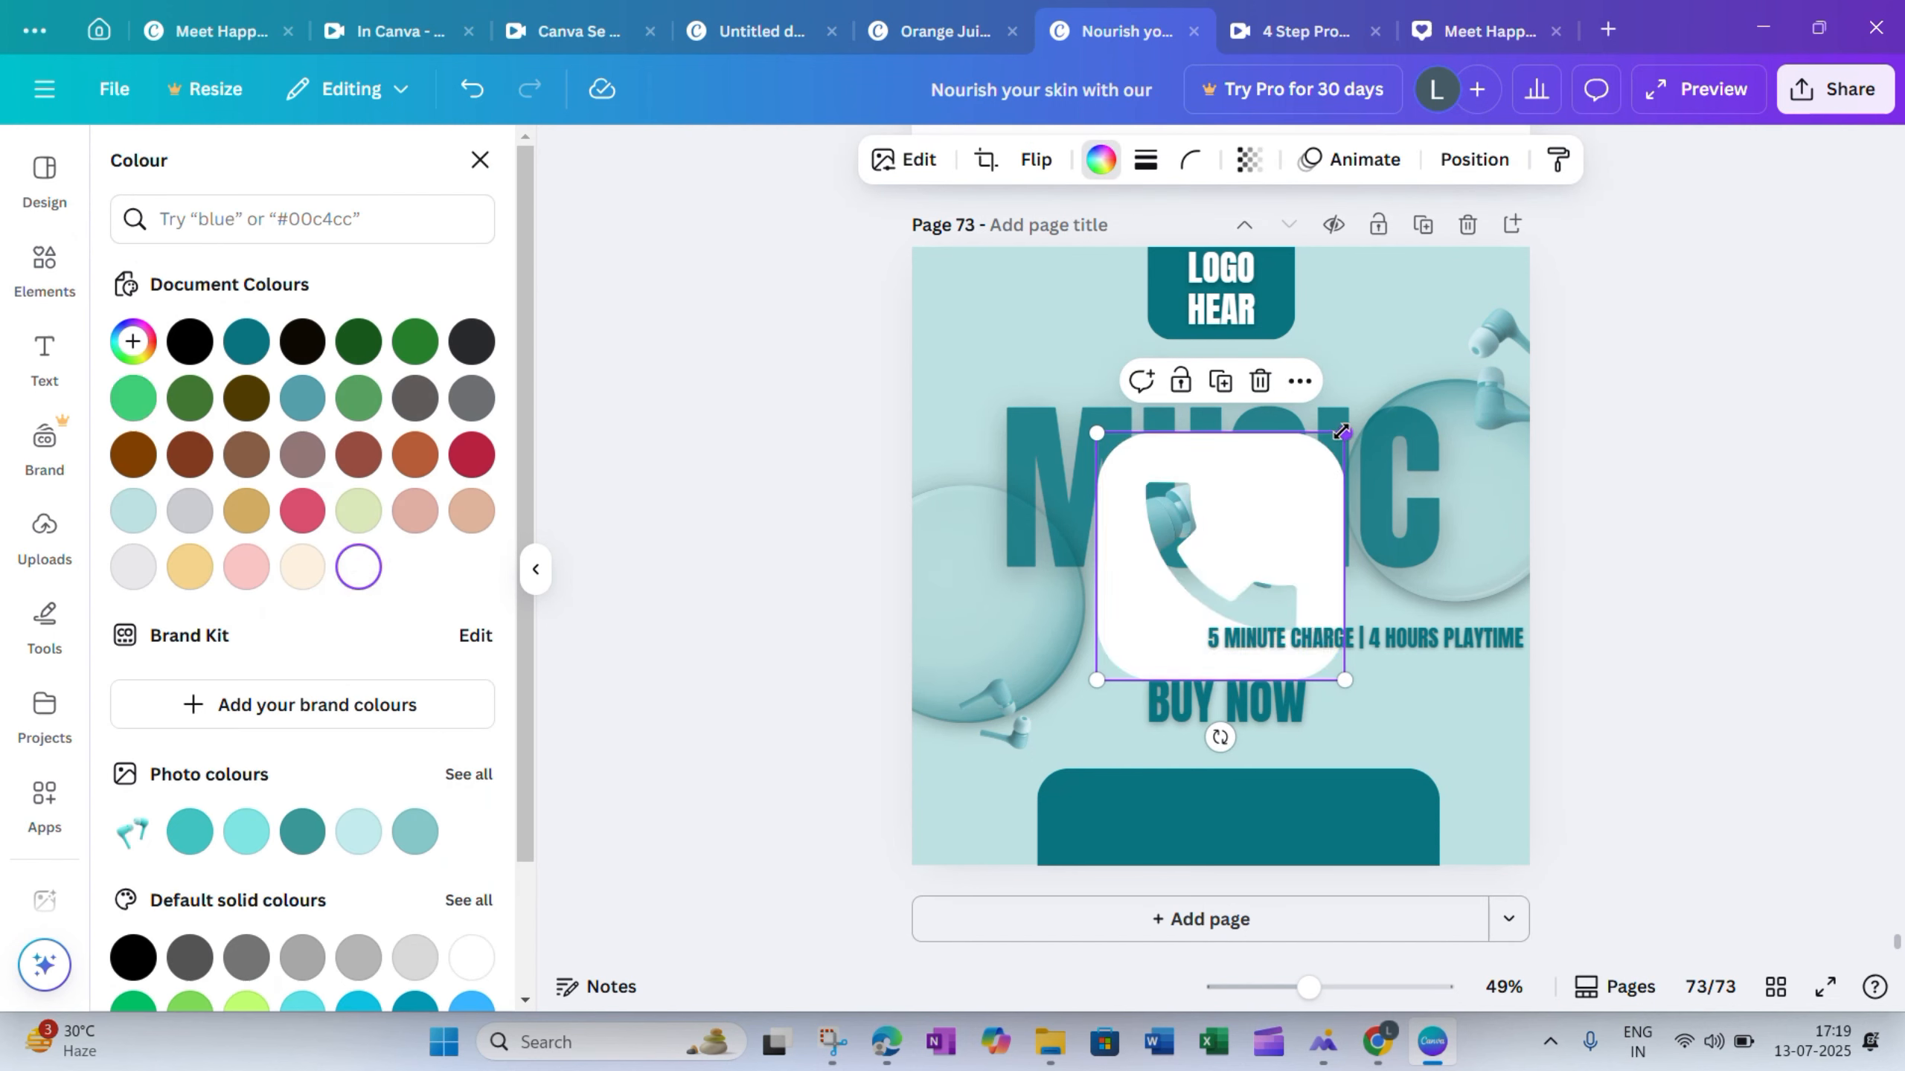
left_click_drag(1340, 431, 1010, 826)
scroll(1002, 857, "up", 3, "ctrl")
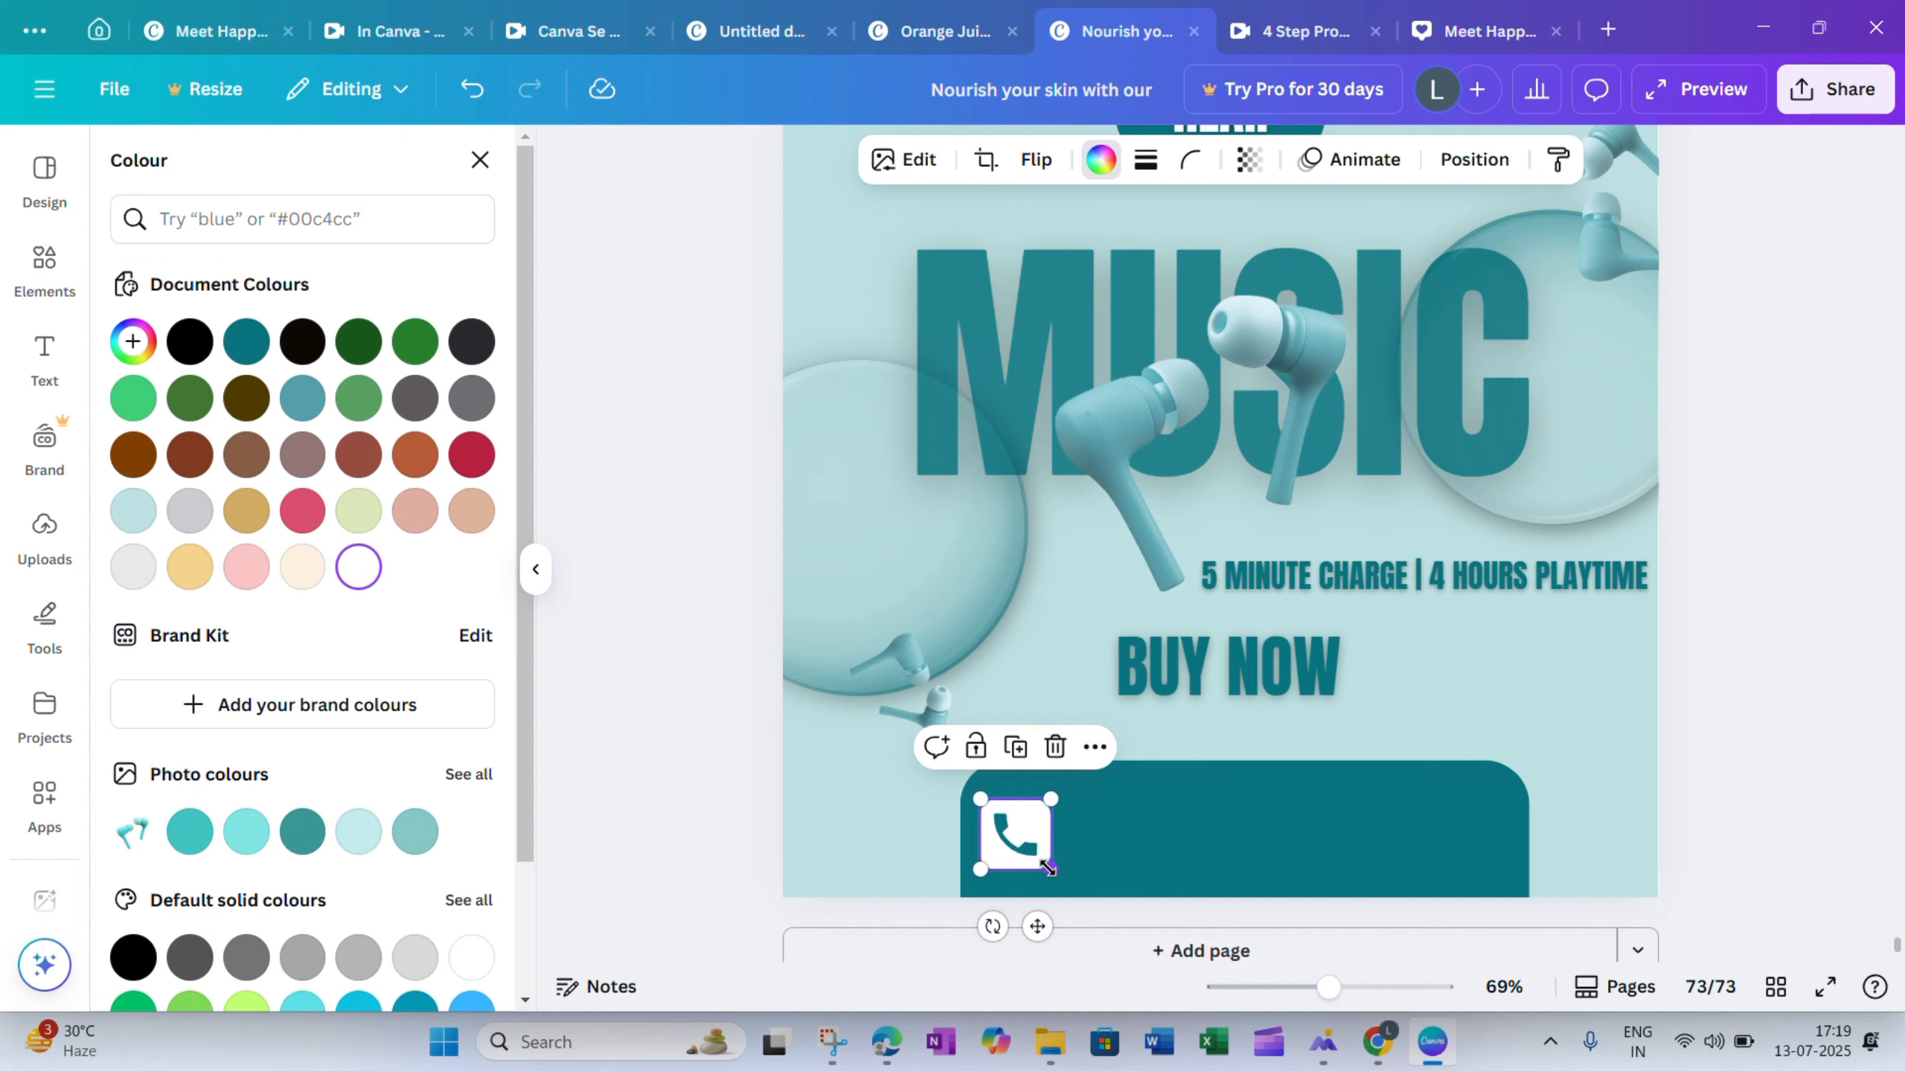
Add the text "More information call us" and place it beside the phone icon in the bottom bar
key("t")
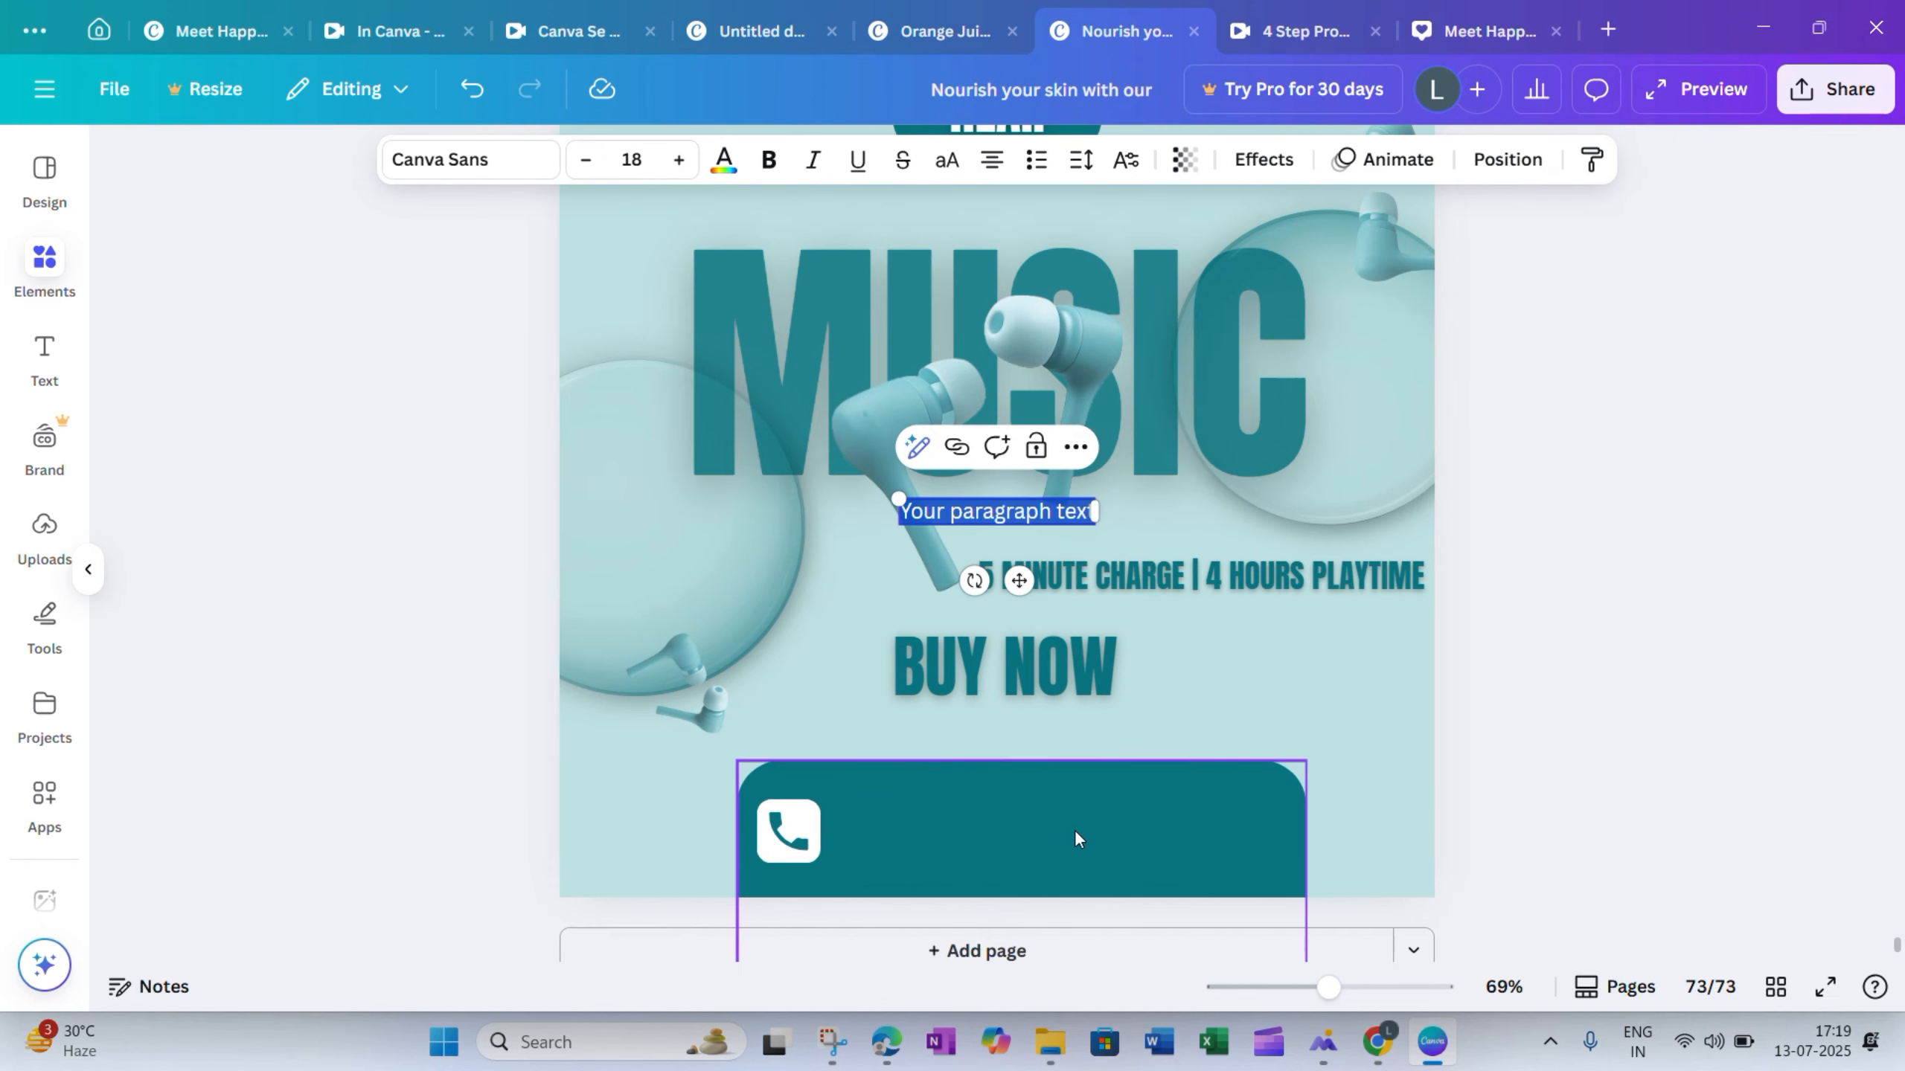
type("More information call us")
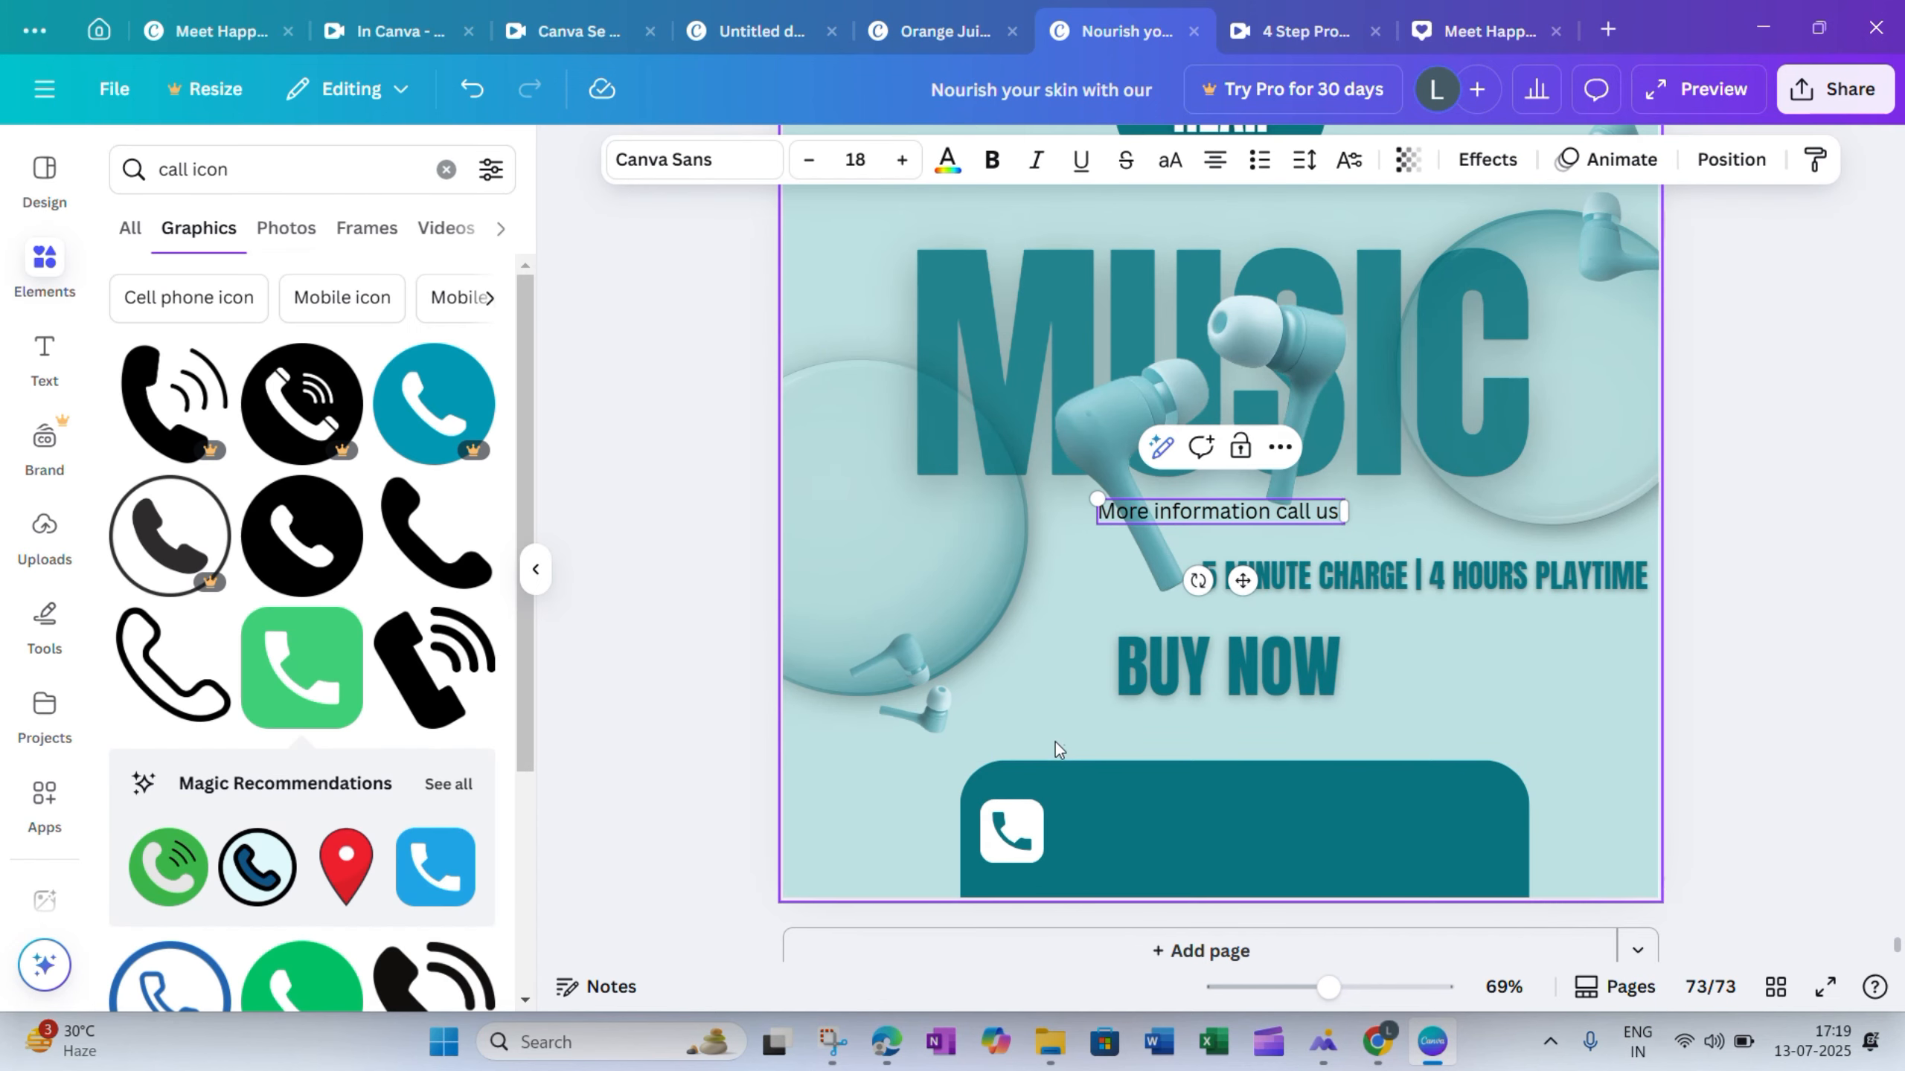
left_click_drag(1242, 580, 1202, 894)
Make the "More information call us" line bold and colour it white
double_click(1198, 818)
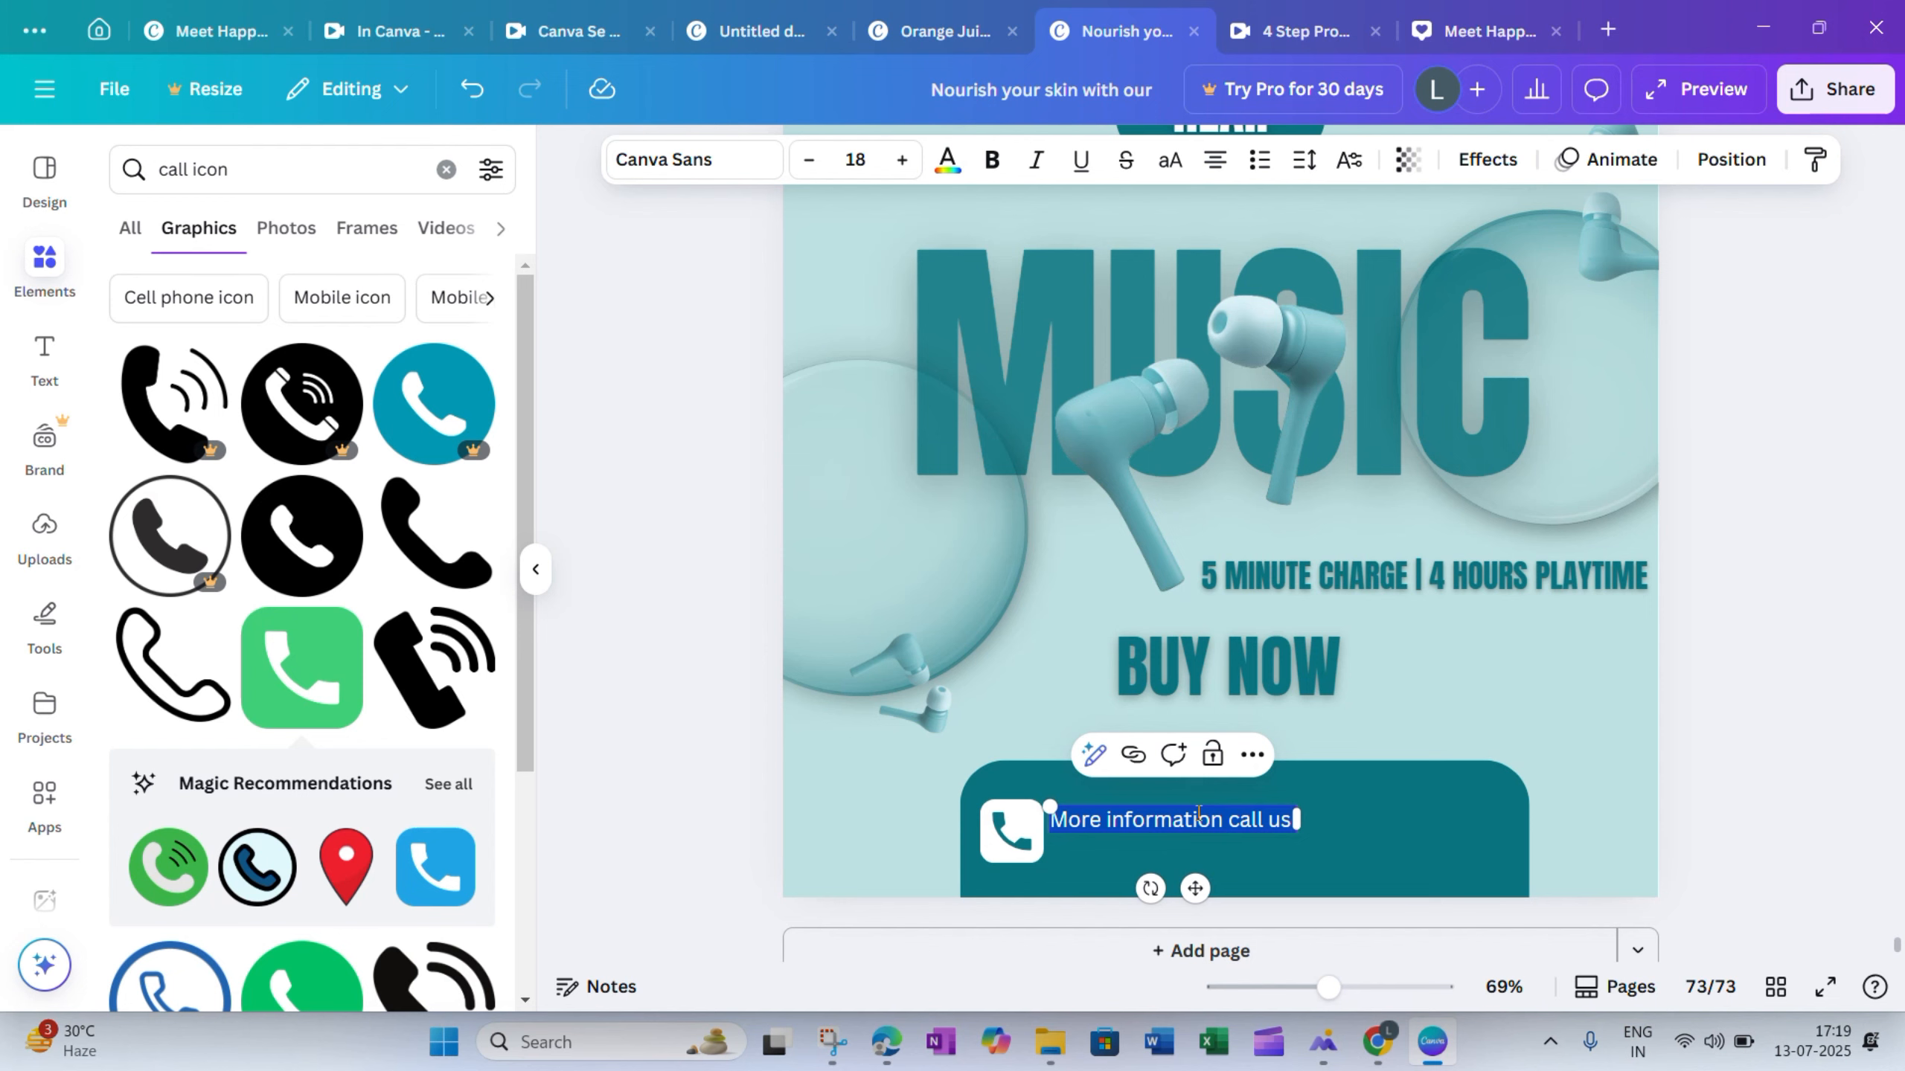
key("ctrl+b")
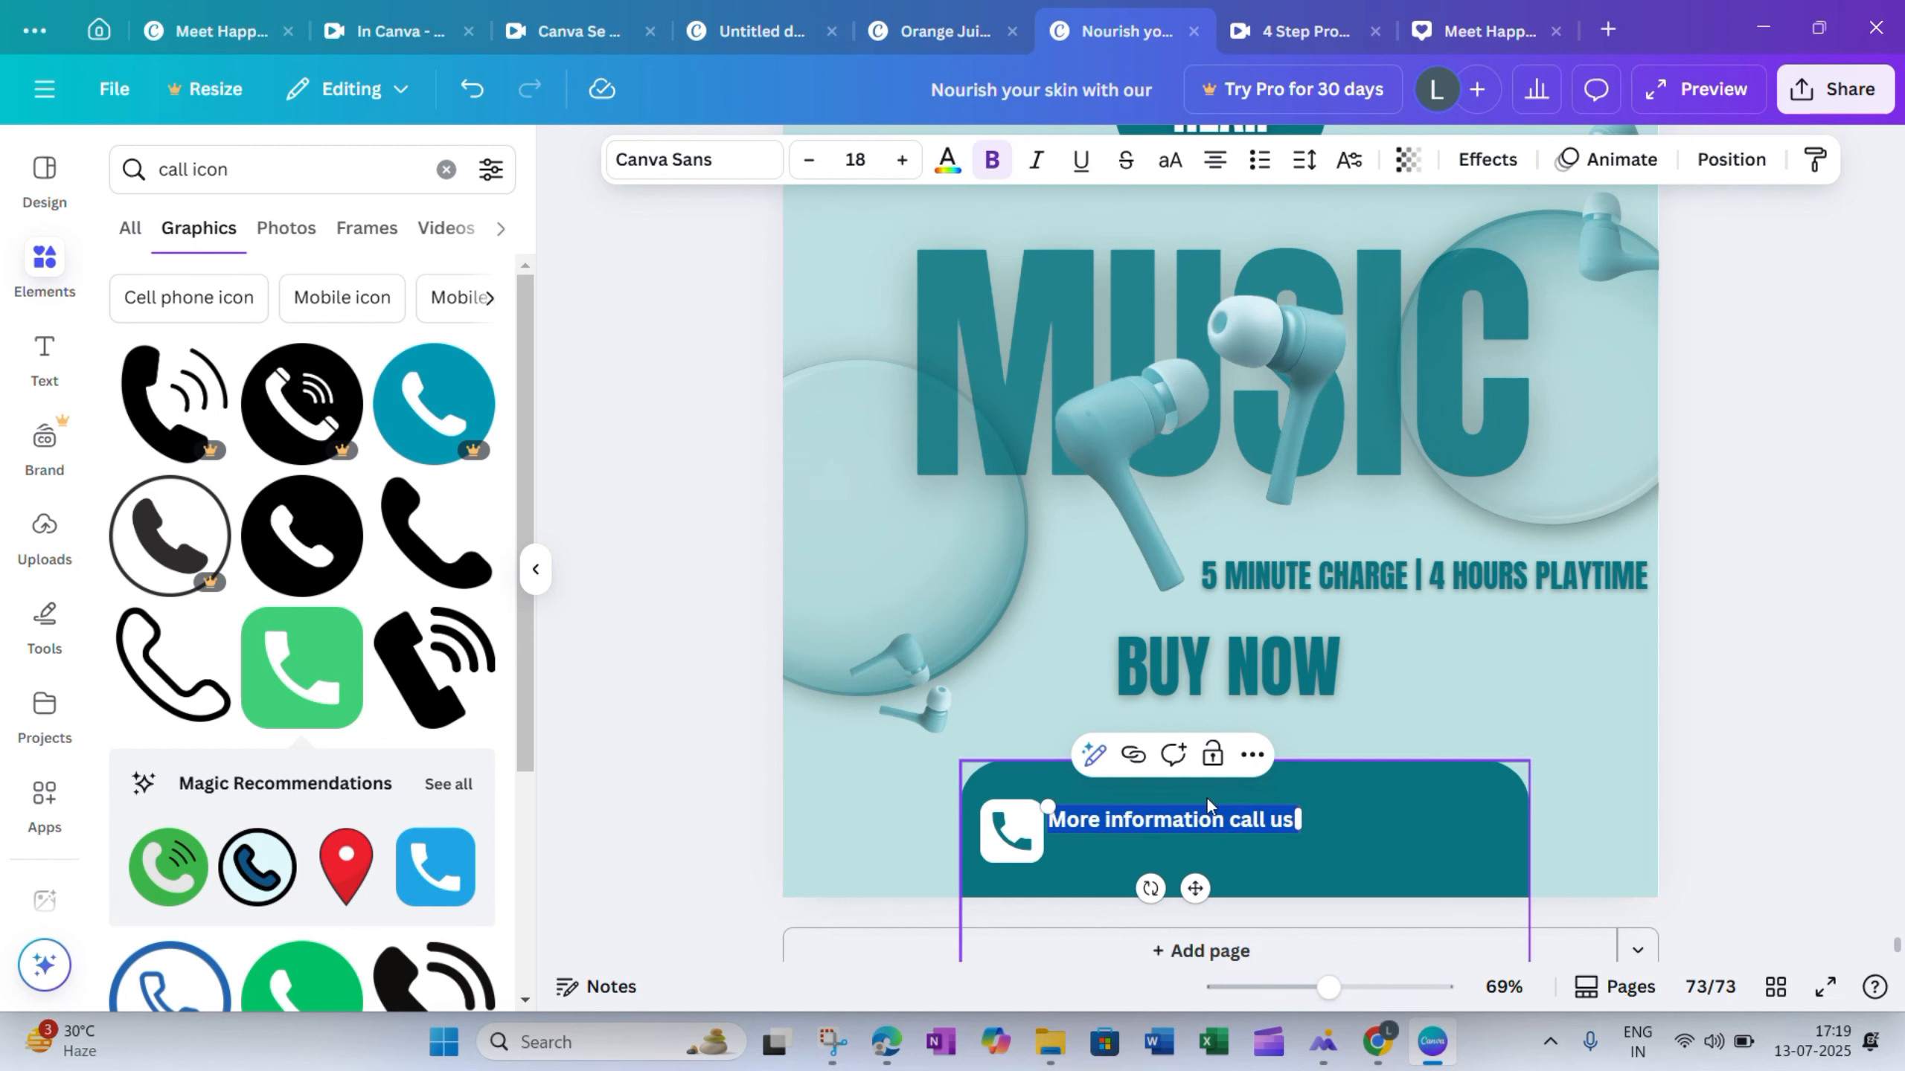
left_click(946, 167)
left_click(292, 573)
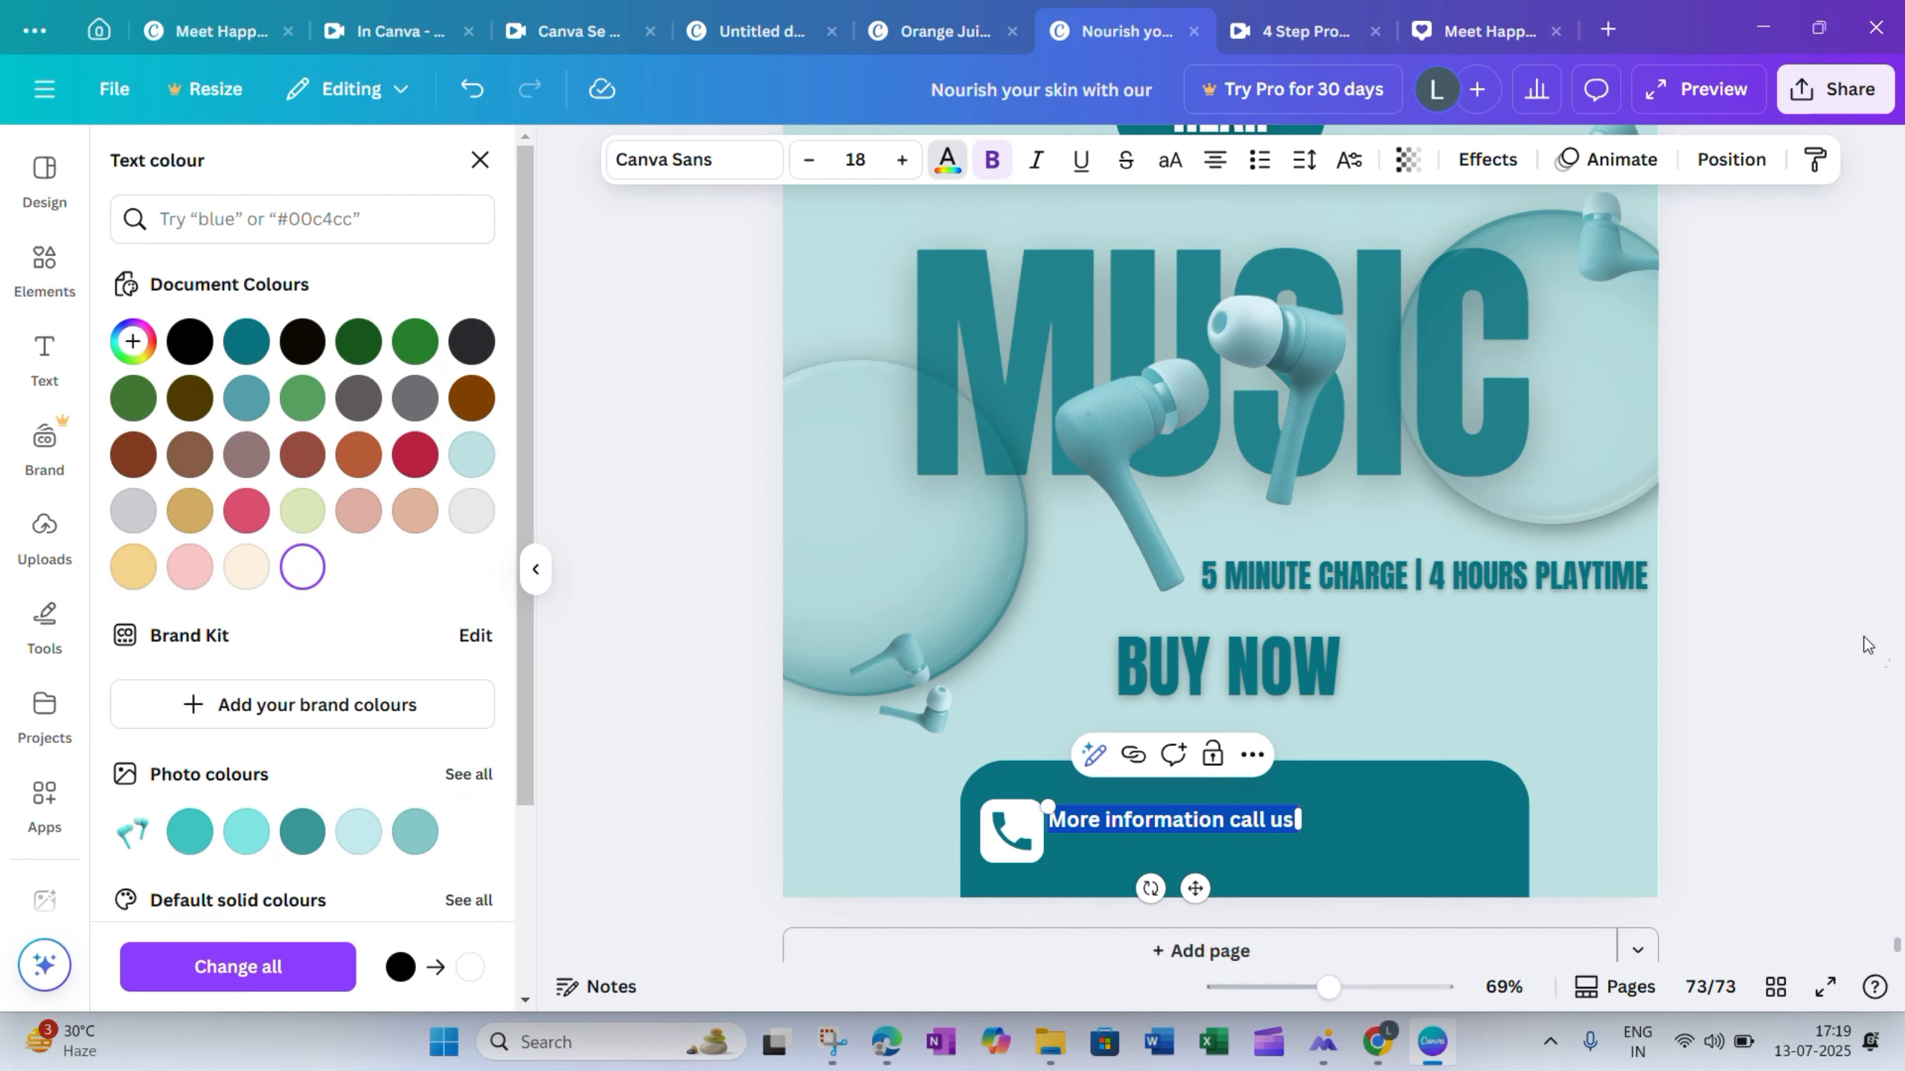
left_click(1866, 652)
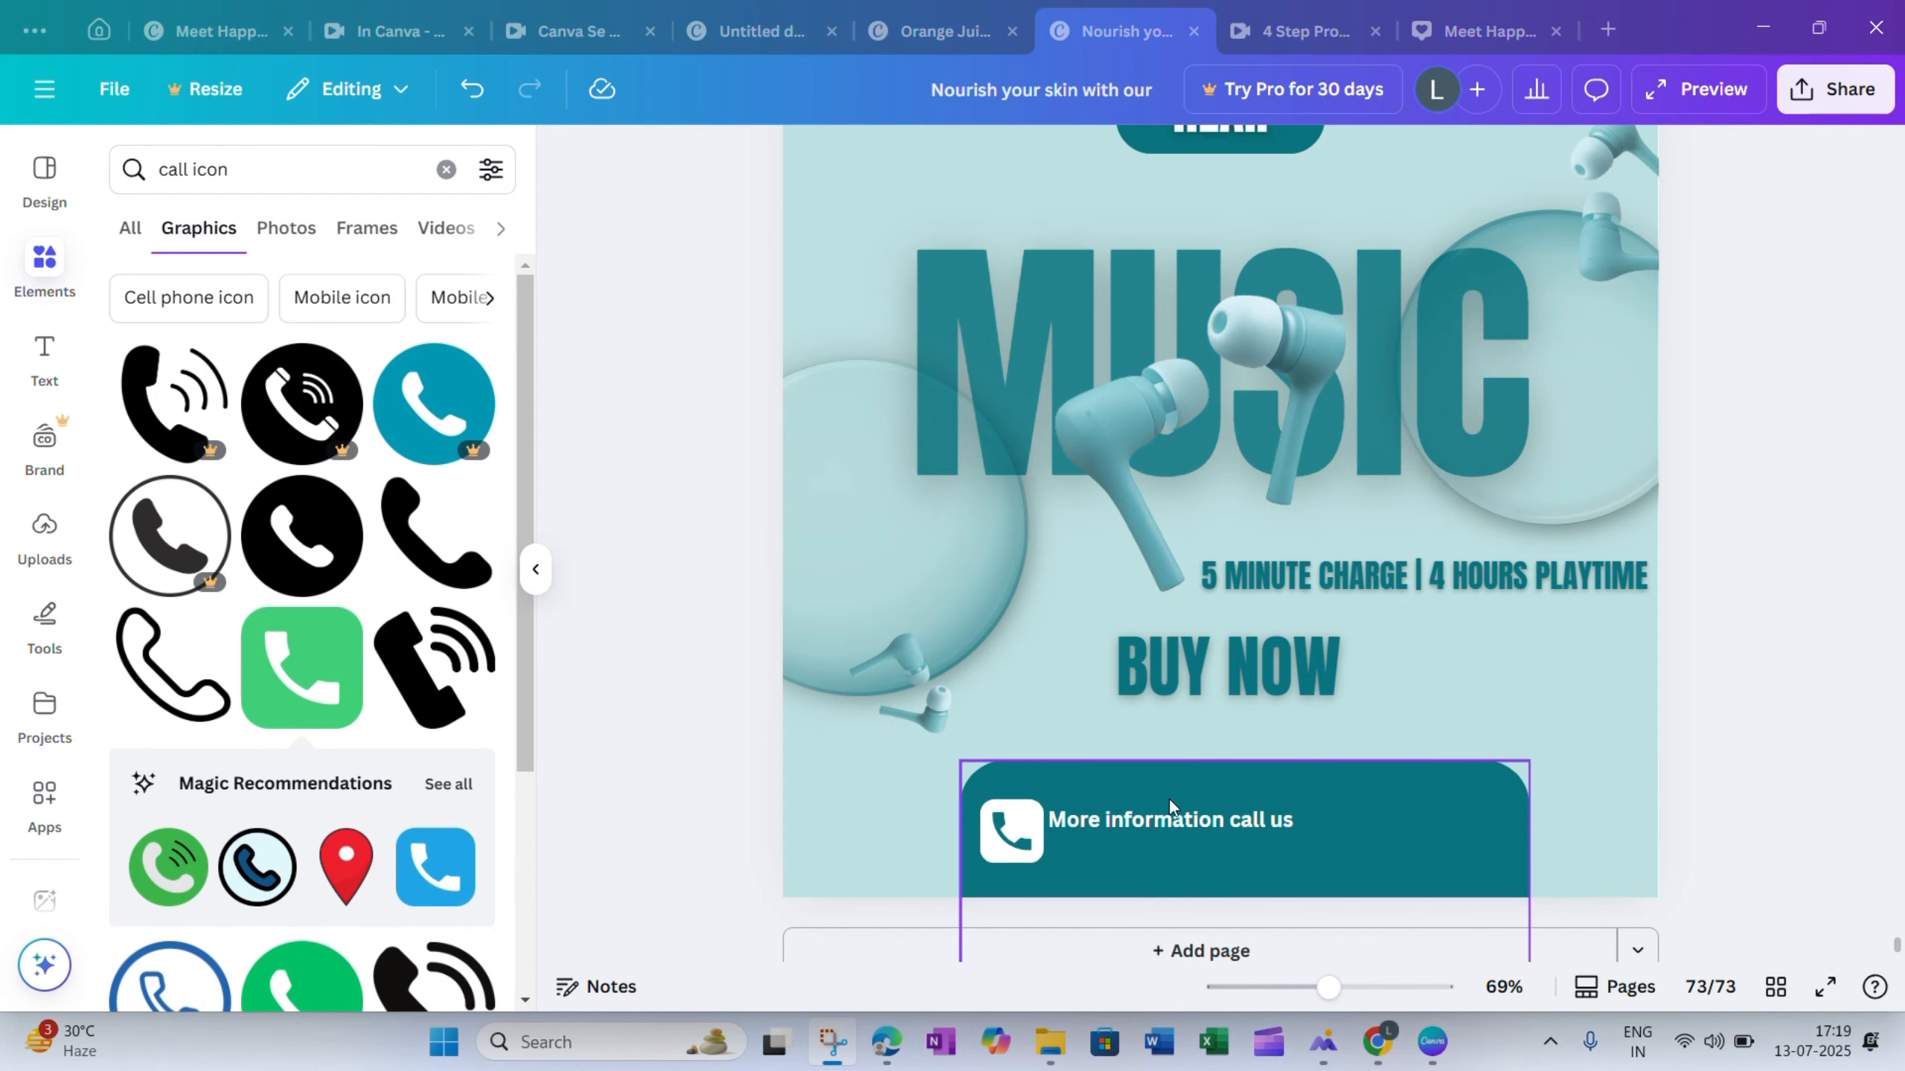
Paste the contact phone number as white text, place it under "More information call us" and enlarge it slightly
left_click(1176, 845)
key("t")
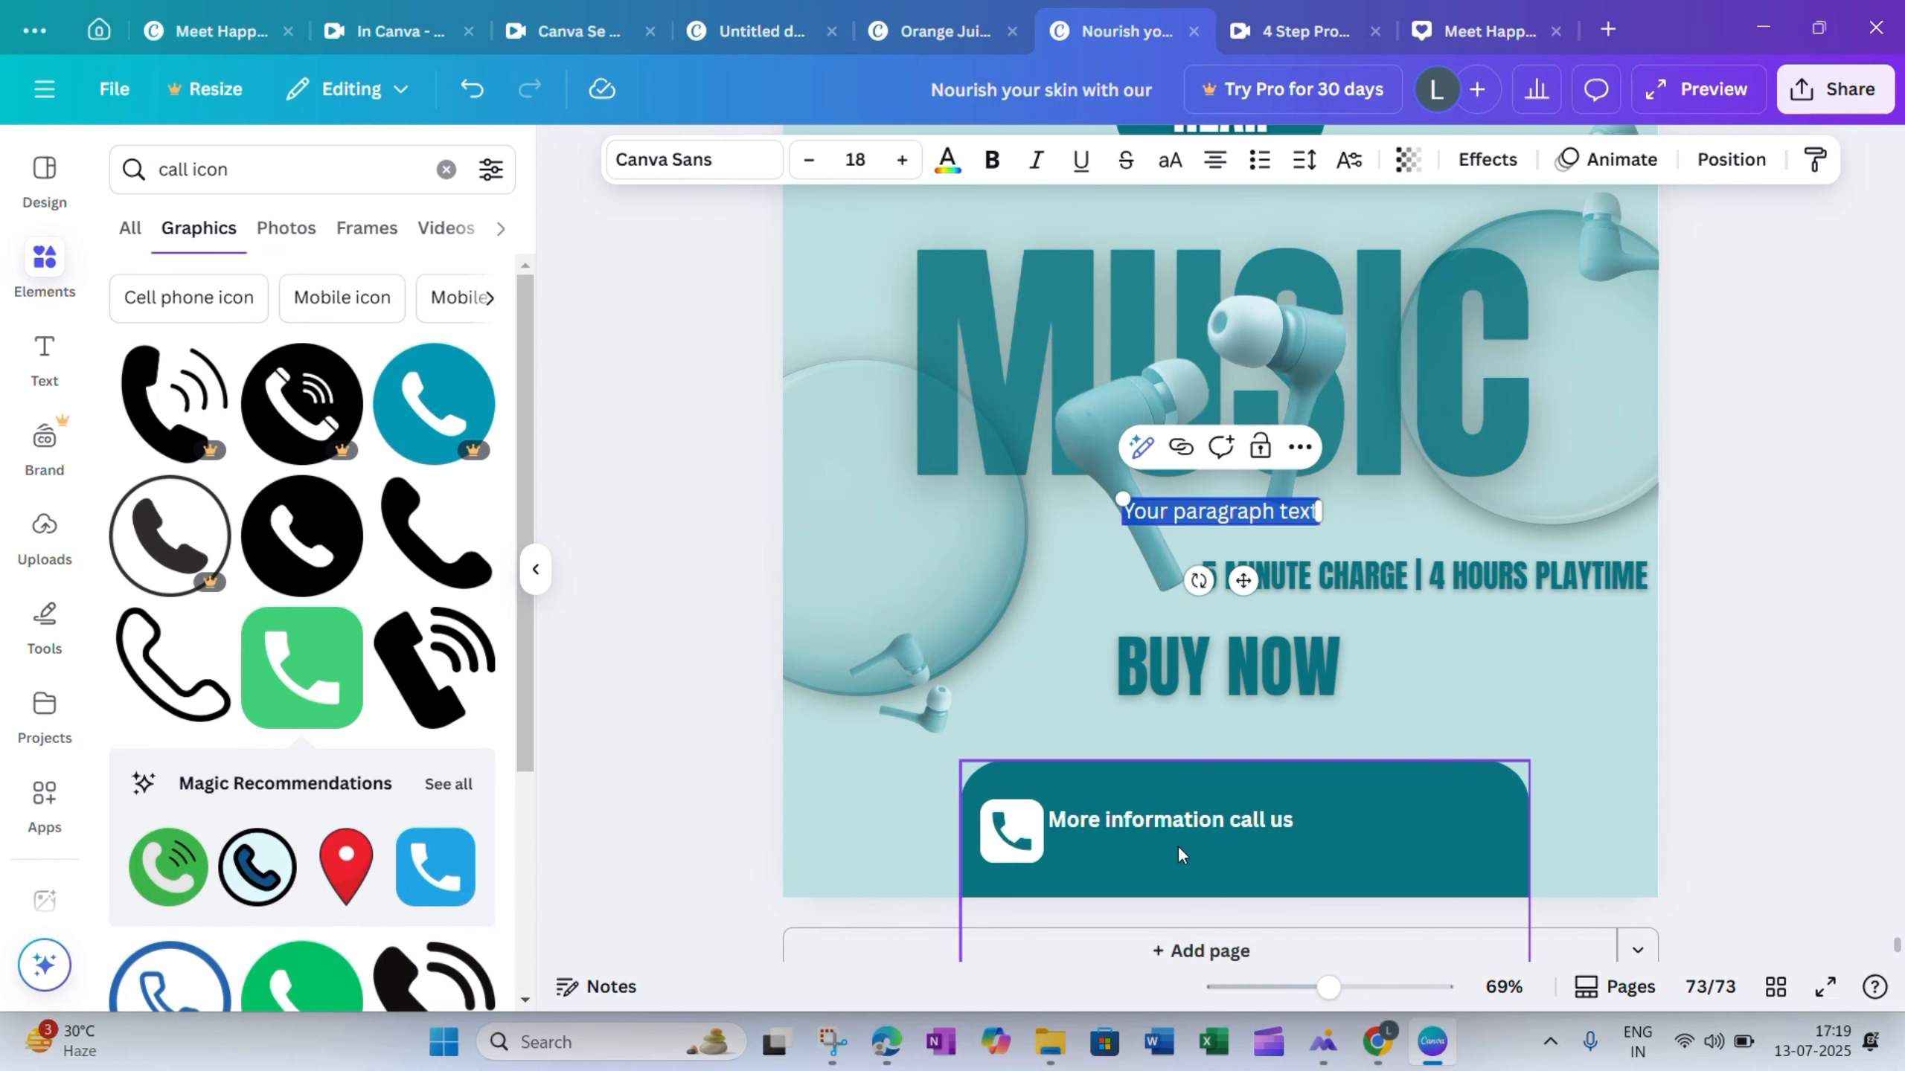
key("ctrl+v")
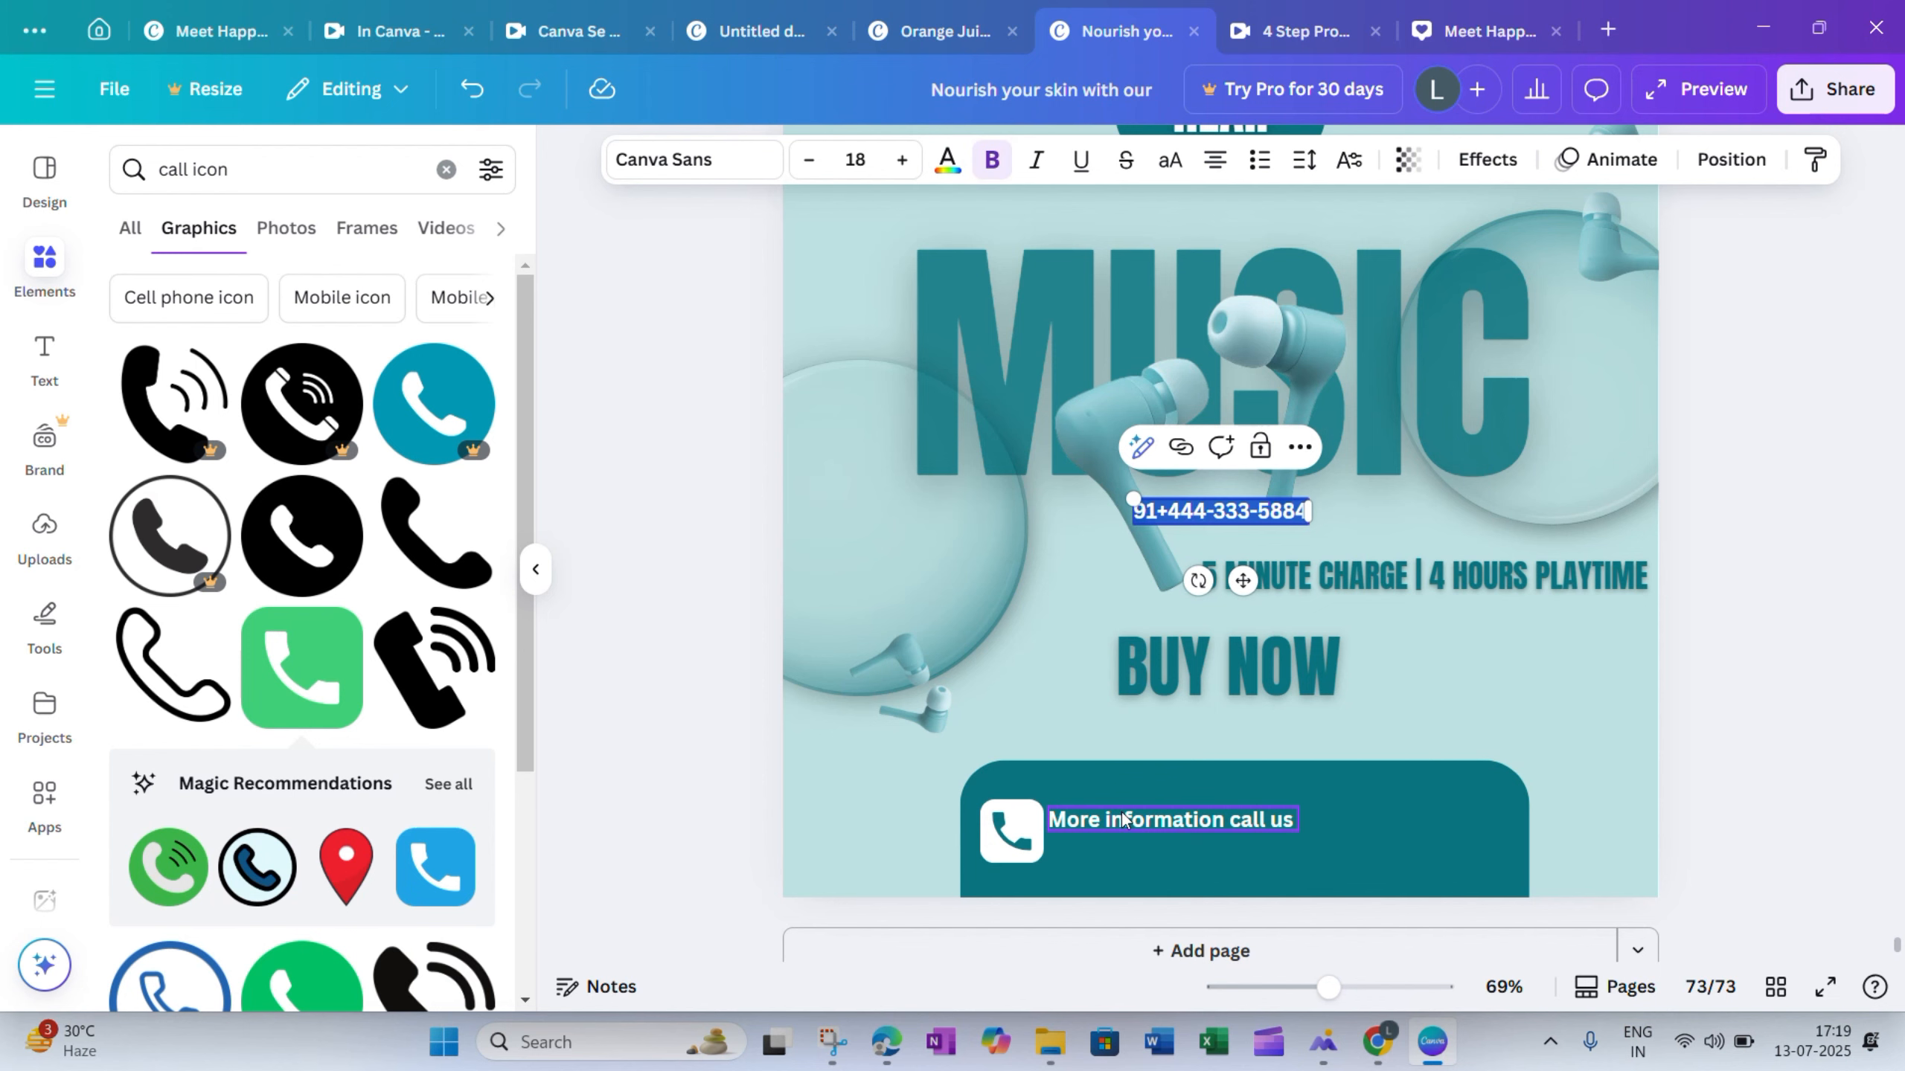
left_click(947, 160)
left_click(302, 566)
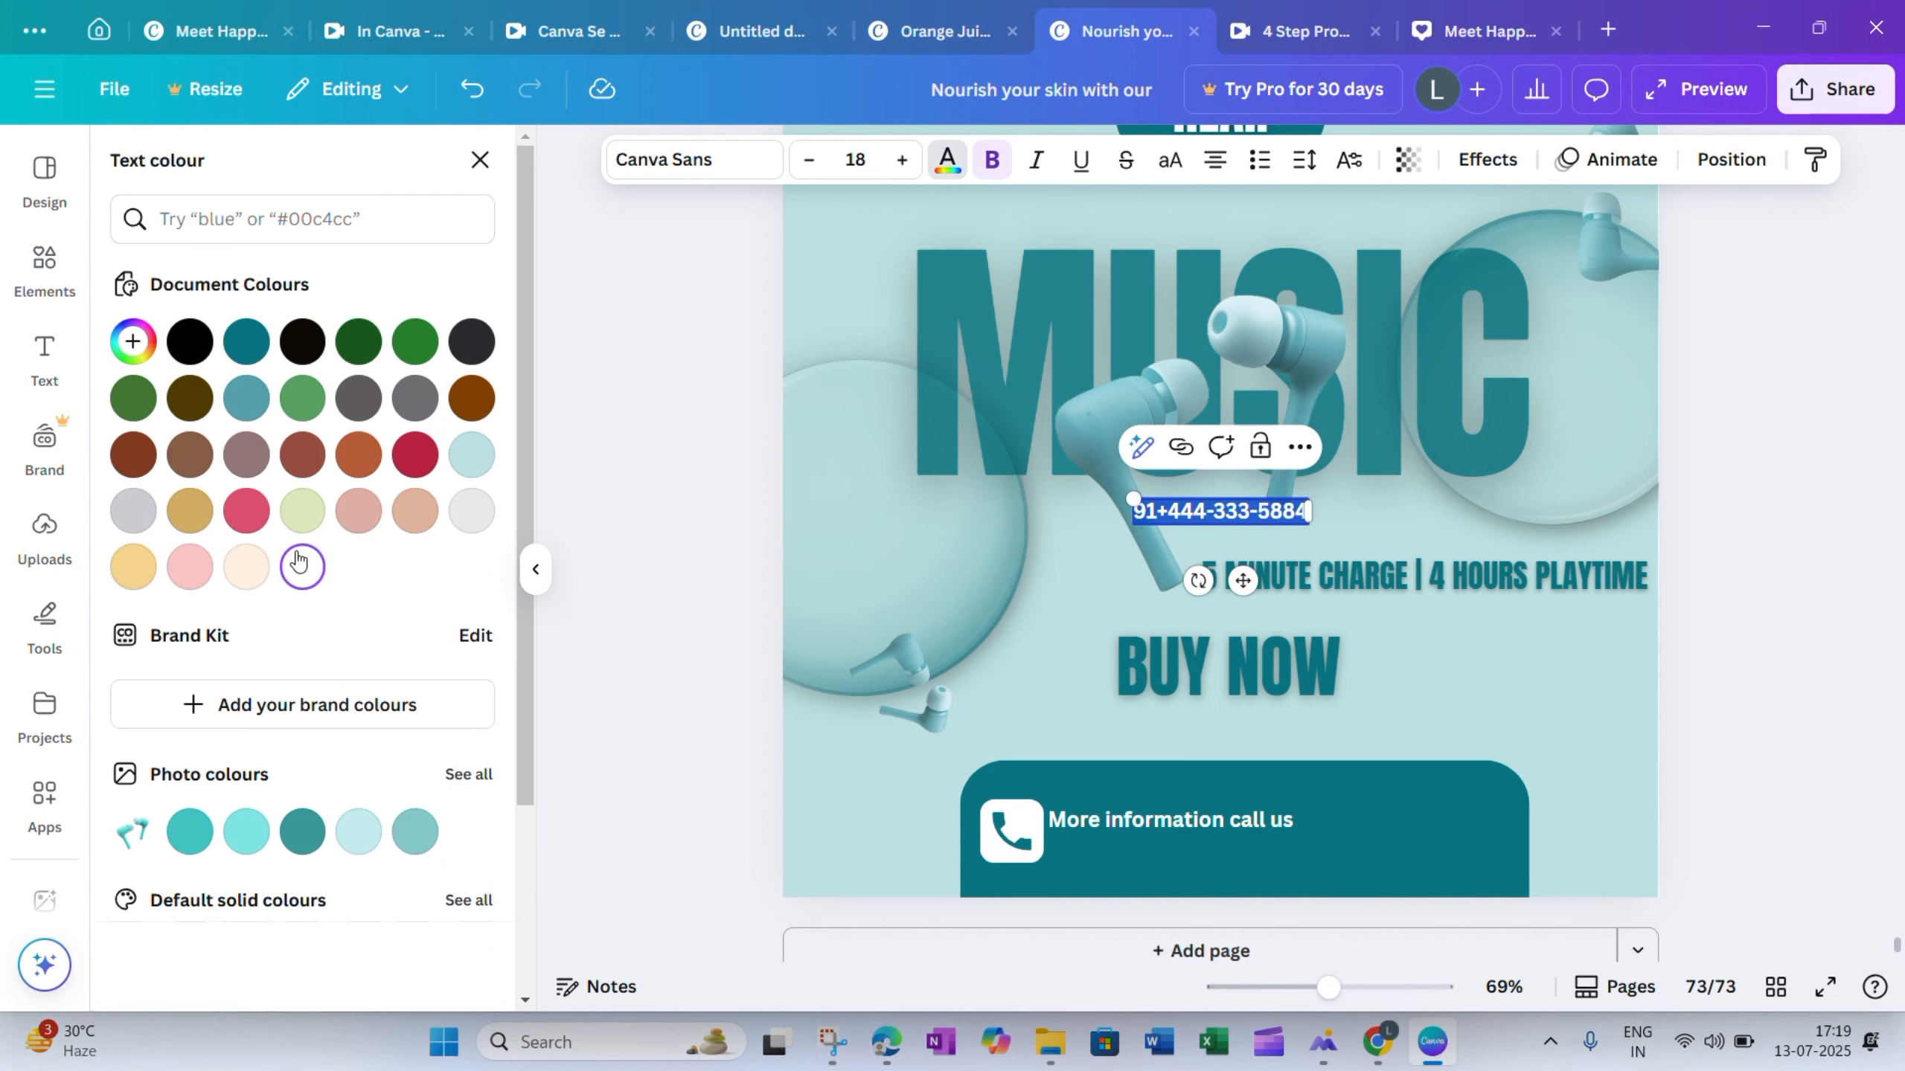
left_click_drag(1246, 580, 1180, 912)
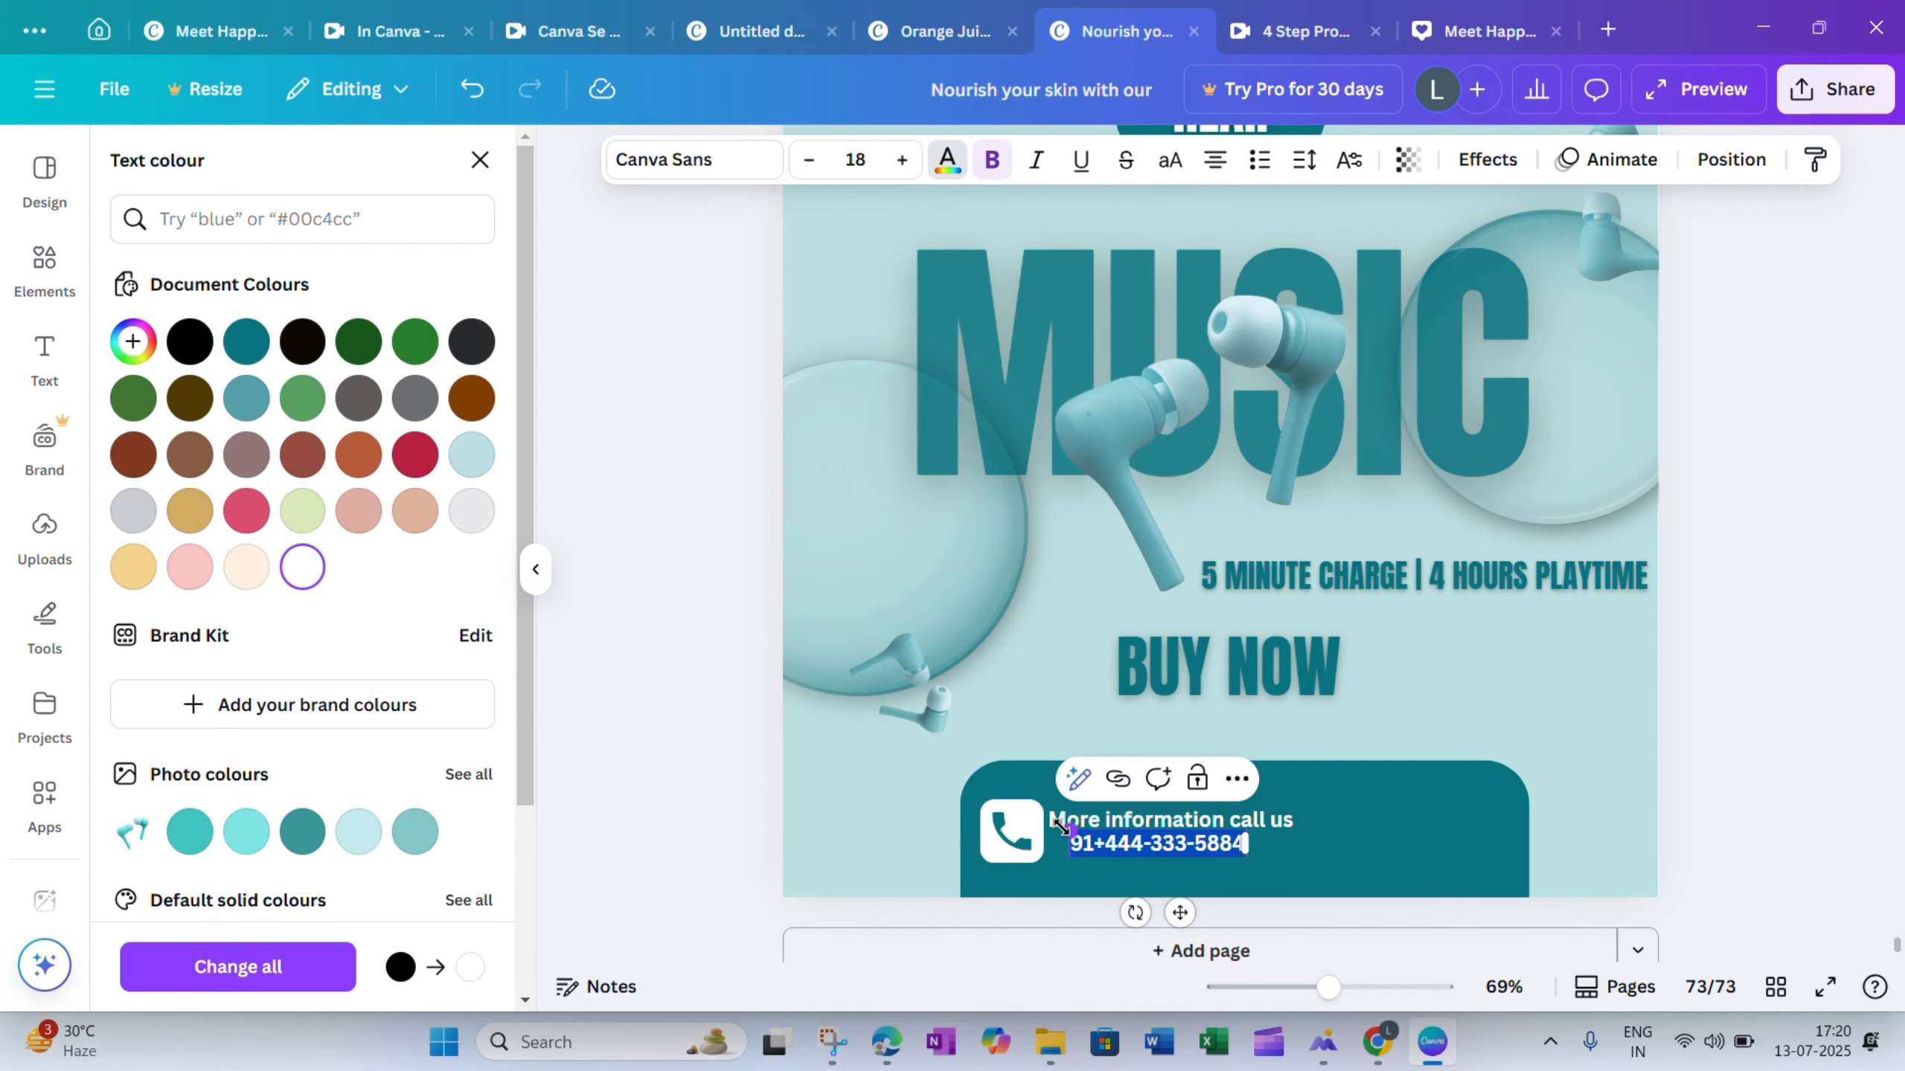
left_click_drag(1062, 828, 1021, 823)
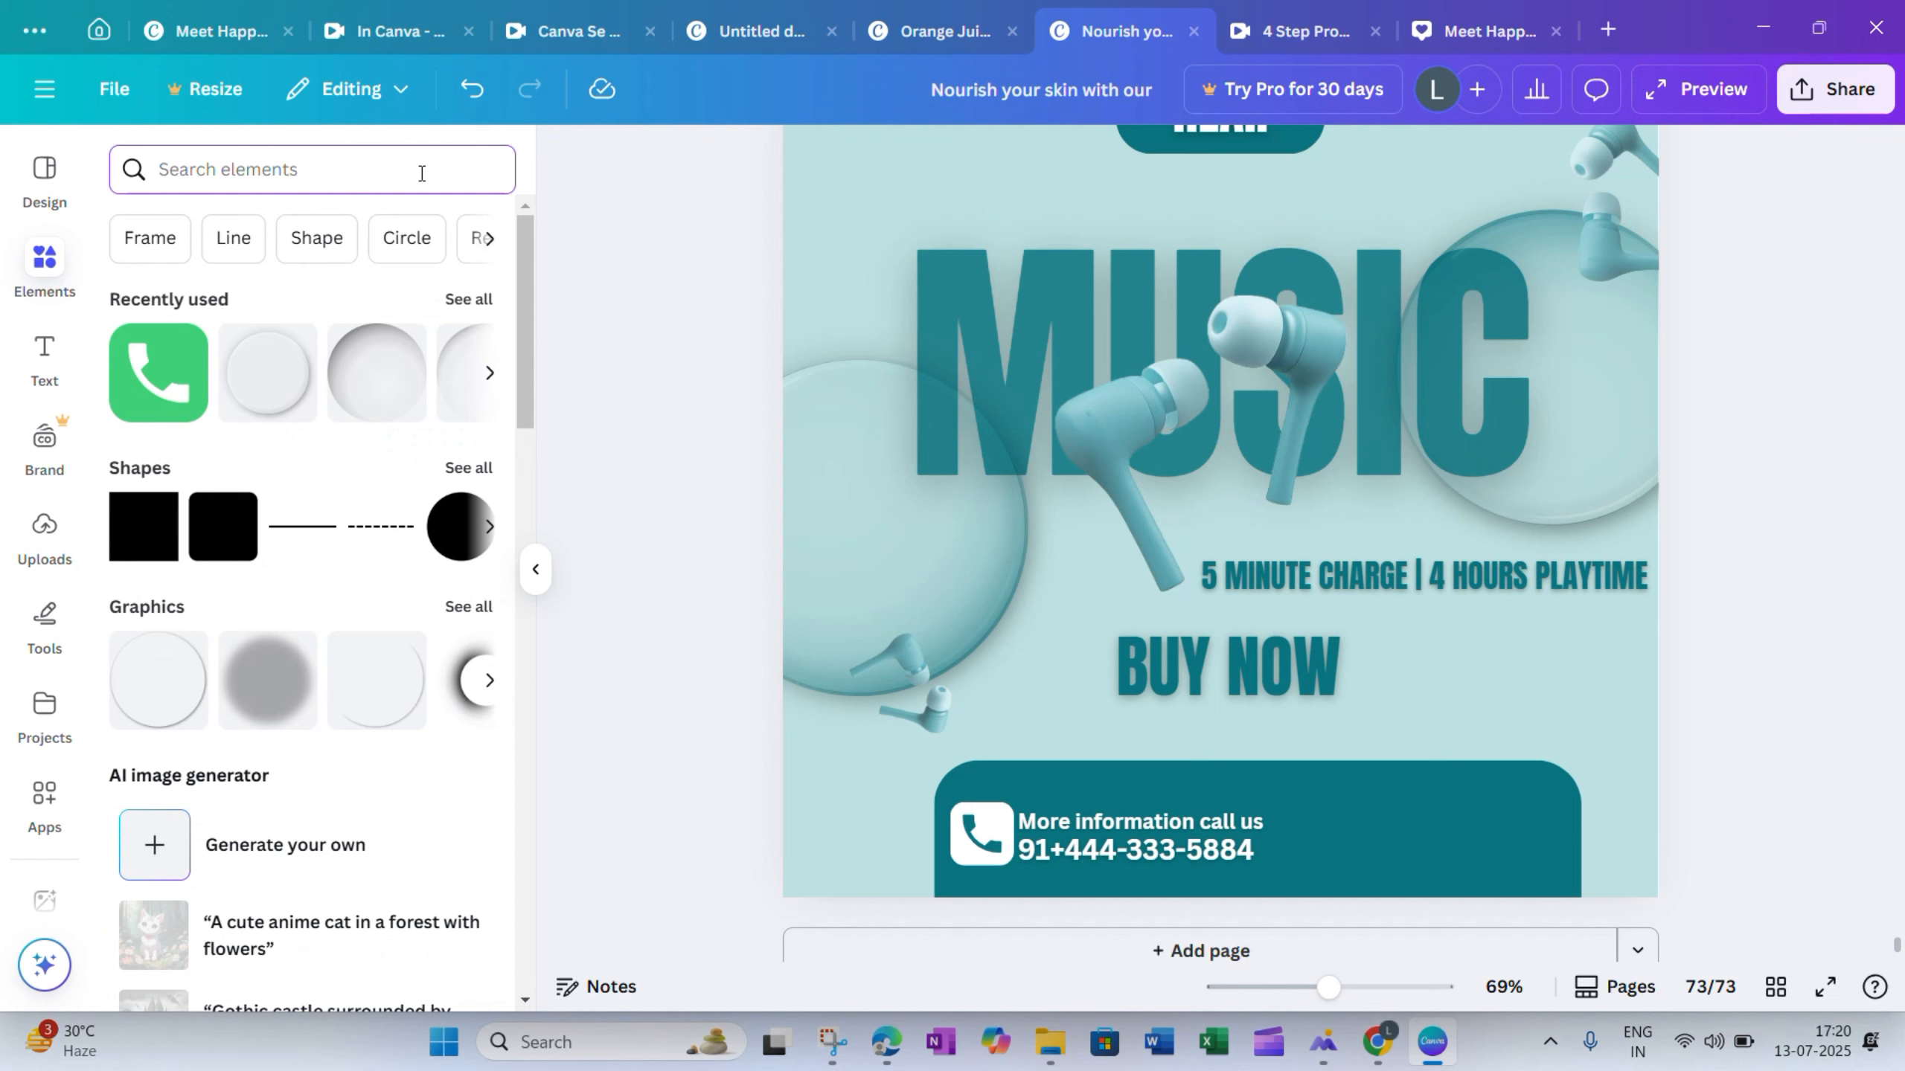
Search the element graphics for "bronser icon" and insert the dark free globe icon
left_click(422, 173)
type("B")
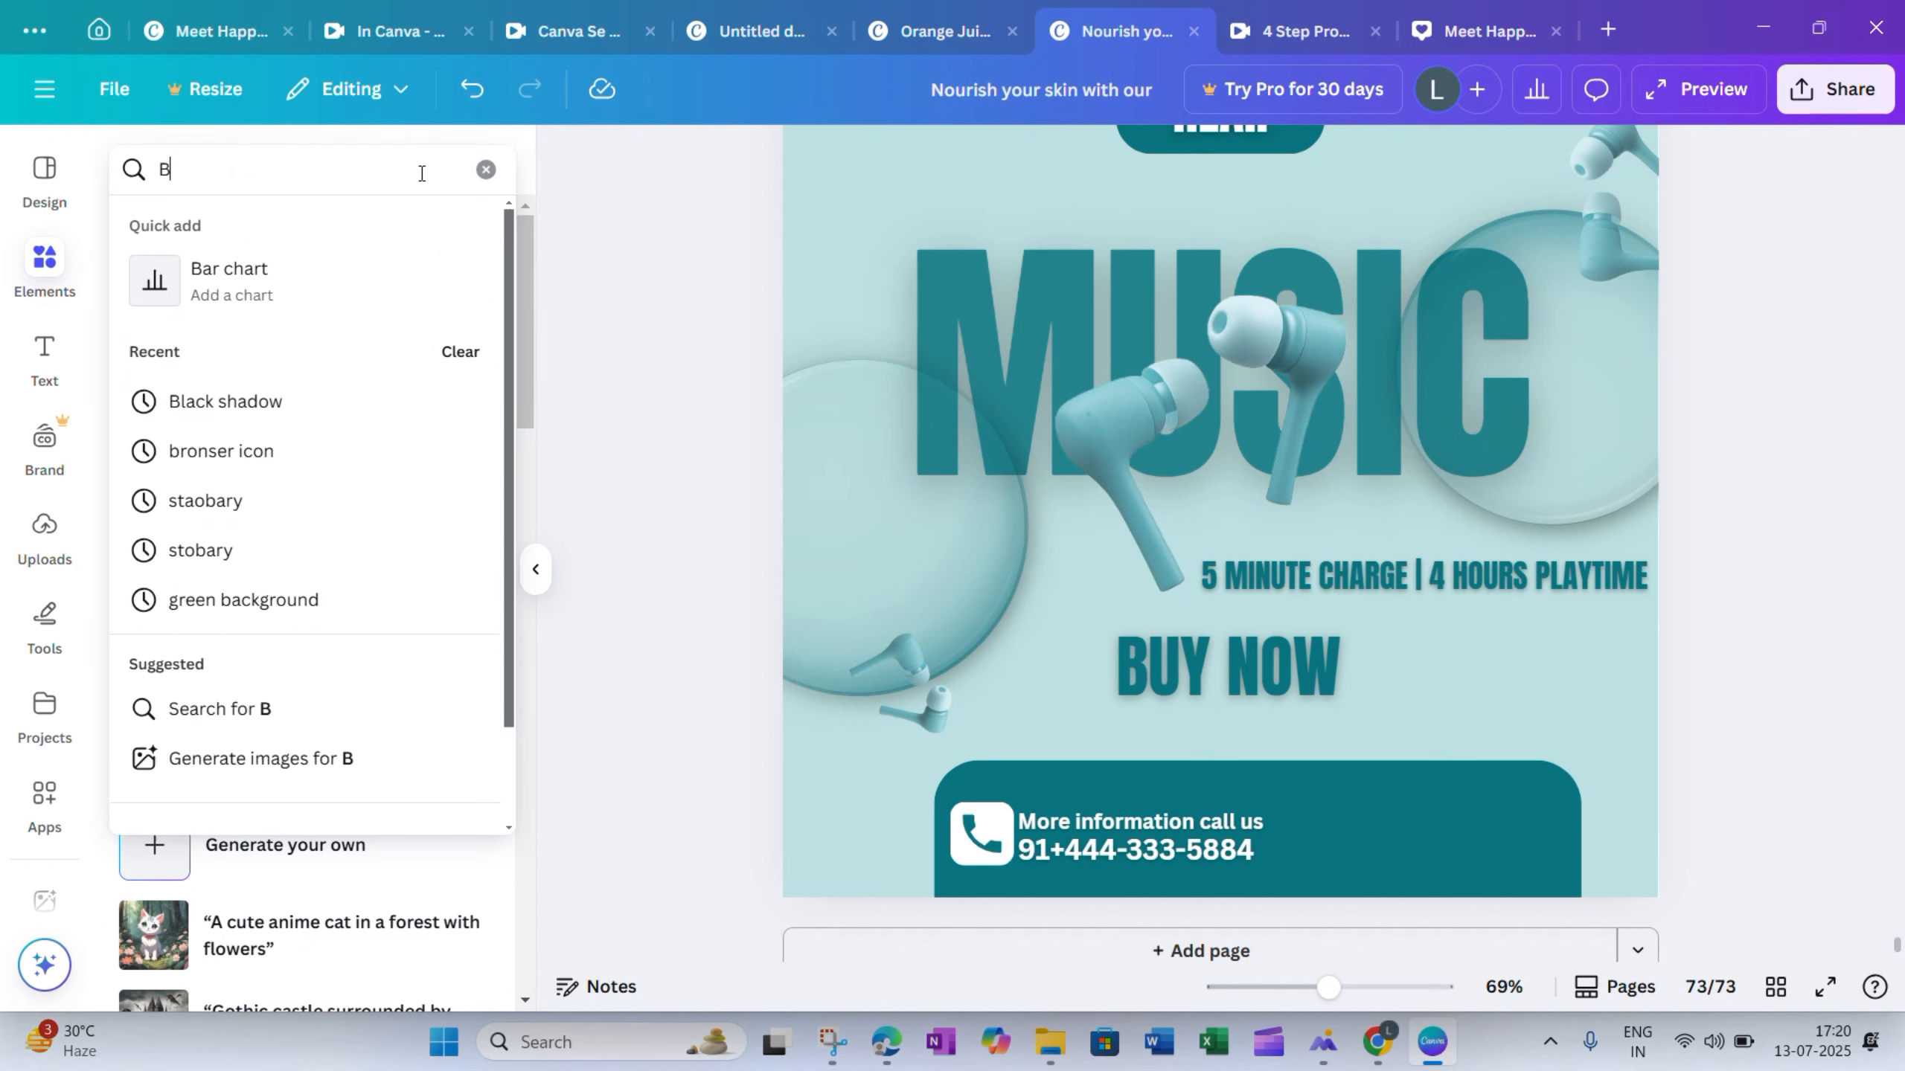
left_click(339, 450)
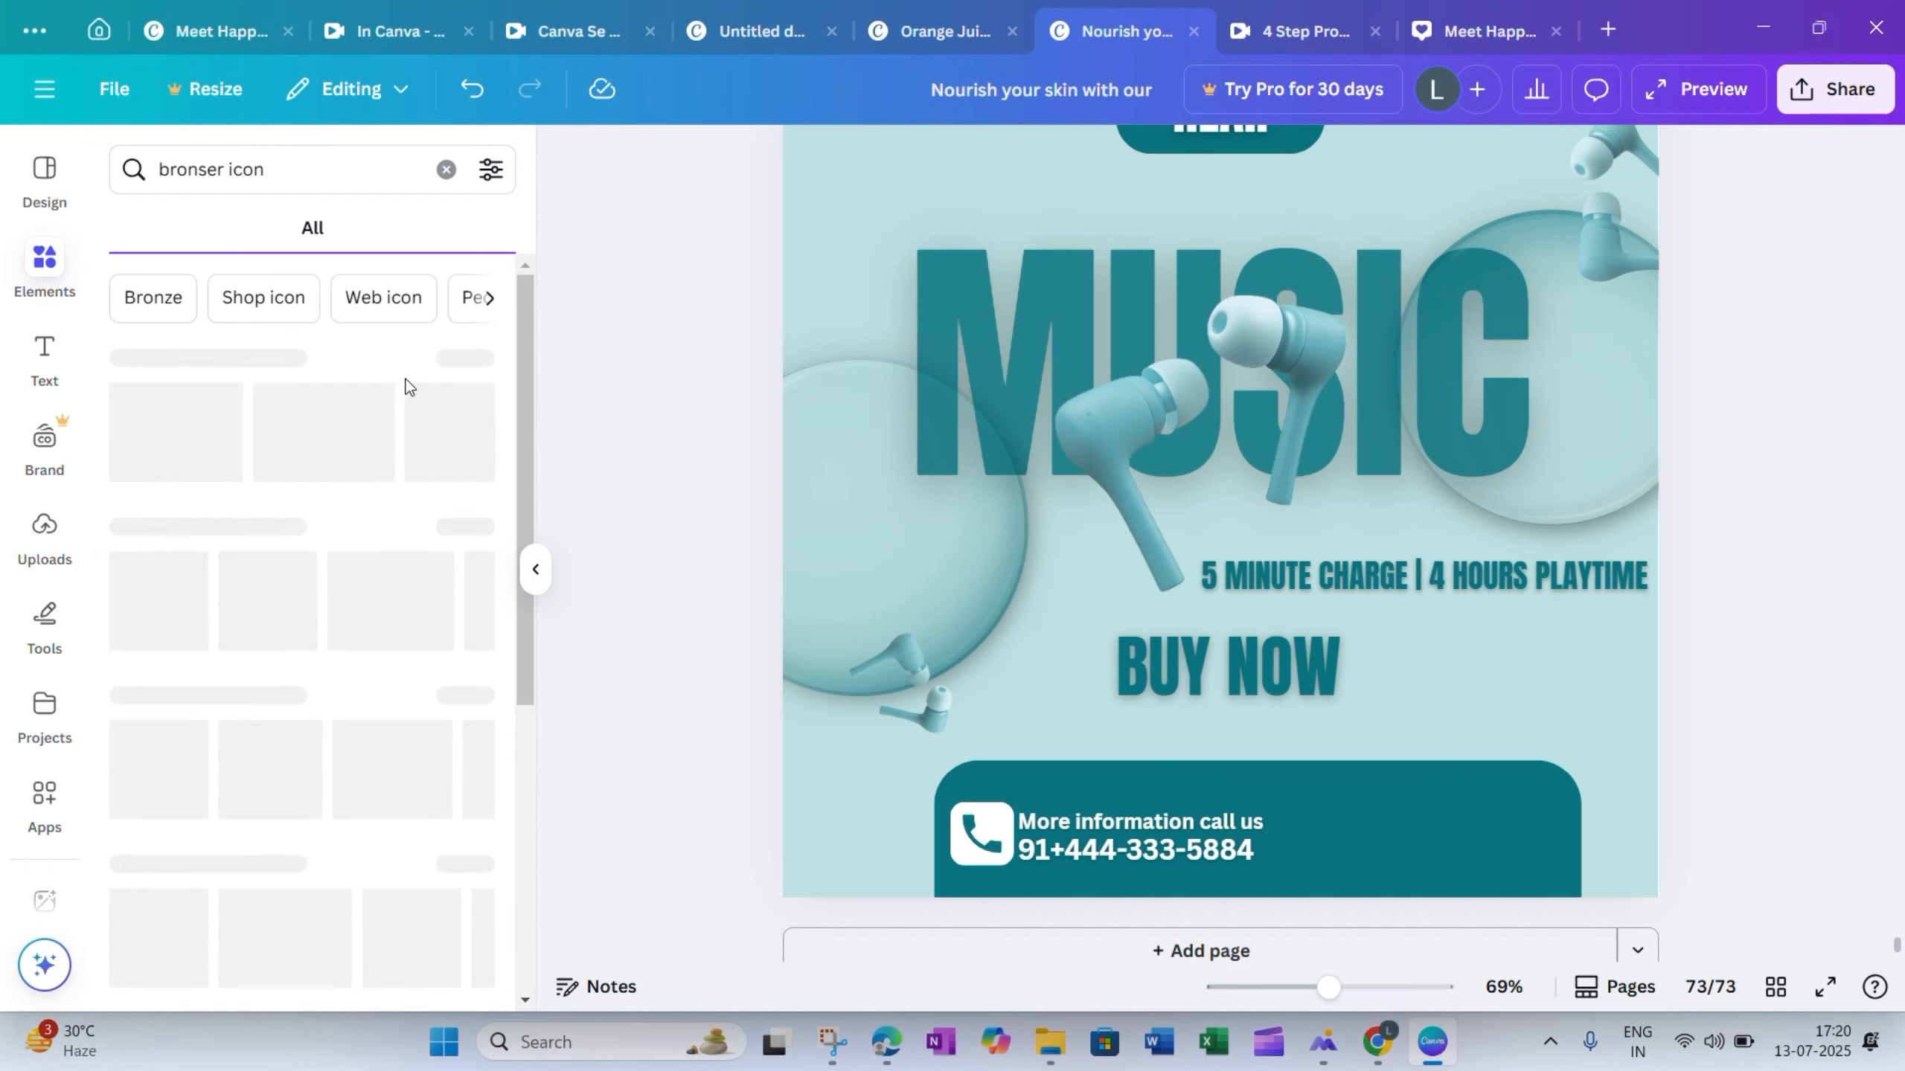
left_click(470, 434)
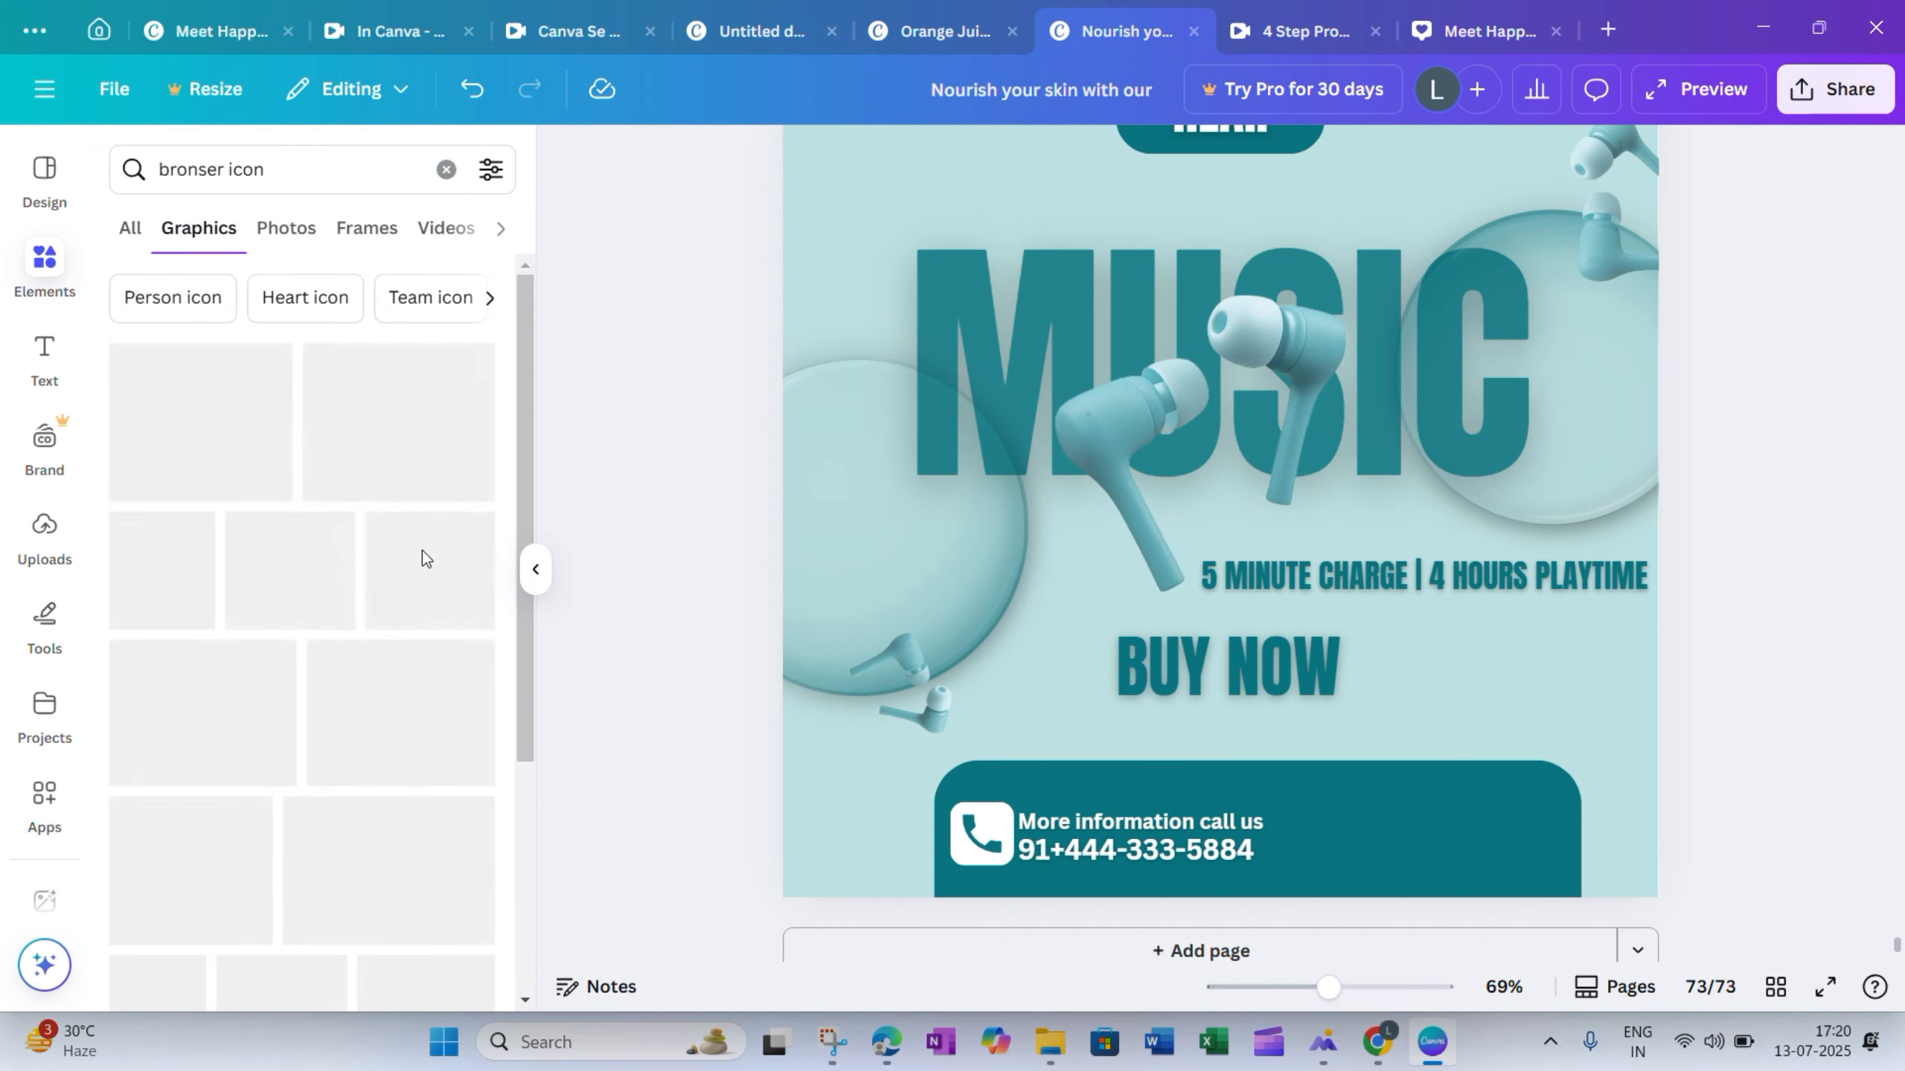
left_click(429, 630)
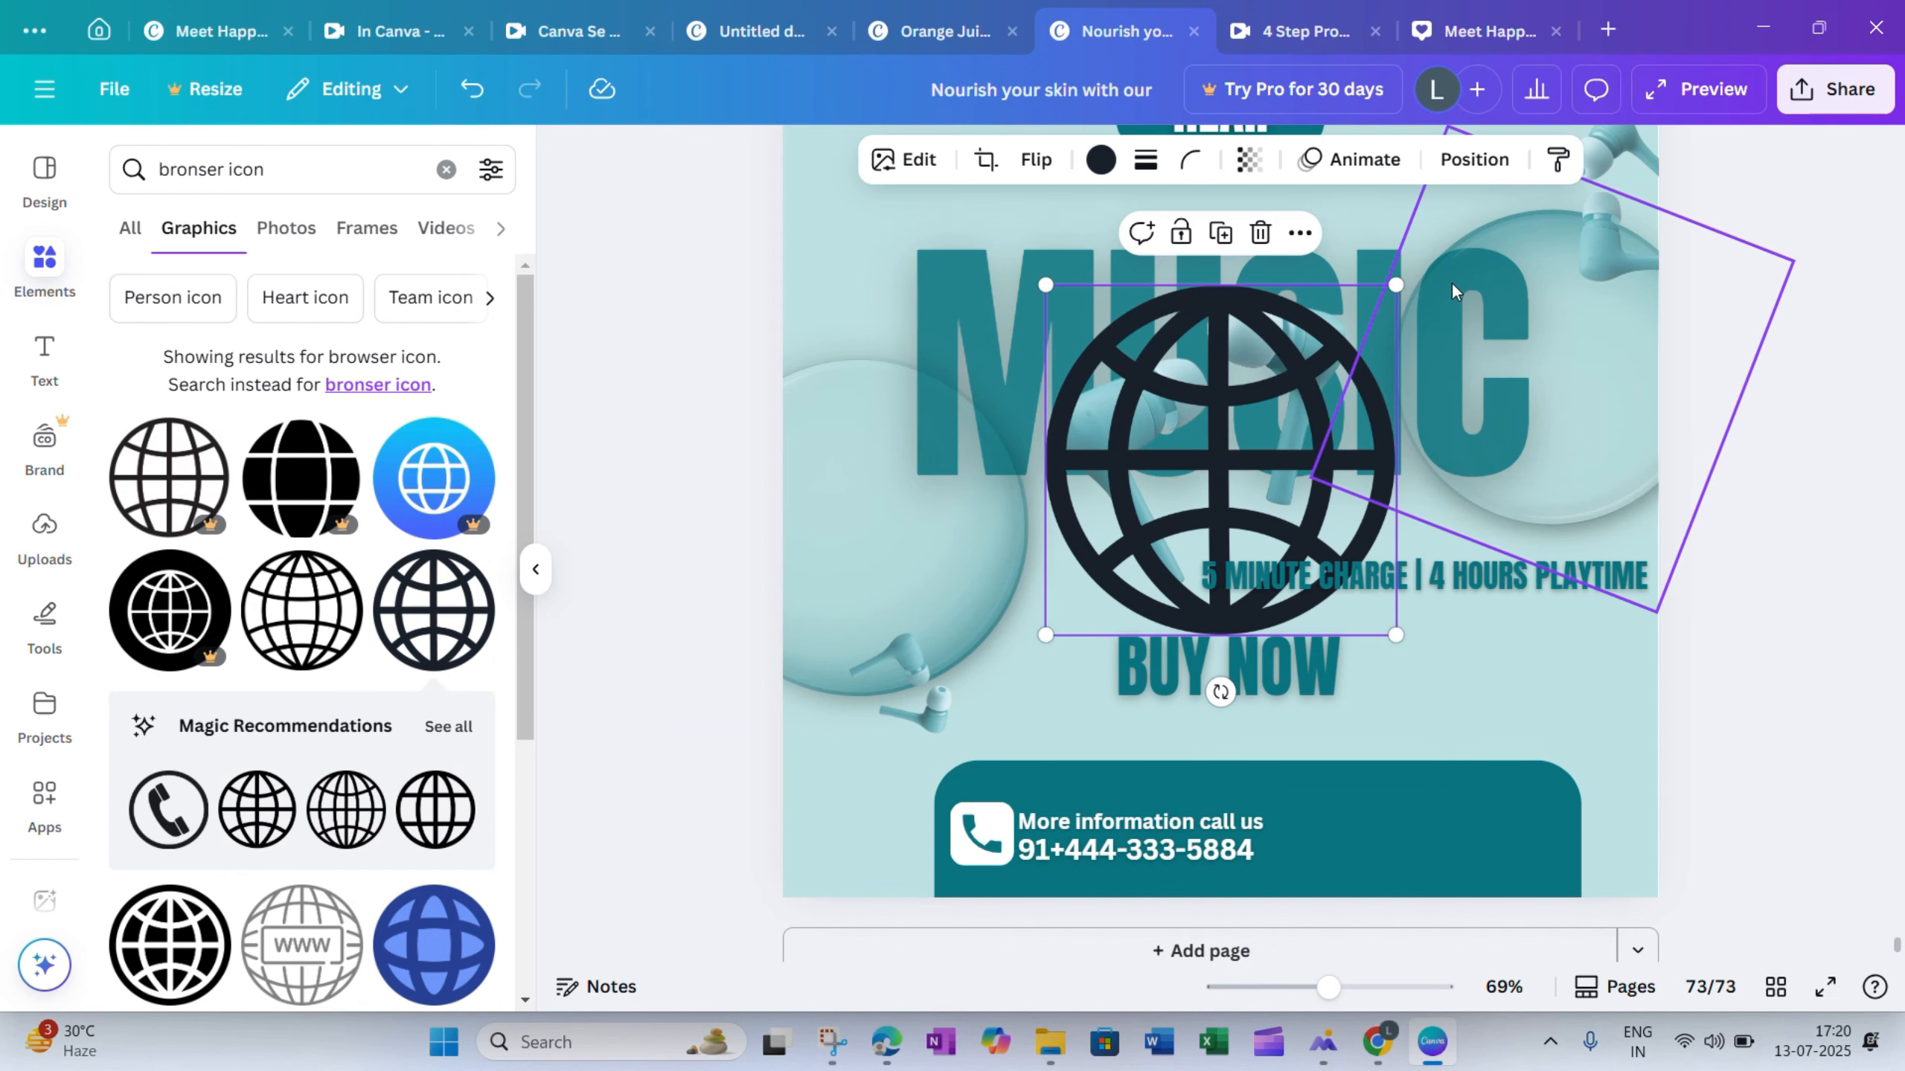
Shrink the globe icon, colour it white and place it to the right of the phone contact text in the bottom bar
left_click_drag(1404, 279, 1327, 828)
left_click_drag(1361, 900, 1347, 866)
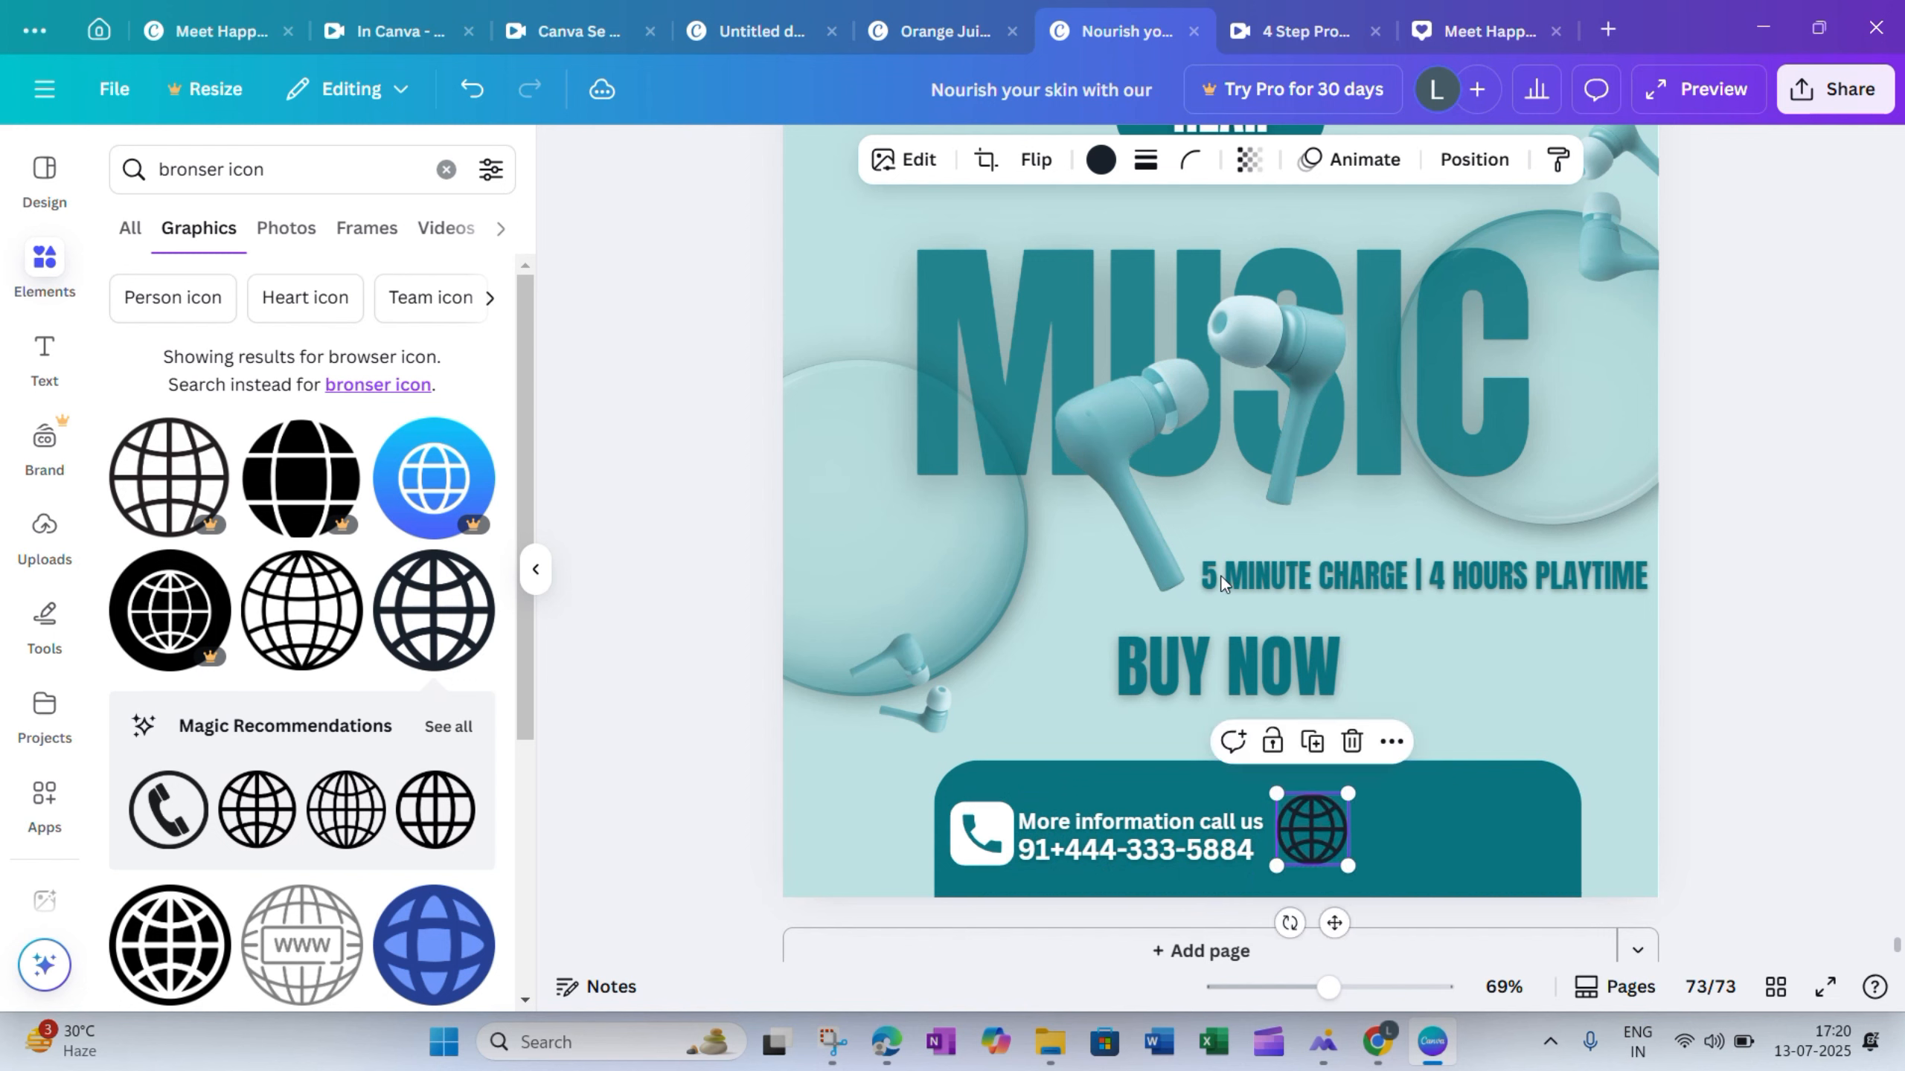
left_click(1095, 161)
left_click(353, 570)
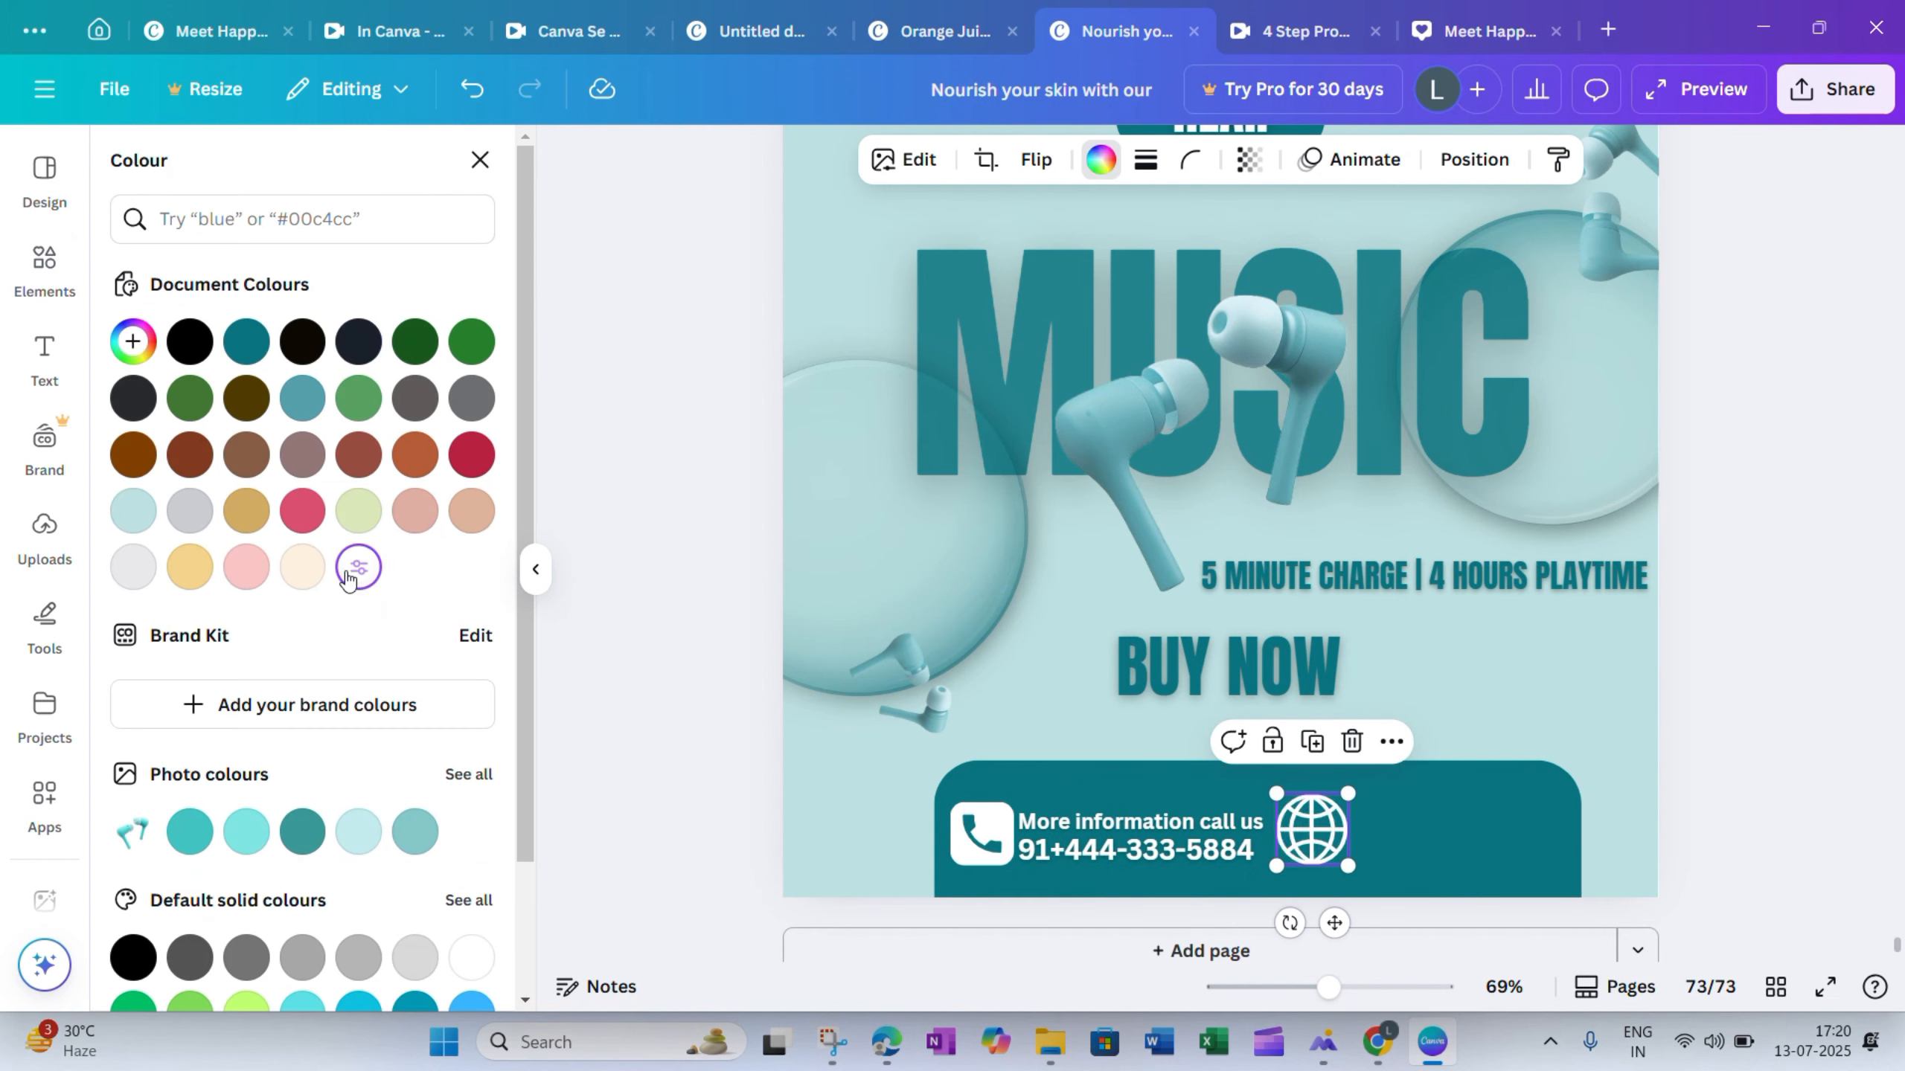
left_click_drag(1303, 833, 1292, 841)
Duplicate the "More information call us" line and place the copy to the right of the globe icon
left_click(1190, 829)
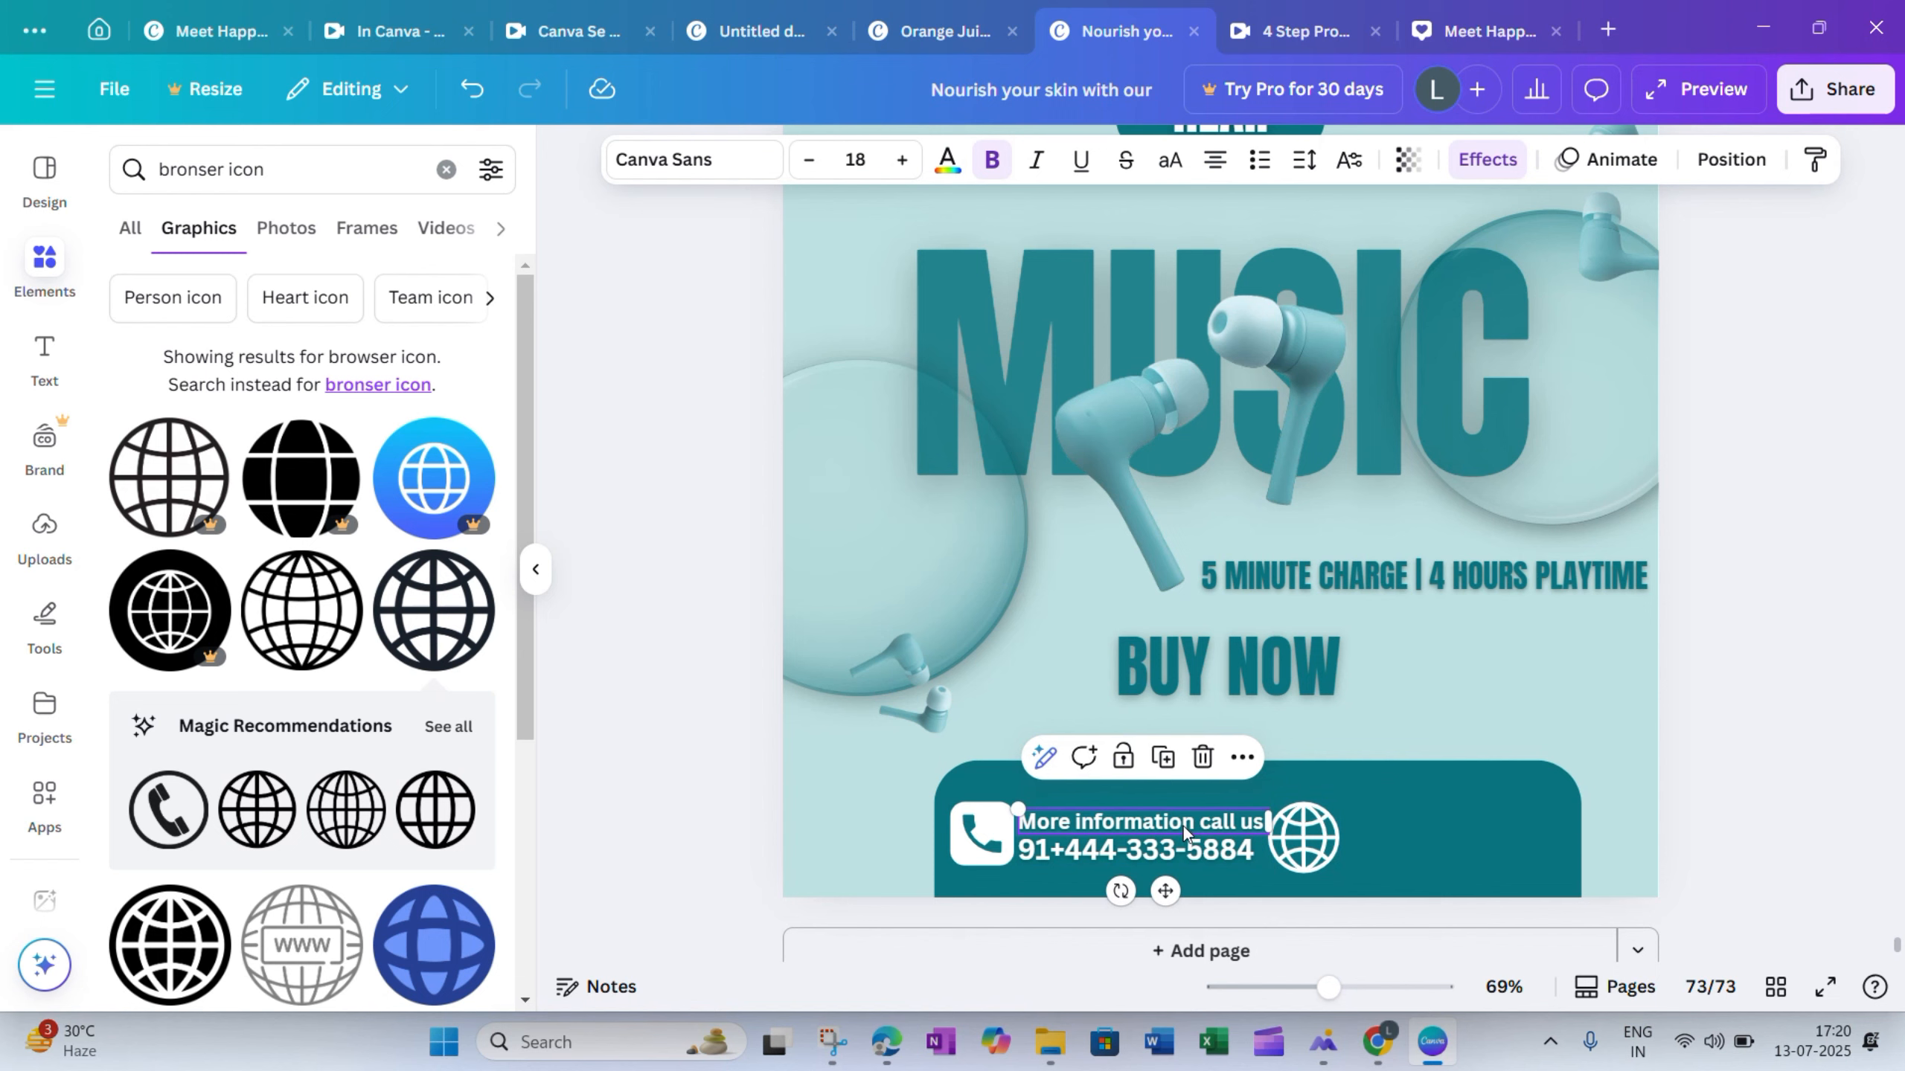
left_click(1162, 760)
left_click_drag(1180, 907, 1491, 890)
Unlock the bottom bar and widen it to the right to fit the copied text, and nudge that text closer to the globe
left_click(1578, 866)
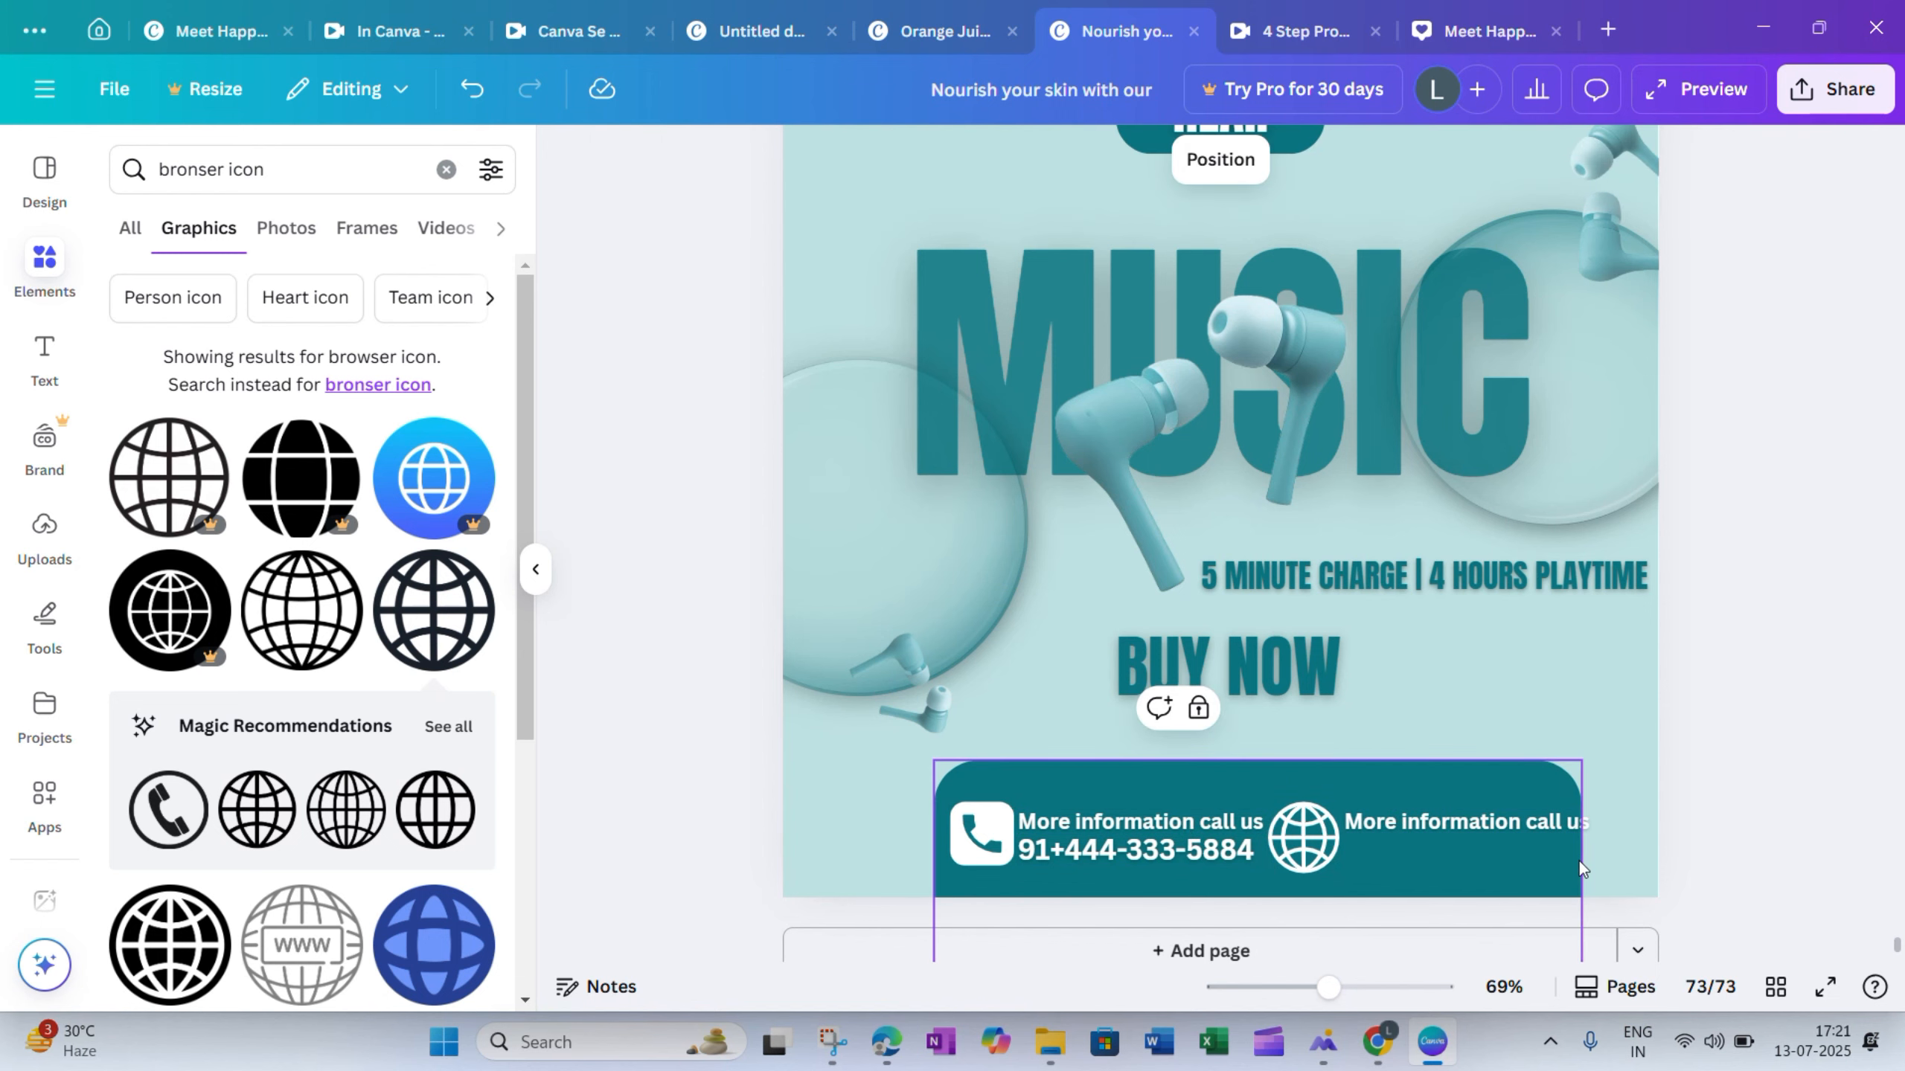
left_click(1277, 705)
left_click_drag(1589, 896, 1612, 900)
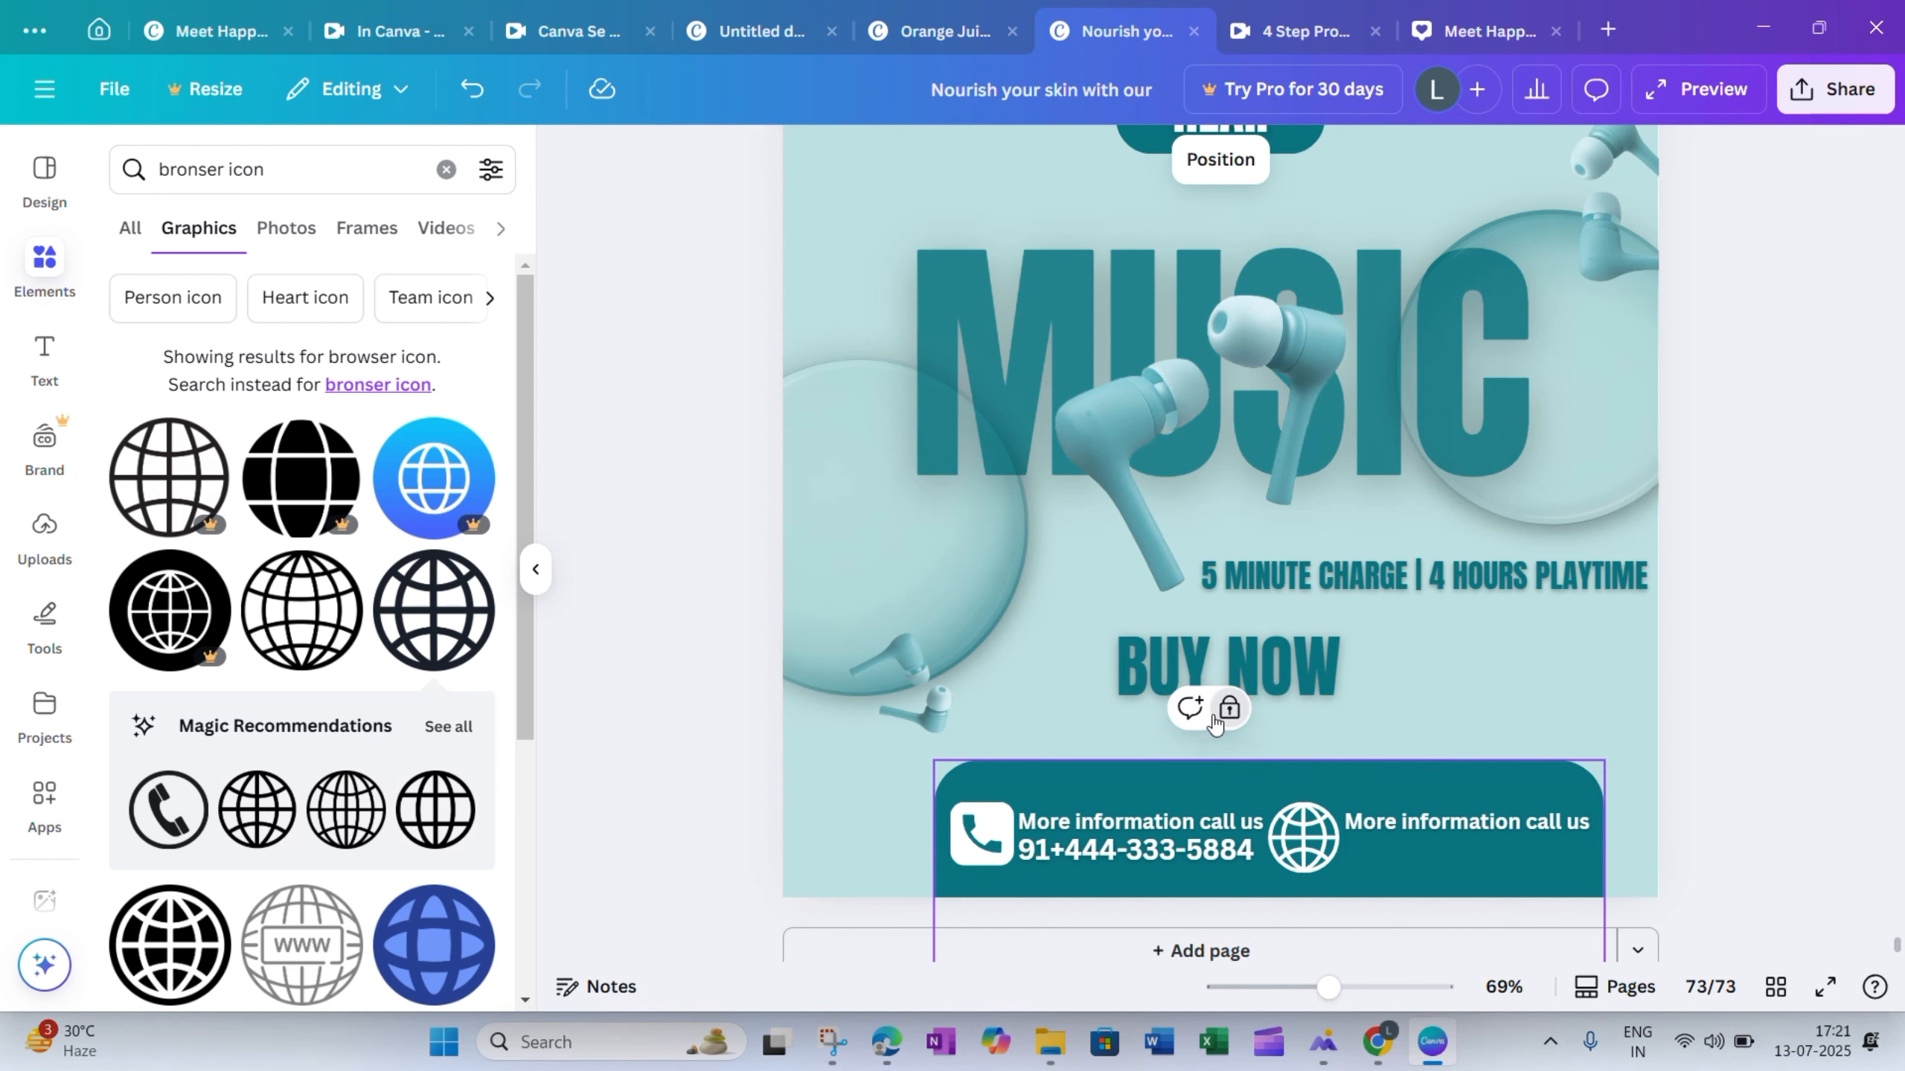
double_click(1410, 820)
left_click_drag(1410, 820, 1405, 820)
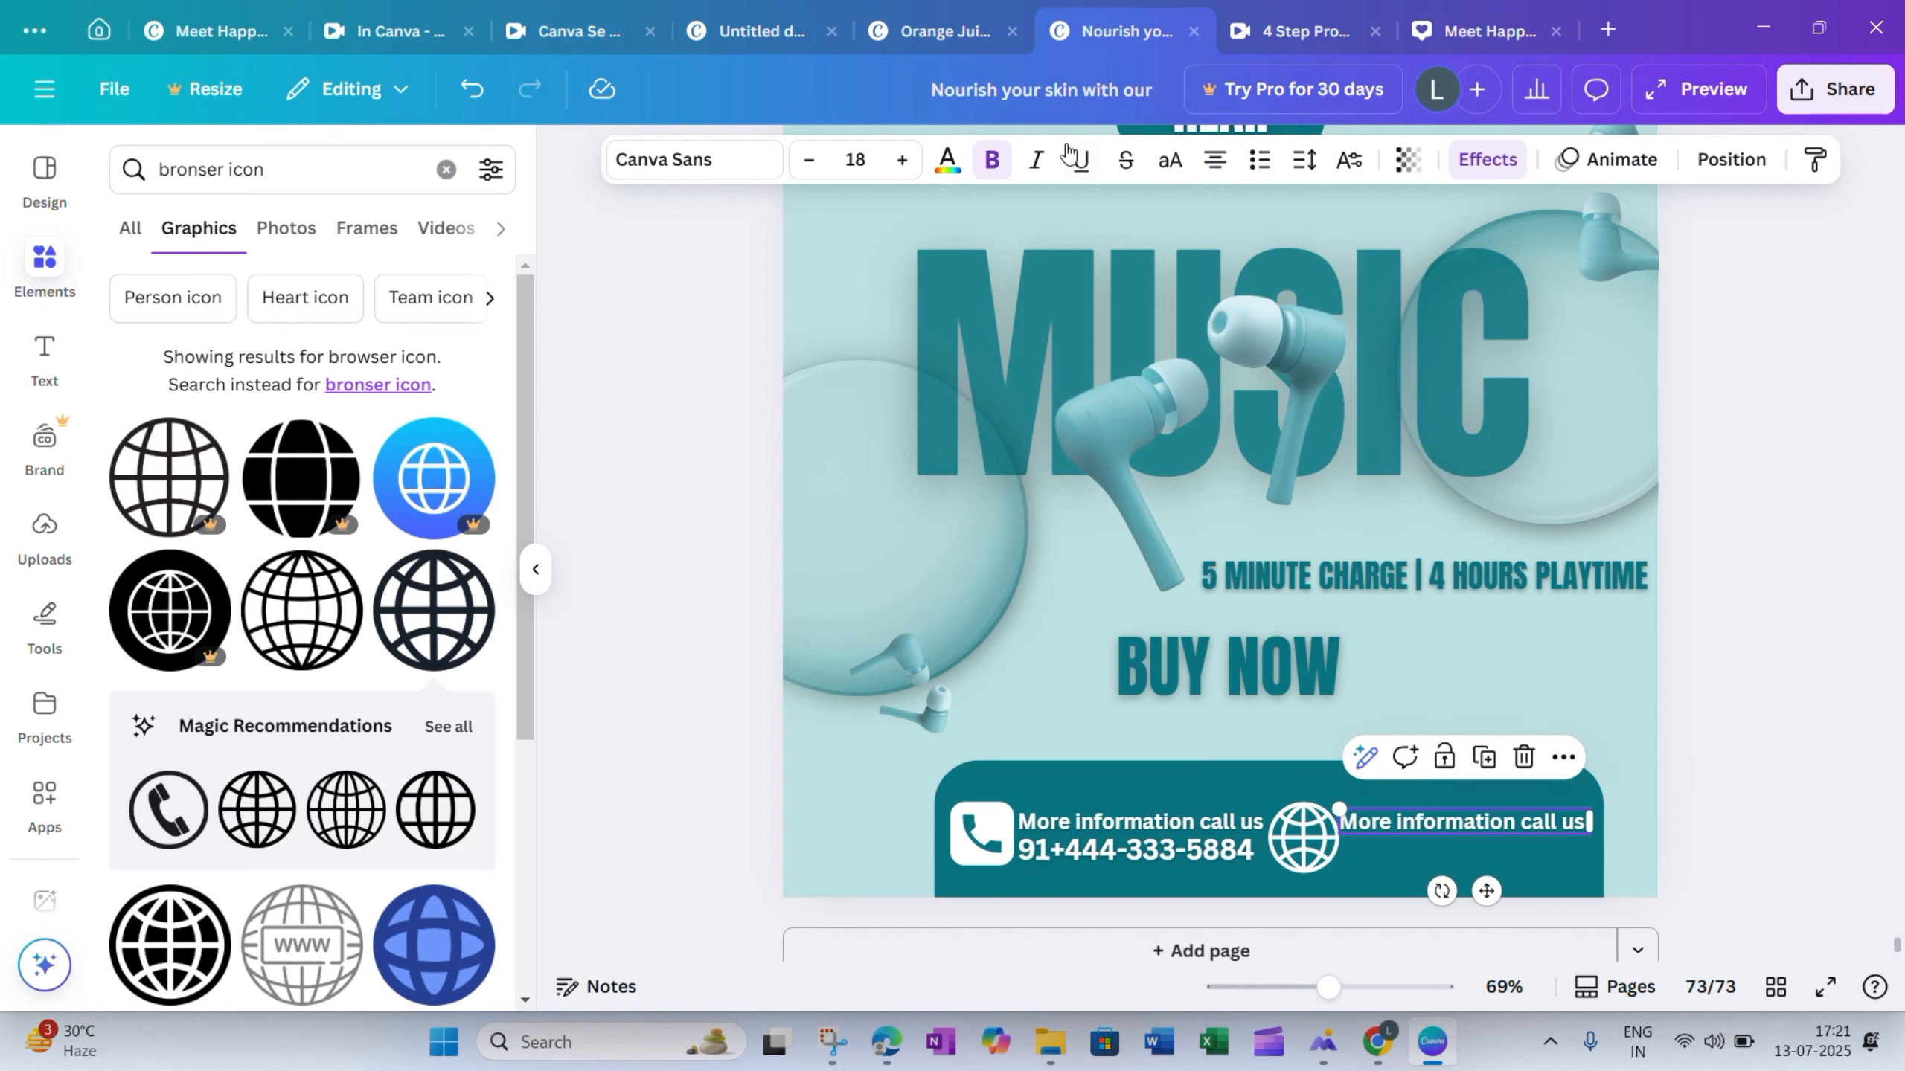
key("super+shift+s")
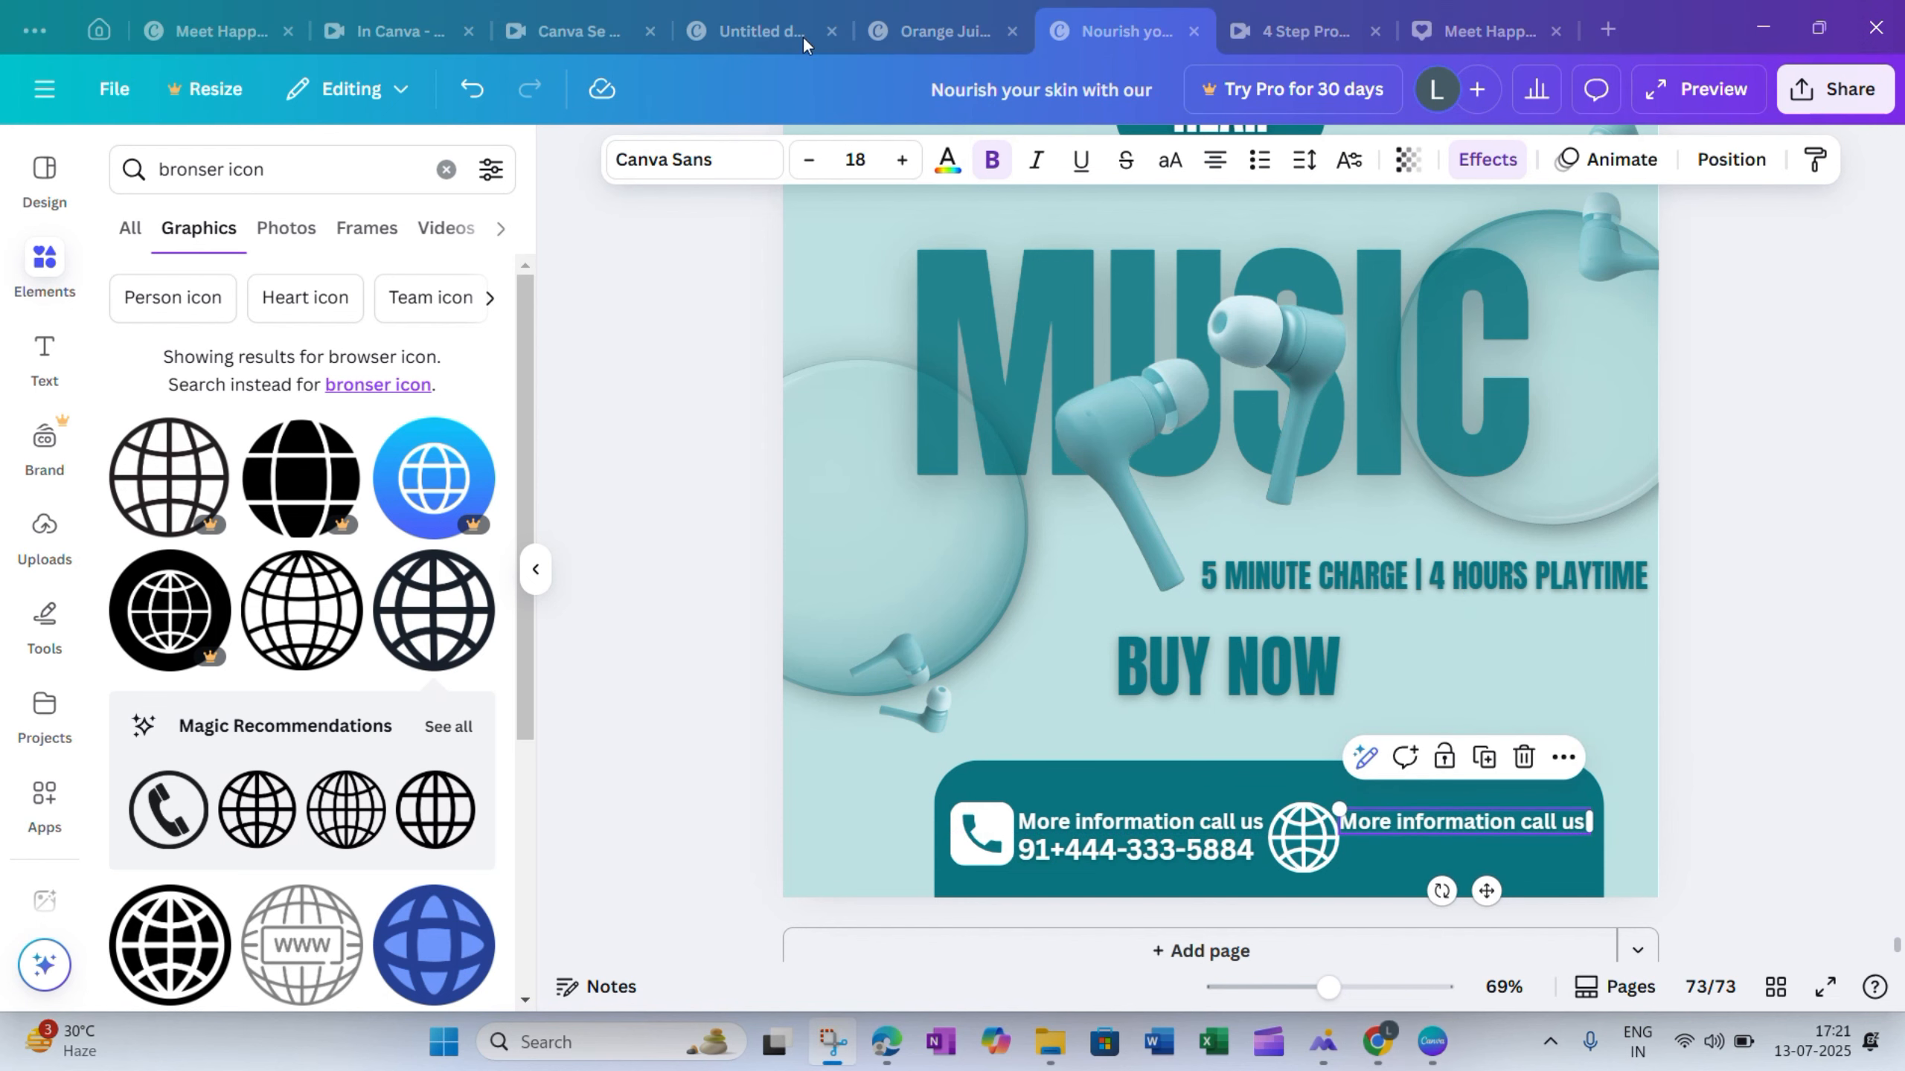
triple_click(1512, 820)
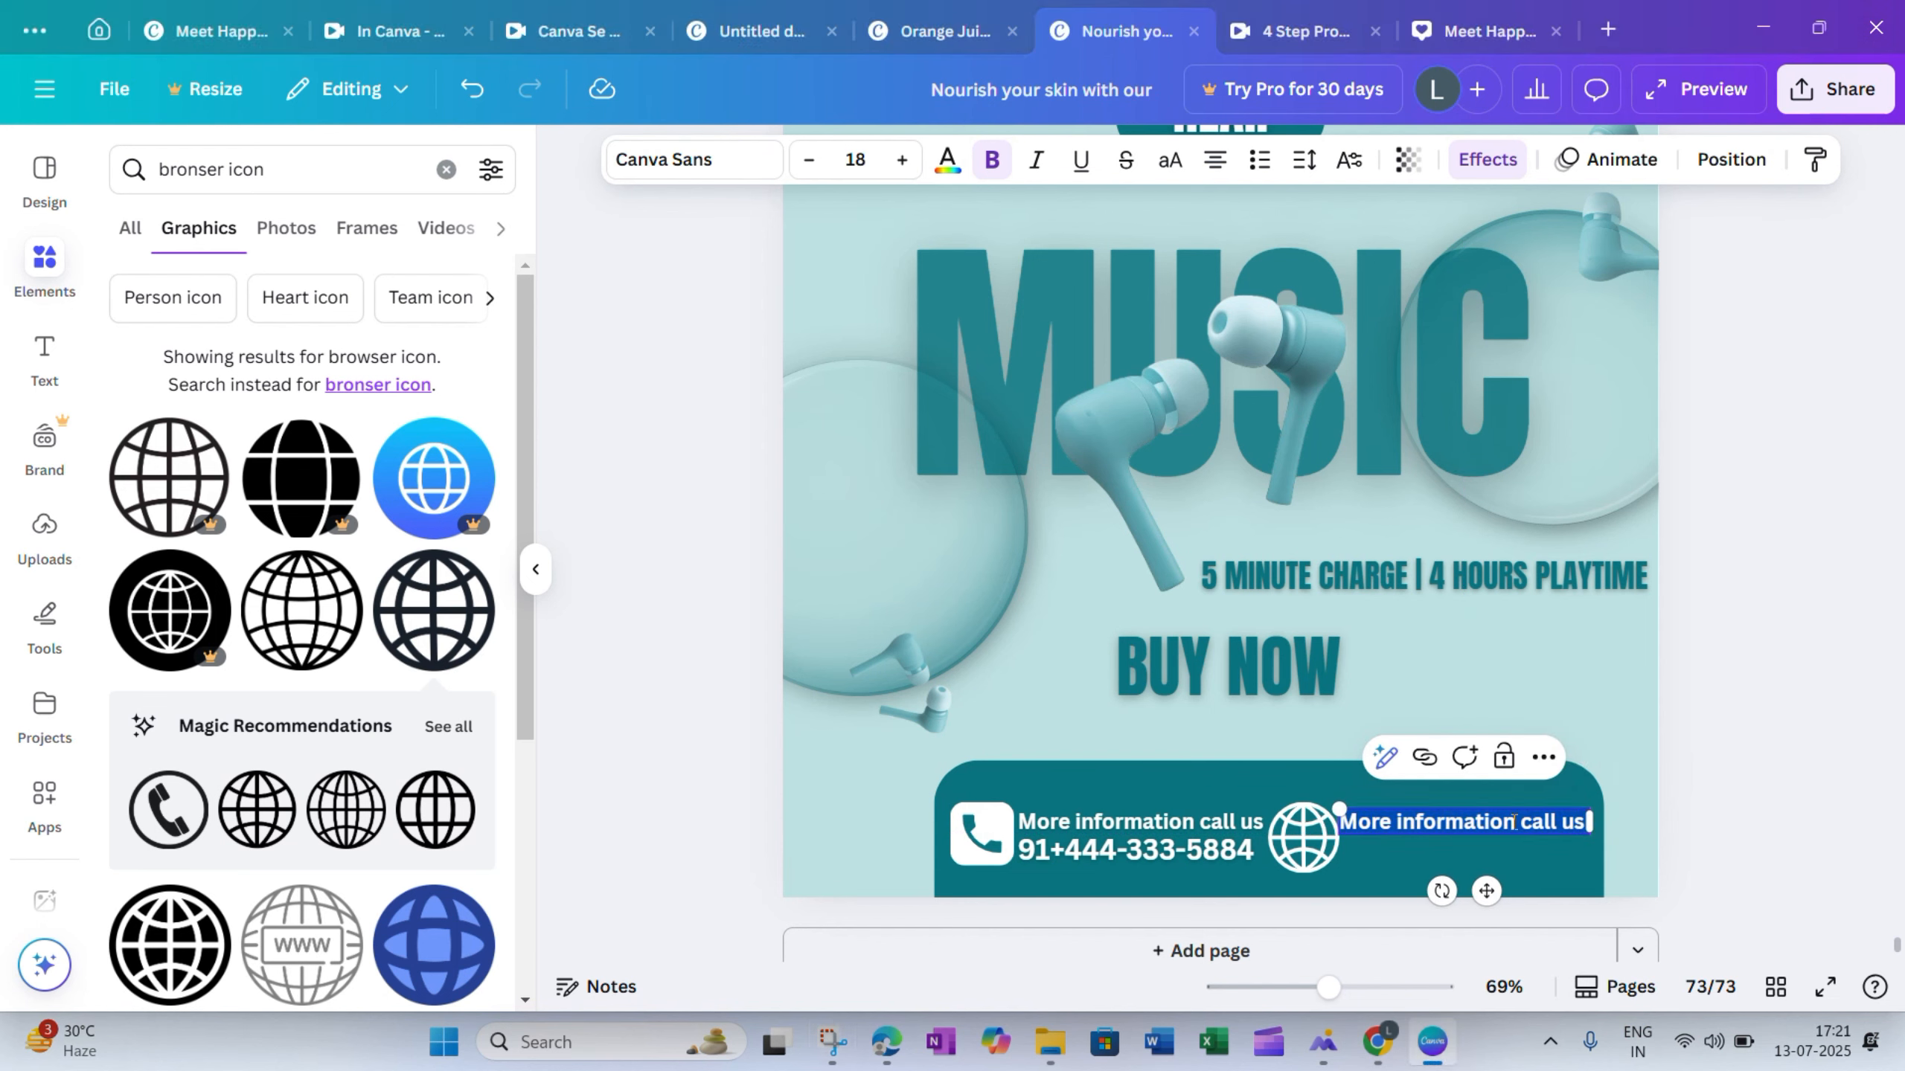
key("ctrl+v")
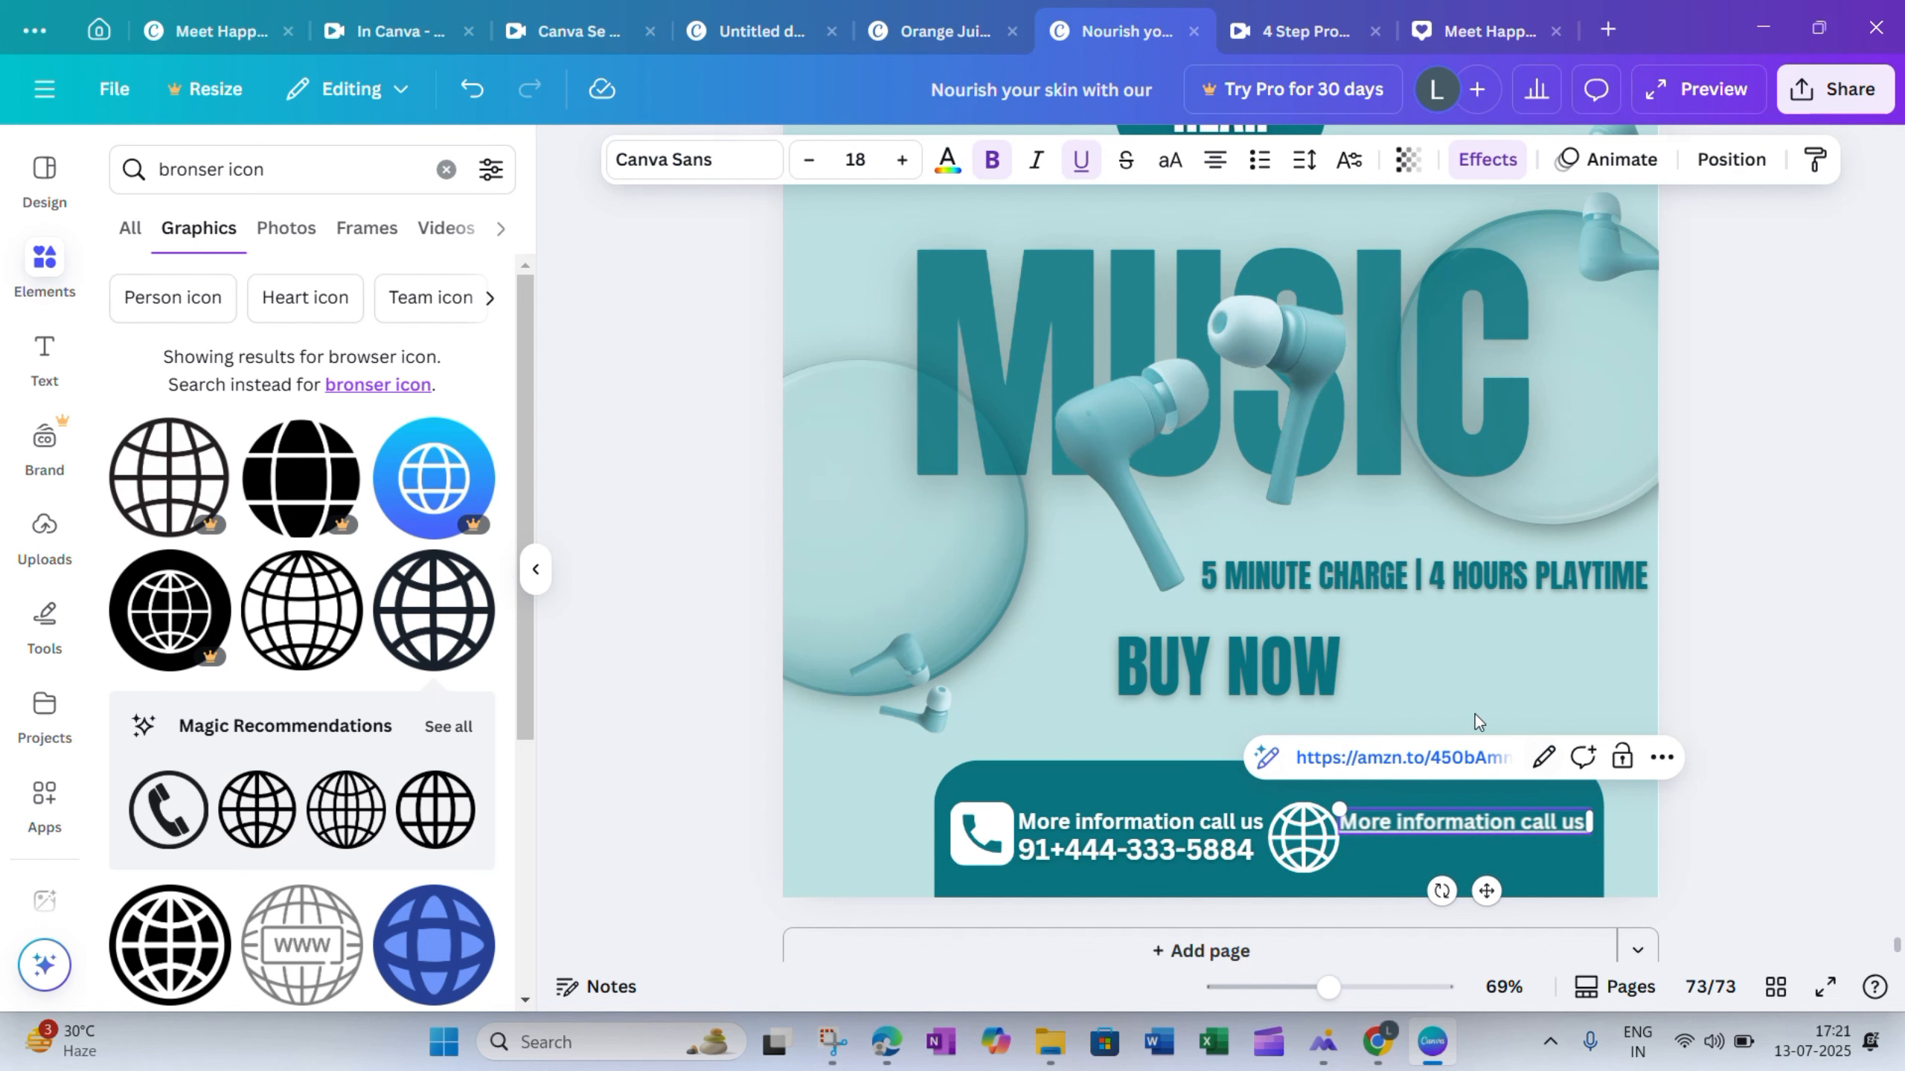
left_click(1538, 758)
key("ctrl+c")
triple_click(1441, 427)
key("ctrl+v")
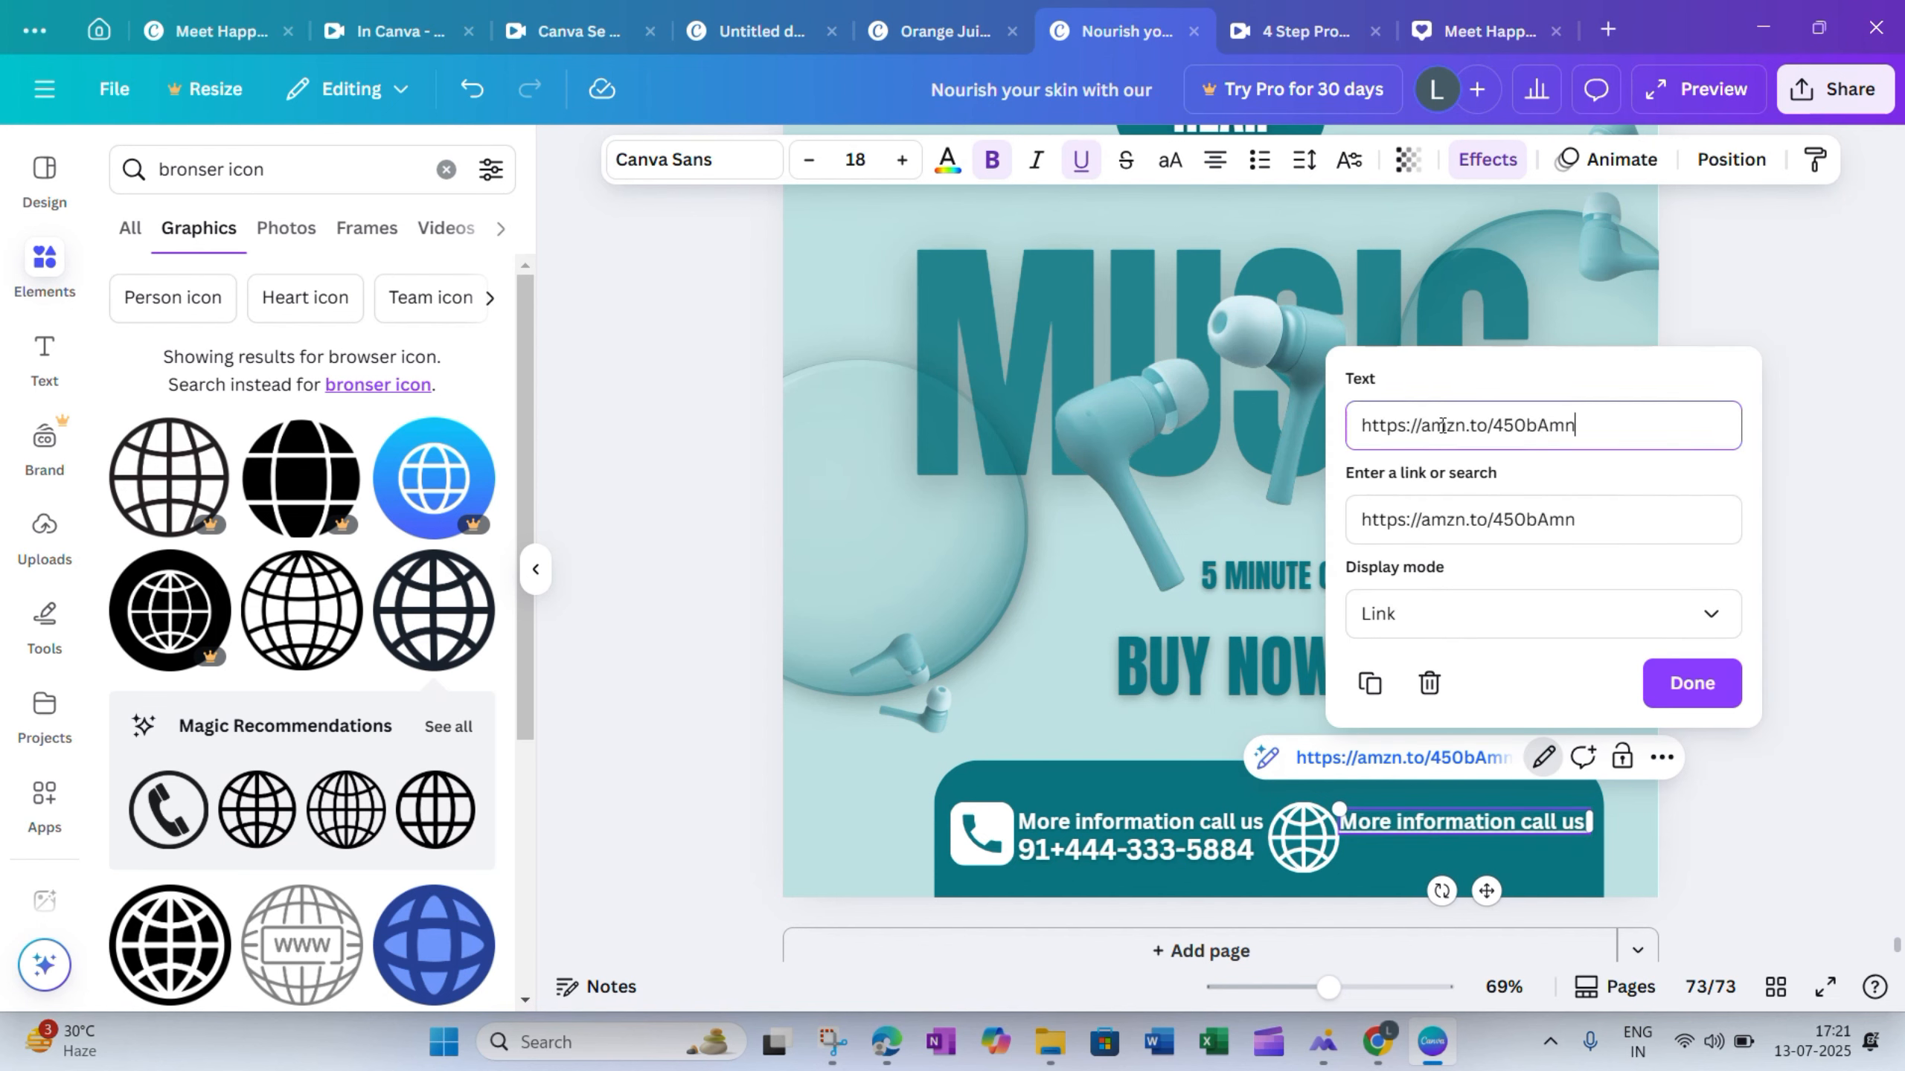
key("Return")
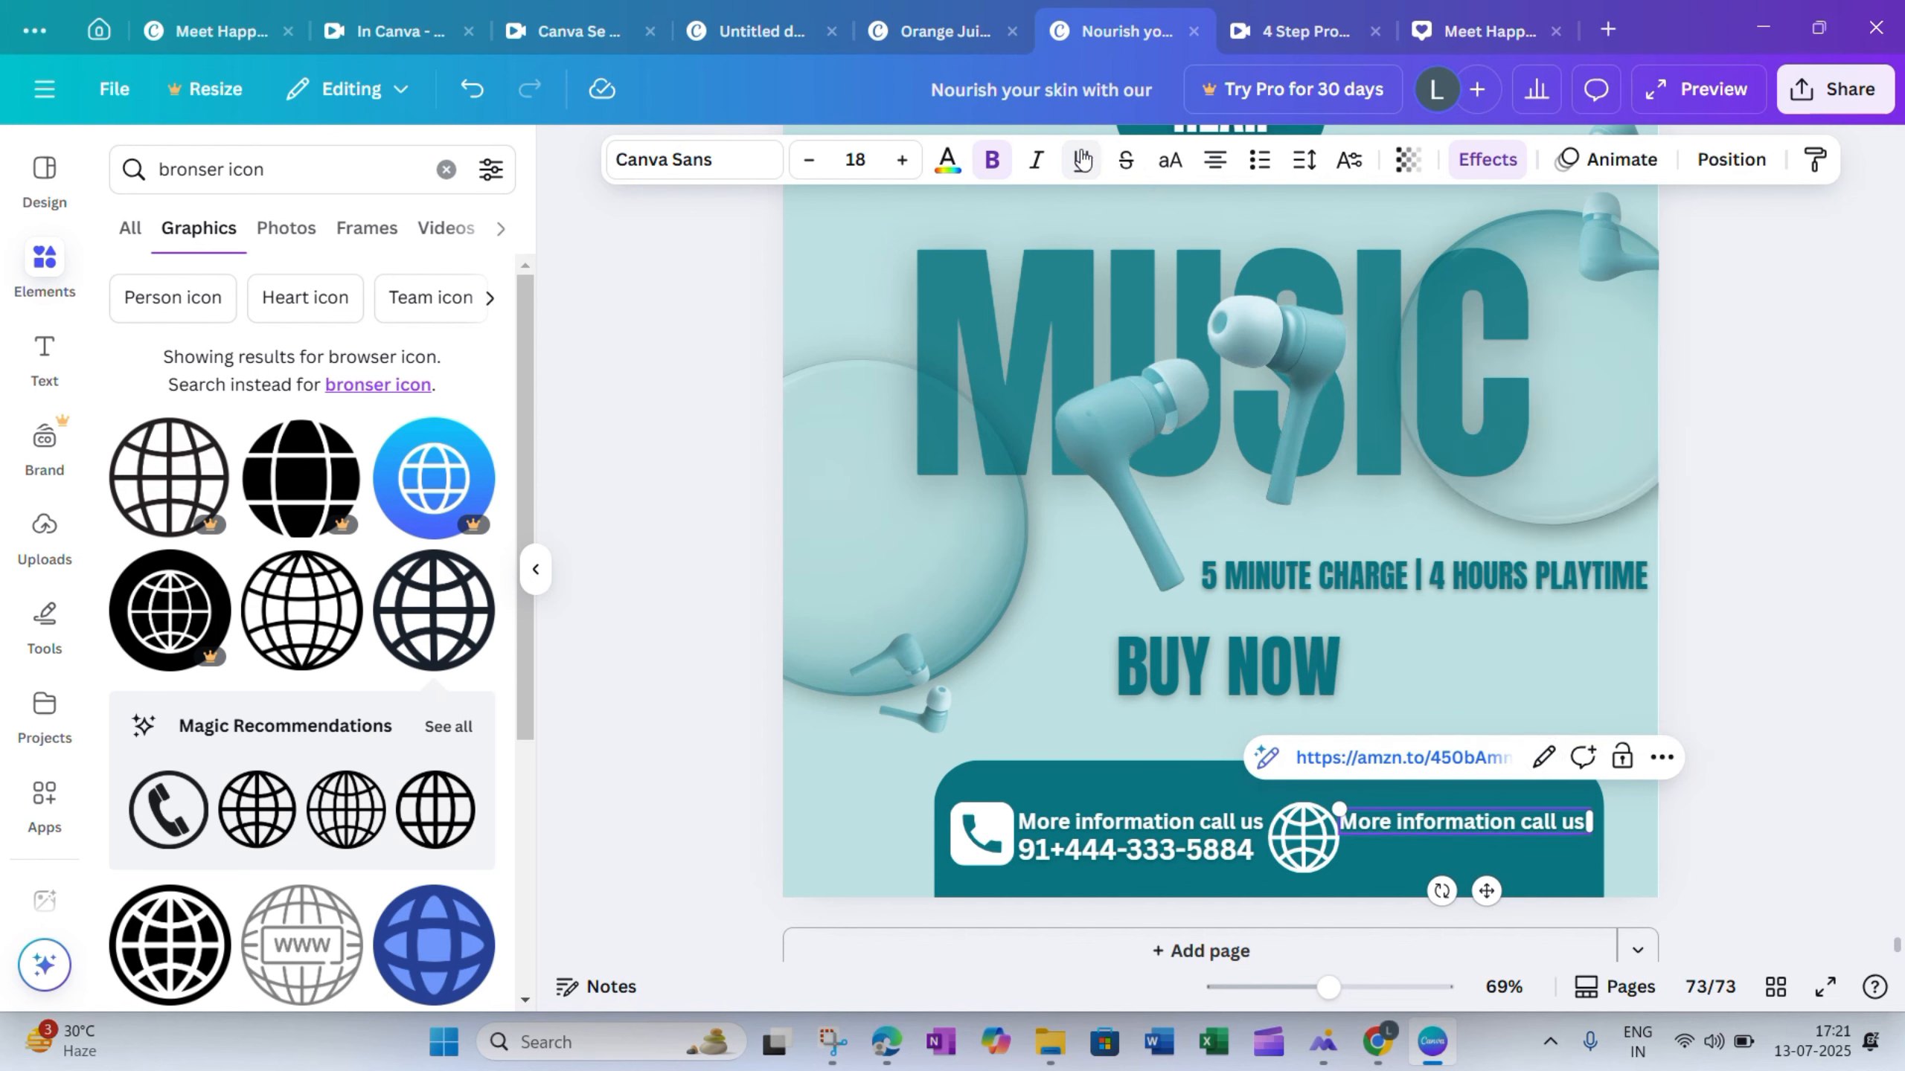
left_click(1789, 718)
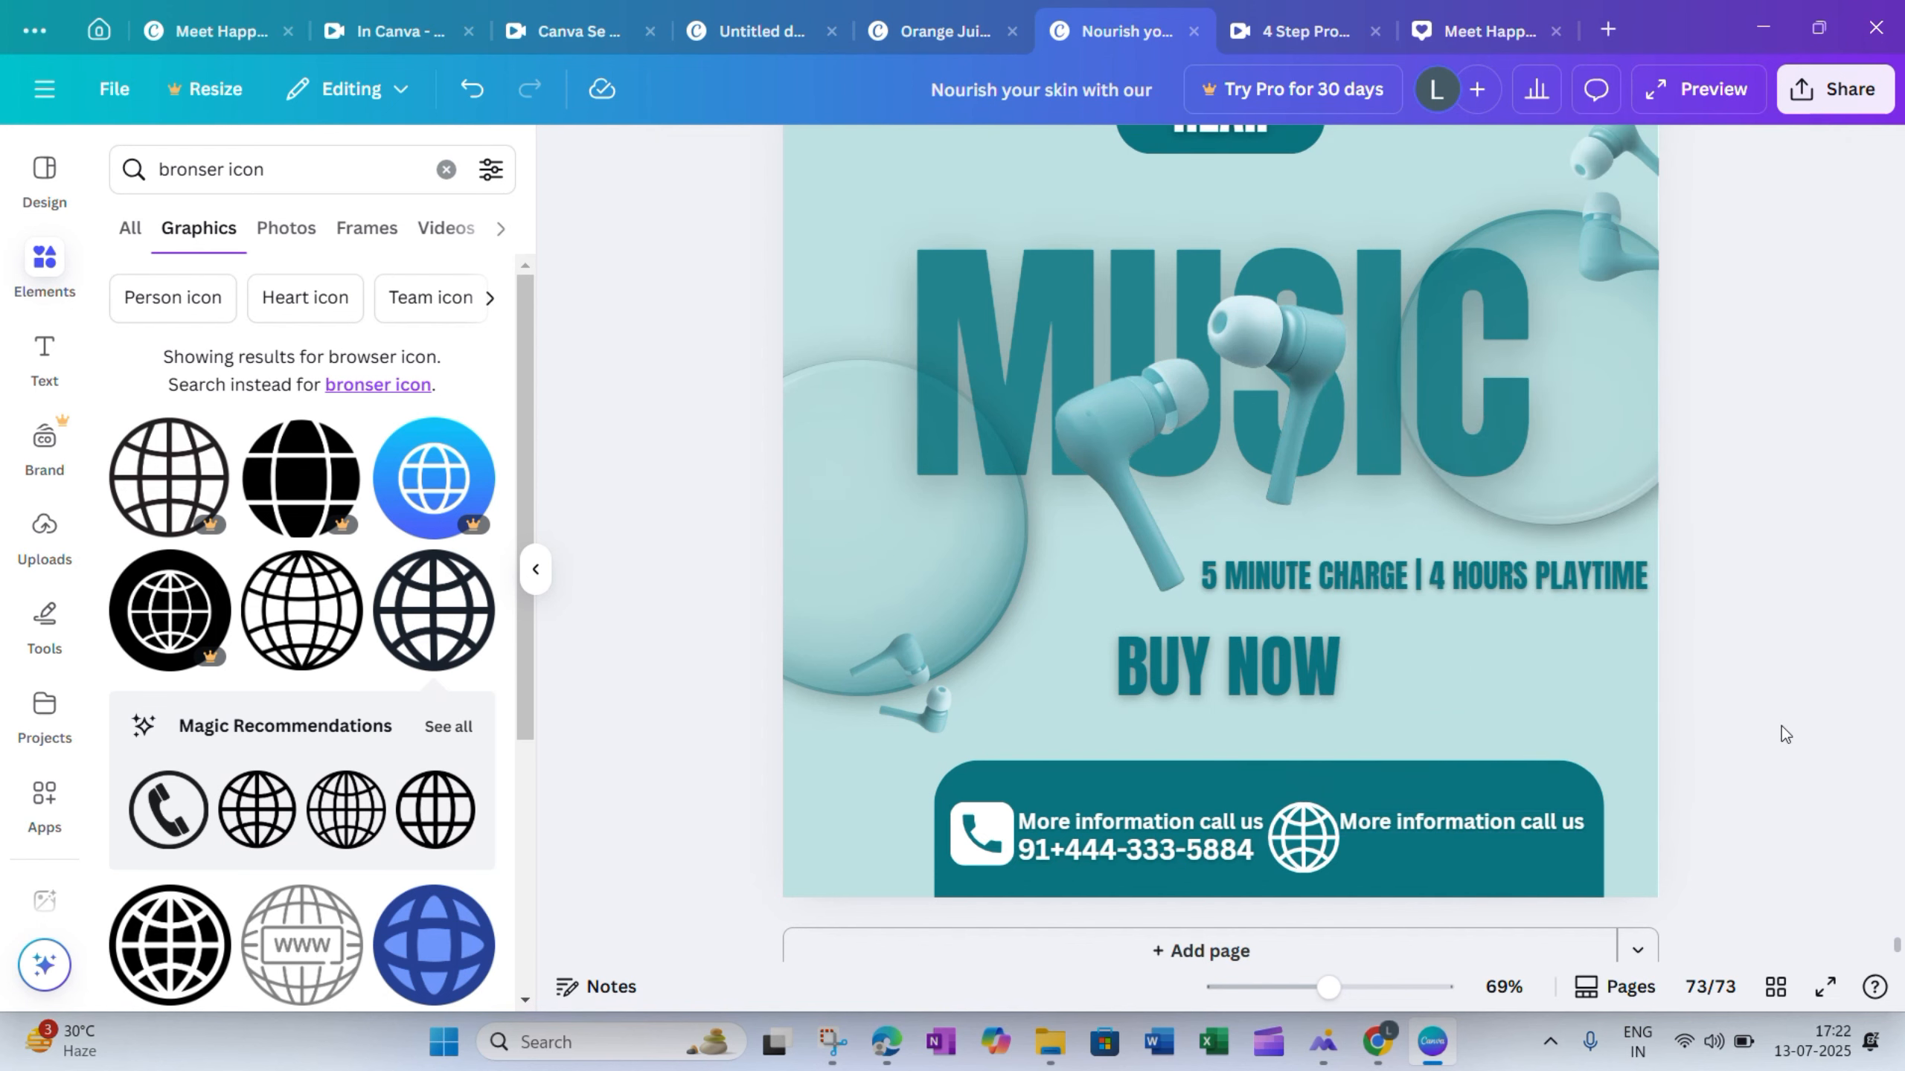
Place a copy of the phone number line under the web link, reading VISIT OUR WEBSITE, and align the link above it
left_click(1131, 851)
left_click(1157, 784)
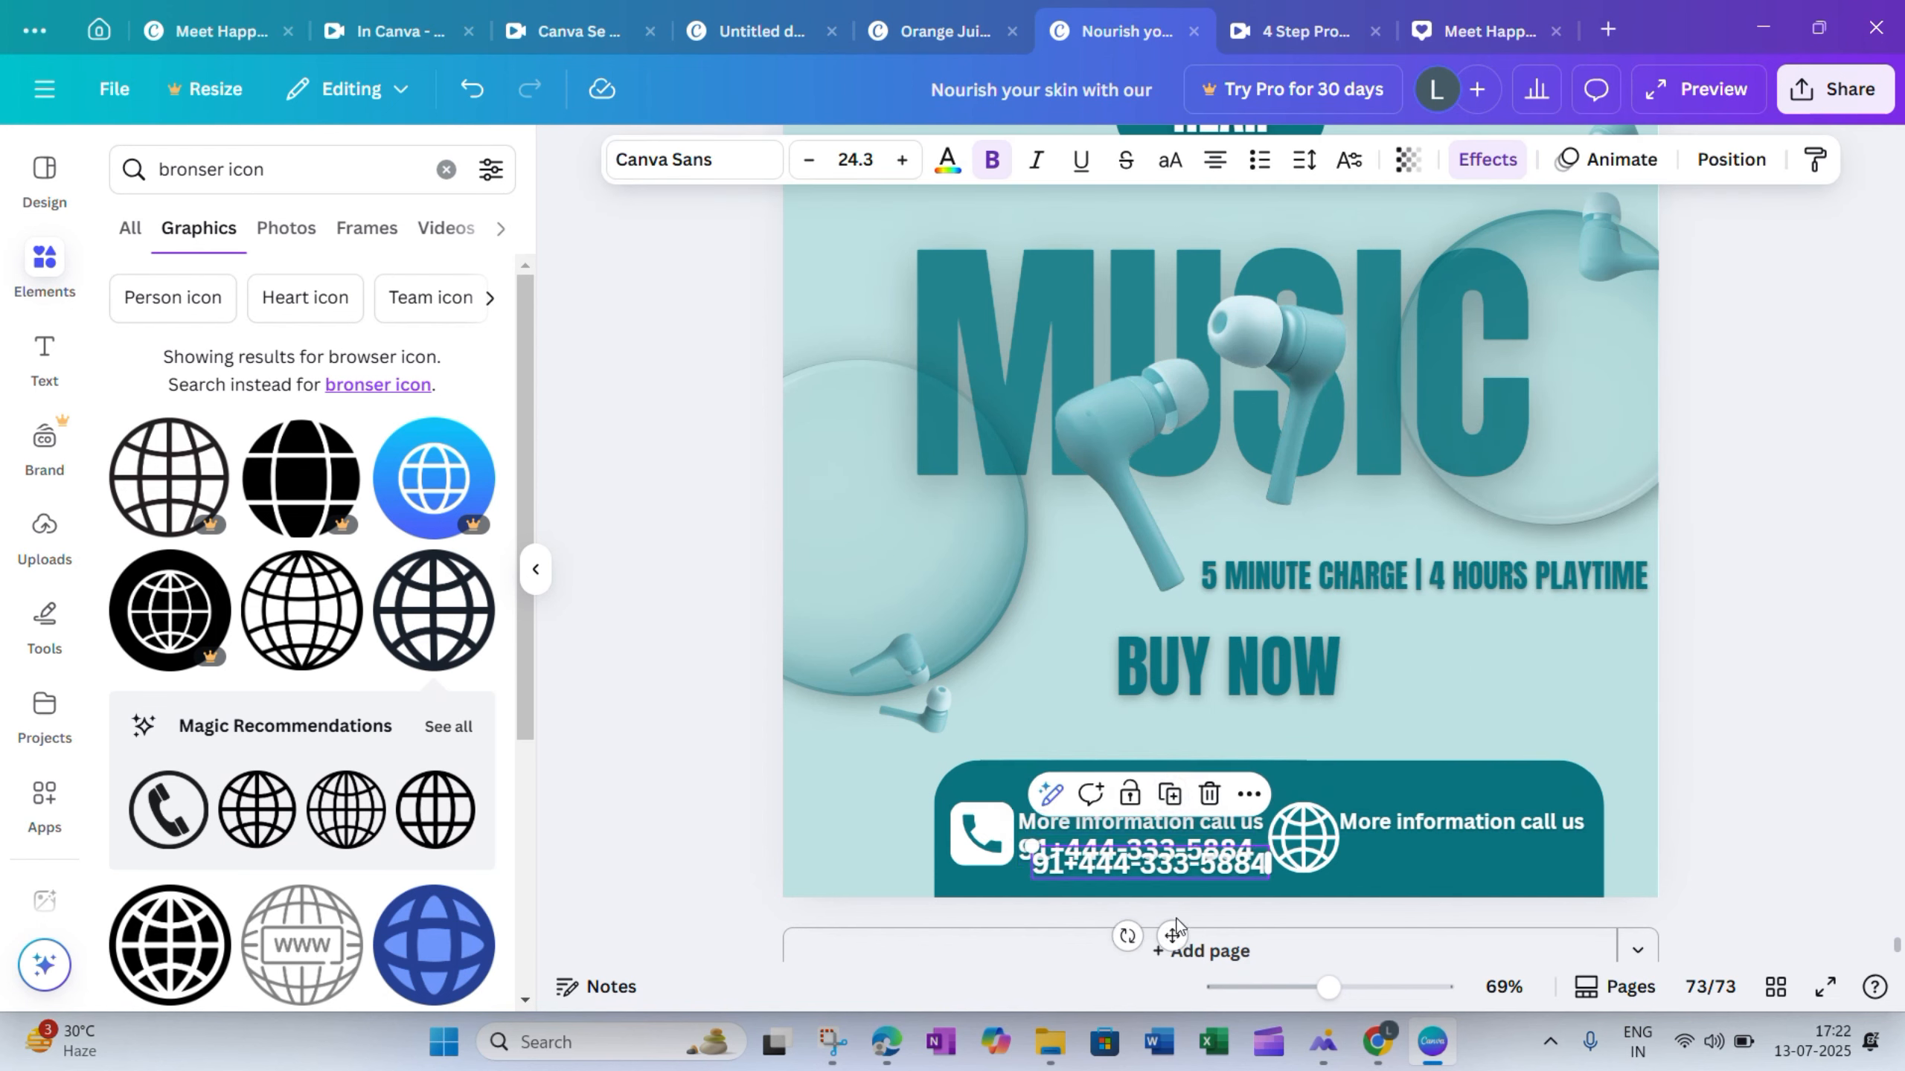
left_click_drag(1171, 935, 1485, 916)
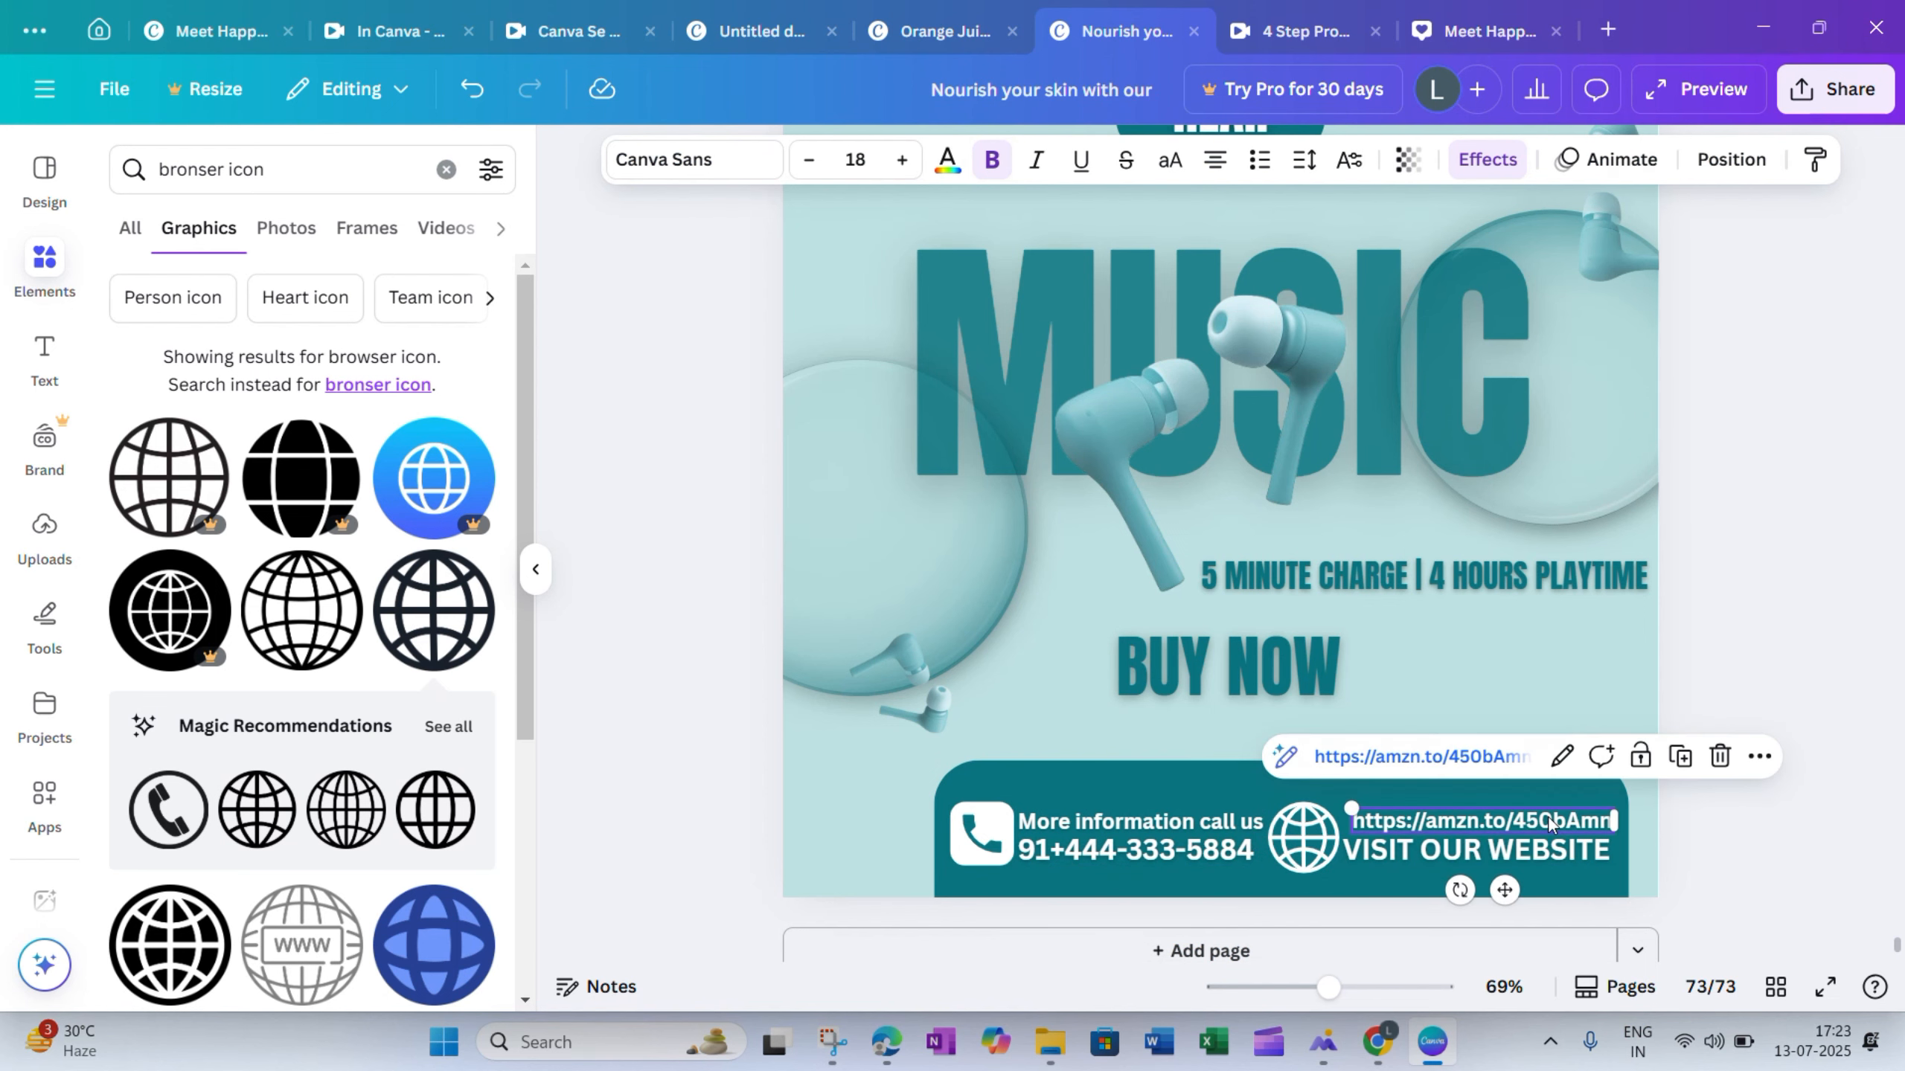
left_click_drag(1549, 823, 1541, 824)
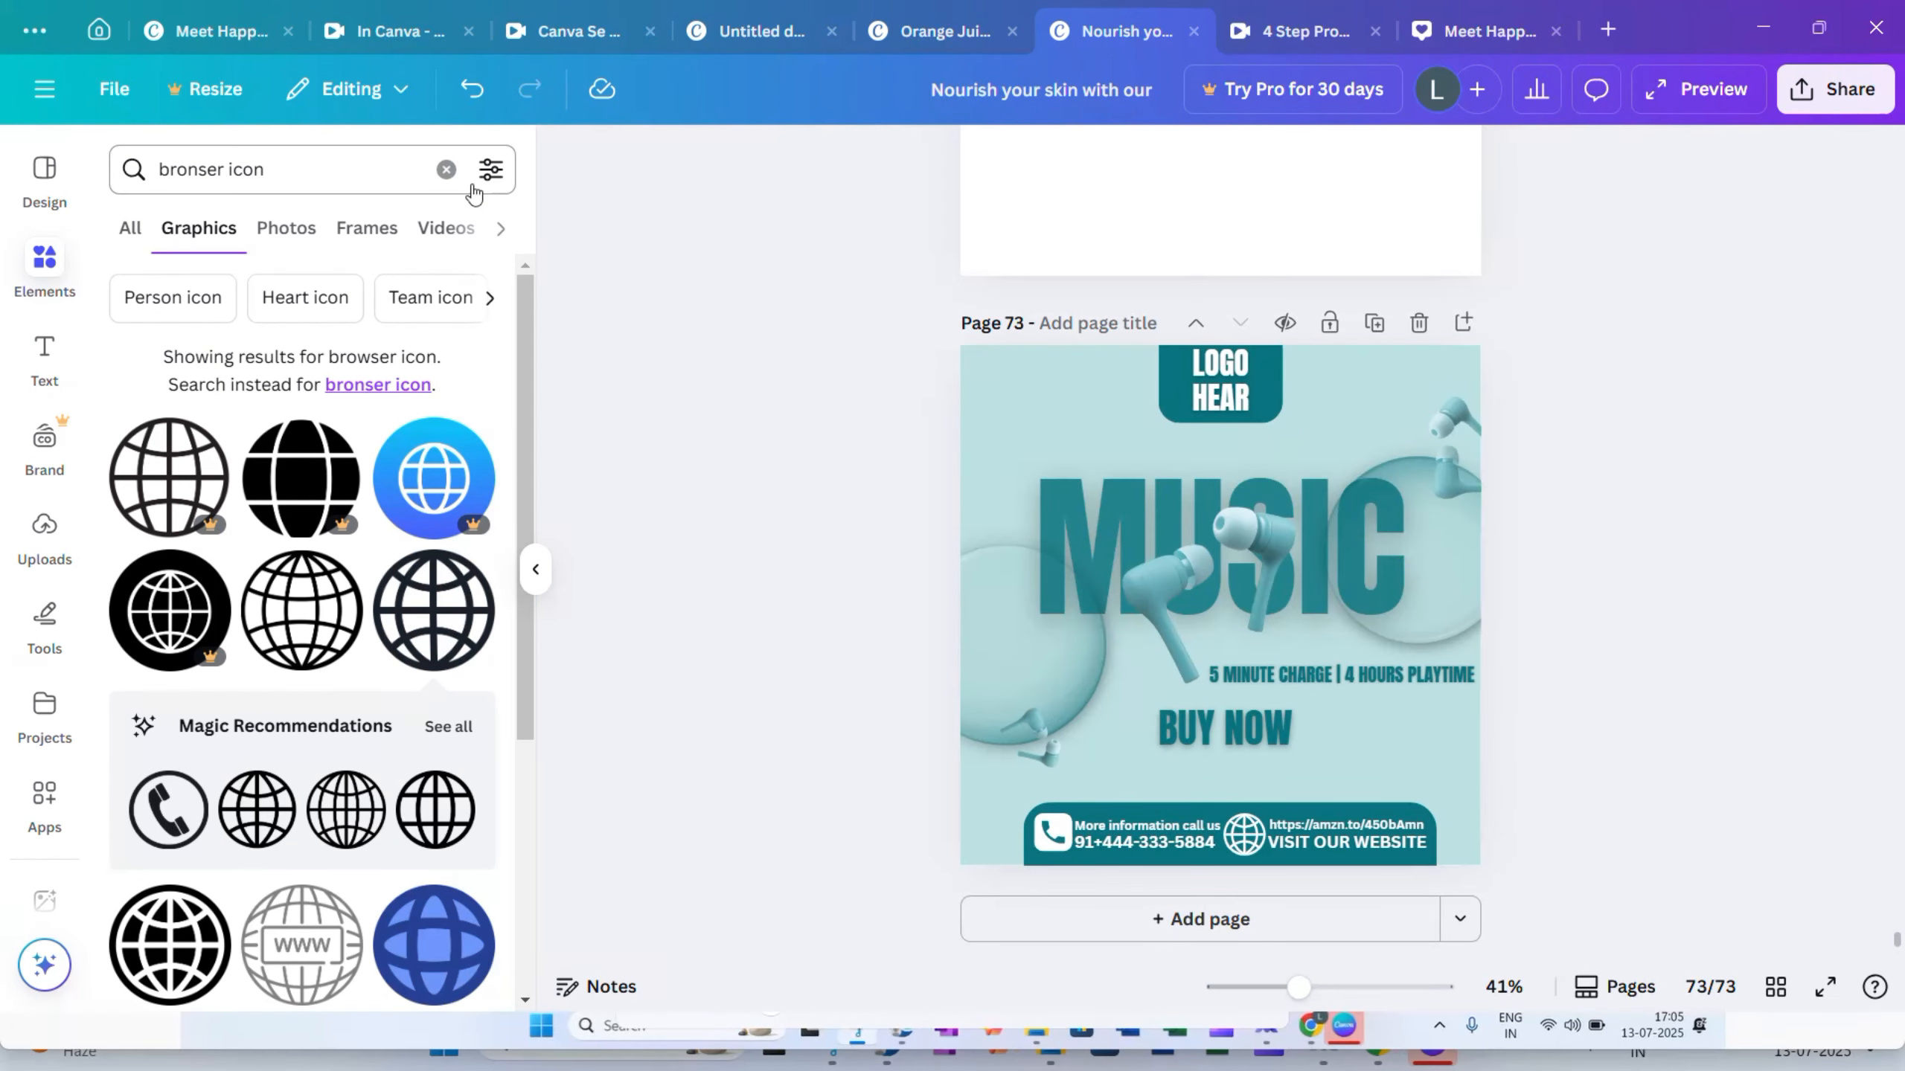
Insert the round blurred shadow from the "Black shadow" graphics and colour it dark teal
left_click(446, 170)
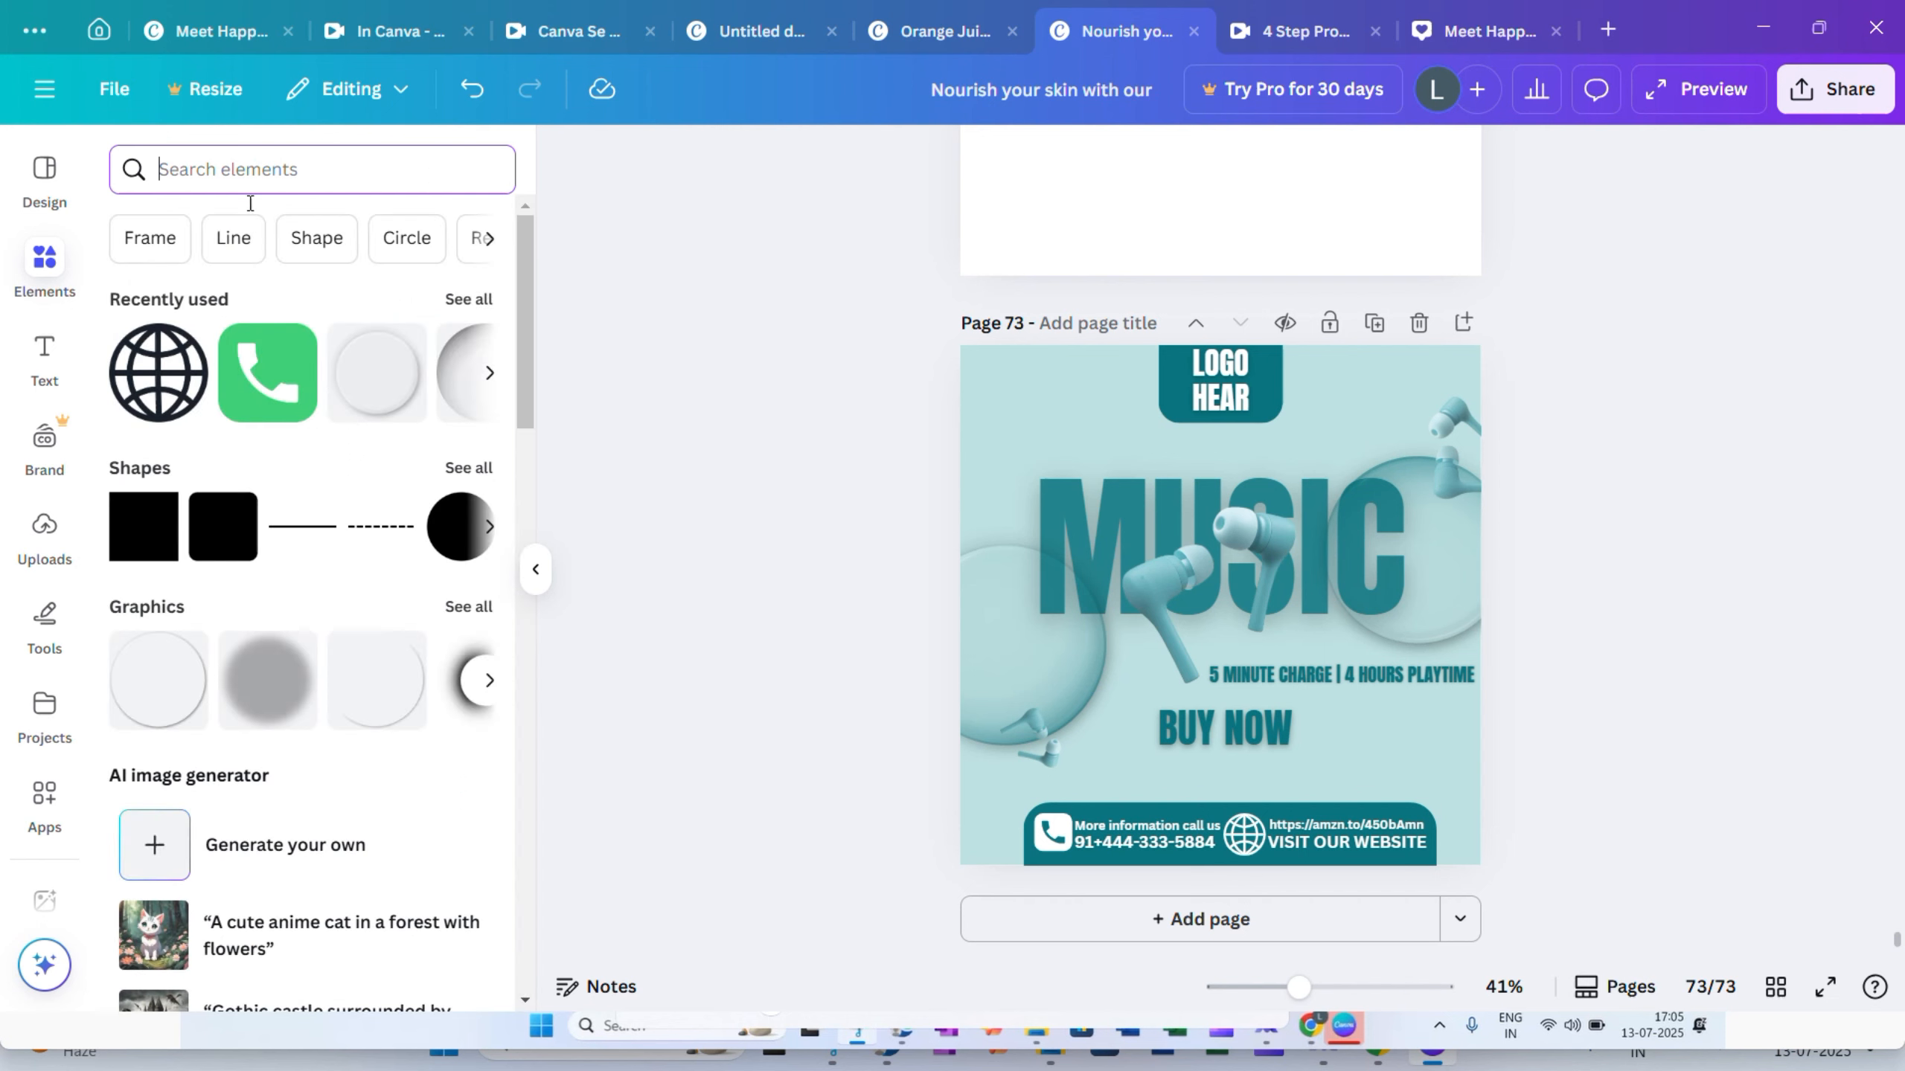
type("w")
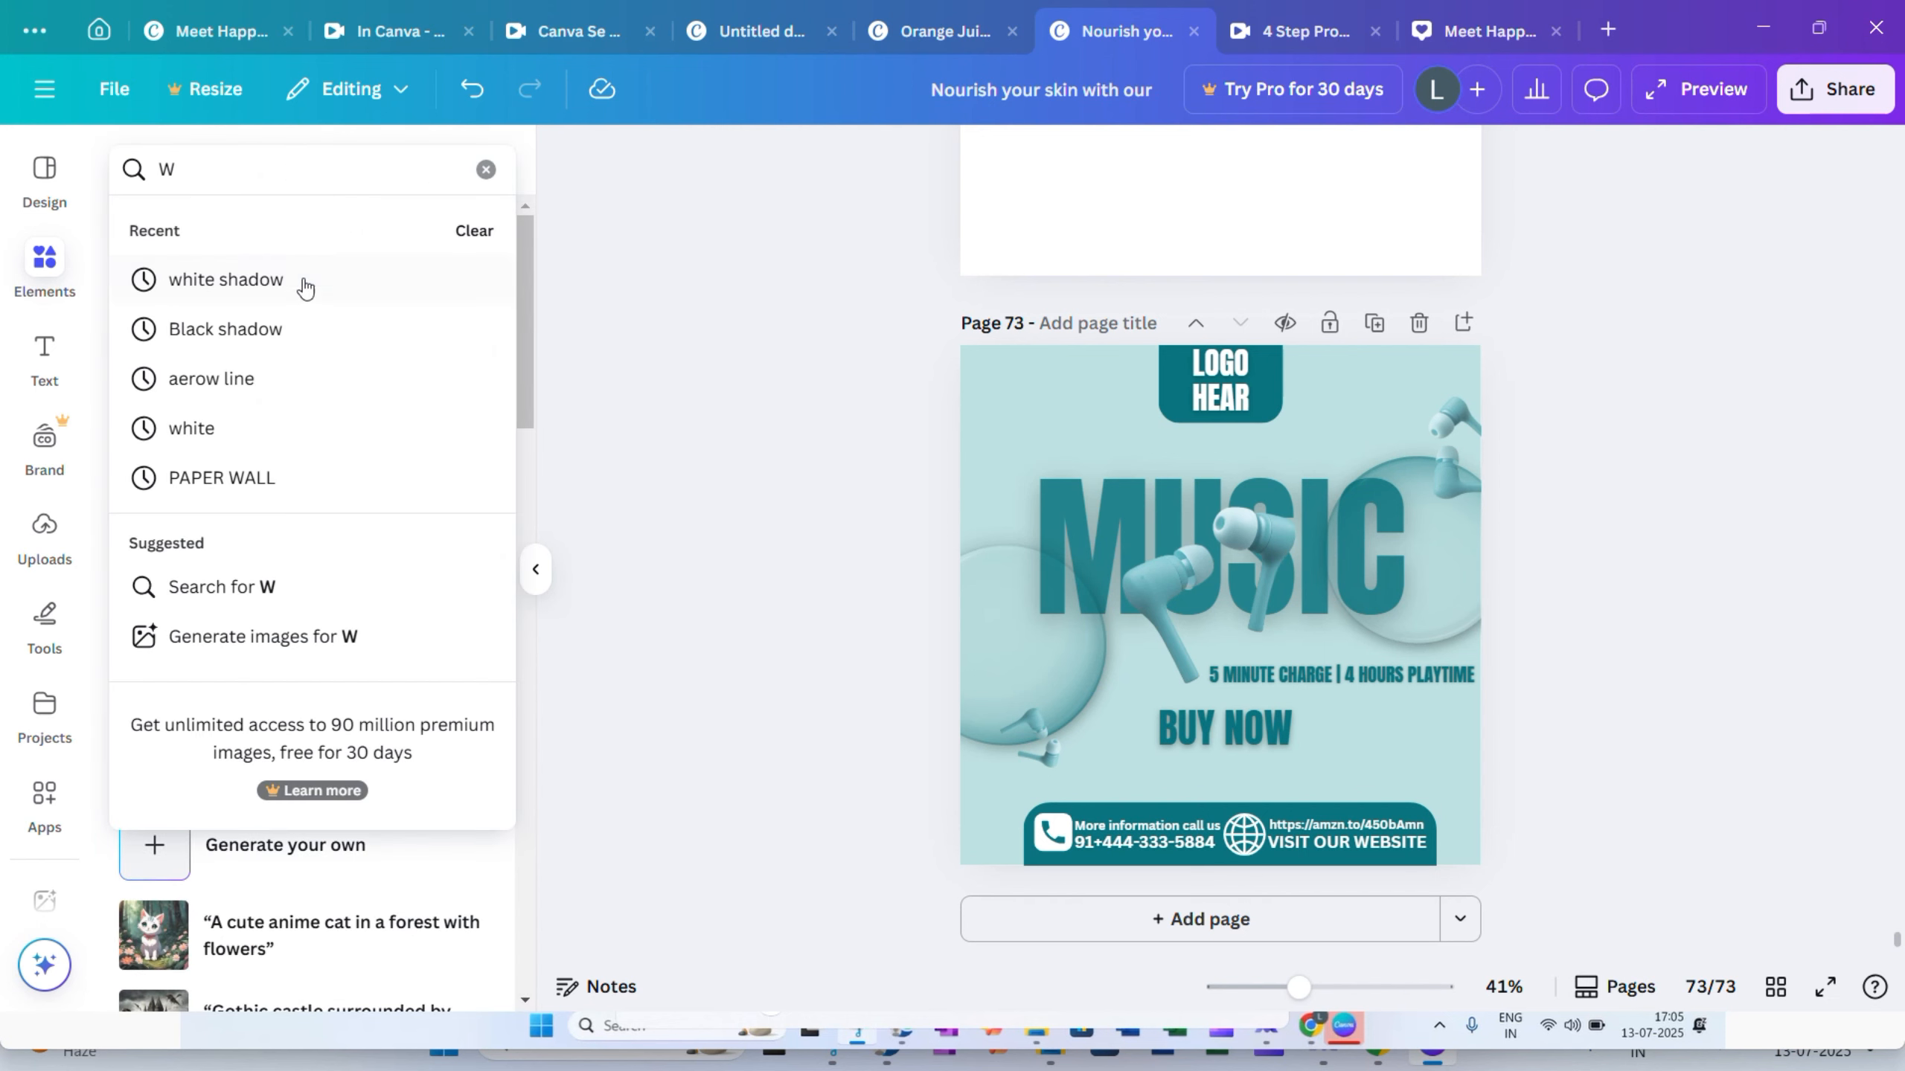
left_click(298, 323)
left_click(453, 355)
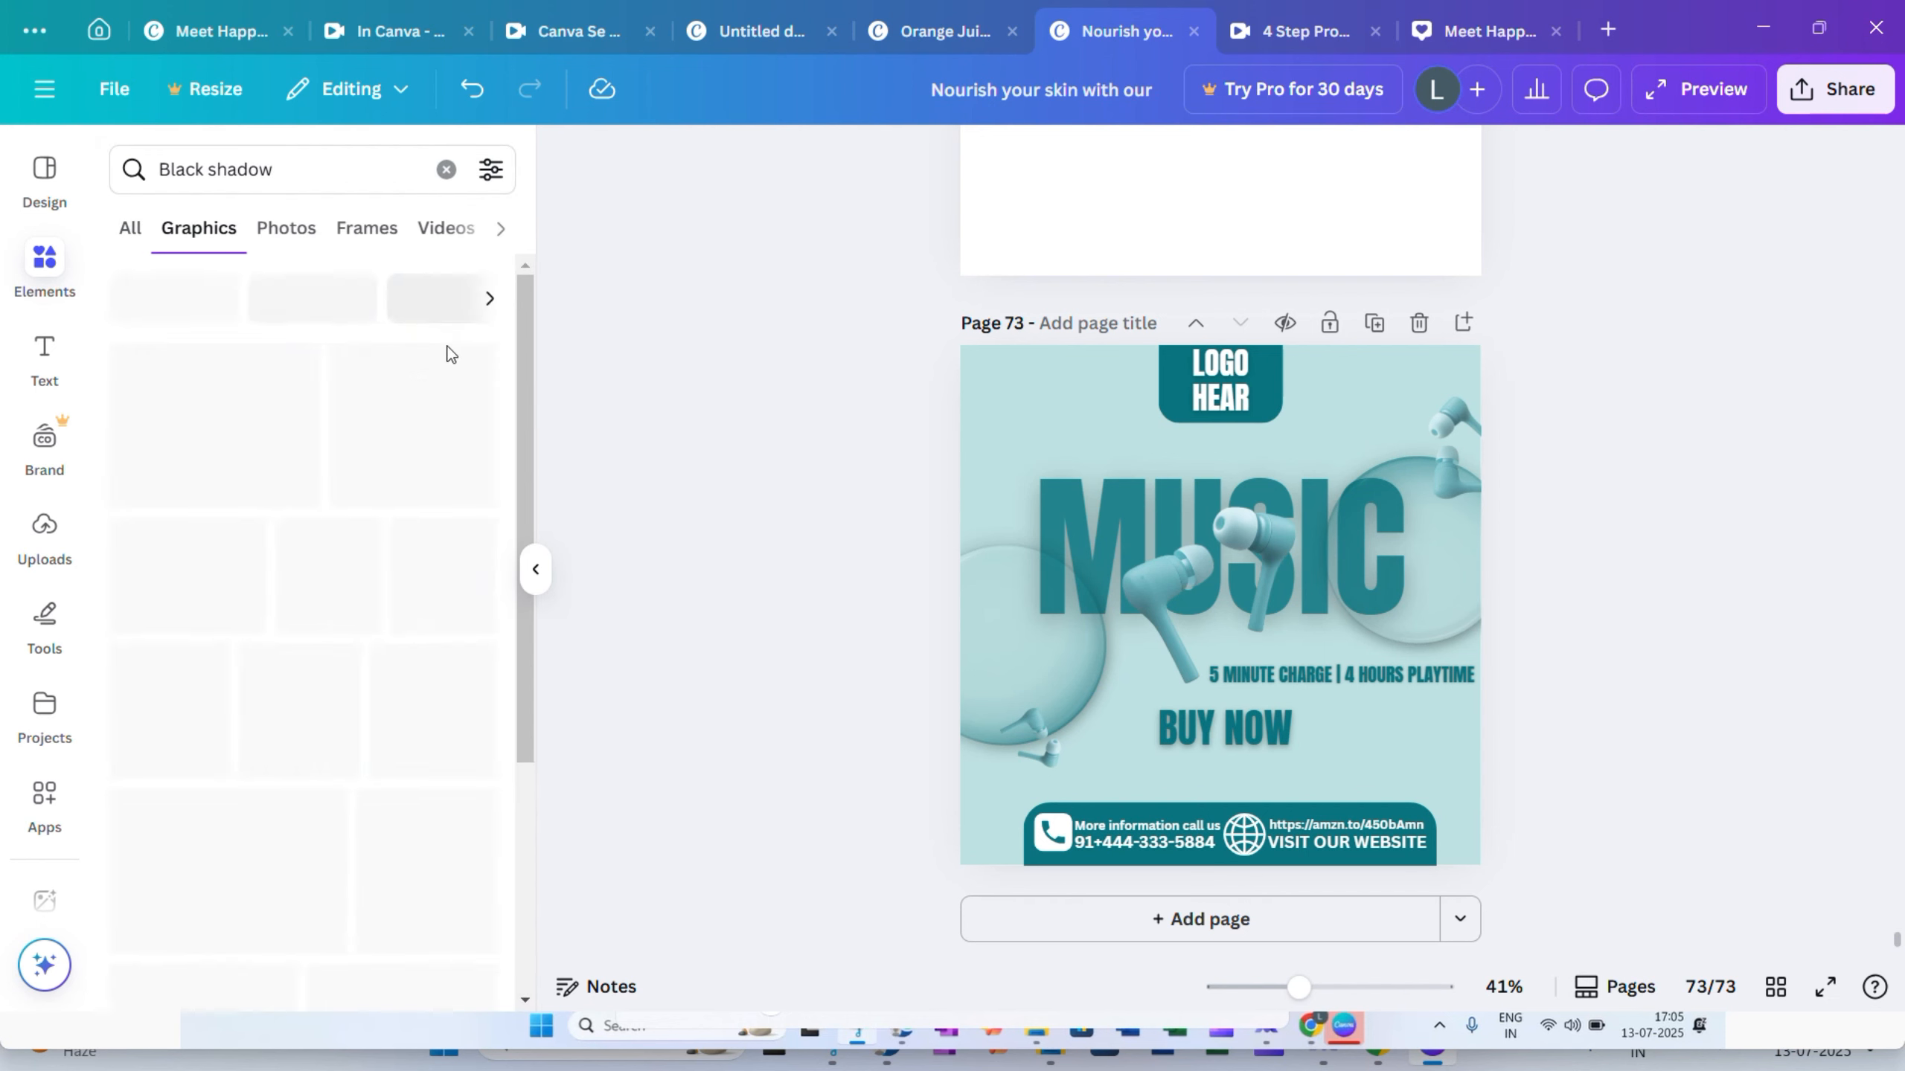
left_click(317, 491)
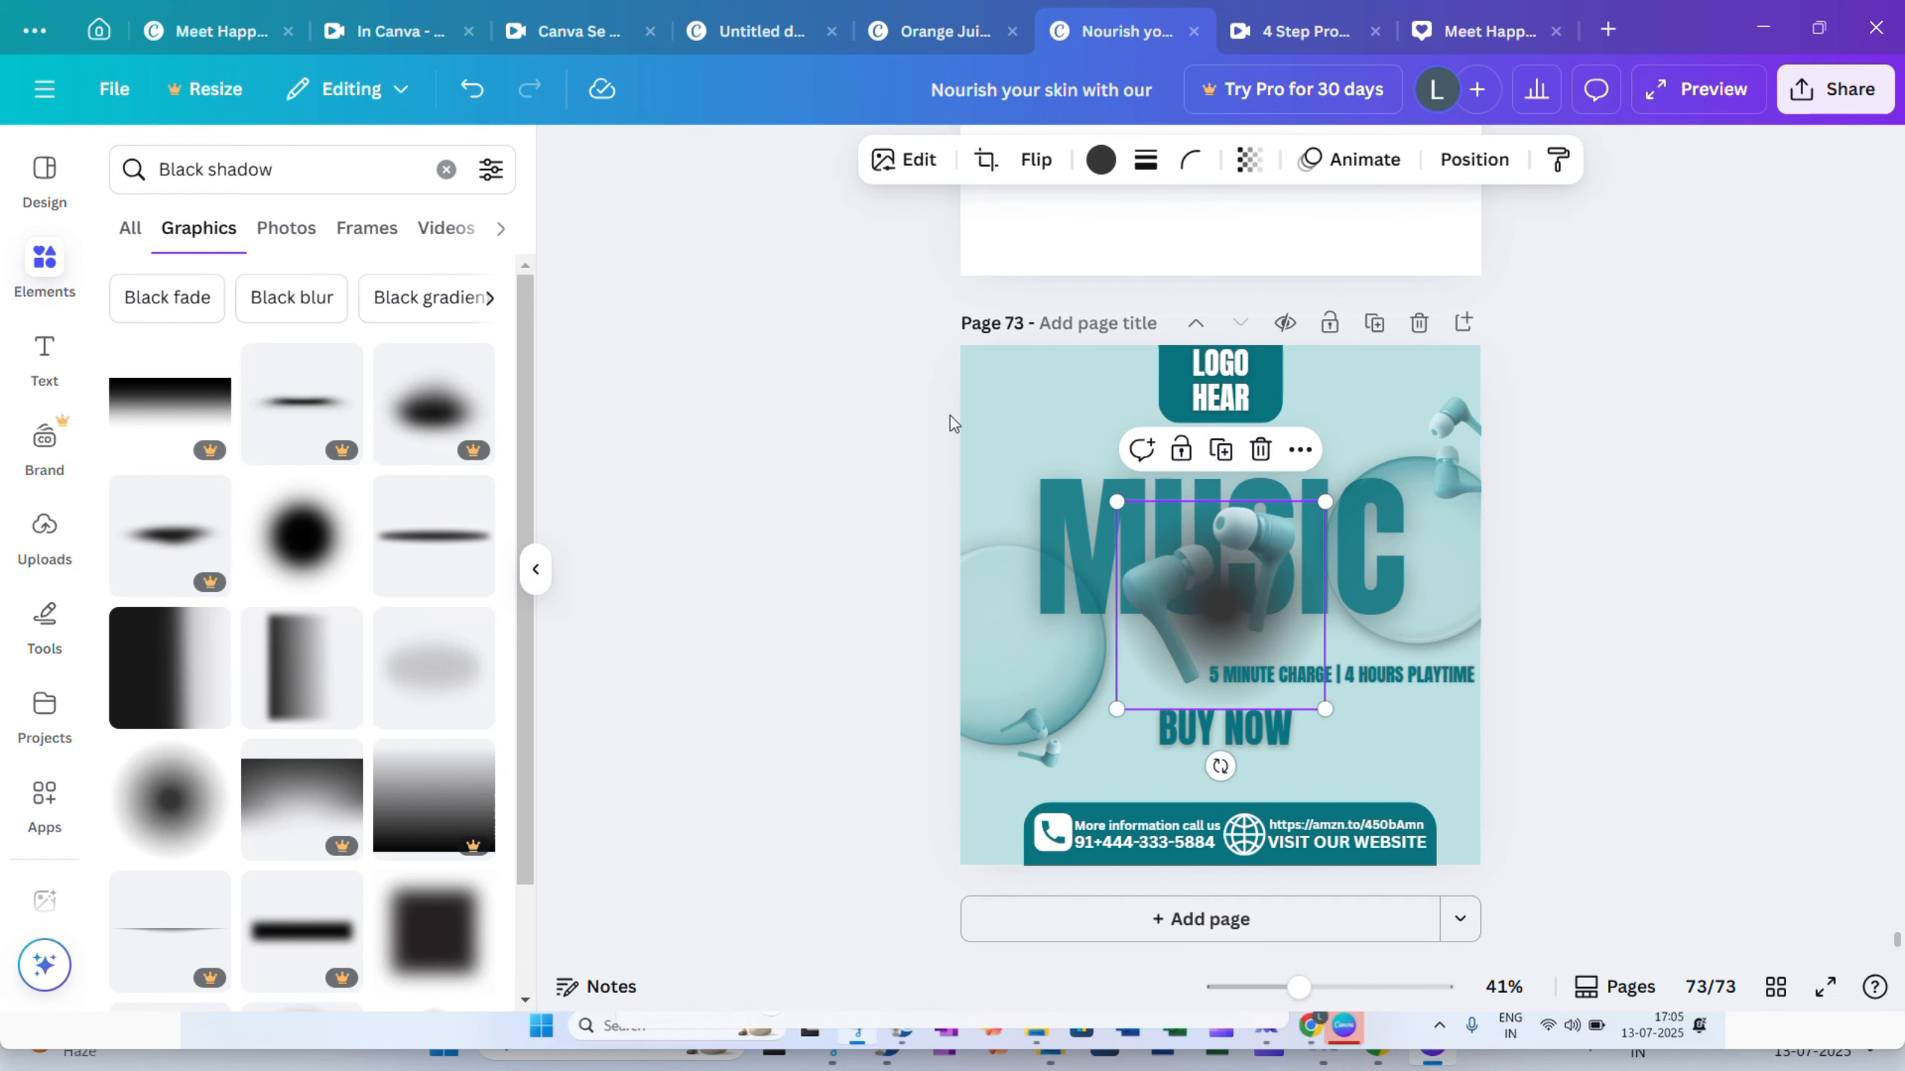
left_click(1101, 159)
left_click(235, 349)
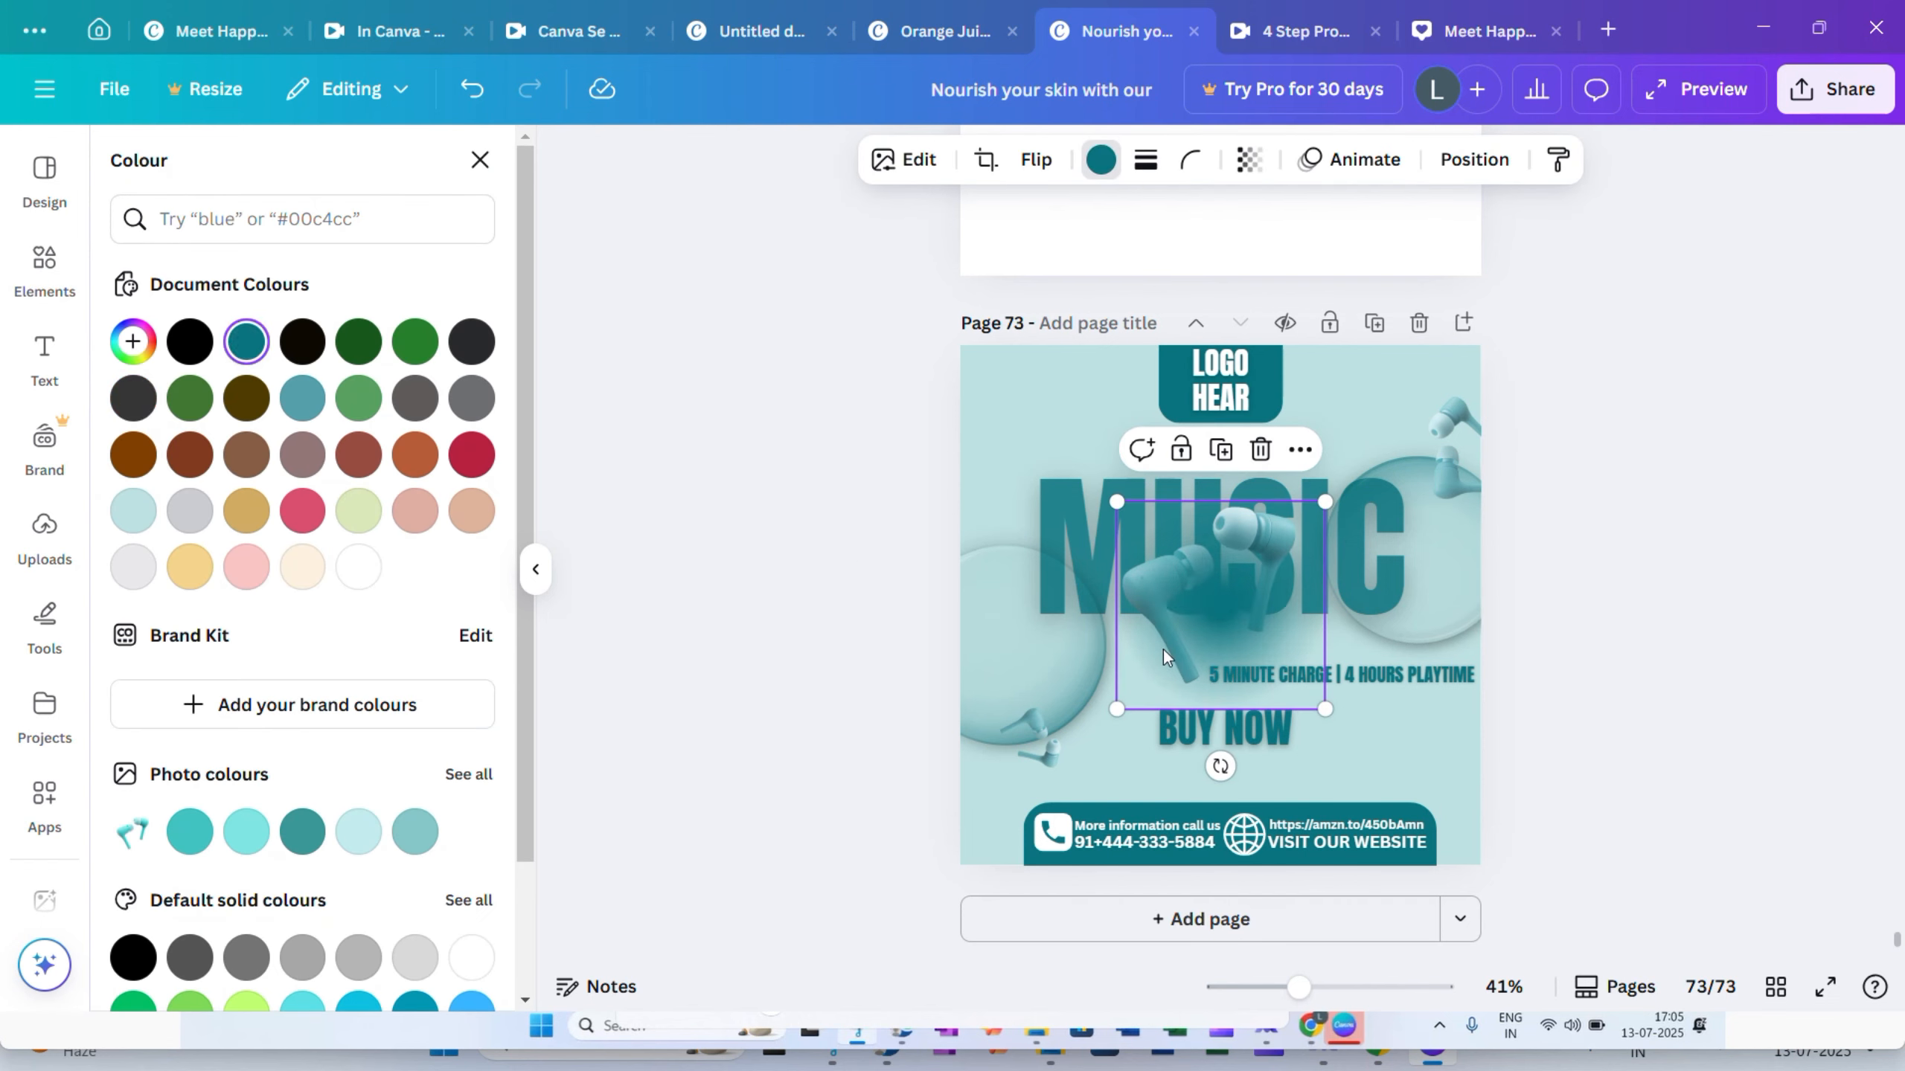
Move the teal shadow to the poster's lower-right corner and build up the shading there with overlapping copies
left_click_drag(1202, 648, 1461, 914)
left_click(1482, 724)
left_click_drag(1509, 848, 1470, 722)
left_click(1473, 660)
left_click(1431, 701)
left_click(1363, 717)
left_click(1433, 599)
left_click_drag(1423, 806, 1411, 885)
Place more copies of the teal shadow at the poster's lower-left corner and along its lower-right edge
left_click(1461, 595)
left_click(1452, 645)
left_click_drag(1451, 738, 1071, 845)
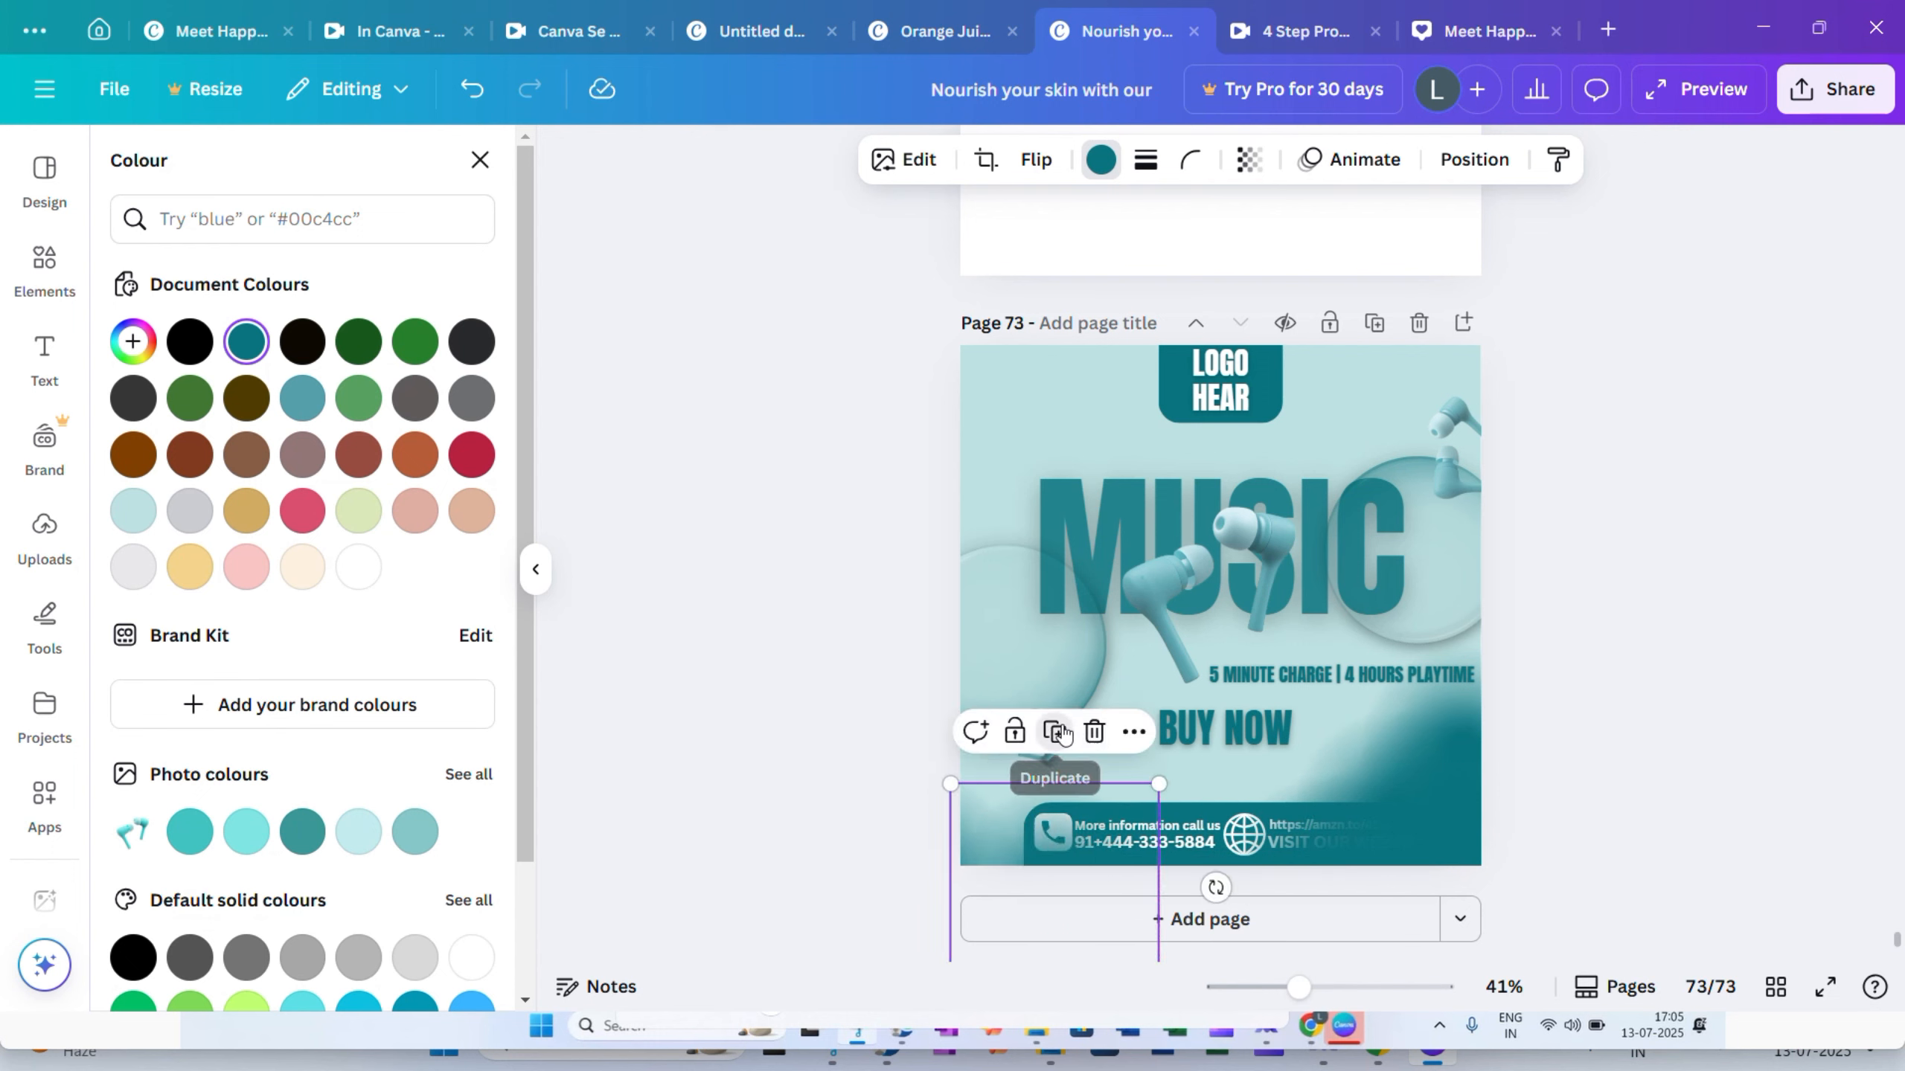
left_click(1057, 732)
left_click_drag(1276, 854, 1281, 699)
mouse_move(1342, 791)
left_mouse_down()
mouse_move(1412, 787)
mouse_move(1410, 820)
mouse_move(1445, 759)
mouse_move(1478, 755)
left_mouse_up()
left_click(1671, 581)
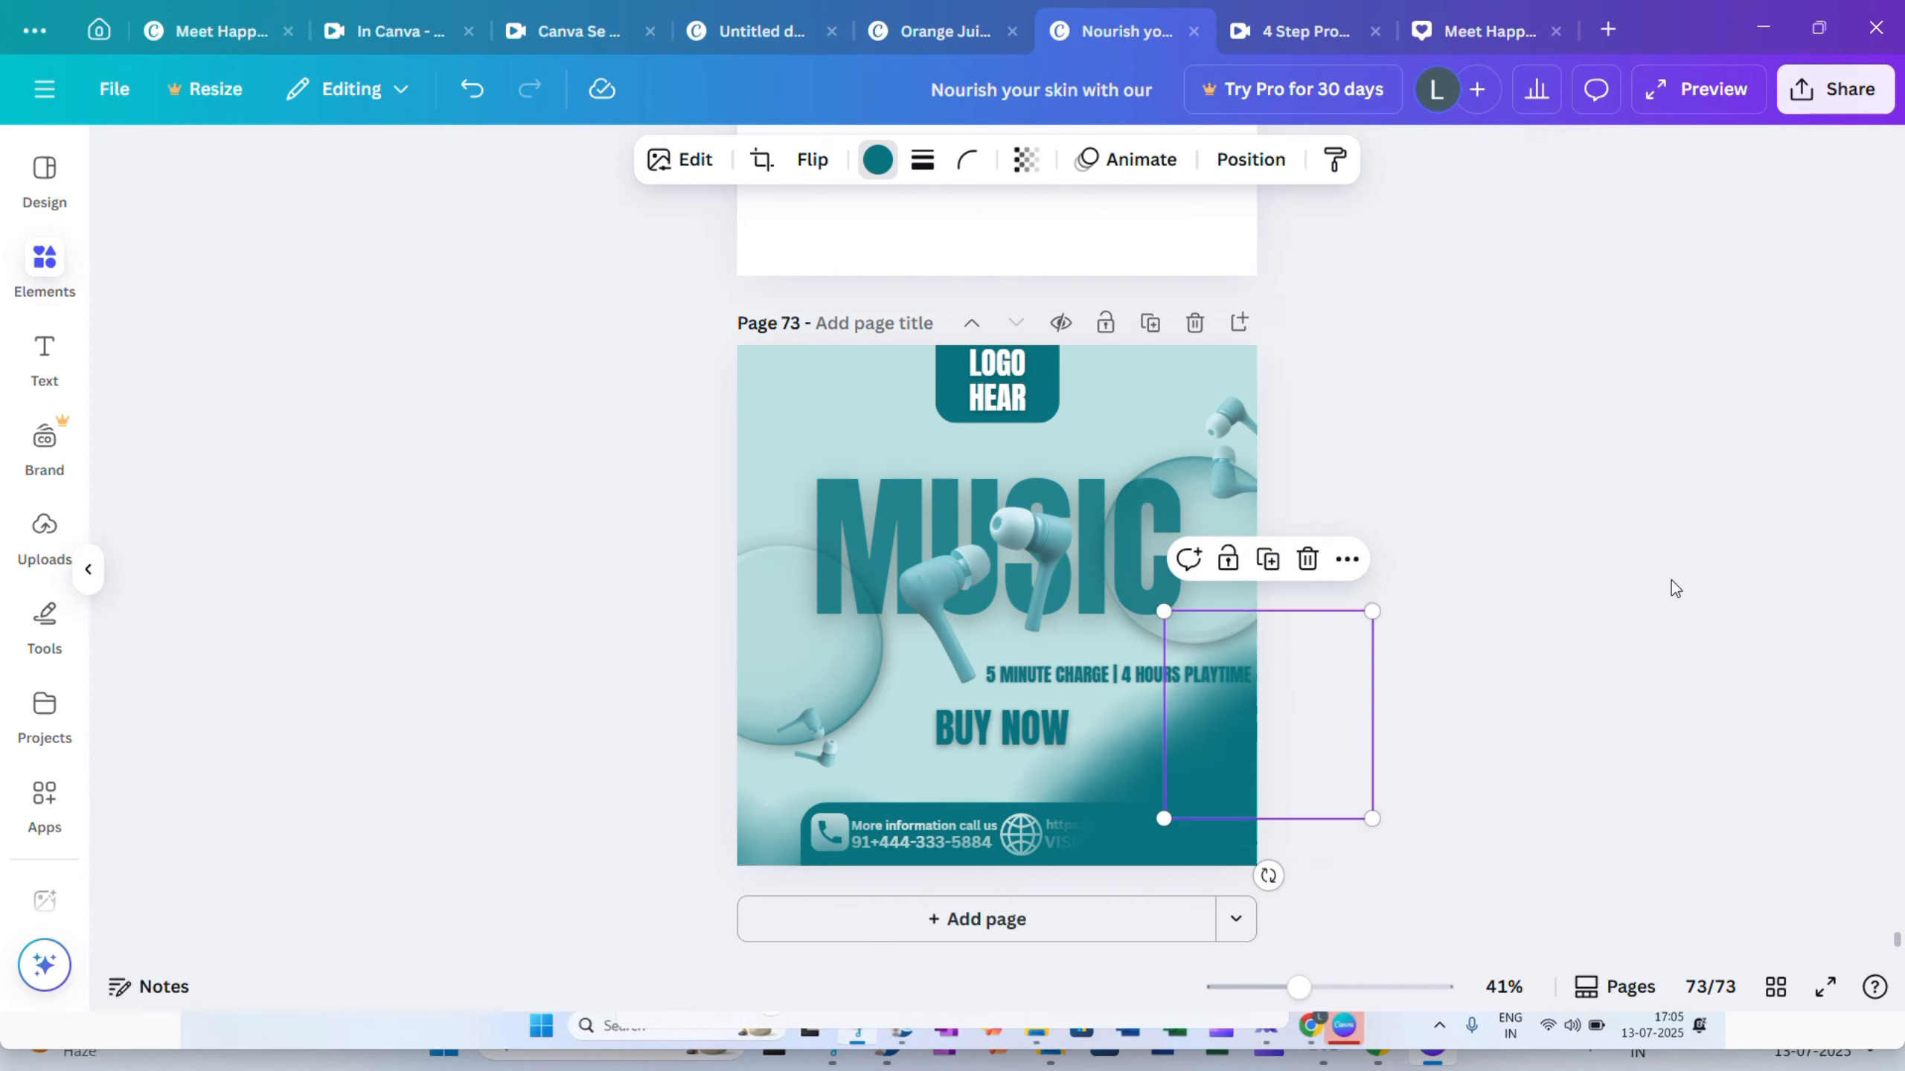
left_click_drag(1710, 674, 1510, 802)
left_click(1599, 795)
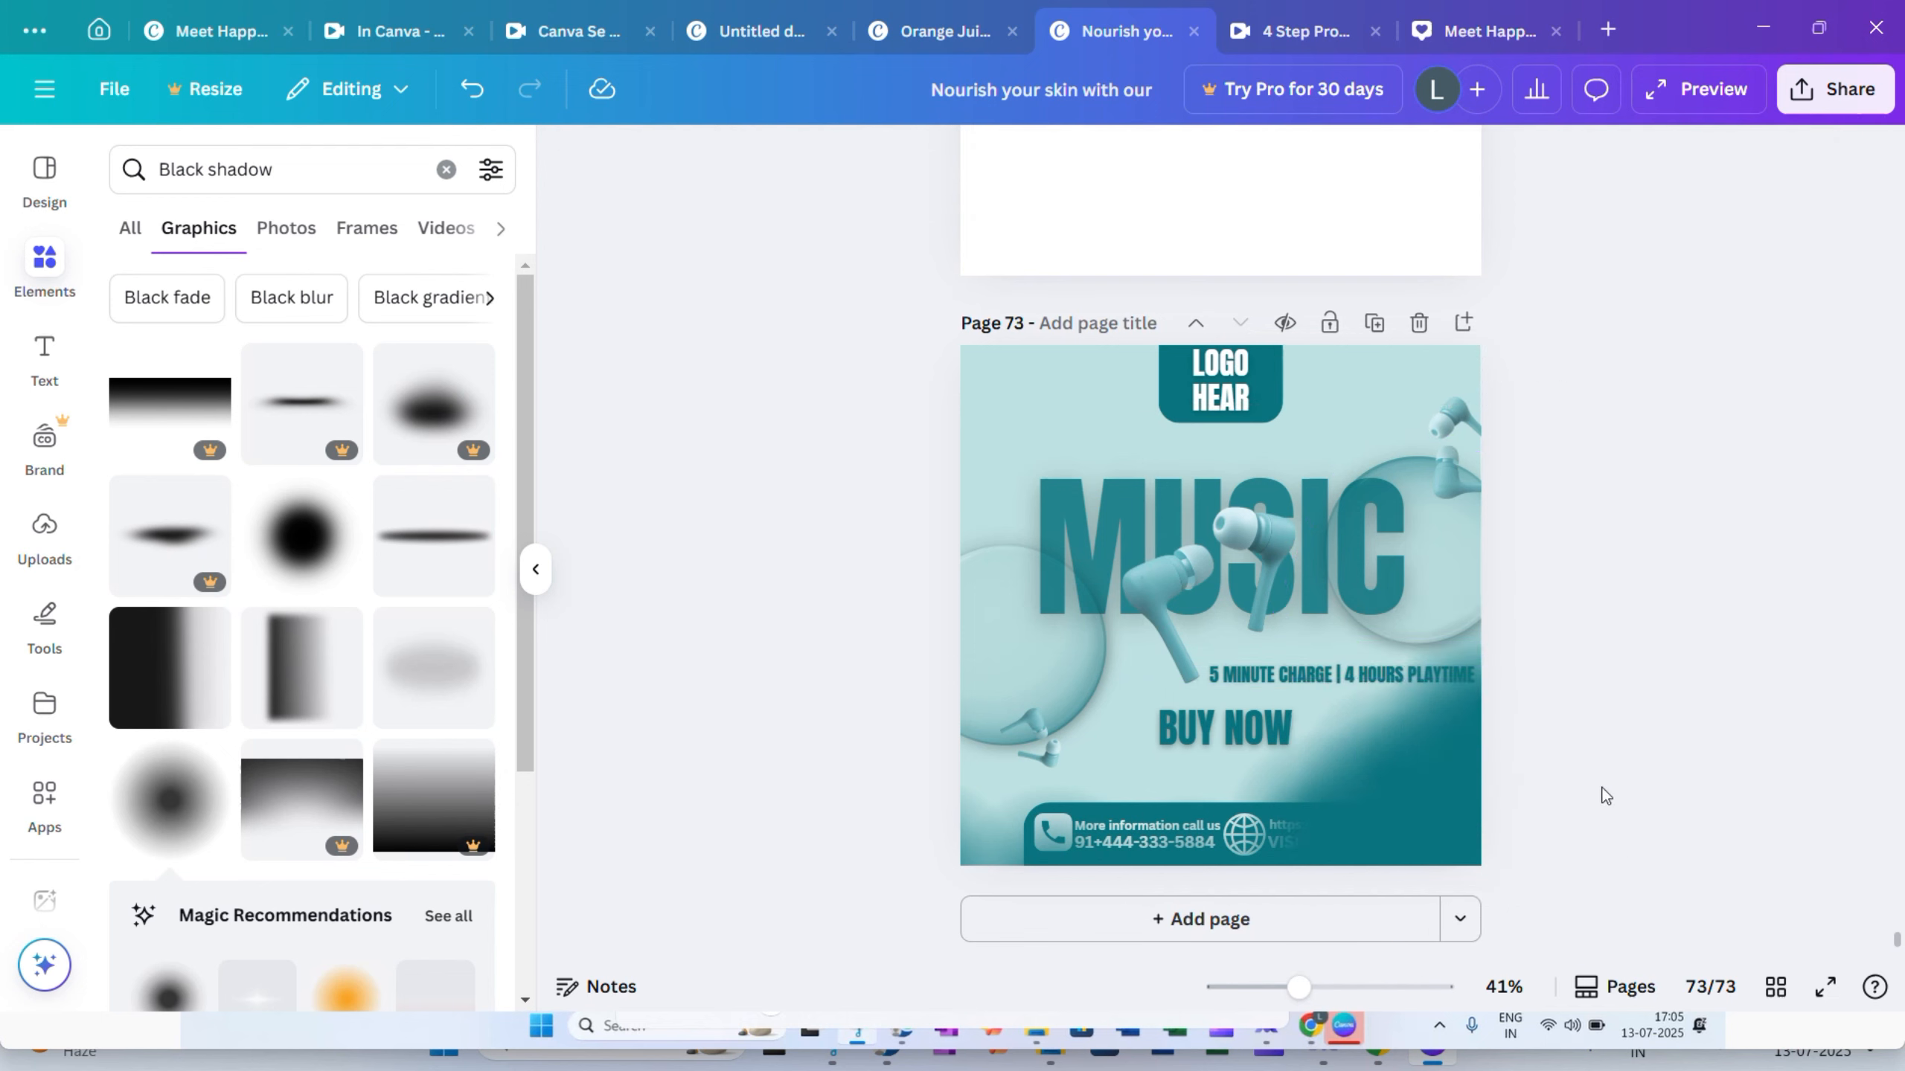
left_click(1405, 835)
left_click_drag(1631, 764, 1419, 810)
left_click(1392, 703)
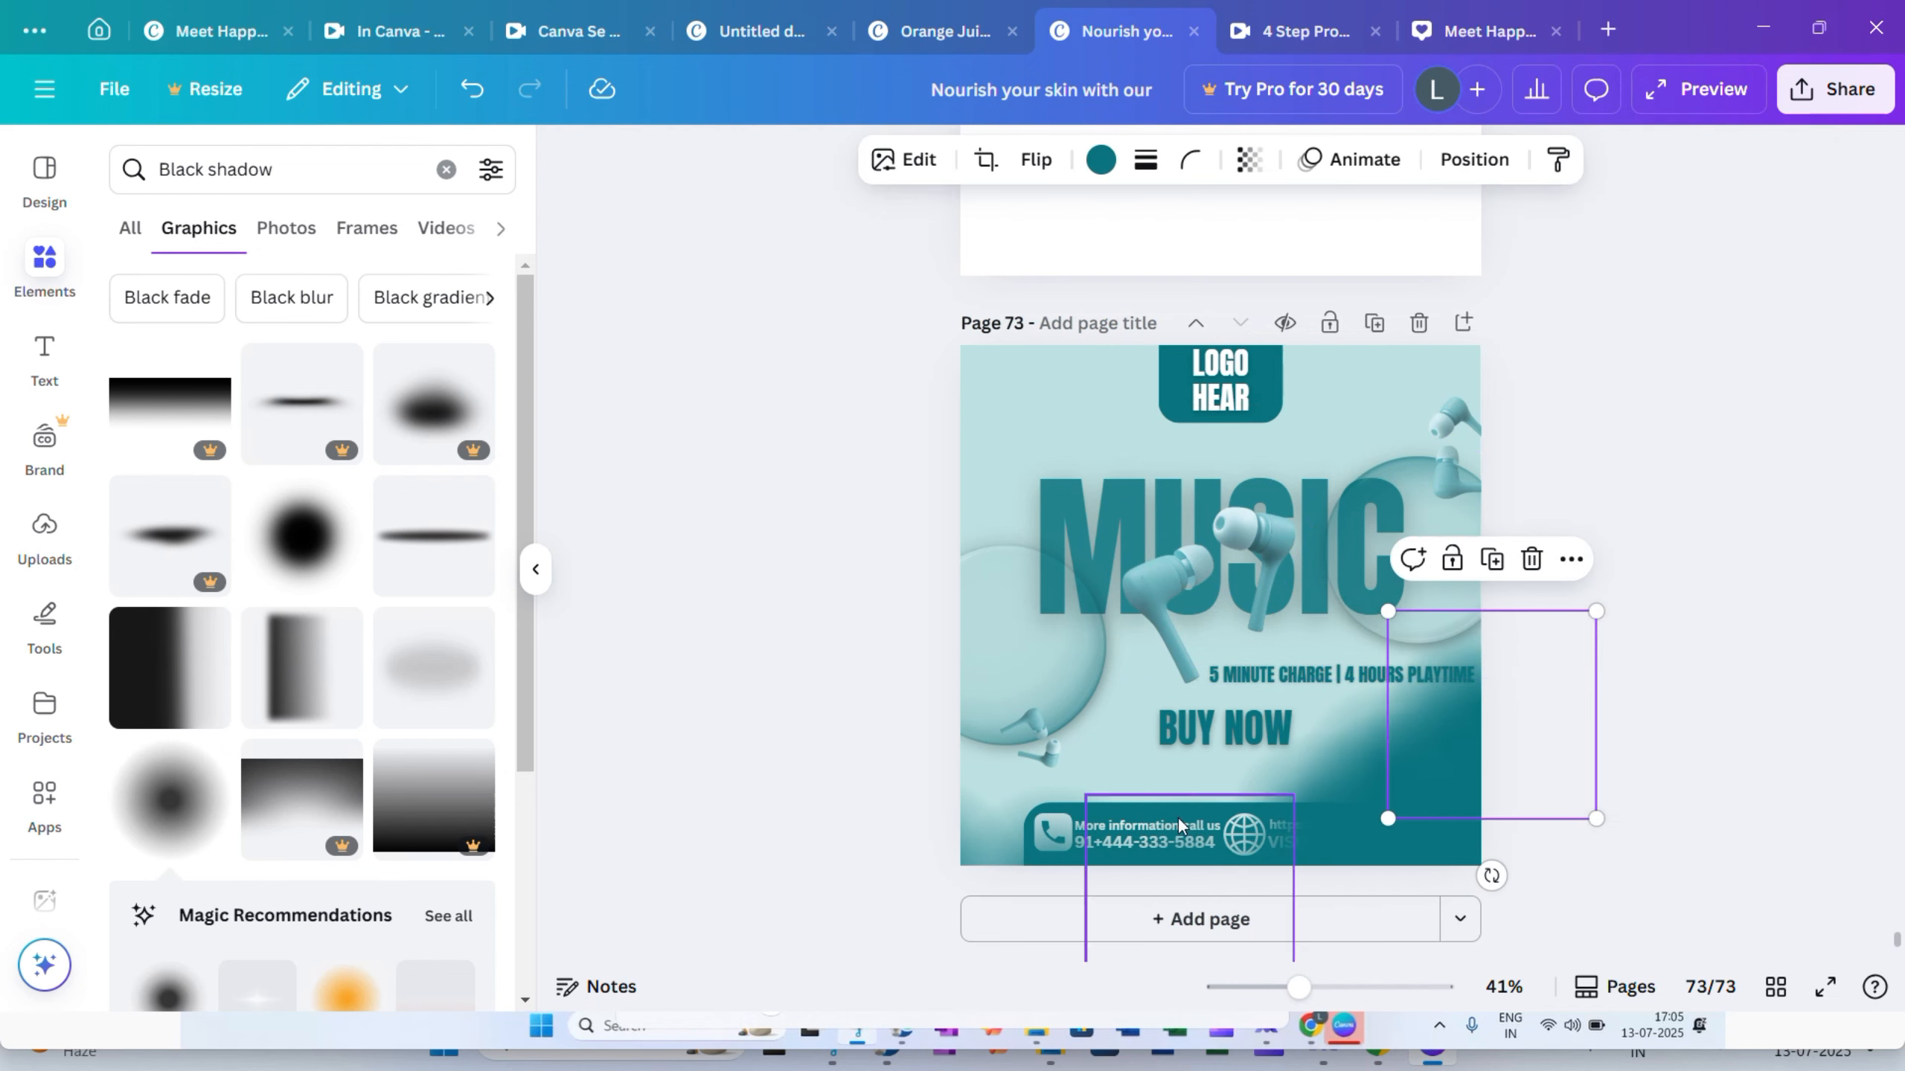
Bring the contact and website footer group to the front of the layer order, above all the teal shadows
left_click(1290, 443)
left_click(1372, 159)
scroll(294, 644, "down", 5)
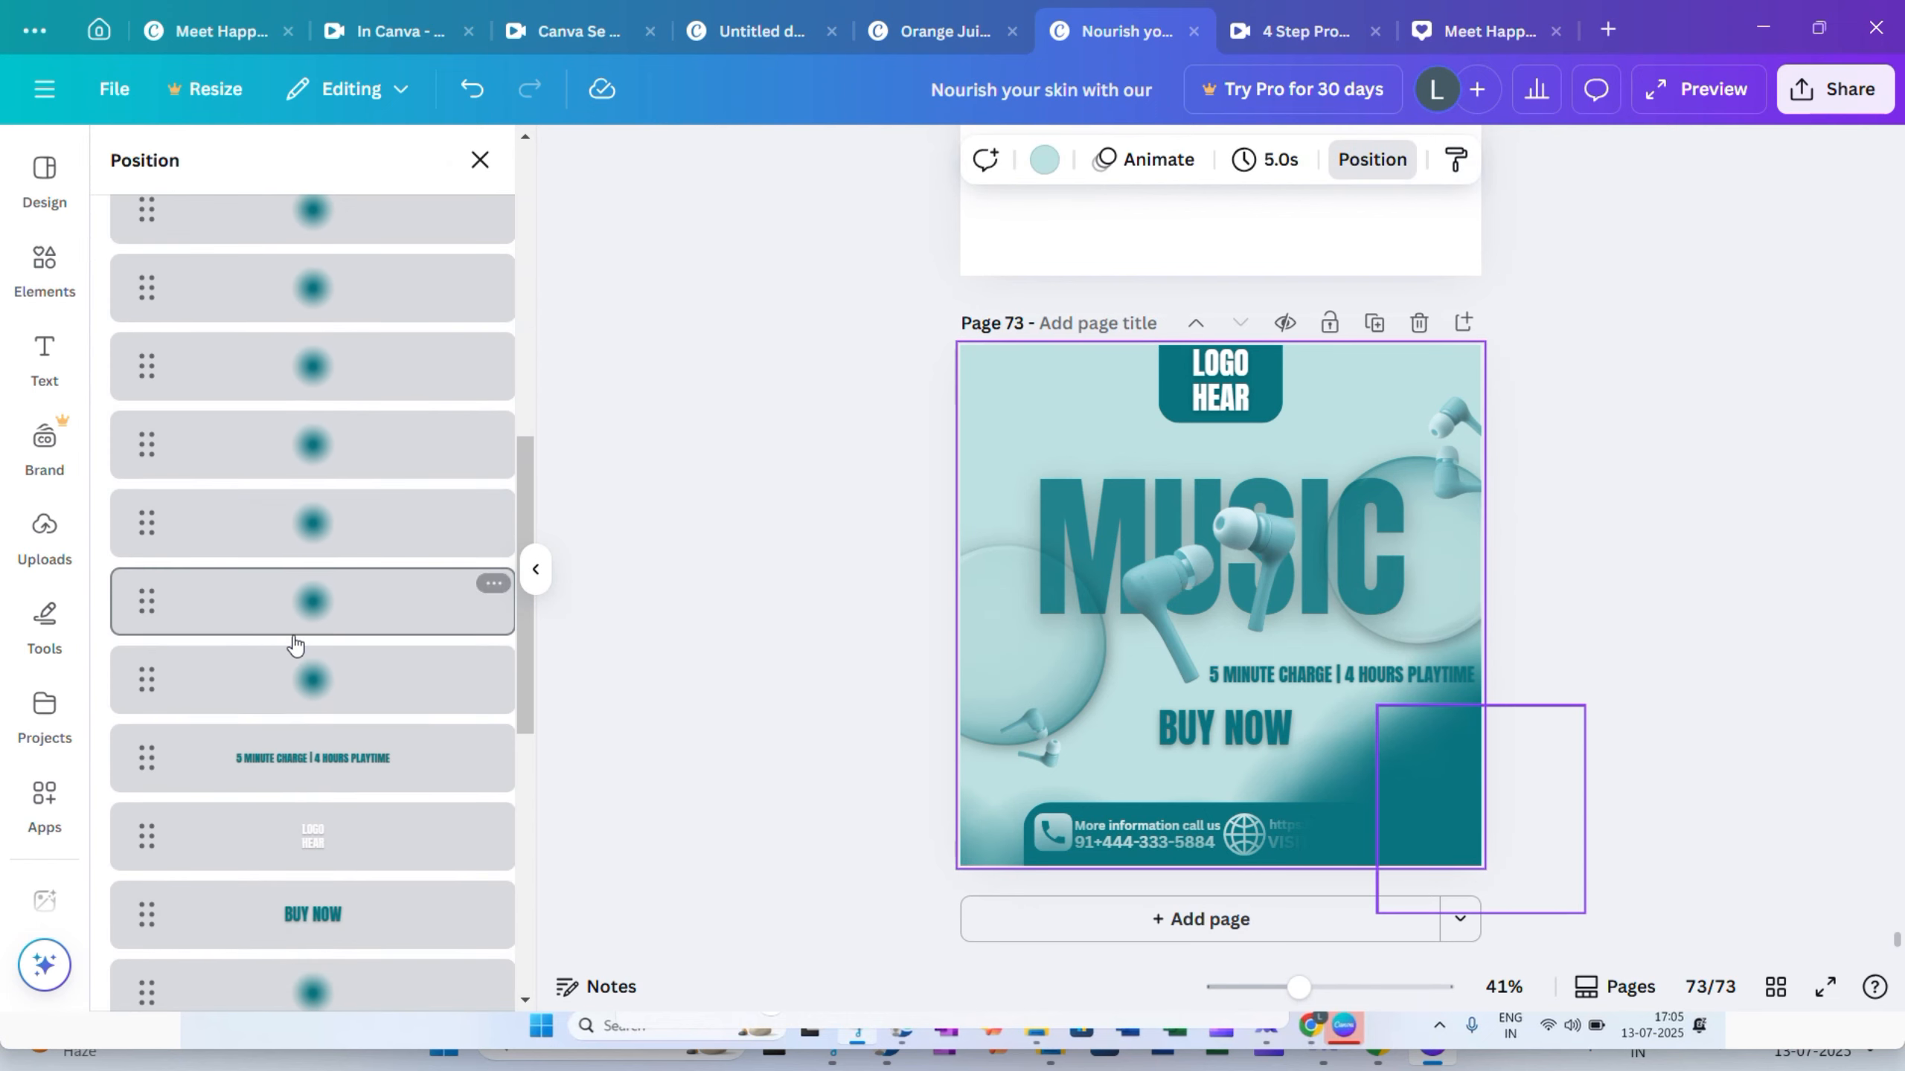
scroll(294, 643, "down", 5)
left_click(408, 451)
left_click_drag(409, 451, 397, 373)
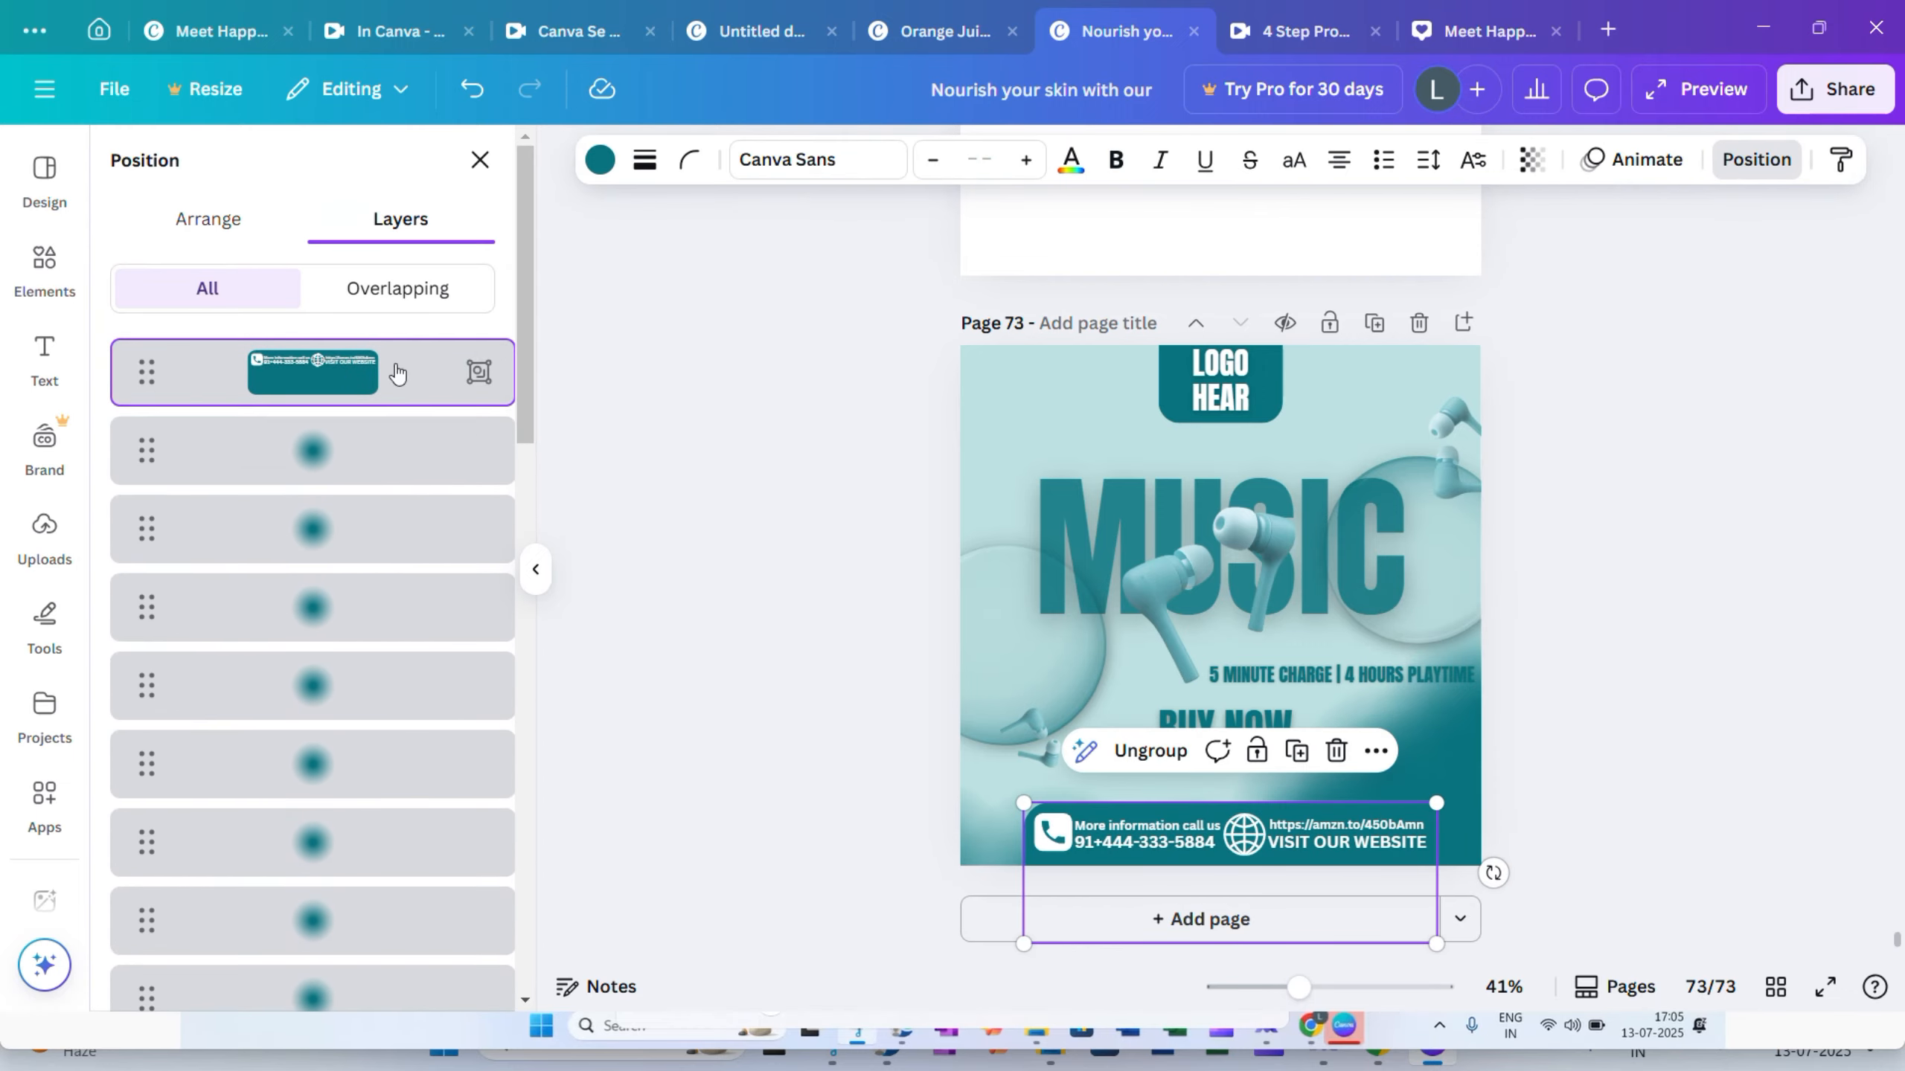
Raise the 5 MINUTE CHARGE | 4 HOURS PLAYTIME tagline above the teal shadows in the layer order
scroll(420, 690, "down", 5)
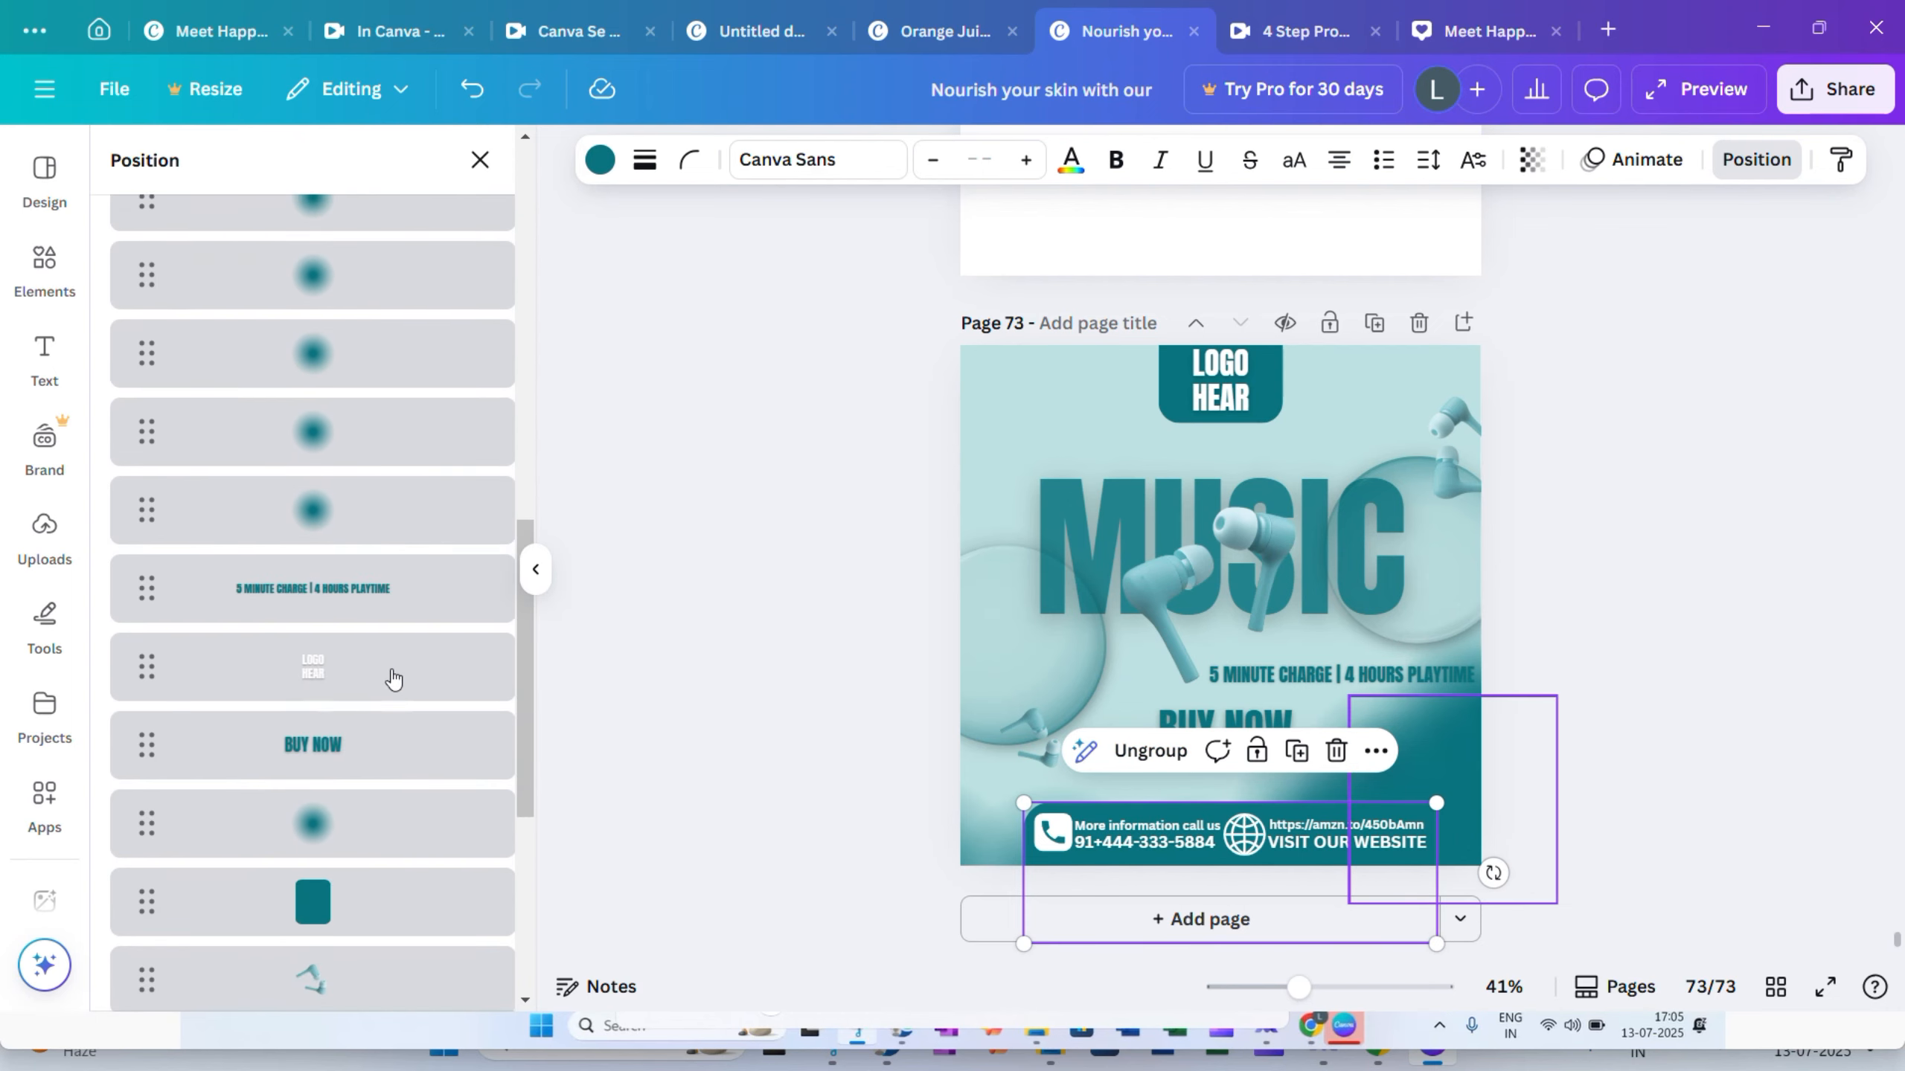
left_click_drag(395, 589, 341, 440)
left_click(537, 569)
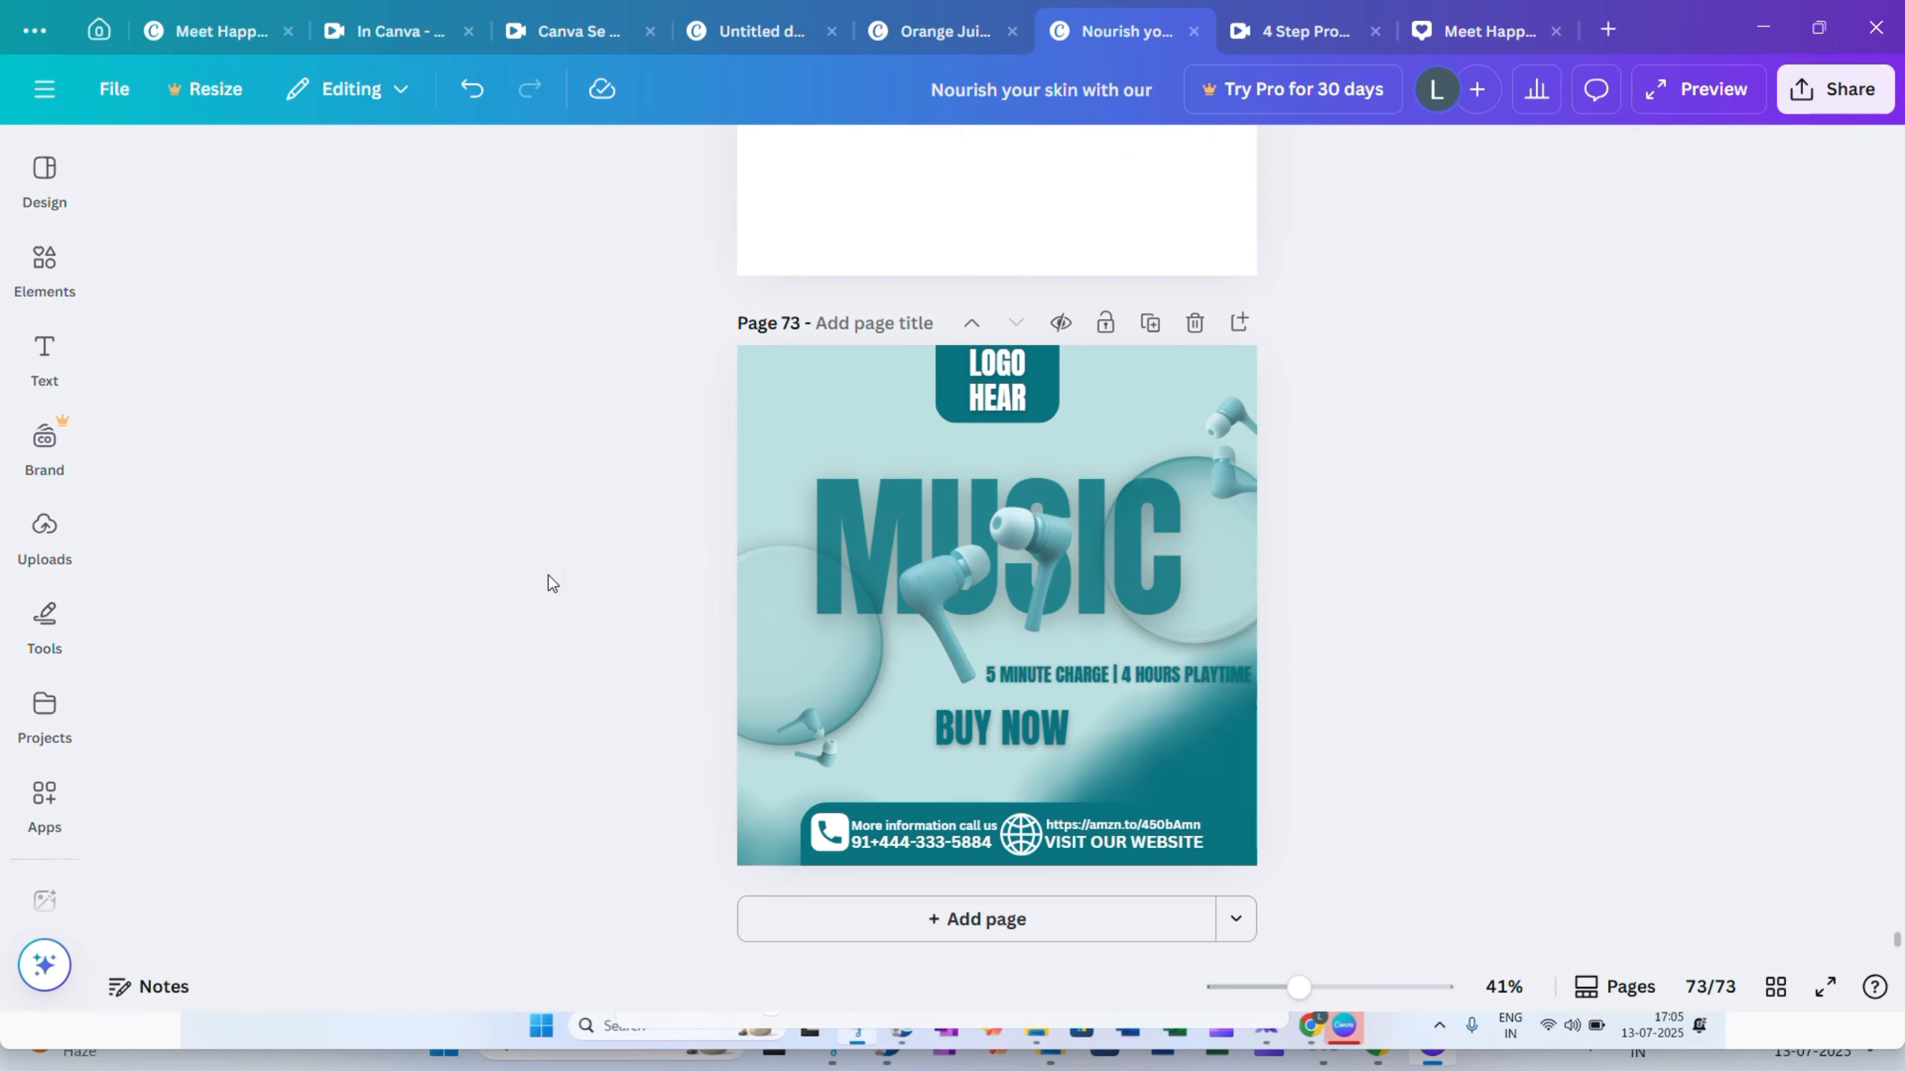
Insert the soft round shadow graphic, colour it white and place it with a copy over the poster's upper-left corner
left_click(44, 261)
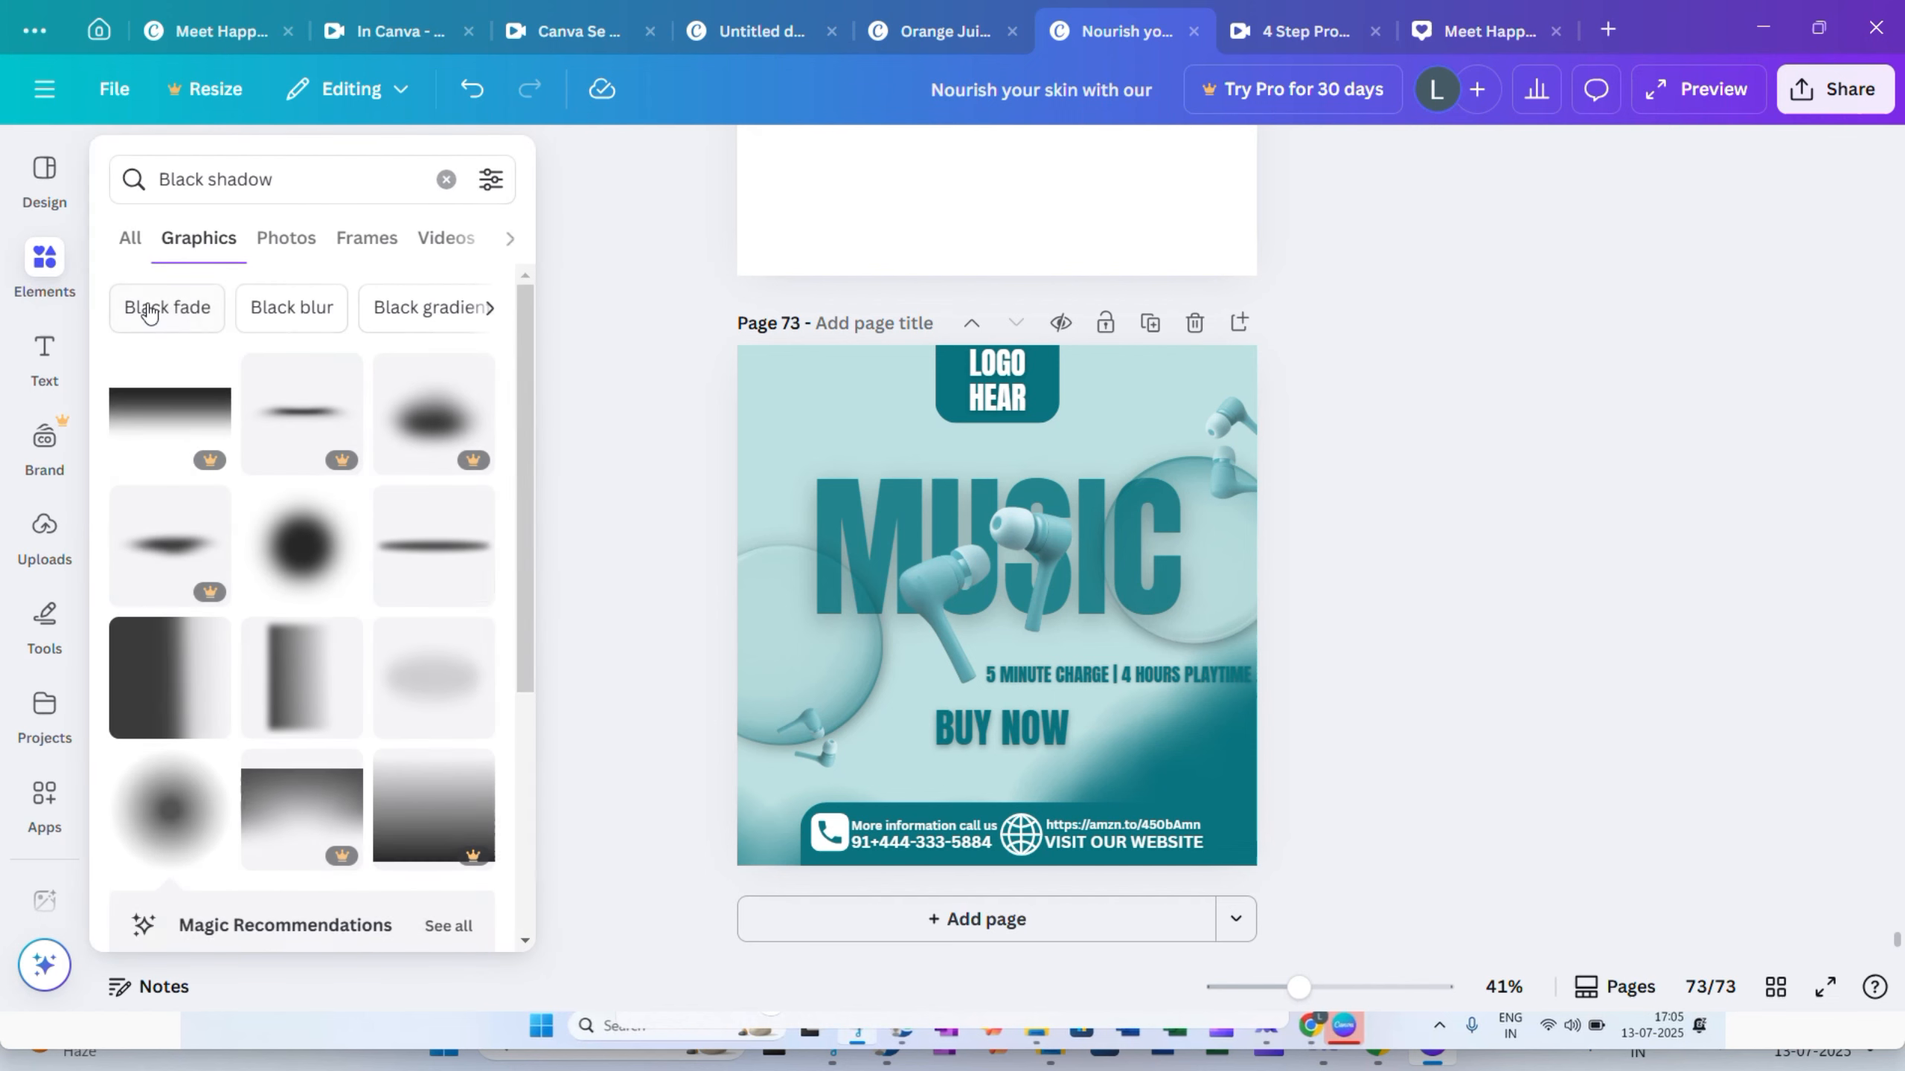
left_click(200, 797)
left_click(876, 160)
left_click(359, 577)
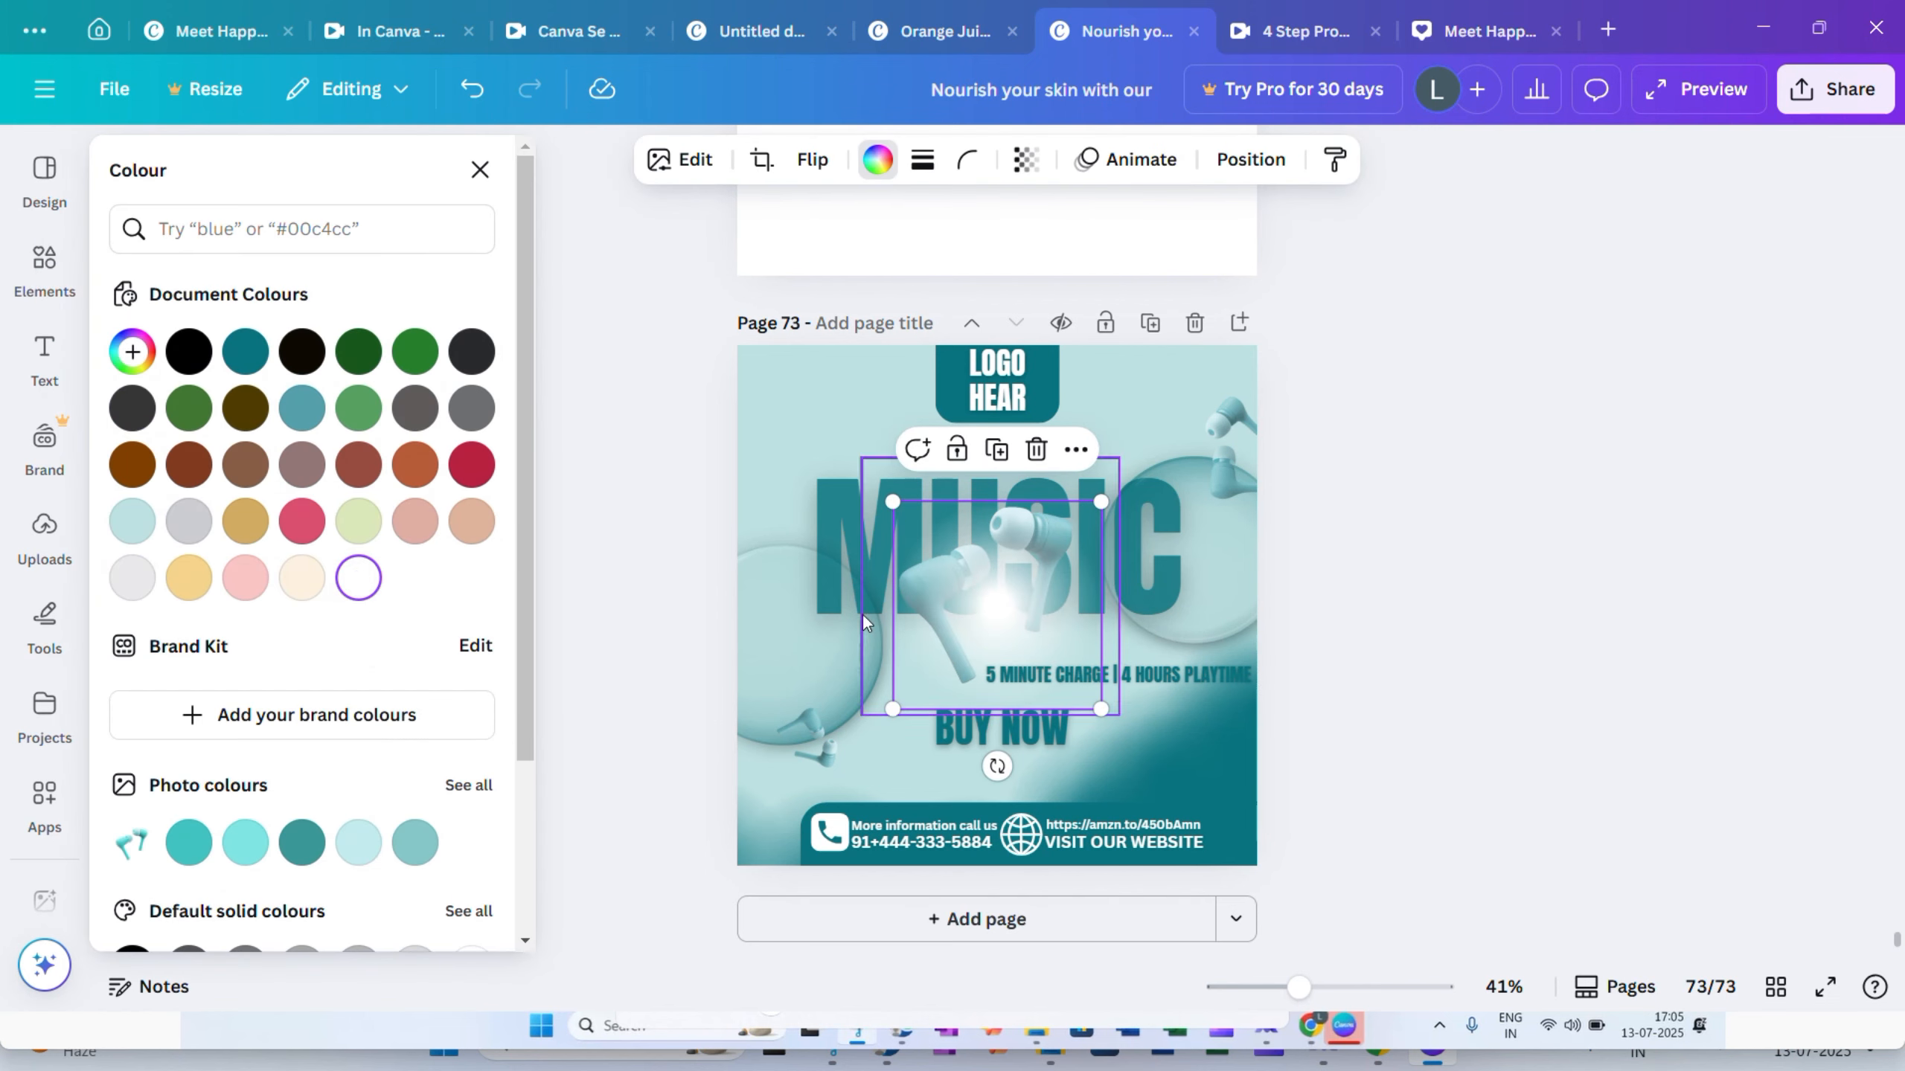
left_click_drag(991, 640, 607, 523)
left_click(738, 492)
left_click_drag(715, 440, 811, 271)
left_click(1431, 482)
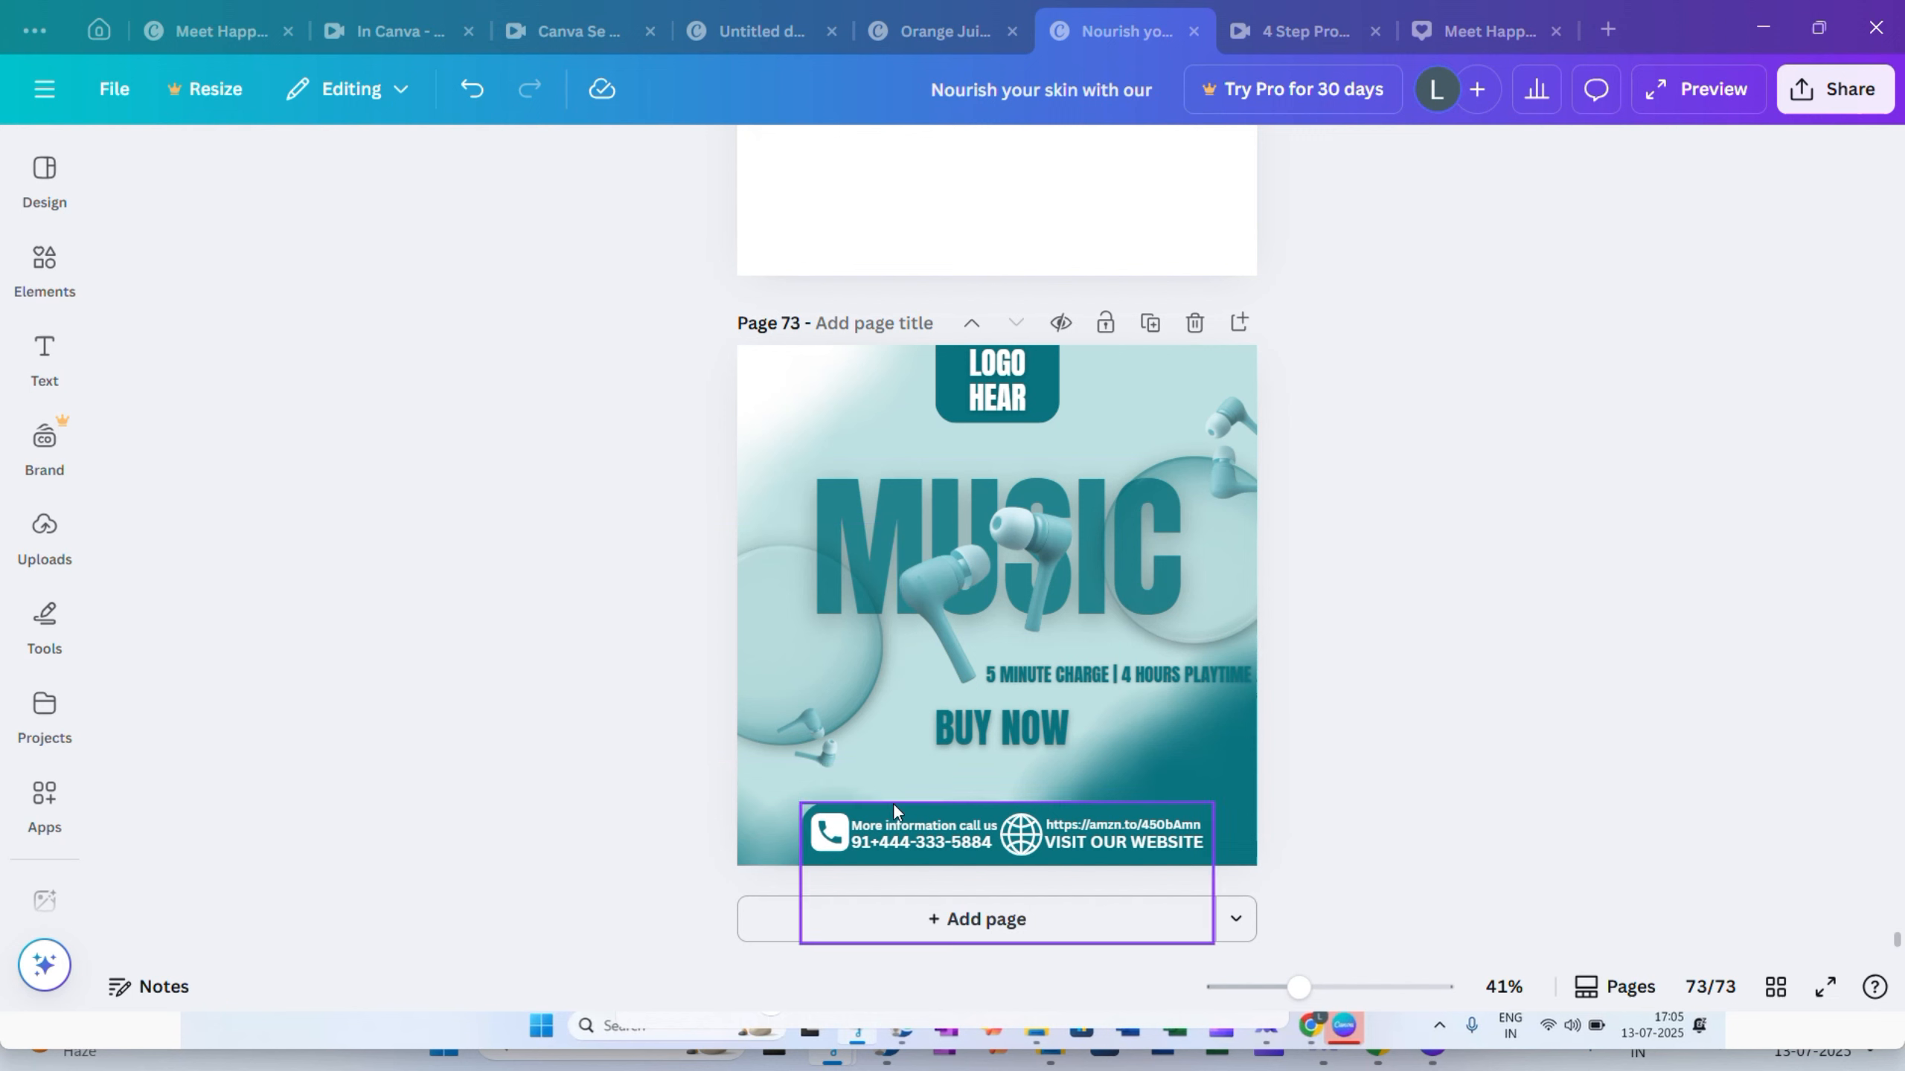
Give the footer bar a short-dashed outline and colour the outline white
left_click(860, 805)
left_click(472, 160)
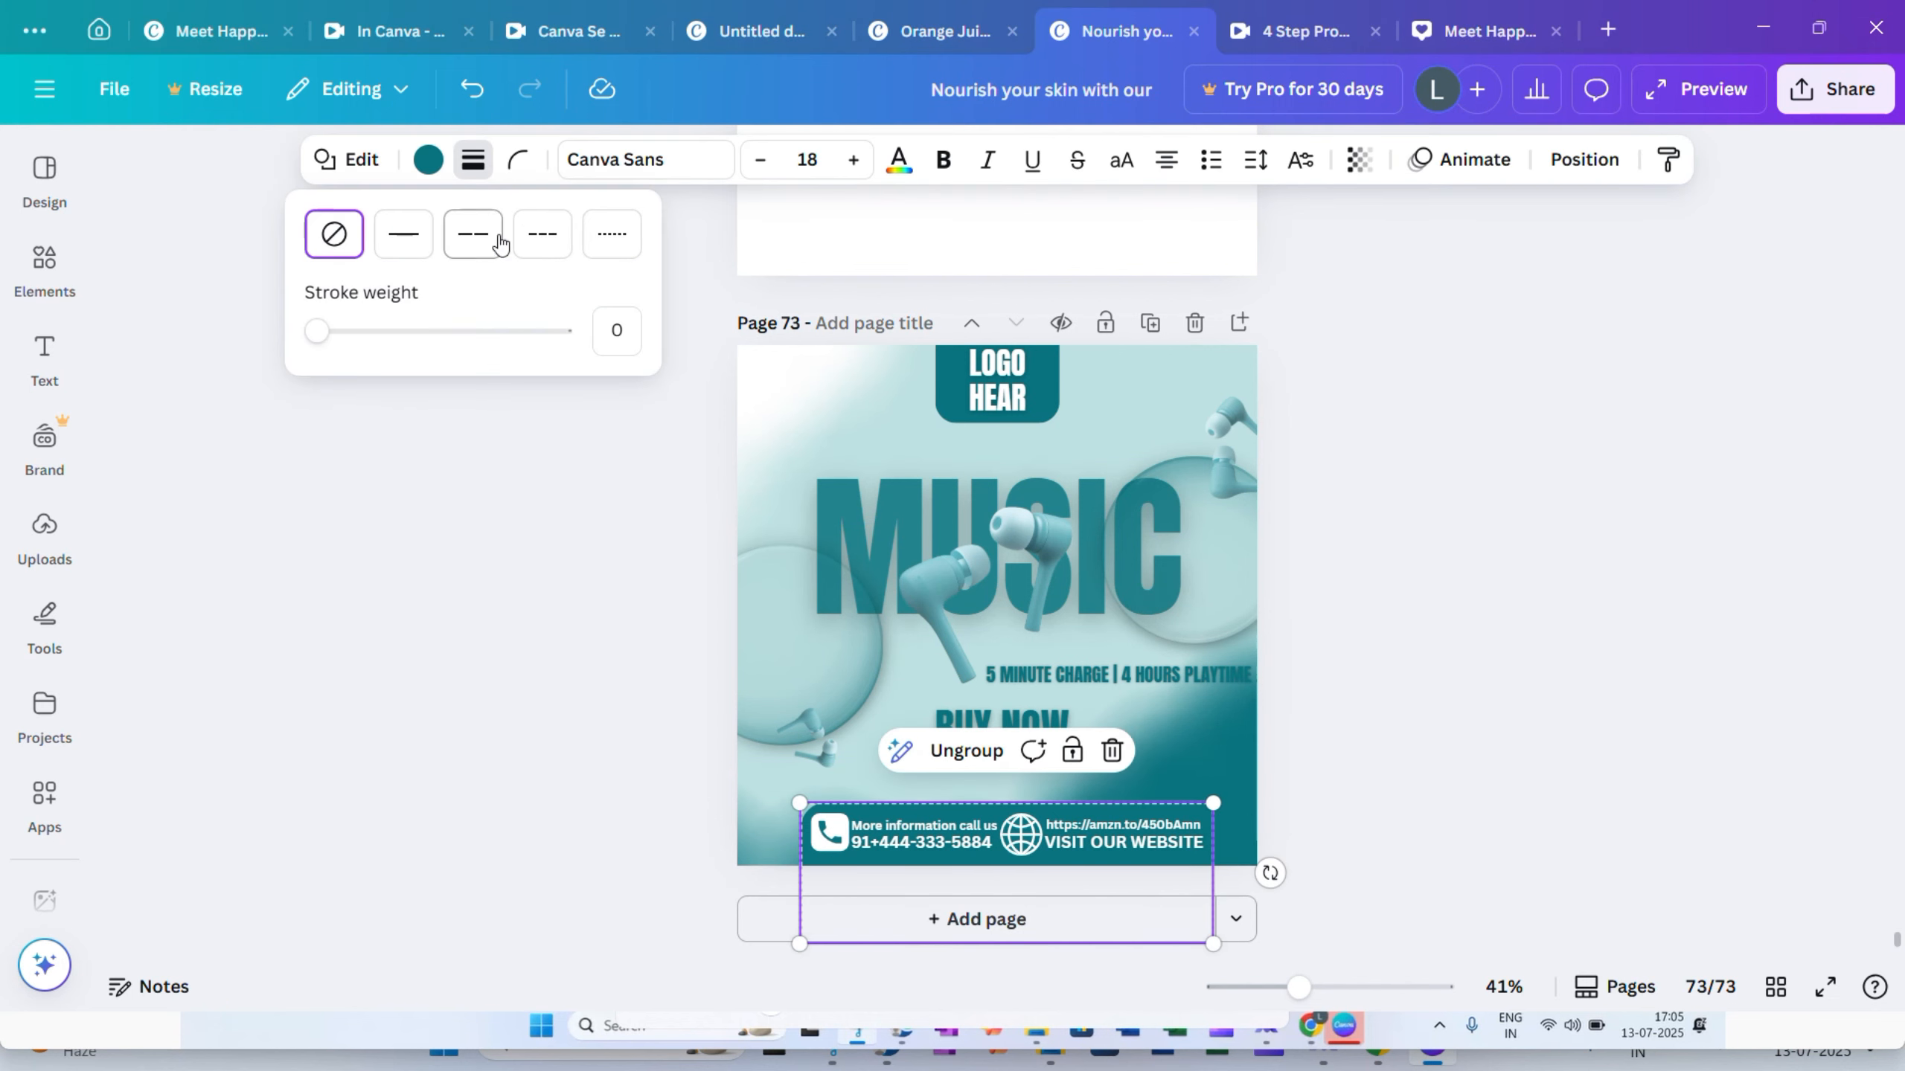
left_click(522, 244)
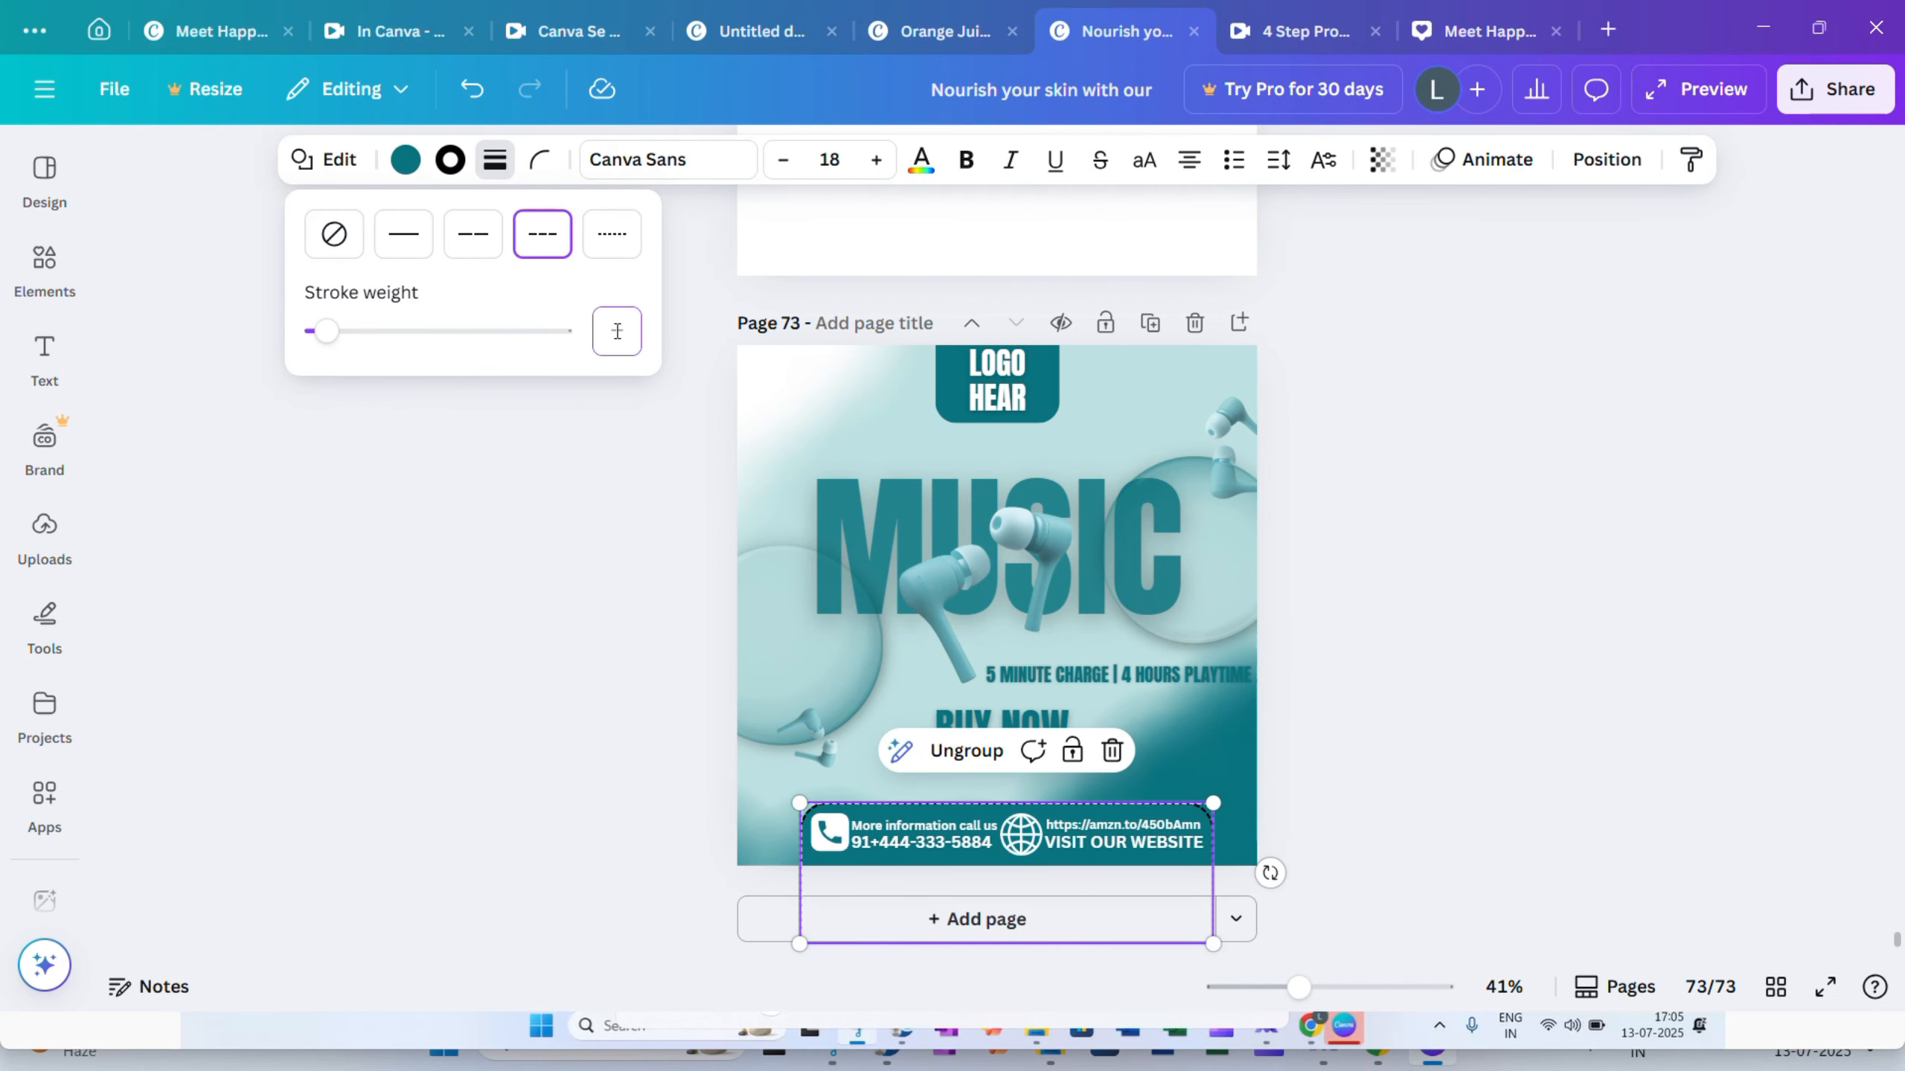
left_click(450, 160)
left_click(298, 634)
left_click(1488, 634)
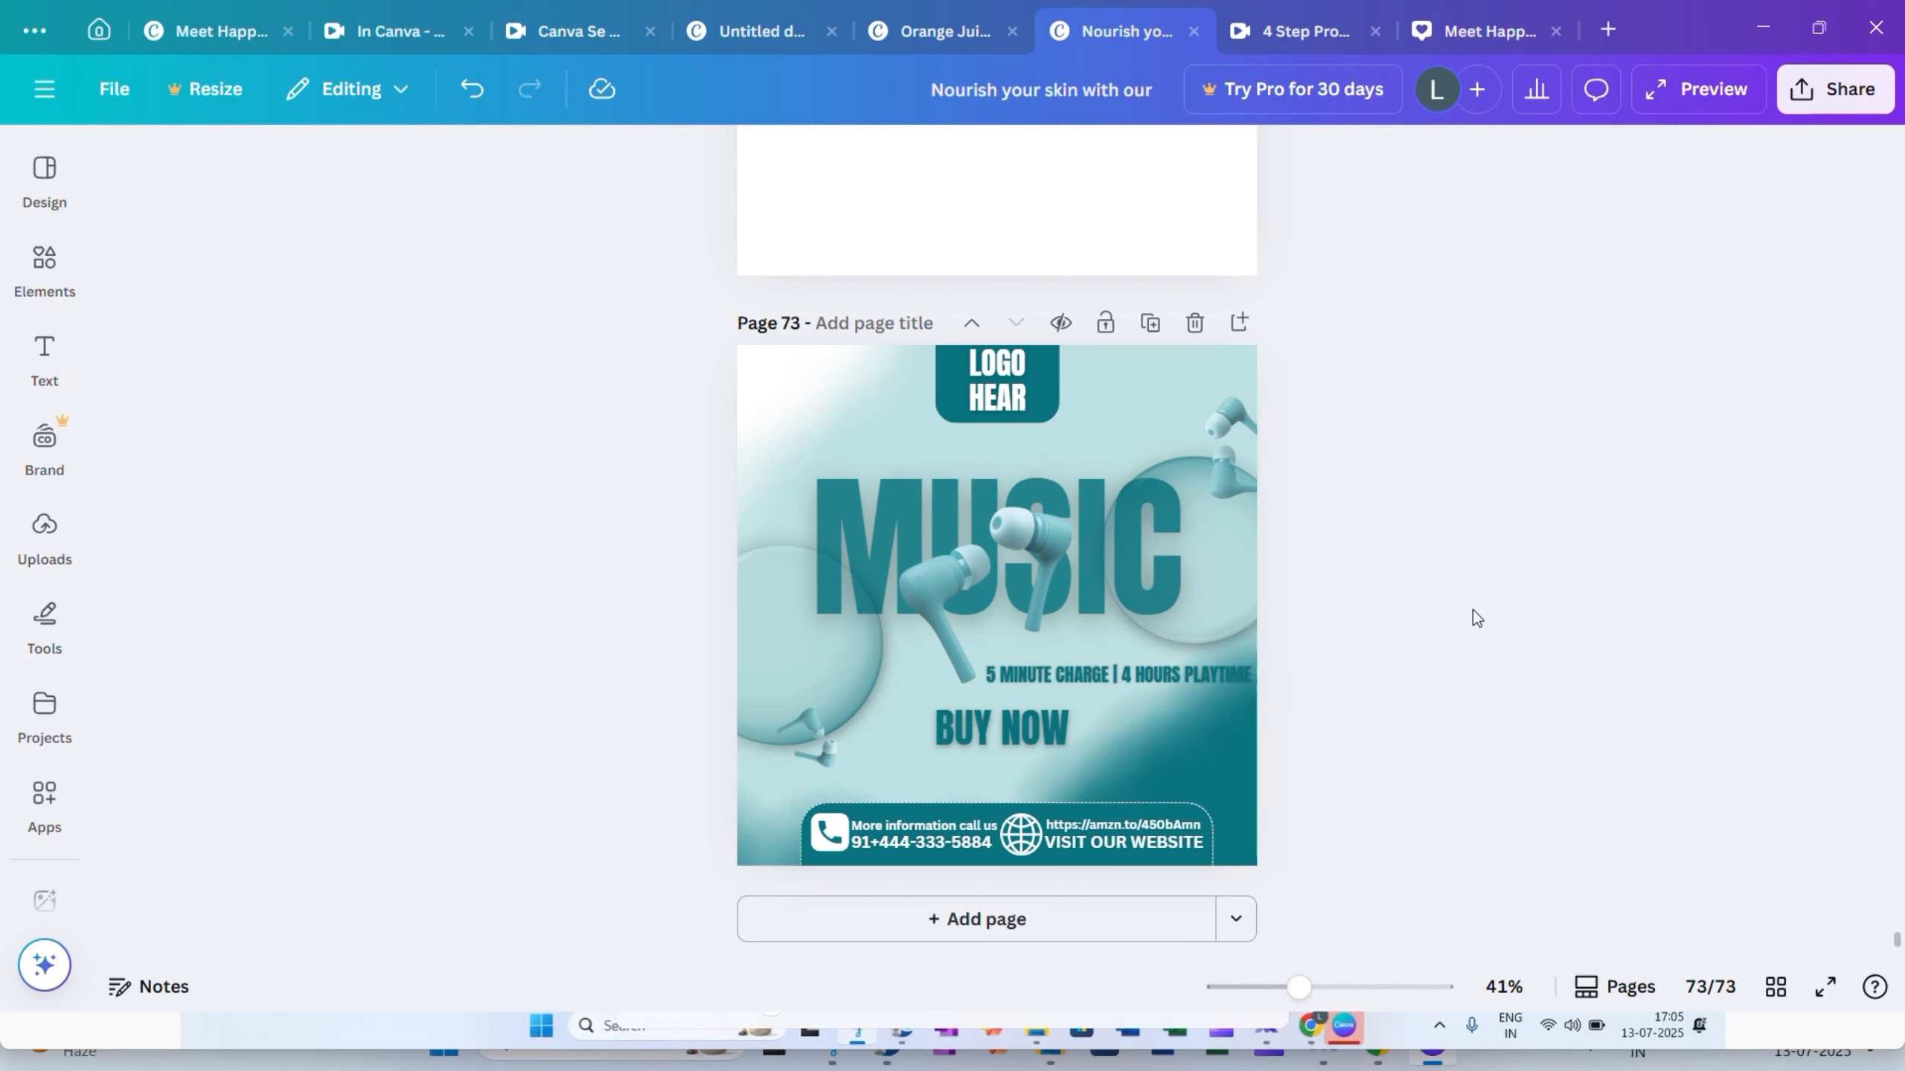
scroll(1344, 549, "up", 10)
left_click(1053, 517)
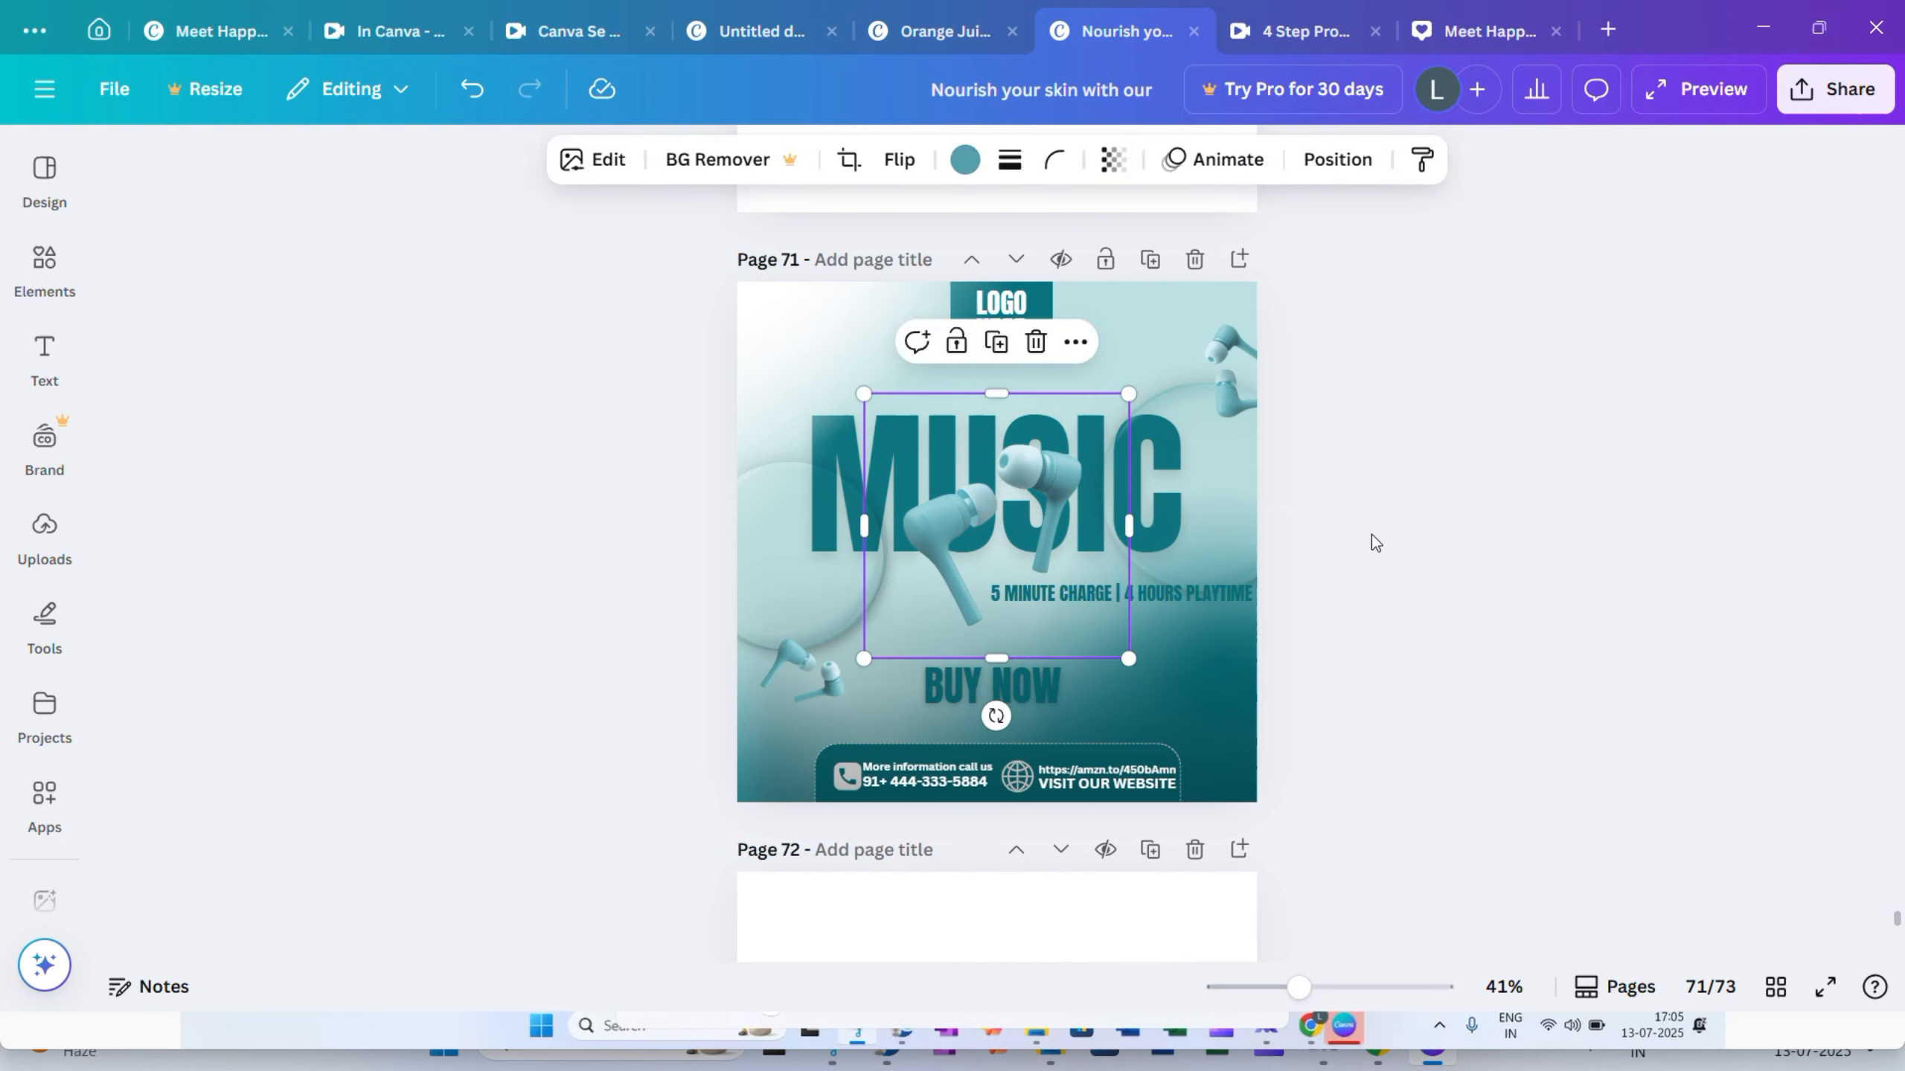
left_click(1370, 535)
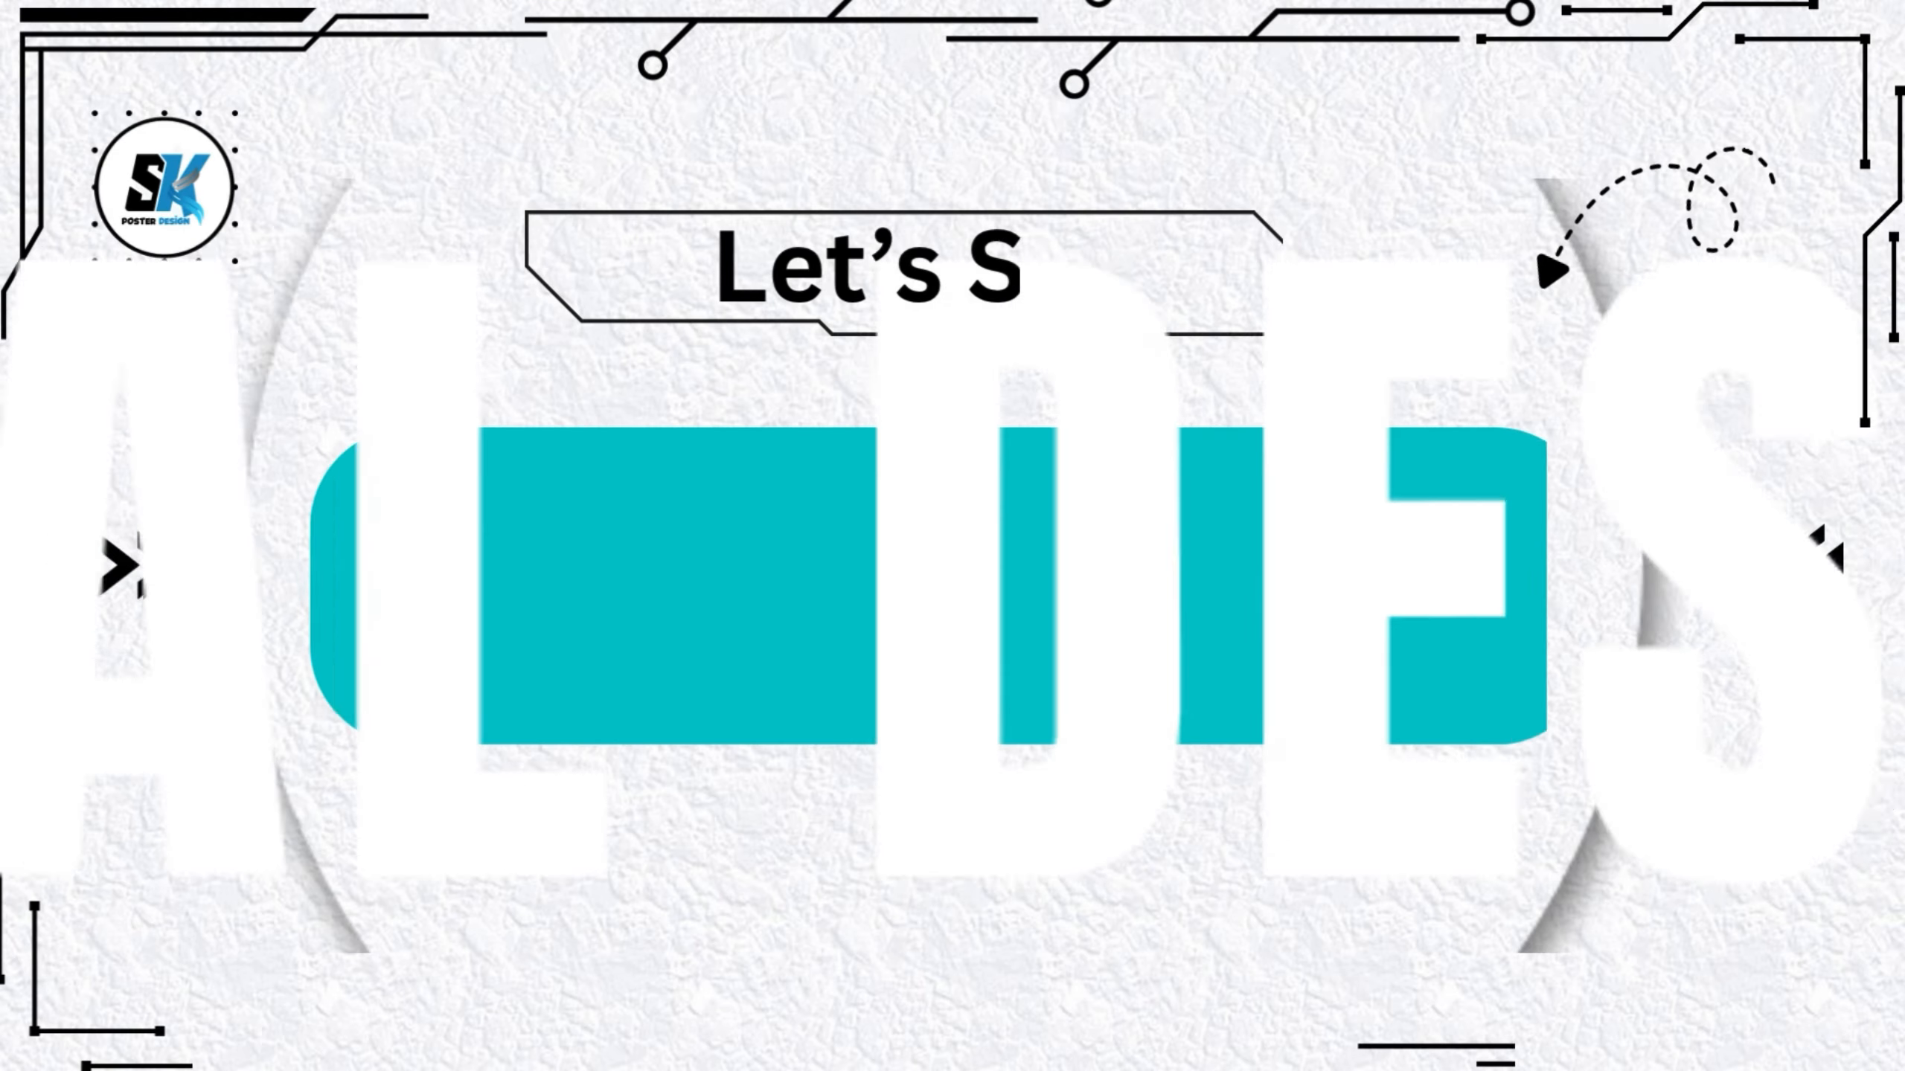